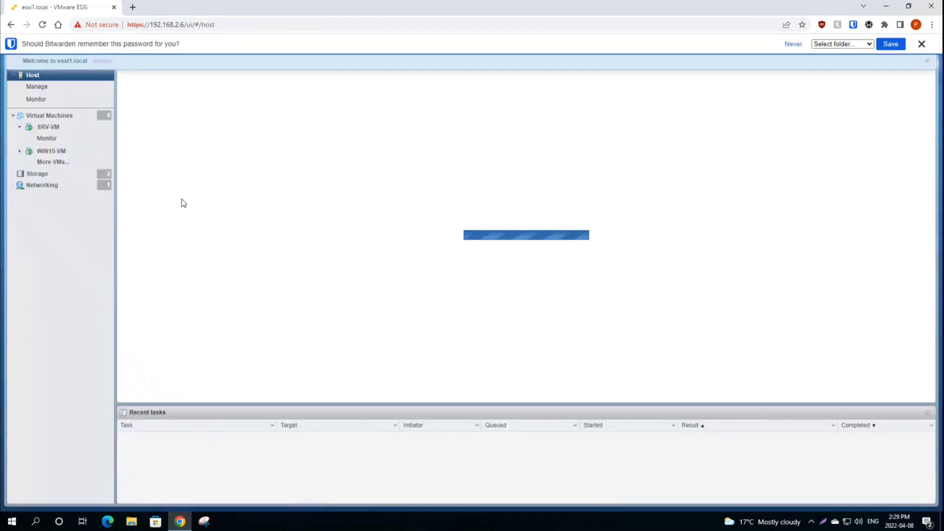
Step: Dismiss the password prompt and preview WIN10-VM, SRV-VM, TrueNAS and LOADbalancer in the VM list
{"action": "left_click", "coordinate": [921, 44]}
{"action": "left_click", "coordinate": [49, 115]}
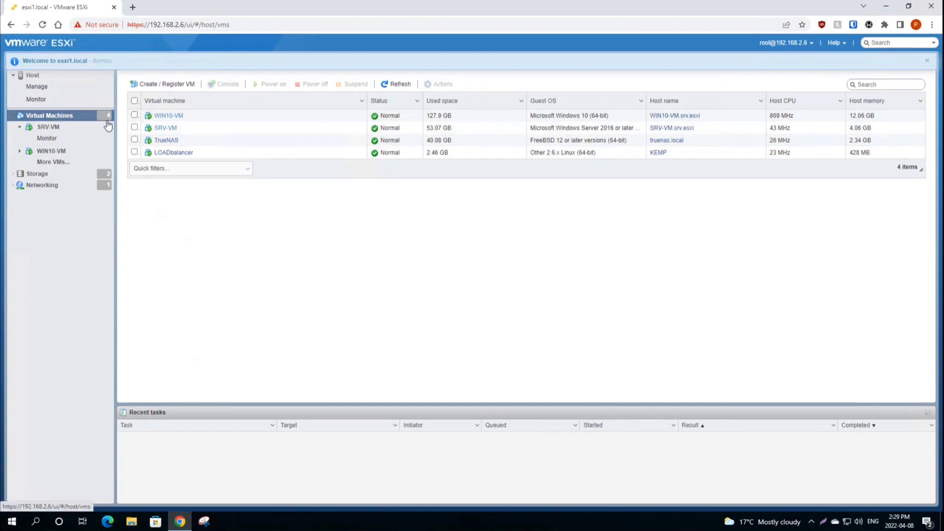
{"action": "left_click", "coordinate": [208, 118]}
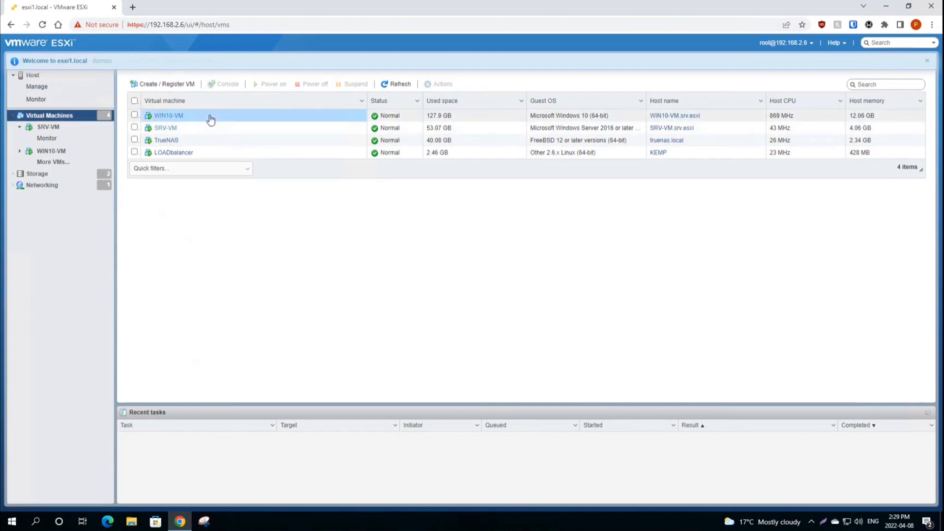
{"action": "left_click", "coordinate": [205, 129]}
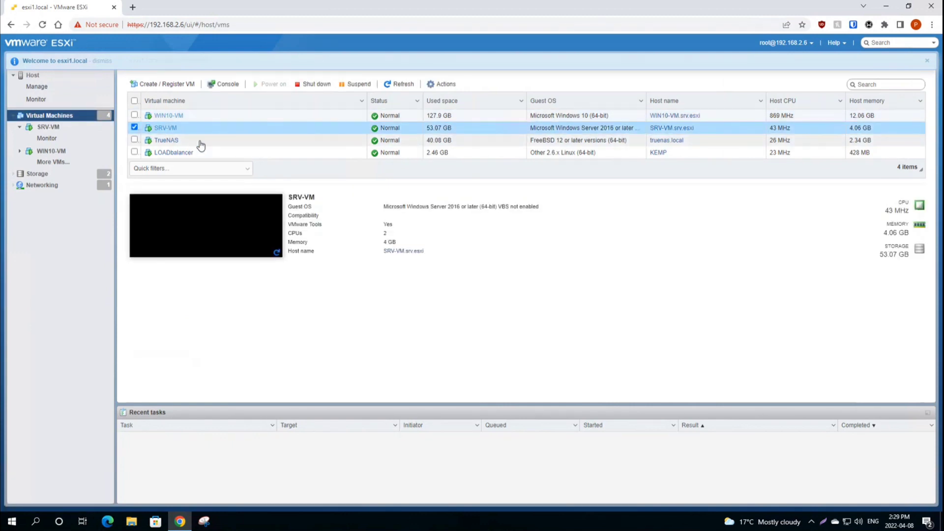
{"action": "left_click", "coordinate": [202, 142]}
{"action": "left_click", "coordinate": [215, 155]}
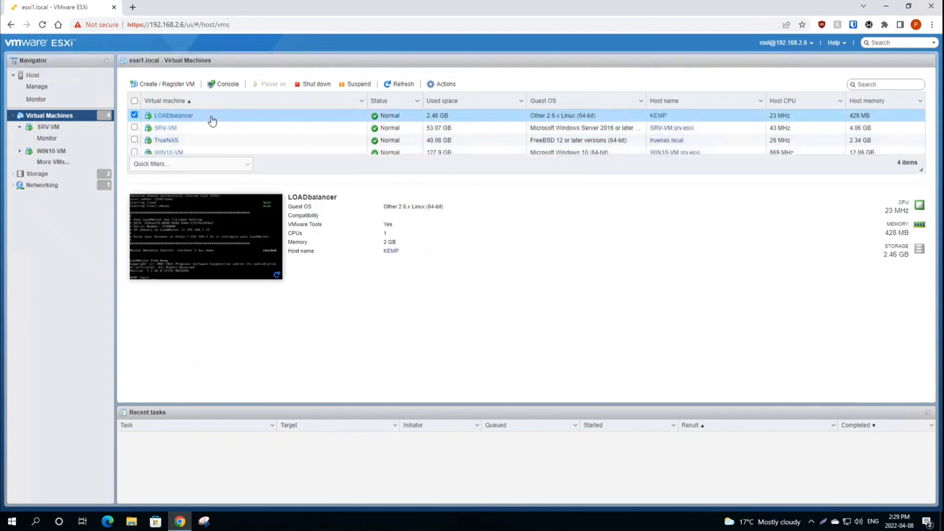
{"action": "left_click", "coordinate": [206, 128]}
Step: Sort VMs by name descending, select WIN10-VM, and preview then close its console
{"action": "left_click", "coordinate": [206, 100]}
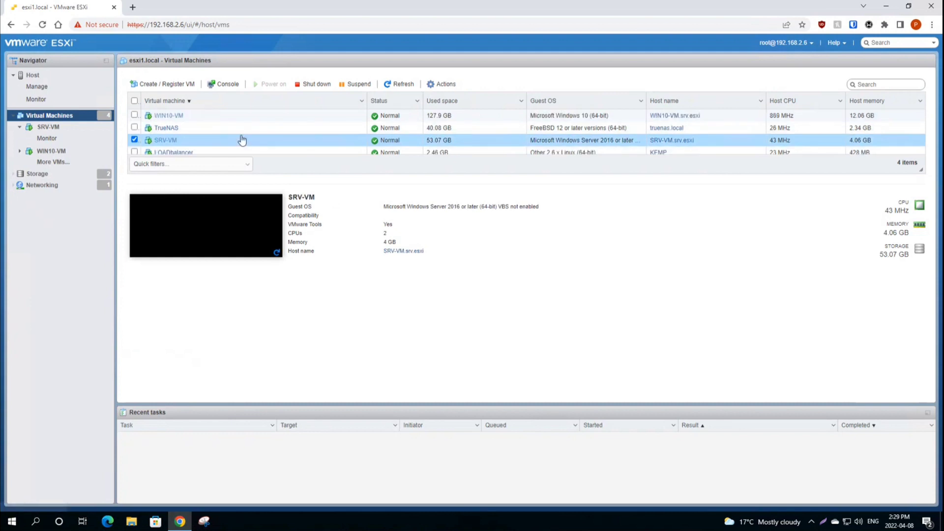
{"action": "left_click", "coordinate": [212, 117]}
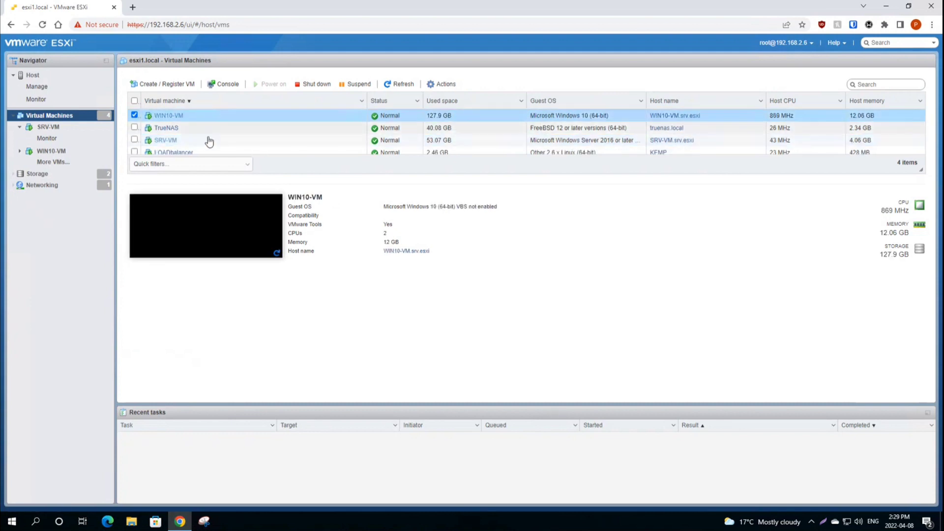
{"action": "left_click", "coordinate": [214, 224]}
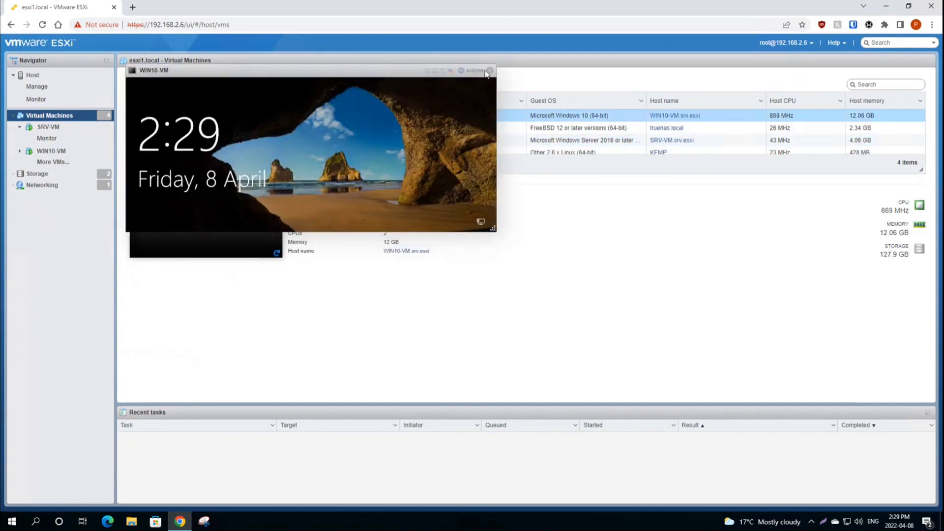
{"action": "left_click_drag", "start_coordinate": [386, 74], "coordinate": [599, 203]}
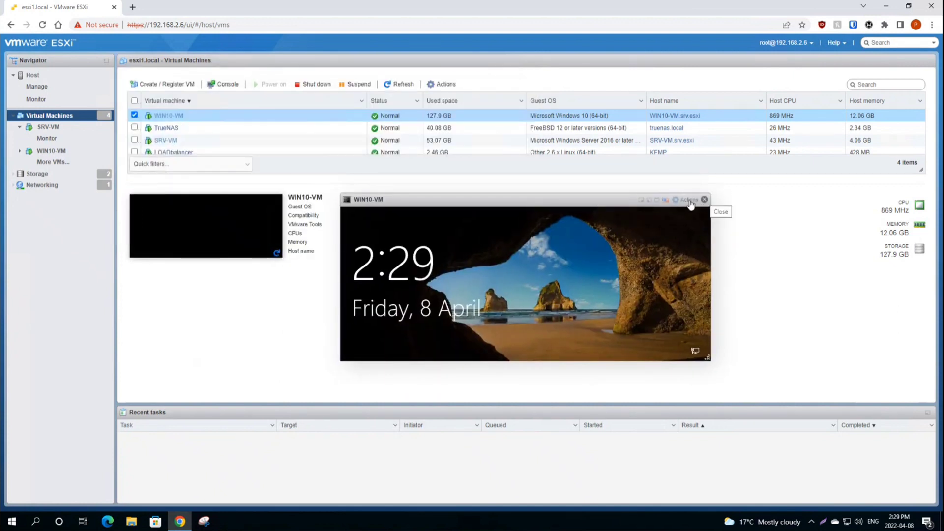
{"action": "left_click_drag", "start_coordinate": [585, 201], "coordinate": [568, 151]}
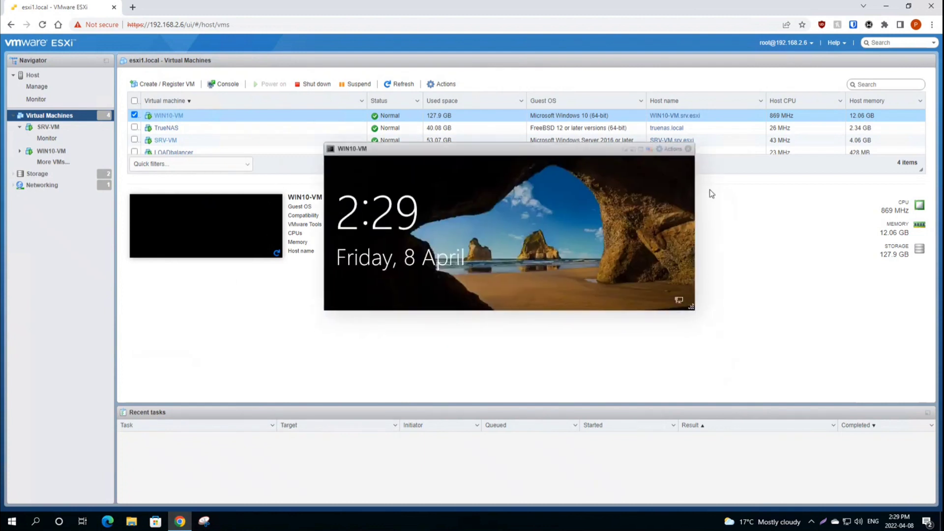
{"action": "left_click", "coordinate": [688, 148]}
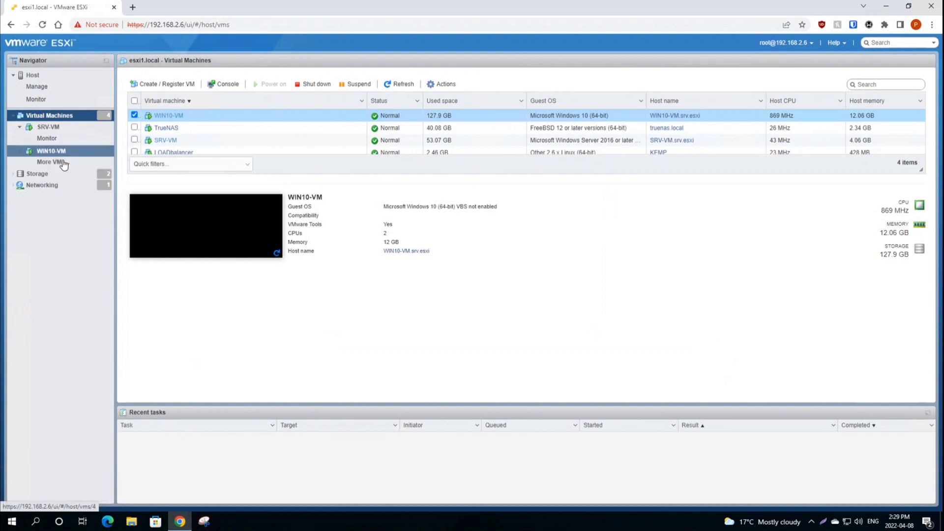
Step: Compare the os datastore's 104.25 GB capacity with the nvme1 datastore's details
{"action": "left_click", "coordinate": [38, 174]}
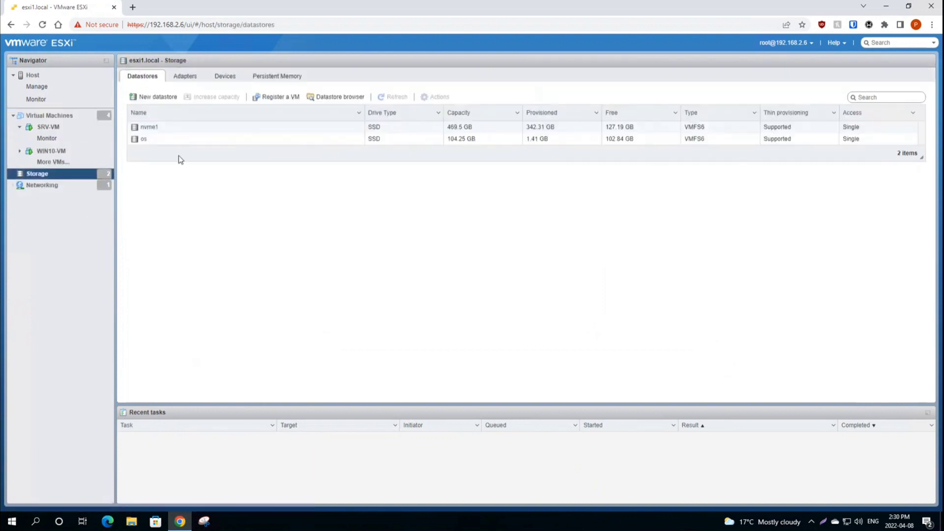
{"action": "left_click", "coordinate": [187, 139]}
{"action": "left_click", "coordinate": [193, 129]}
{"action": "left_click", "coordinate": [195, 140]}
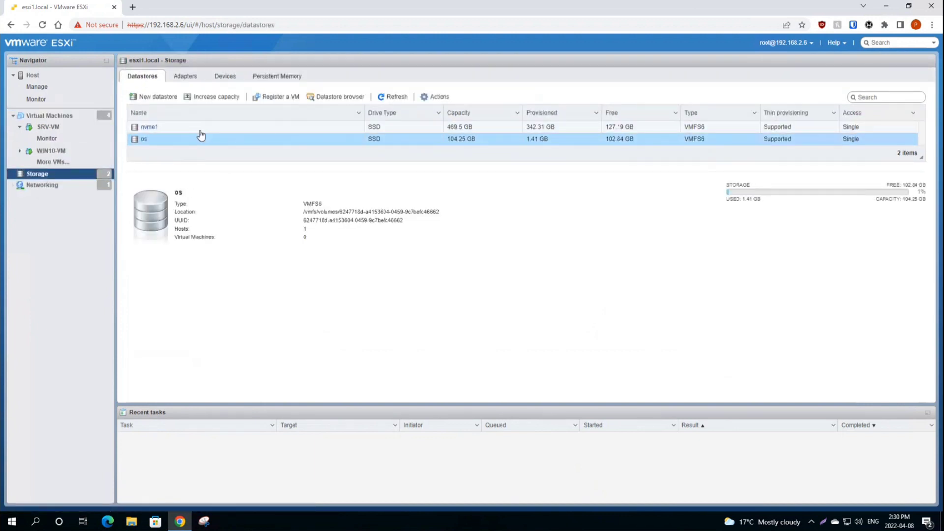
{"action": "left_click", "coordinate": [200, 129]}
{"action": "left_click", "coordinate": [187, 141]}
{"action": "left_click_drag", "start_coordinate": [447, 140], "coordinate": [489, 145]}
{"action": "left_click", "coordinate": [427, 157]}
{"action": "left_click", "coordinate": [186, 129]}
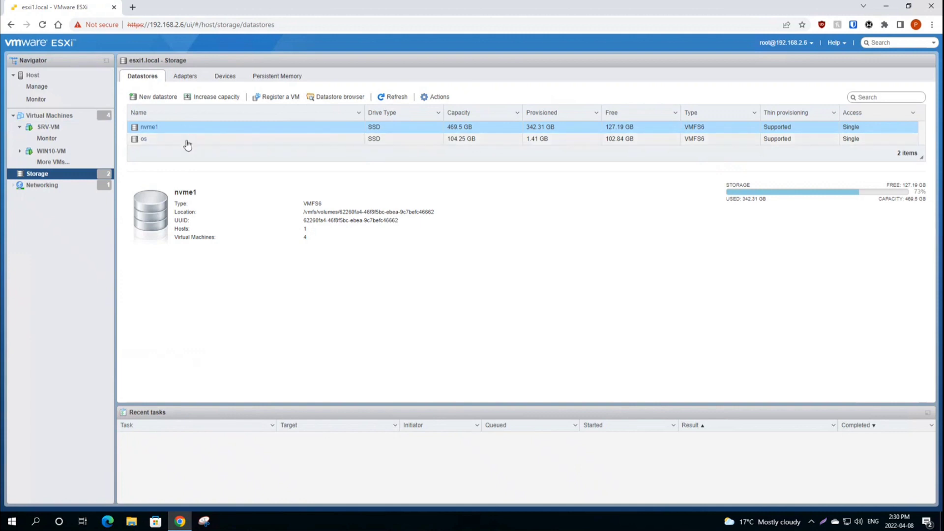
Step: Browse nvme1's ISOs, LOADbalancer and SRV-VM folders in the datastore browser, then close it
{"action": "left_click", "coordinate": [326, 98]}
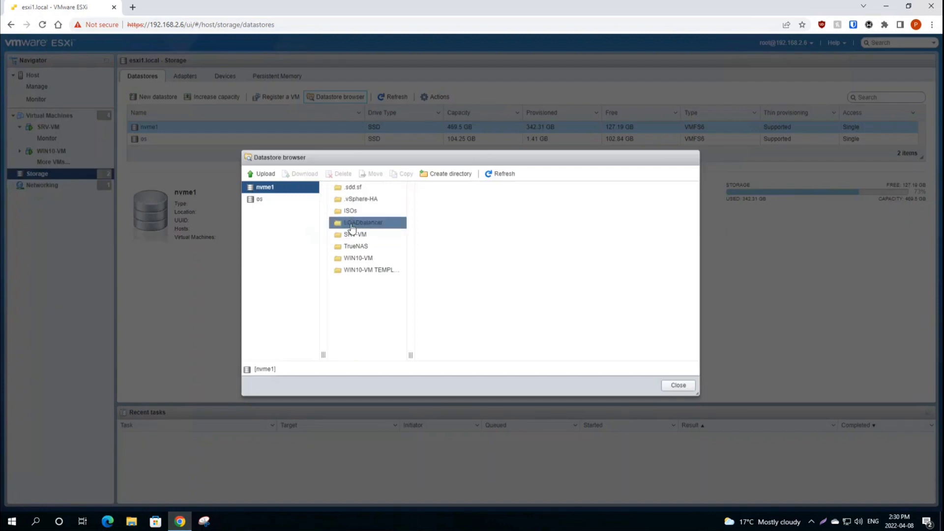
{"action": "left_click", "coordinate": [363, 212]}
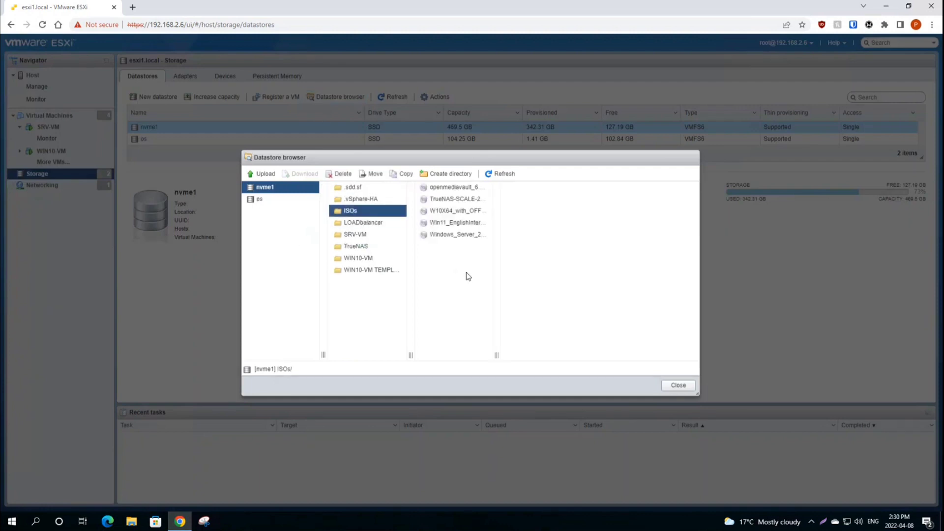
{"action": "left_click", "coordinate": [363, 223]}
{"action": "left_click", "coordinate": [356, 234]}
{"action": "key", "text": "Escape"}
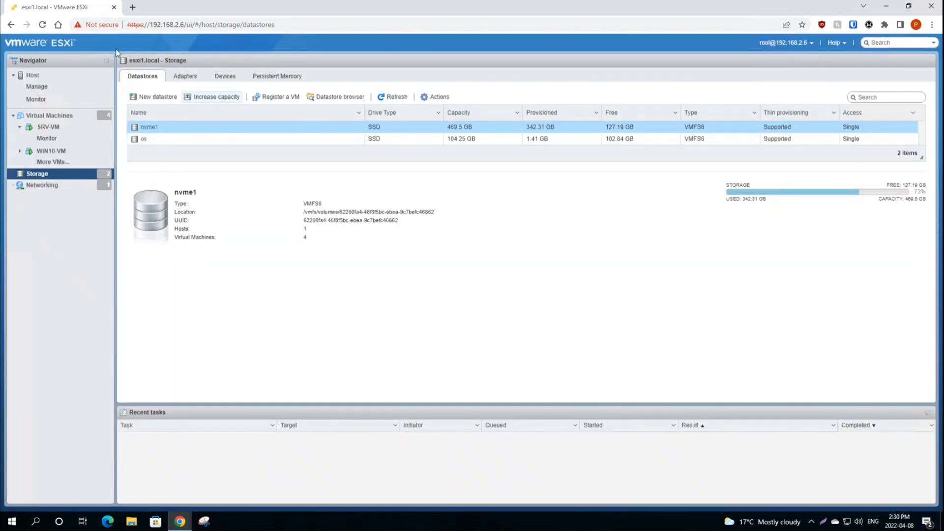
Step: Open the esxi1.local host summary and highlight 31.78 GB memory capacity and storage free/used figures
{"action": "left_click", "coordinate": [49, 115]}
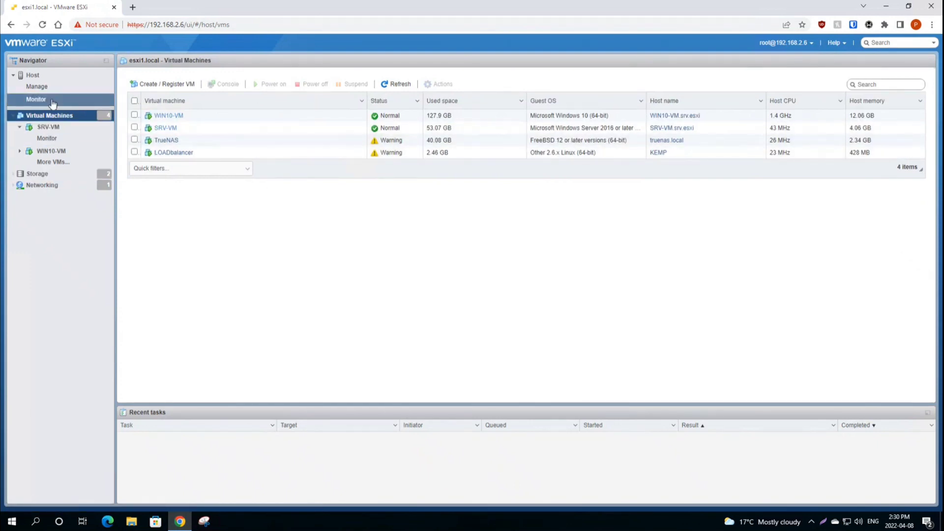
{"action": "left_click", "coordinate": [53, 76]}
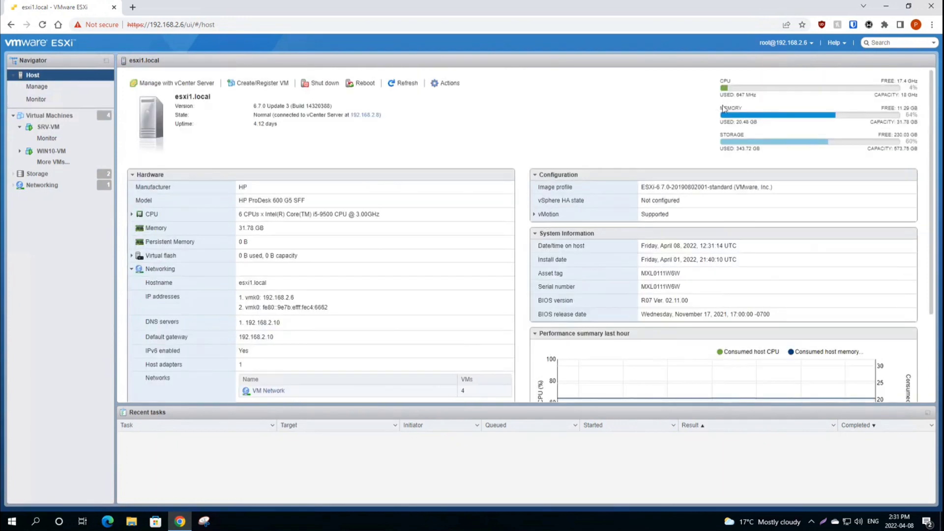
{"action": "left_click_drag", "start_coordinate": [919, 122], "coordinate": [892, 128]}
{"action": "left_click", "coordinate": [745, 129]}
{"action": "left_click_drag", "start_coordinate": [881, 134], "coordinate": [921, 154]}
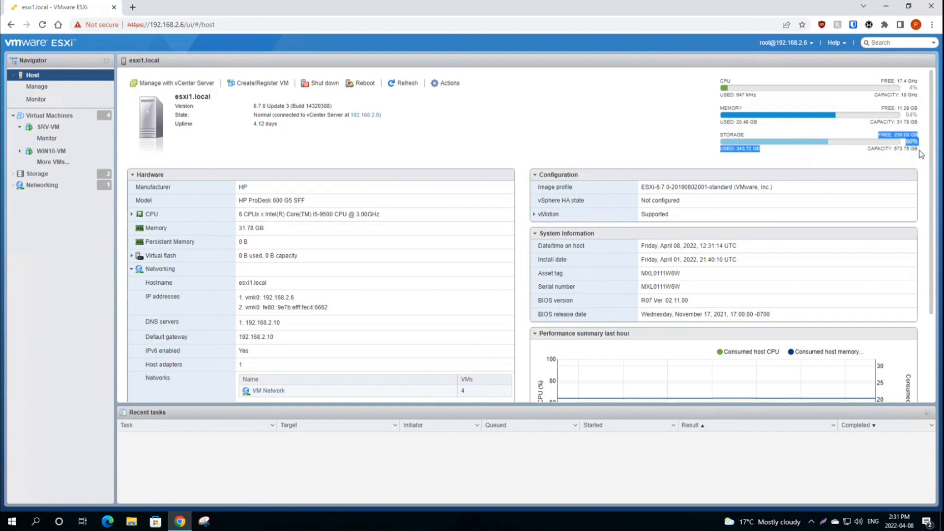
Step: Glance at Storage, return to the host summary and highlight 20.48 GB memory used
{"action": "left_click", "coordinate": [54, 175]}
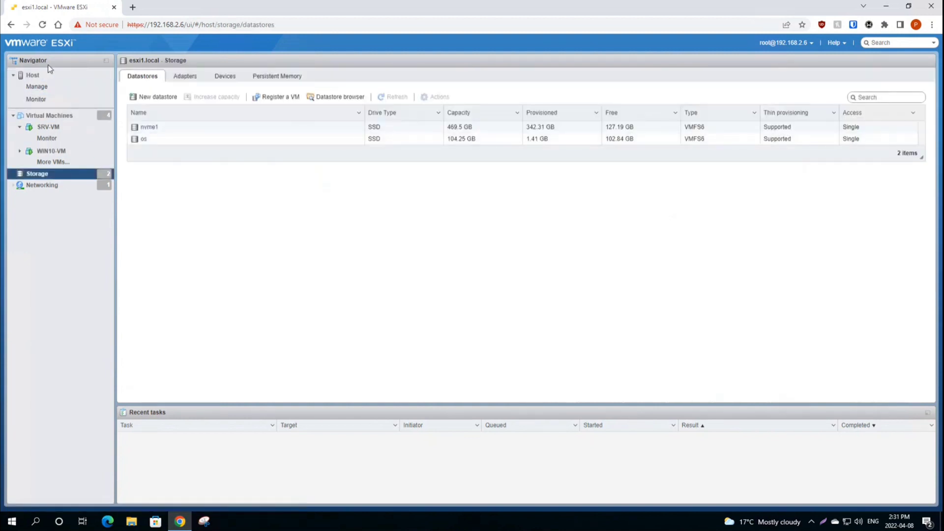
{"action": "left_click", "coordinate": [54, 78]}
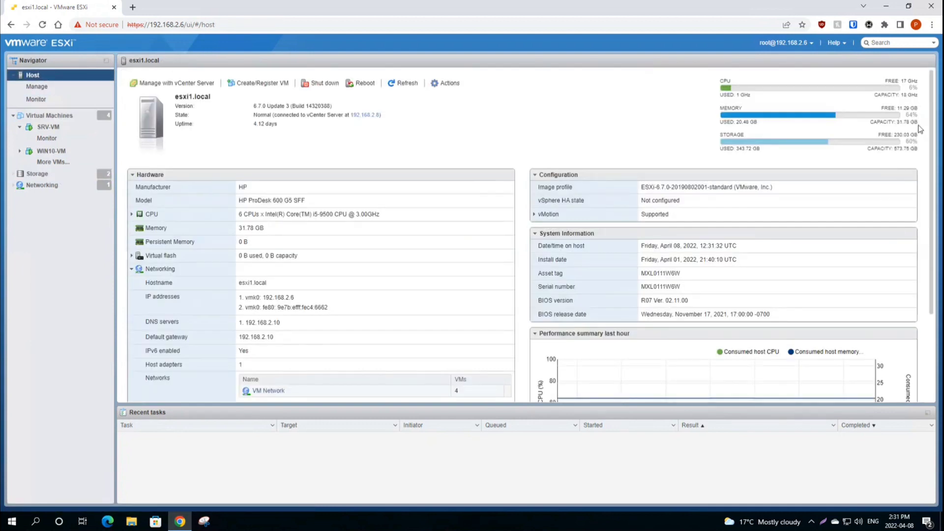
{"action": "left_click_drag", "start_coordinate": [883, 120], "coordinate": [917, 115]}
{"action": "left_click", "coordinate": [922, 122]}
Step: Log in as root to the ESXi host at 192.168.2.7 in a new tab
{"action": "left_click", "coordinate": [133, 8]}
{"action": "type", "text": "192."}
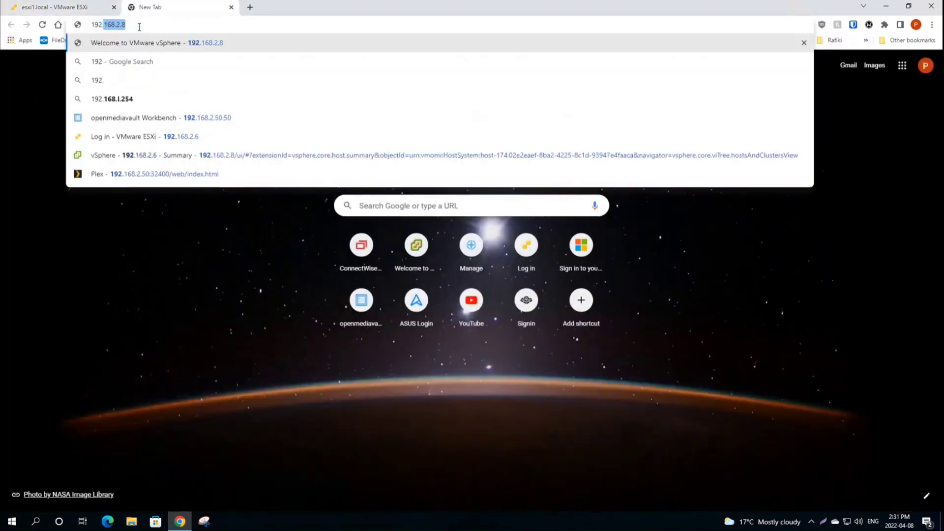
{"action": "type", "text": "168.2.7"}
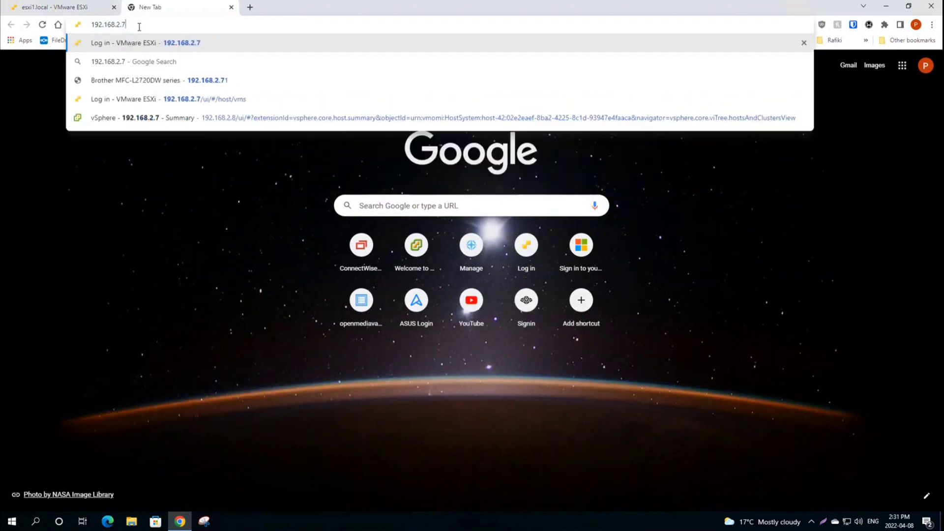
{"action": "key", "text": "Return"}
{"action": "left_click", "coordinate": [129, 203]}
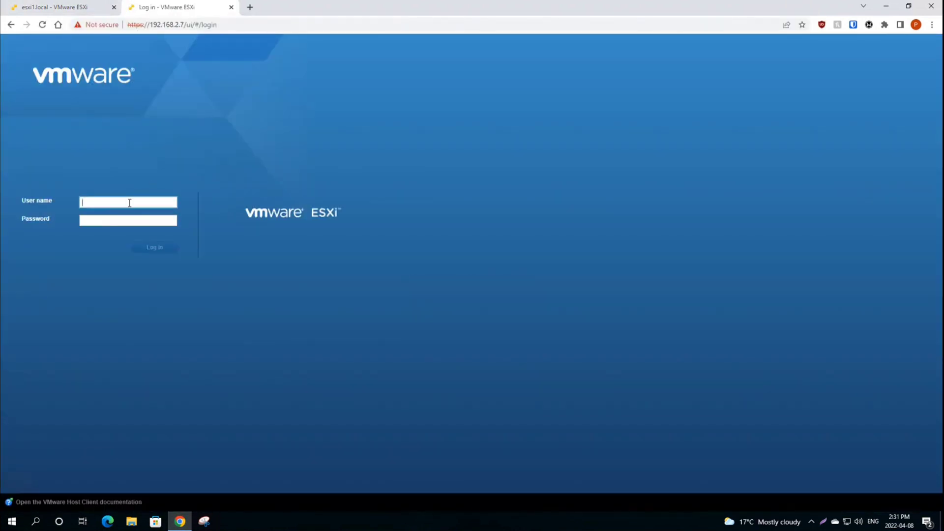
{"action": "type", "text": "root"}
{"action": "key", "text": "Tab"}
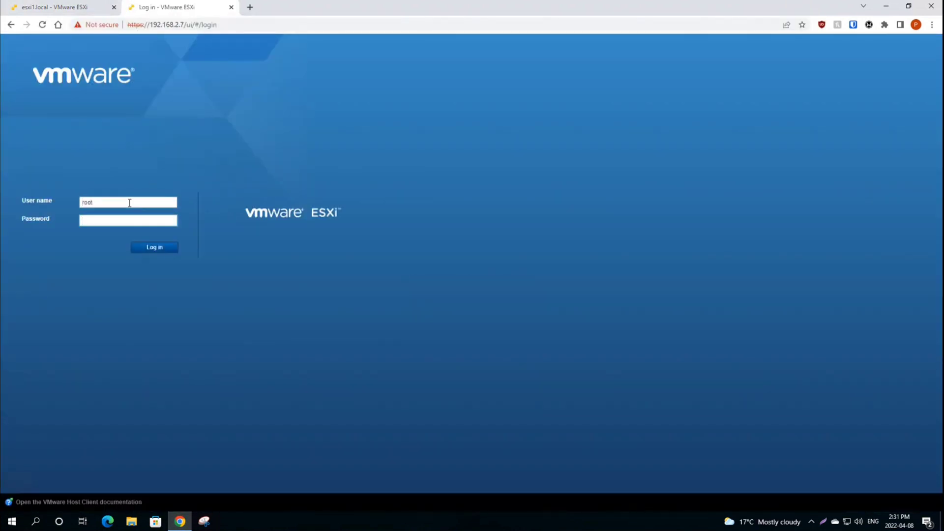
{"action": "key", "text": "Return"}
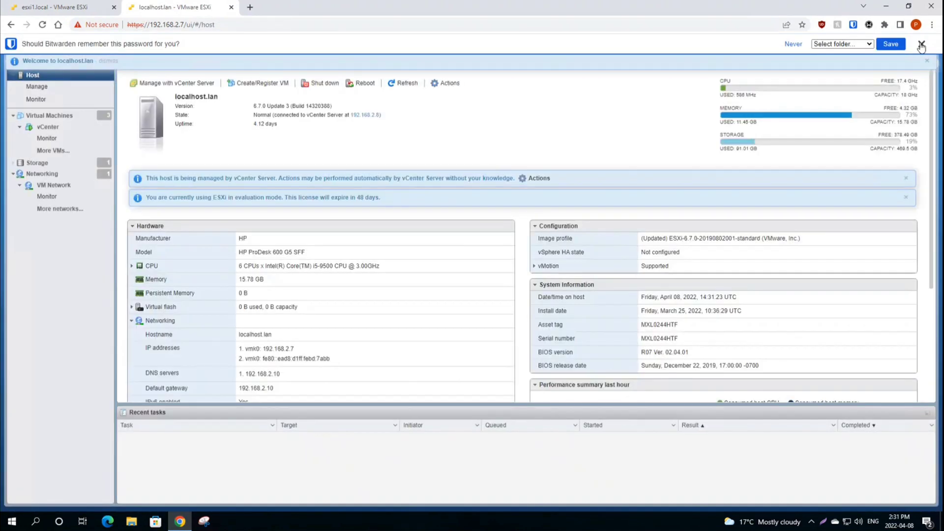
Step: Dismiss the password prompt, list this host's VMs and select vCenter to show its details
{"action": "left_click", "coordinate": [921, 43]}
{"action": "left_click", "coordinate": [64, 116]}
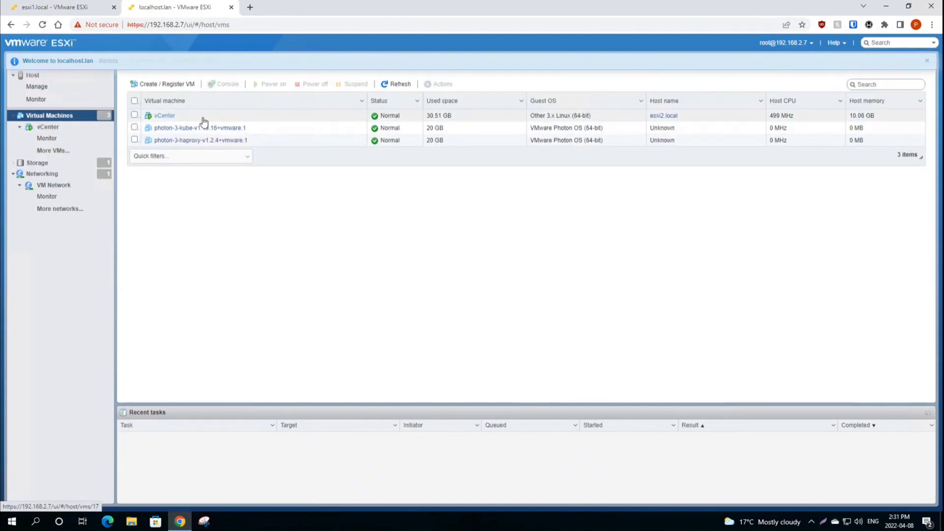
{"action": "left_click", "coordinate": [205, 117]}
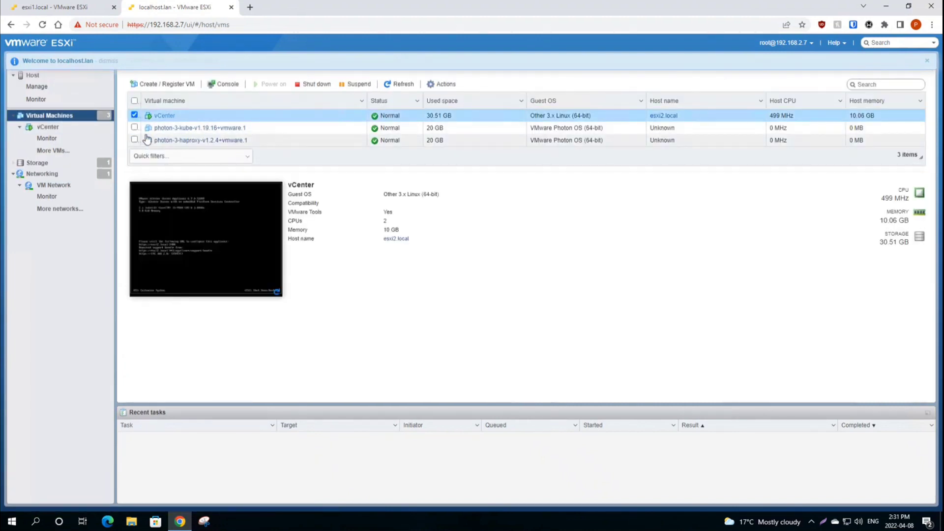
{"action": "left_click", "coordinate": [232, 143]}
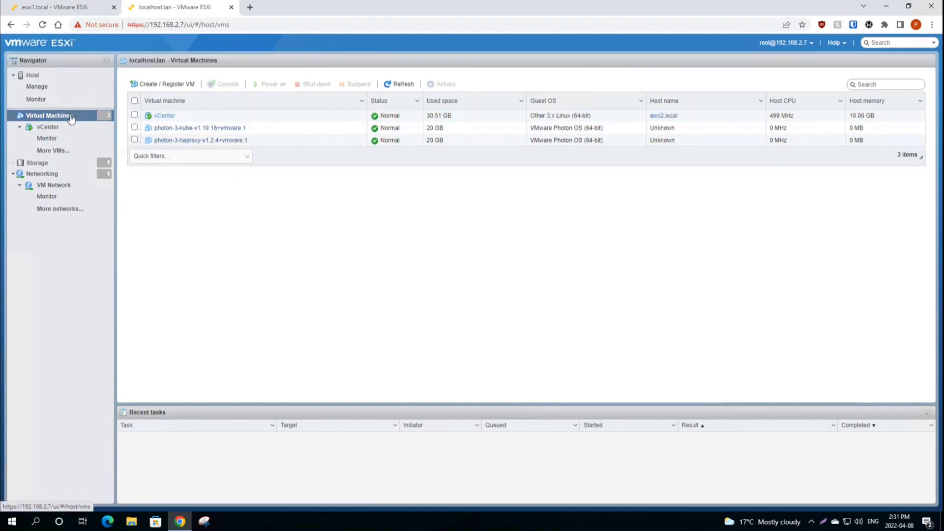
{"action": "left_click", "coordinate": [174, 117]}
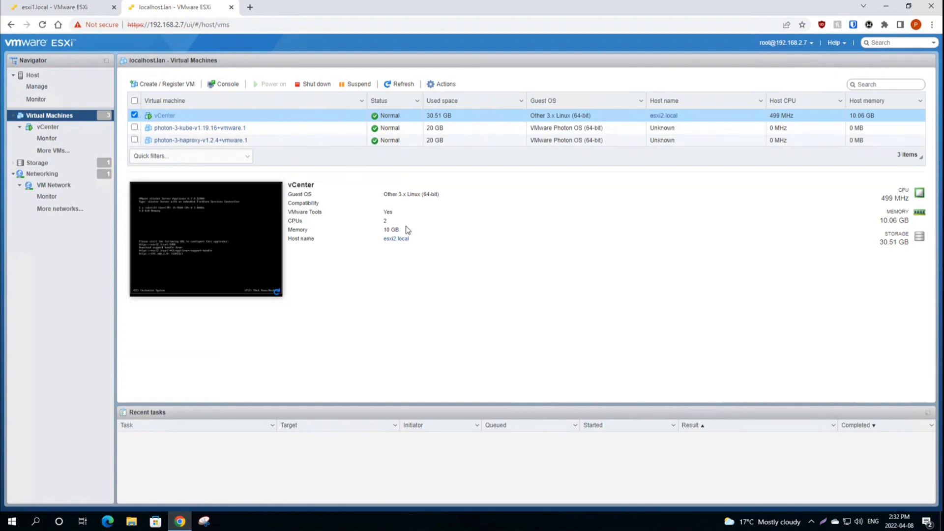
Step: Switch to the esxi1.local tab and show its virtual machine list
{"action": "left_click", "coordinate": [81, 6]}
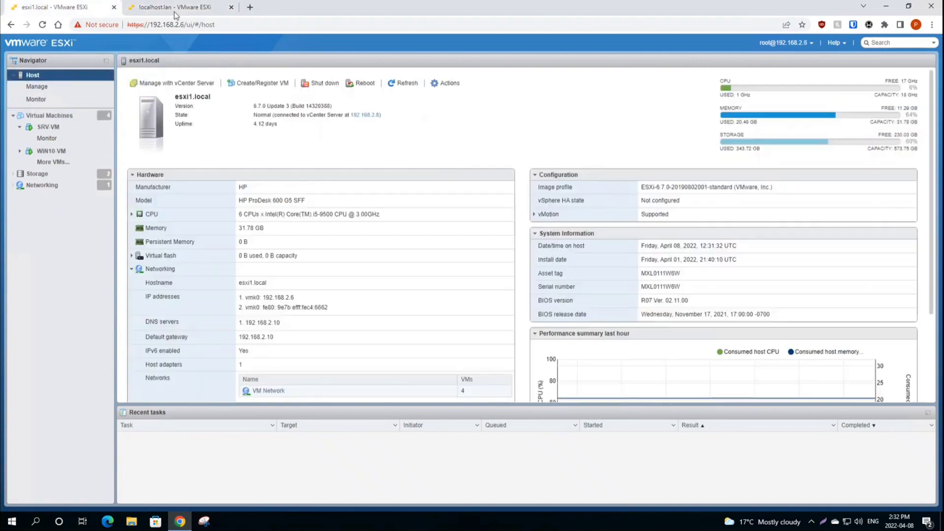
{"action": "key", "text": "ctrl+shift+Tab"}
{"action": "left_click", "coordinate": [81, 6]}
{"action": "key", "text": "ctrl+shift+Tab"}
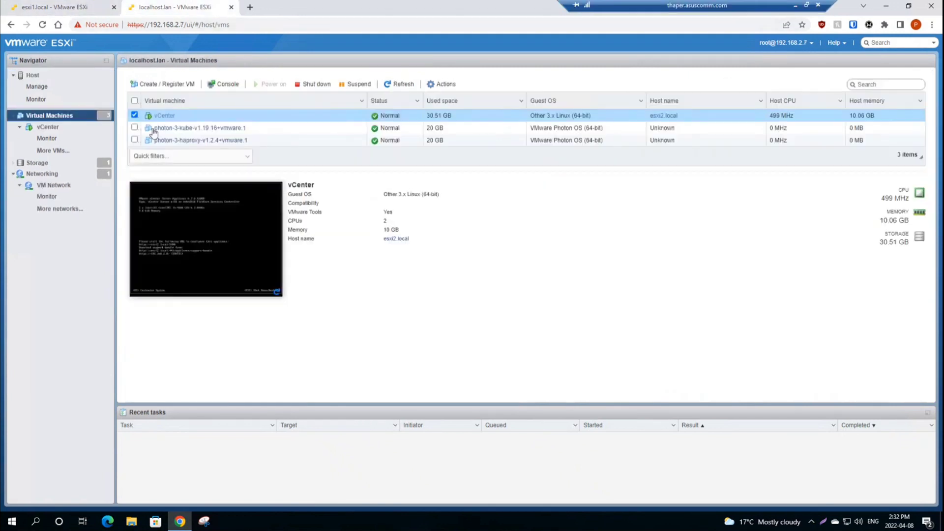
{"action": "left_click", "coordinate": [56, 7]}
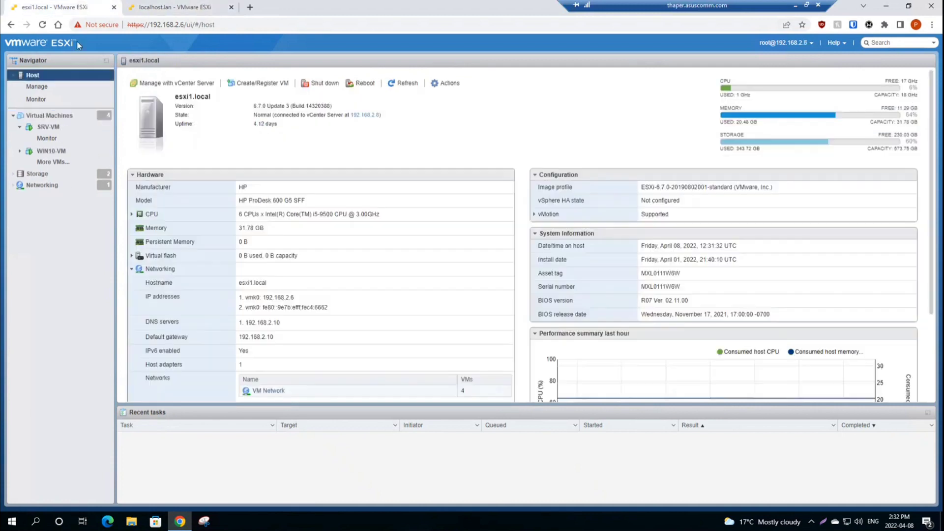
{"action": "left_click", "coordinate": [63, 117]}
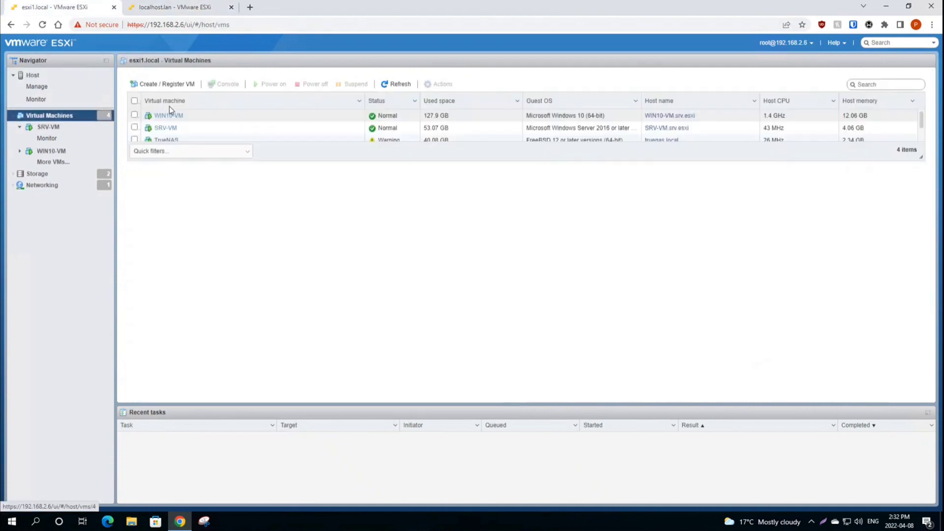
Step: Glance at localhost.lan's VMs, then select WIN10-VM on esxi1.local to show its details
{"action": "left_click", "coordinate": [184, 13]}
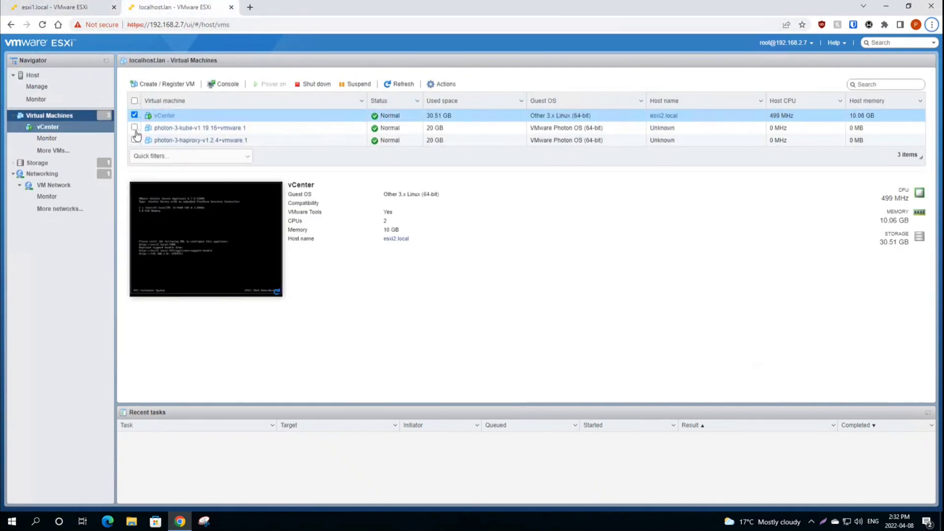
{"action": "left_click", "coordinate": [53, 7]}
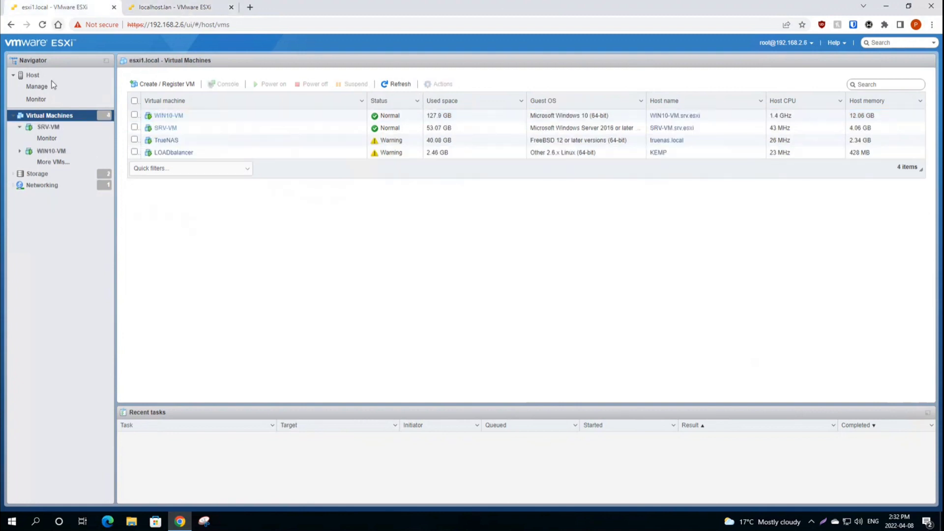
{"action": "left_click", "coordinate": [217, 118]}
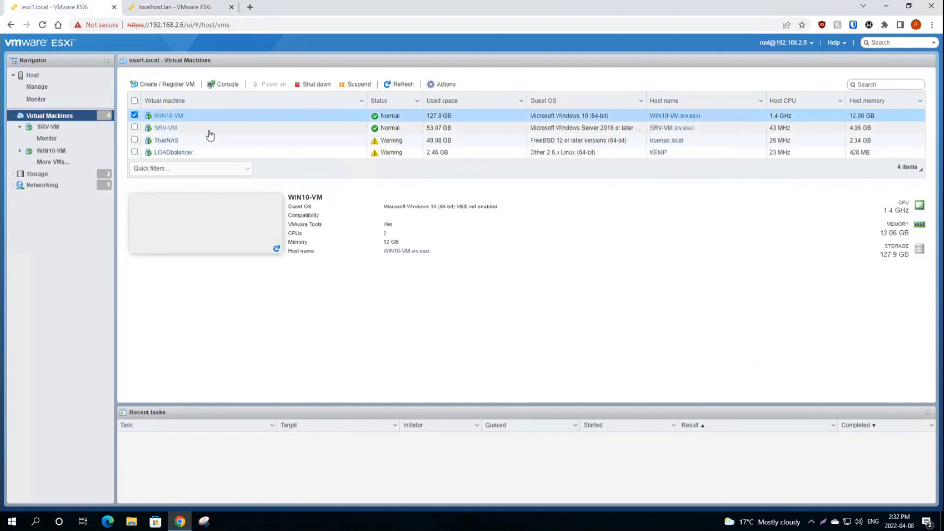
{"action": "left_click", "coordinate": [209, 129]}
{"action": "left_click", "coordinate": [207, 116]}
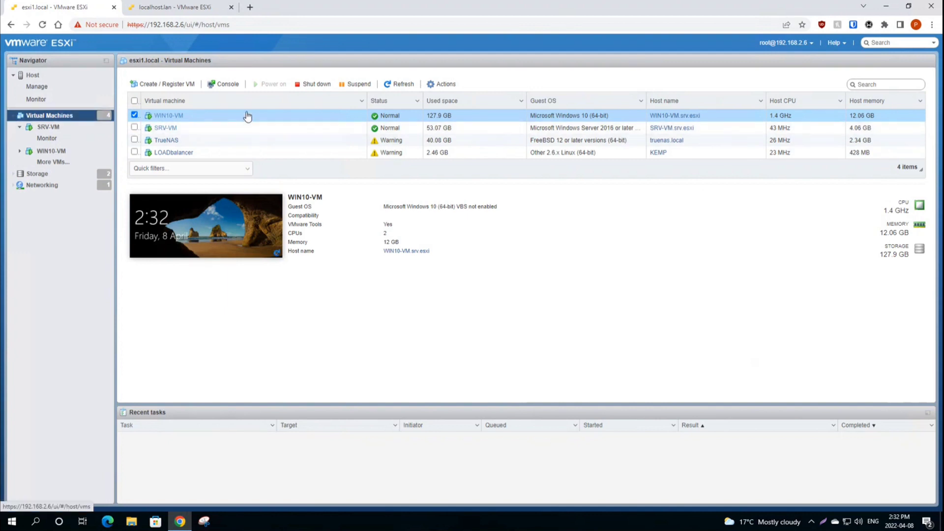
Step: Flip between both hosts' VM lists, then advance to the 'Migrating VM' slide showing ESXi1
{"action": "left_click", "coordinate": [180, 7]}
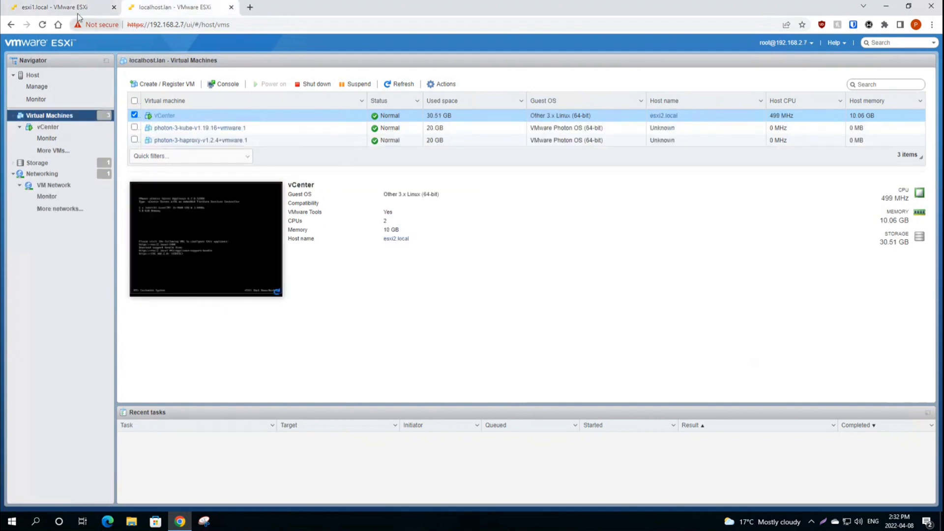
{"action": "left_click", "coordinate": [64, 7]}
{"action": "left_click", "coordinate": [158, 8]}
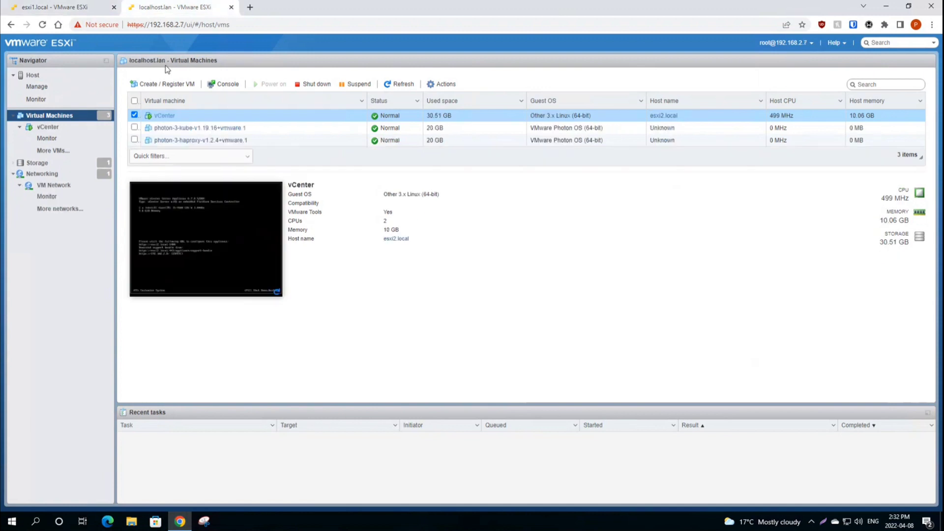
{"action": "left_click", "coordinate": [75, 9]}
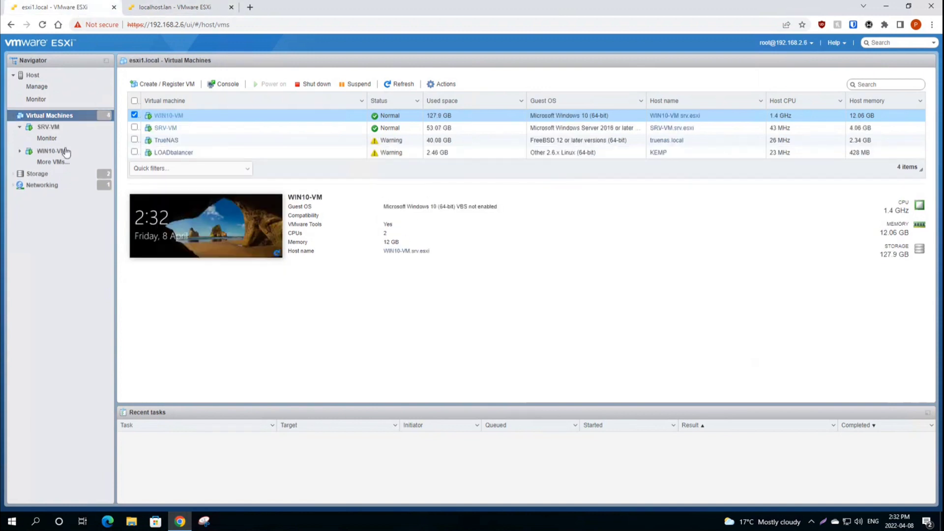
{"action": "left_click", "coordinate": [158, 11]}
{"action": "left_click", "coordinate": [65, 9]}
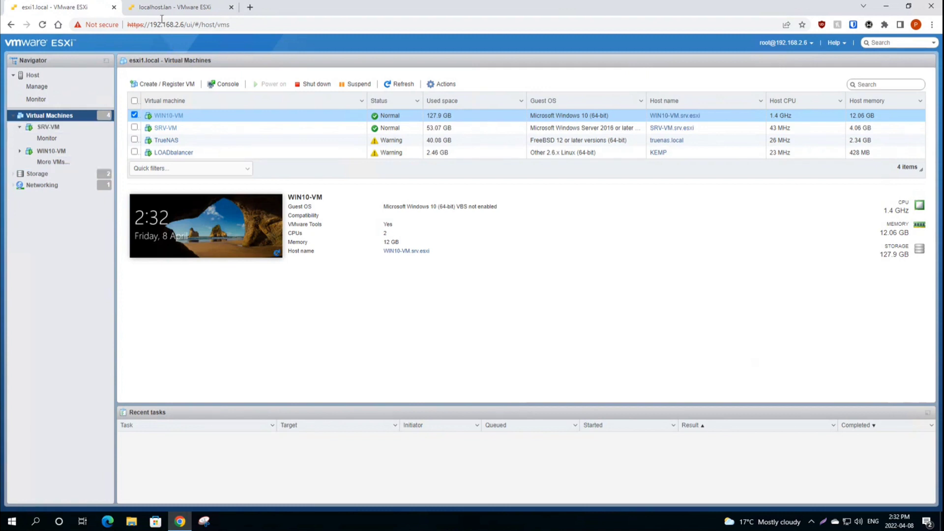
{"action": "left_click", "coordinate": [173, 9]}
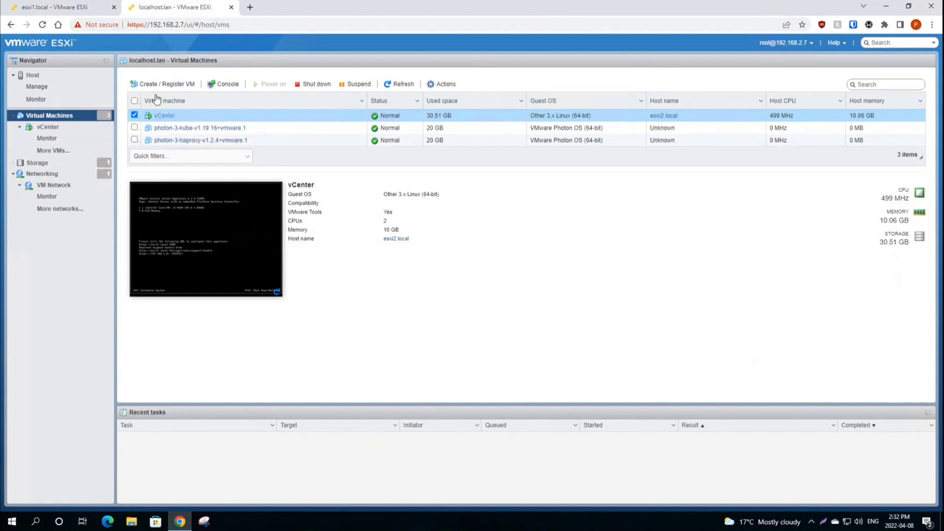
{"action": "left_click", "coordinate": [70, 12]}
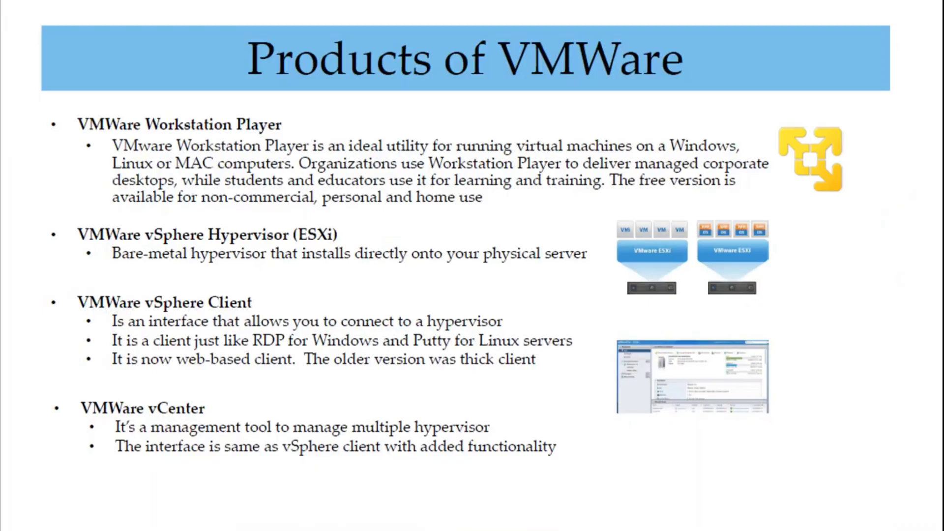
{"action": "key", "text": "Right"}
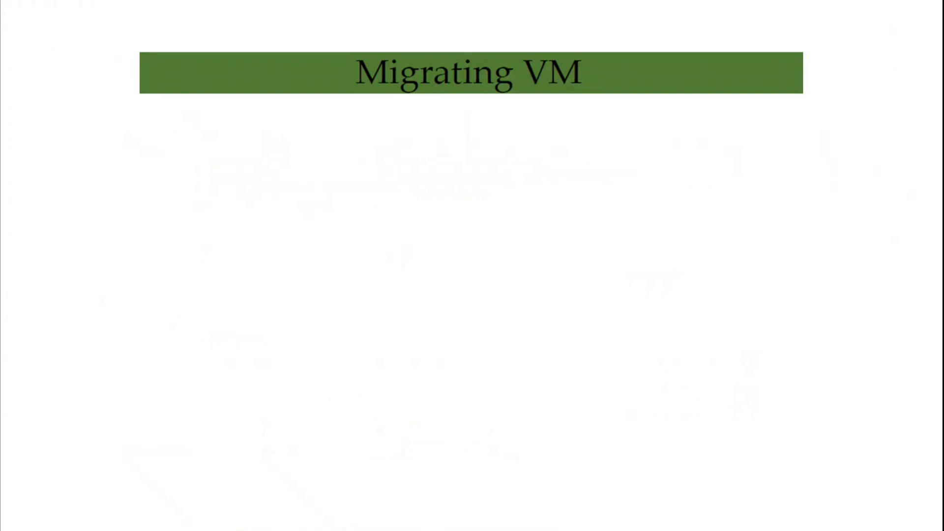
{"action": "key", "text": "Right"}
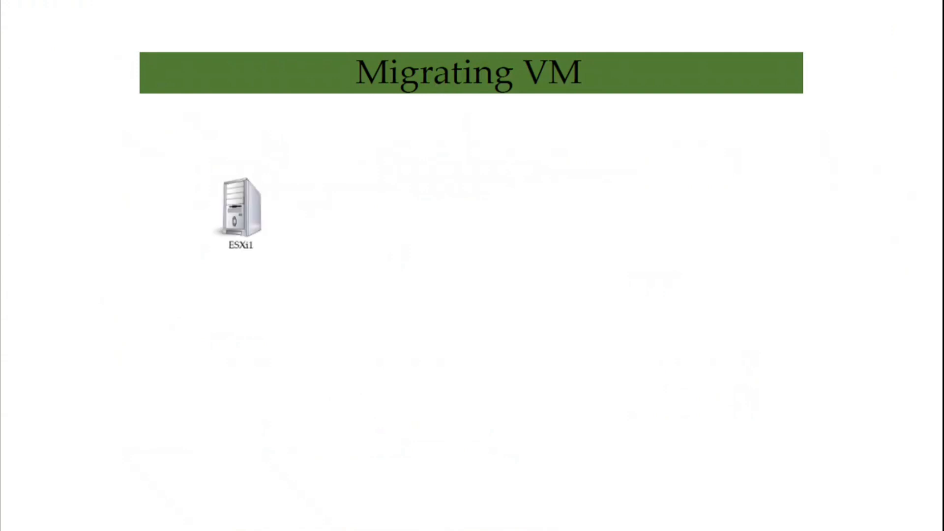
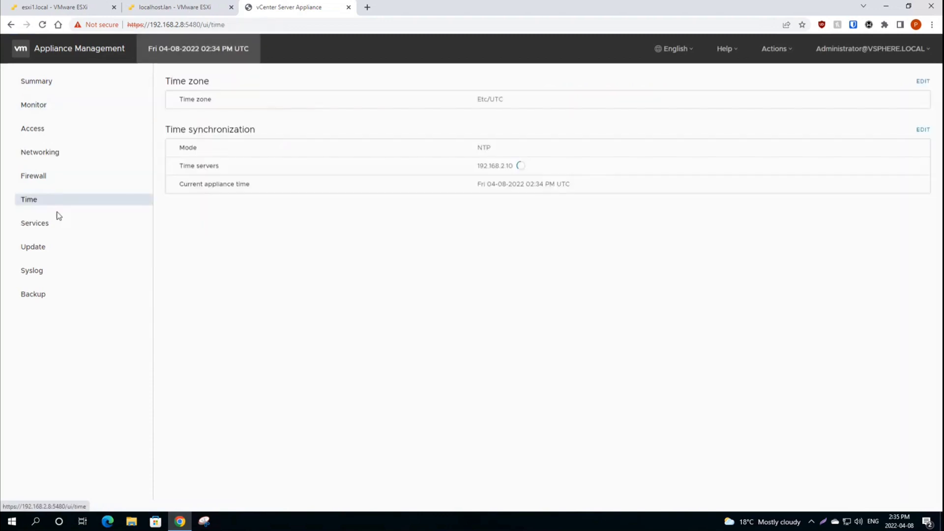
Step: Browse the appliance's settings pages, ending on the Networking settings
{"action": "left_click", "coordinate": [54, 224]}
{"action": "left_click", "coordinate": [64, 270]}
{"action": "left_click", "coordinate": [64, 294]}
{"action": "left_click", "coordinate": [63, 154]}
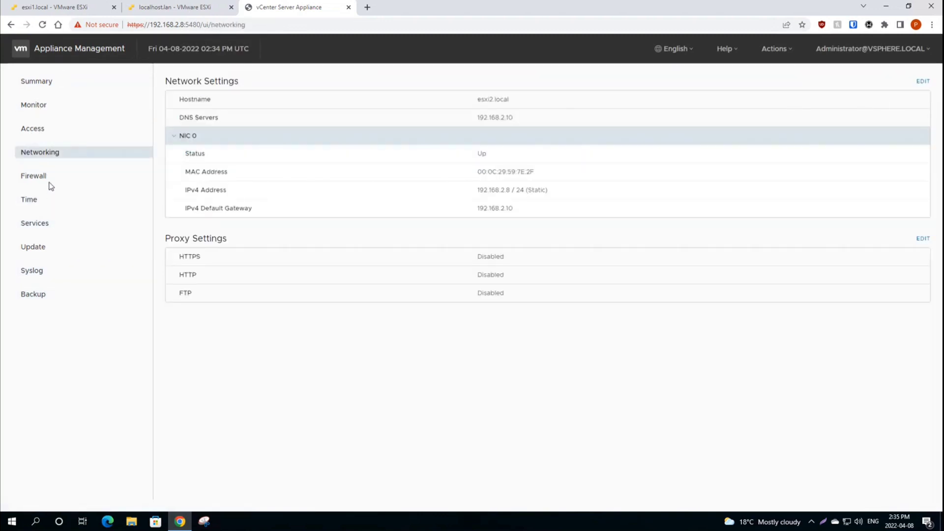
{"action": "left_click_drag", "start_coordinate": [246, 24], "coordinate": [189, 24]}
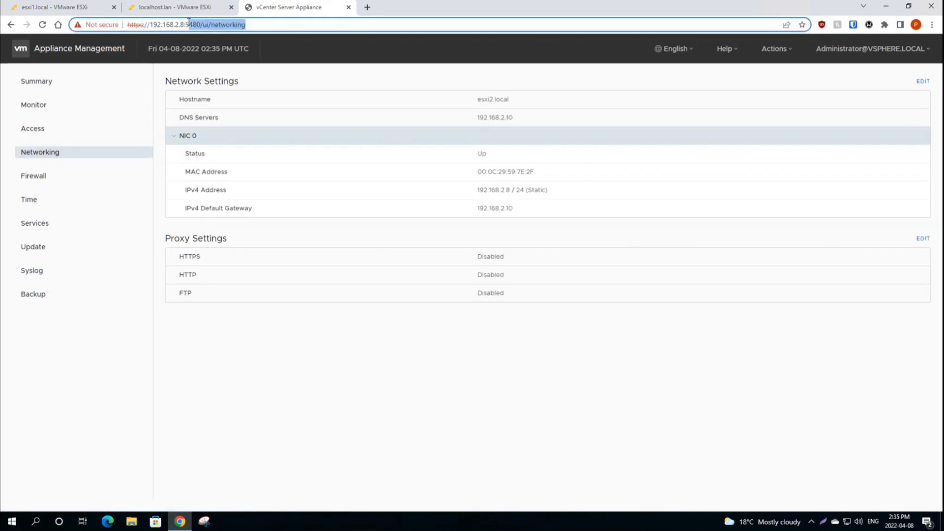
{"action": "key", "text": "BackSpace"}
{"action": "key", "text": "BackSpace"}
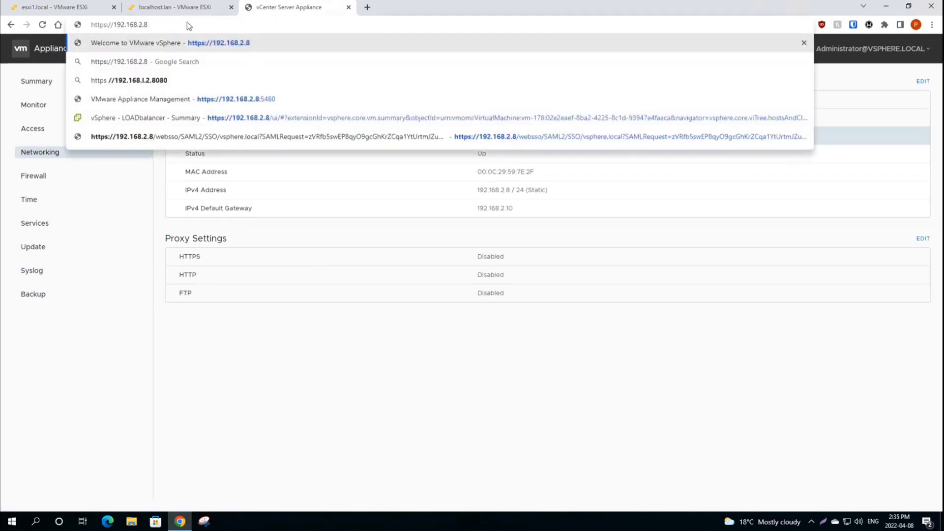
{"action": "key", "text": "Return"}
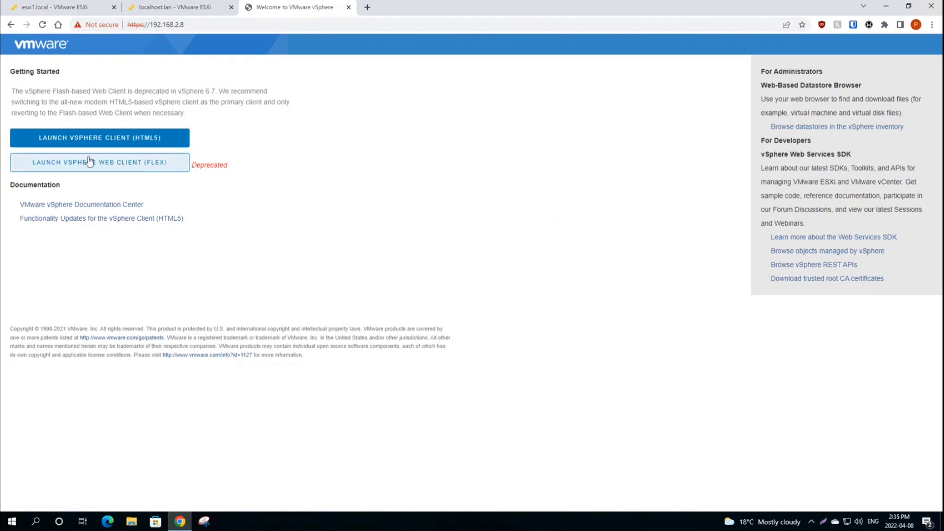
Step: Launch the HTML5 vSphere Client and sign in with the administrator account
{"action": "left_click", "coordinate": [117, 148]}
{"action": "left_click", "coordinate": [117, 247]}
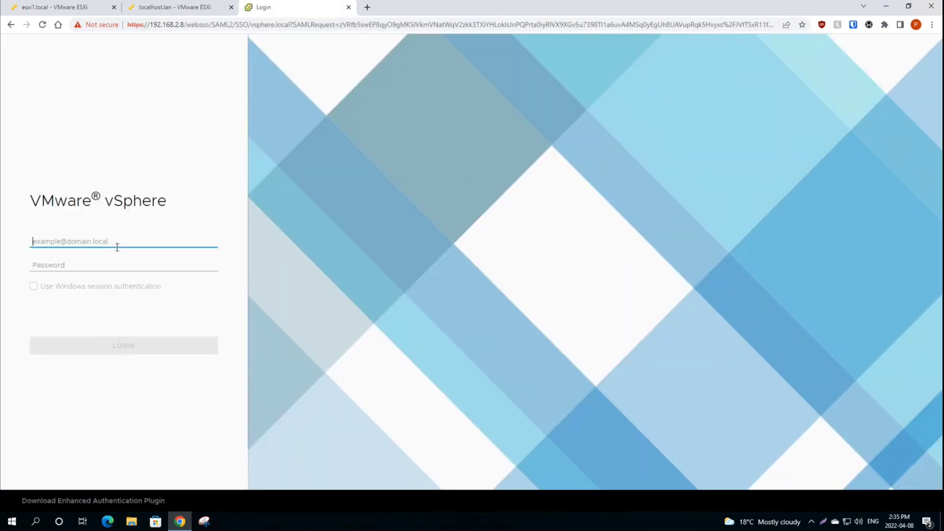
{"action": "type", "text": "adm"}
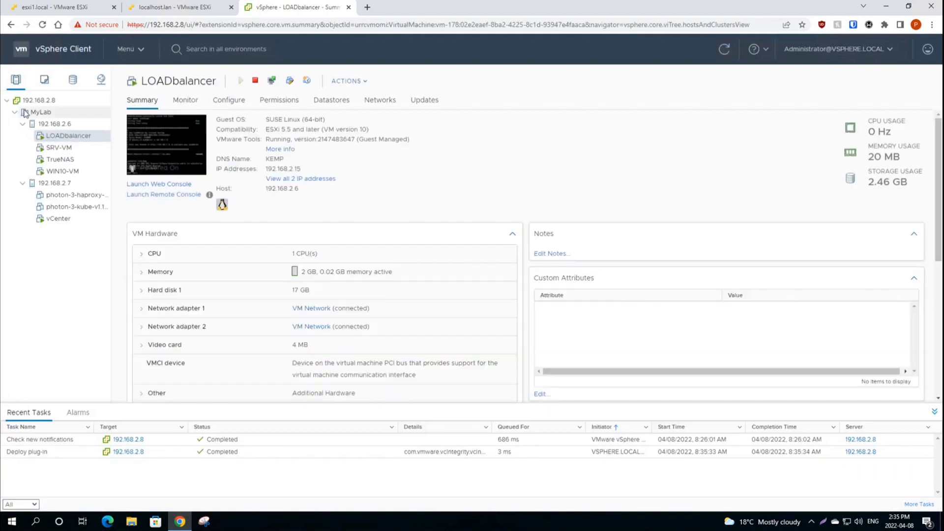
Step: Show the MyLab summary with both hosts collapsed and the expired-licence banner dismissed
{"action": "left_click", "coordinate": [43, 115]}
{"action": "left_click", "coordinate": [23, 124]}
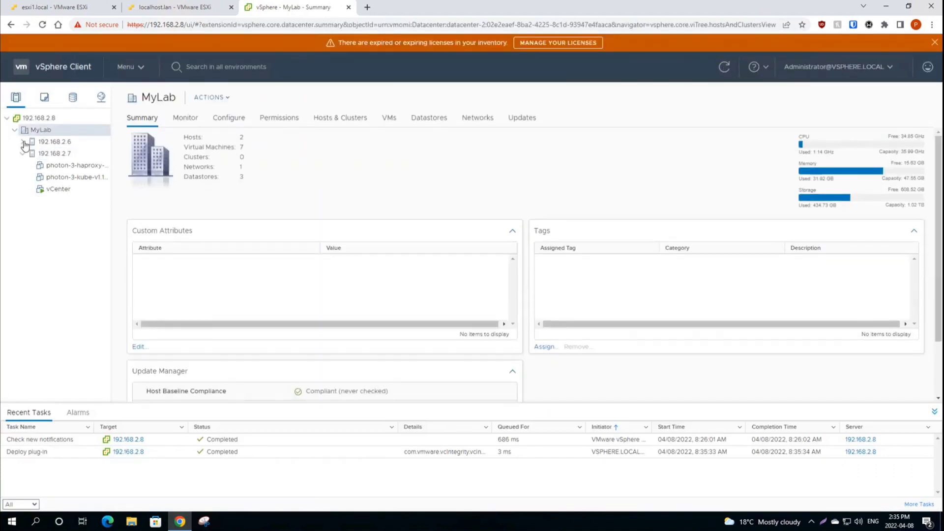
{"action": "left_click", "coordinate": [22, 154]}
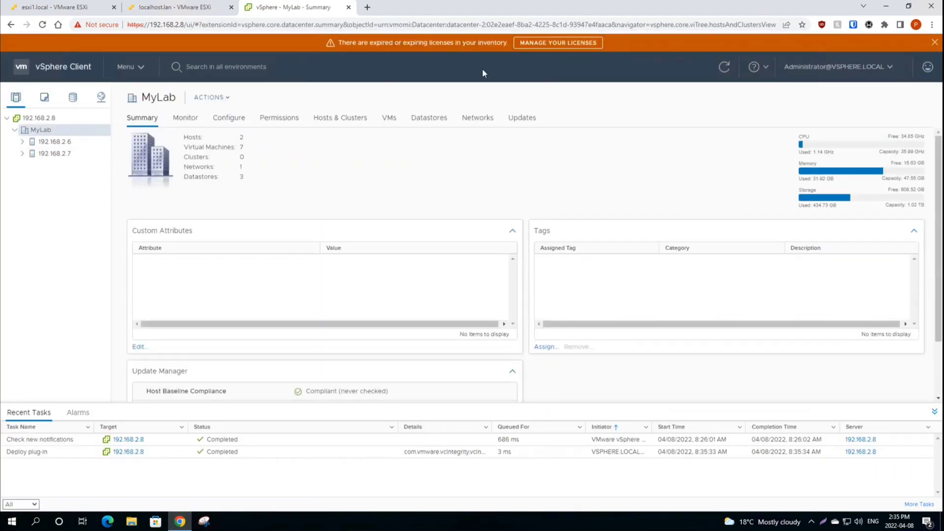
{"action": "left_click_drag", "start_coordinate": [339, 42], "coordinate": [491, 43]}
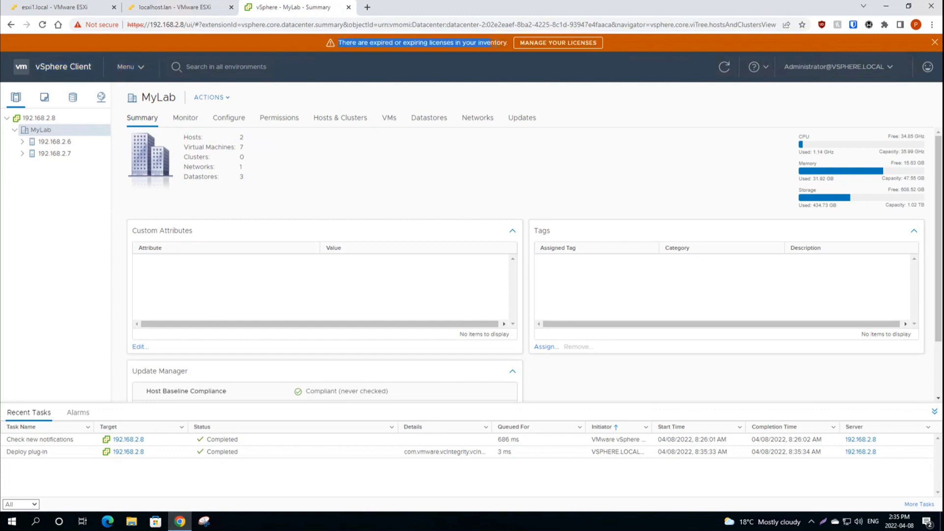
{"action": "left_click", "coordinate": [448, 39]}
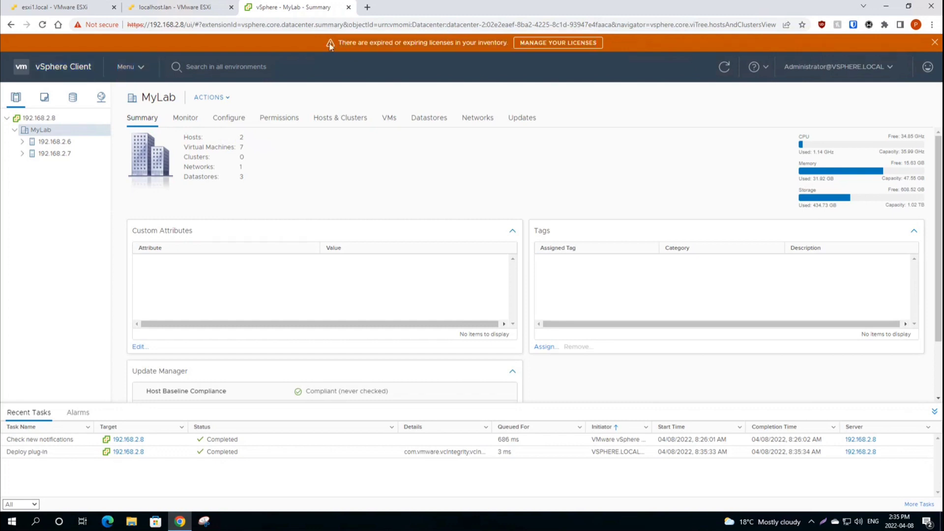
{"action": "left_click_drag", "start_coordinate": [339, 42], "coordinate": [514, 45]}
{"action": "left_click", "coordinate": [509, 48]}
{"action": "left_click", "coordinate": [934, 42]}
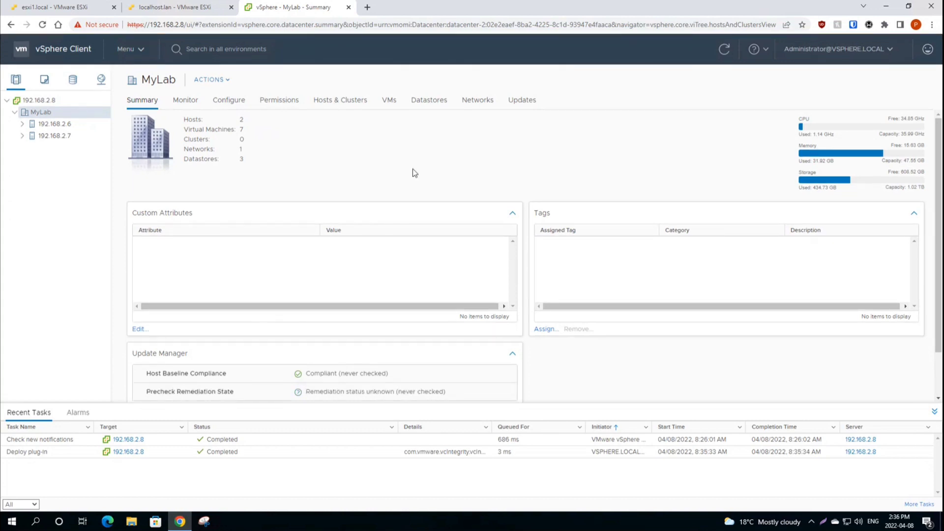
{"action": "left_click", "coordinate": [38, 100]}
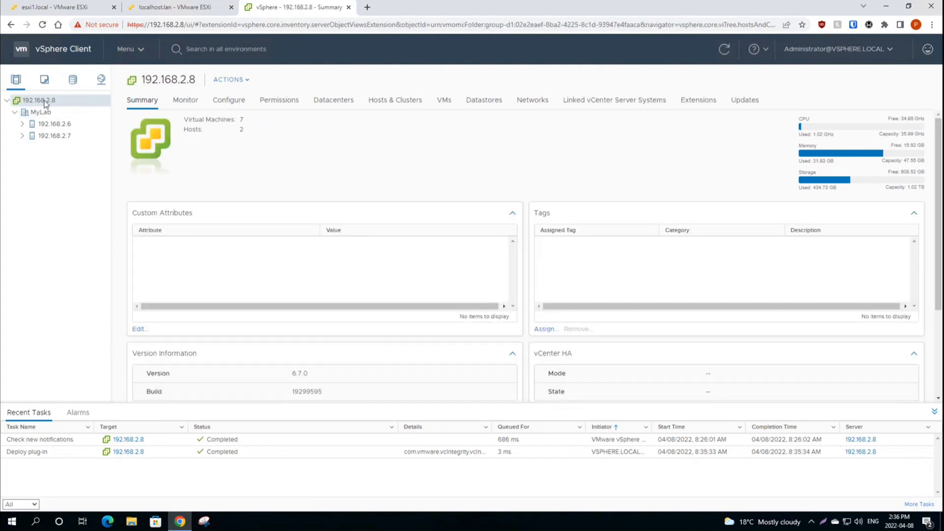
{"action": "left_click", "coordinate": [185, 8]}
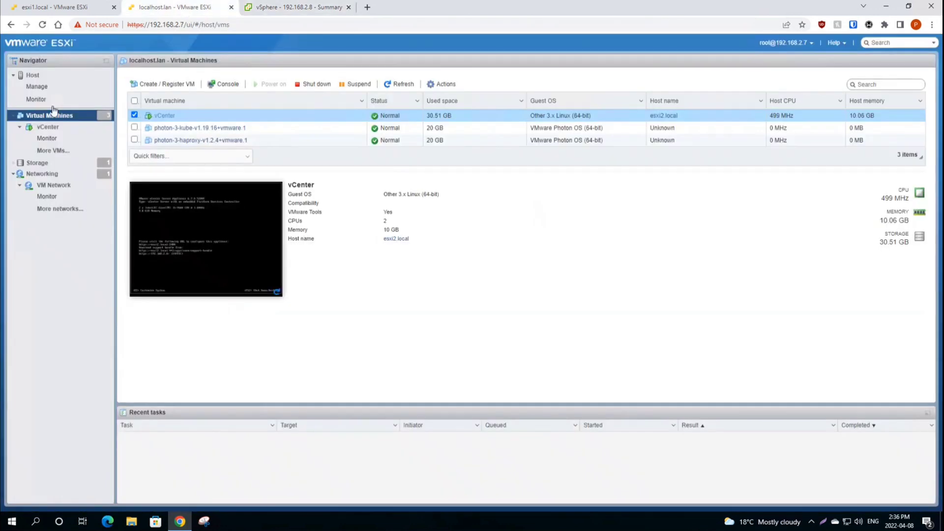
{"action": "left_click", "coordinate": [311, 11]}
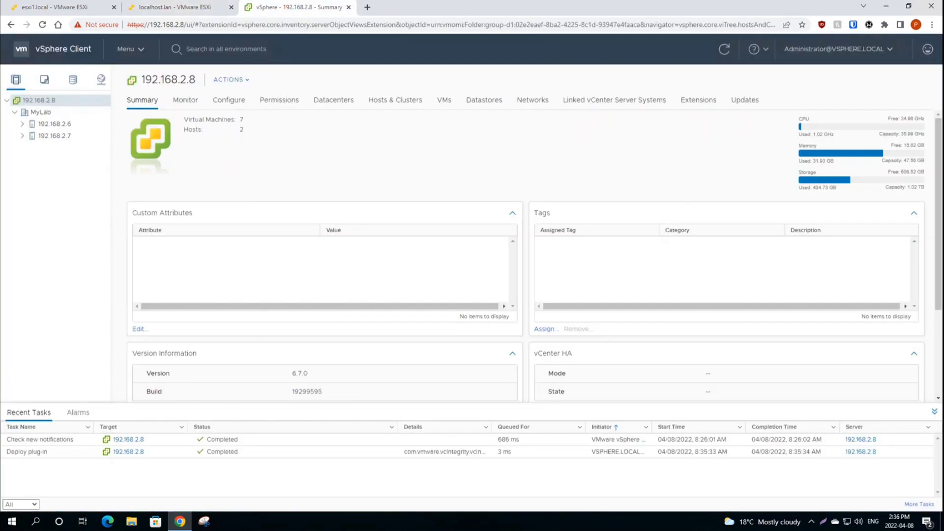
{"action": "left_click", "coordinate": [46, 116]}
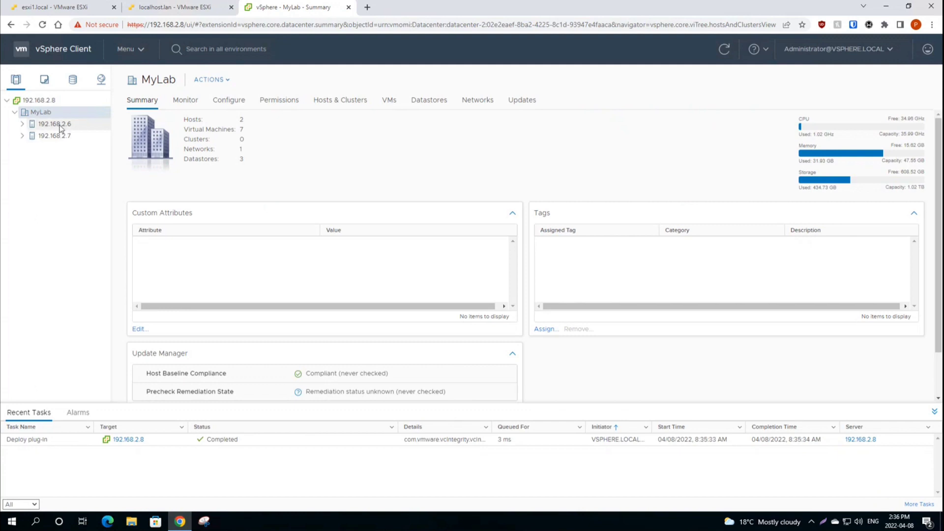
{"action": "left_click", "coordinate": [56, 7]}
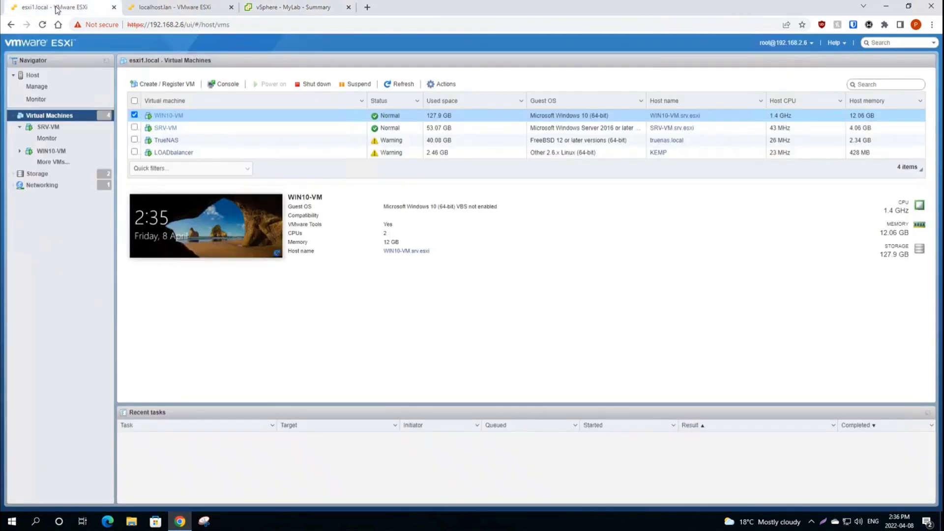
{"action": "left_click", "coordinate": [185, 14]}
{"action": "left_click", "coordinate": [49, 77]}
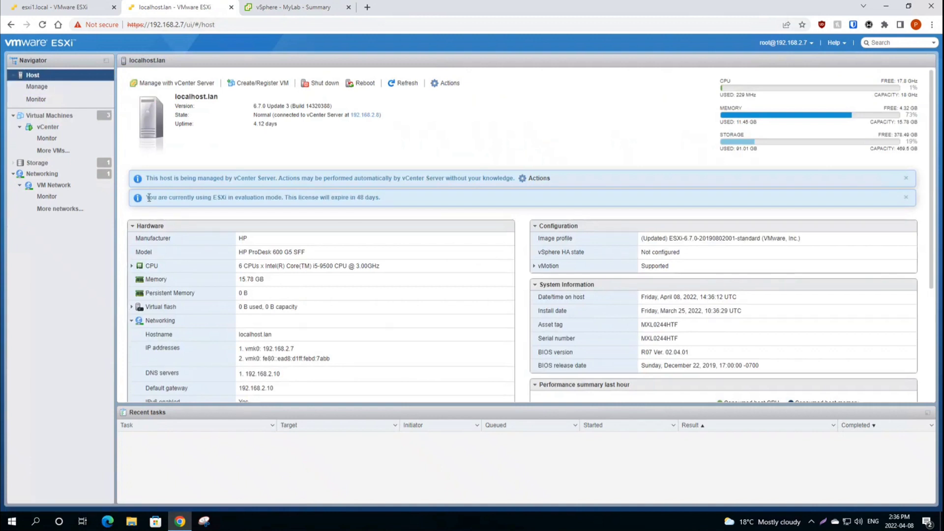
{"action": "left_click_drag", "start_coordinate": [147, 197], "coordinate": [297, 200]}
{"action": "left_click_drag", "start_coordinate": [147, 178], "coordinate": [353, 186]}
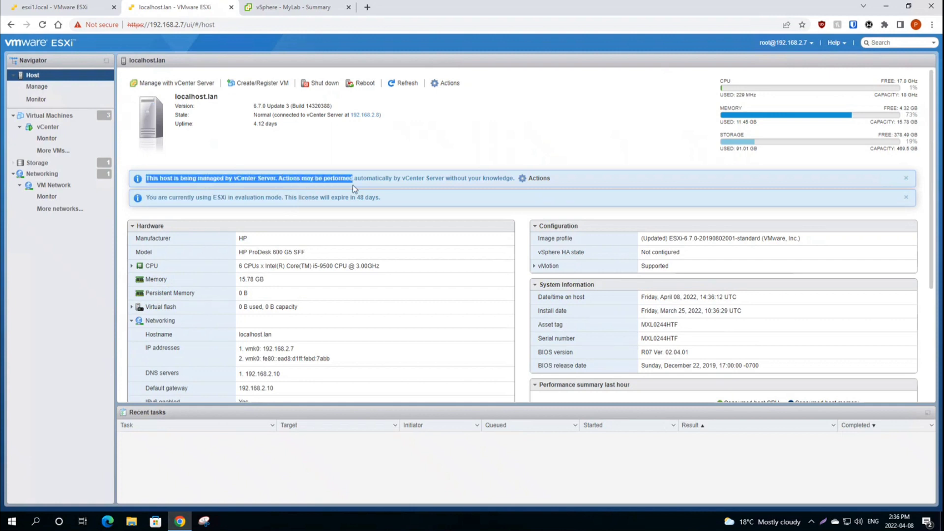
{"action": "left_click", "coordinate": [305, 175]}
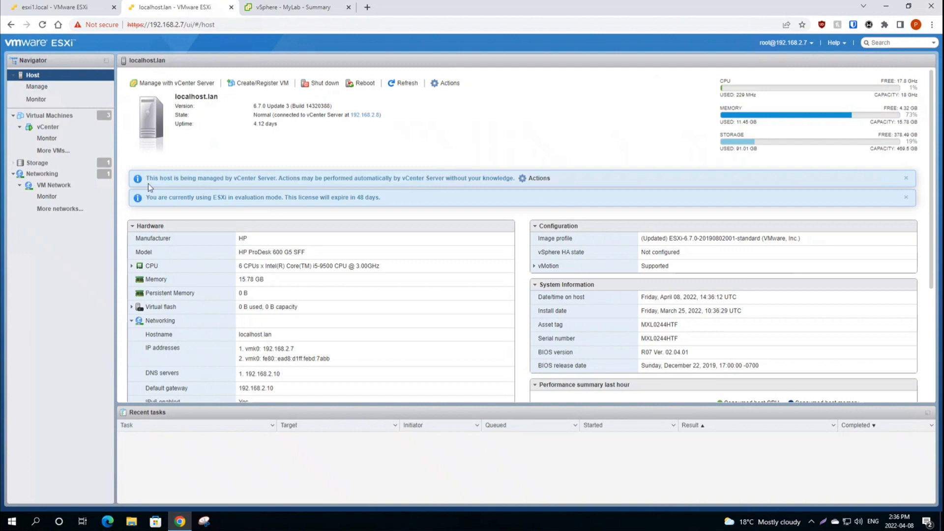
{"action": "left_click_drag", "start_coordinate": [148, 180], "coordinate": [348, 175]}
{"action": "left_click", "coordinate": [318, 132]}
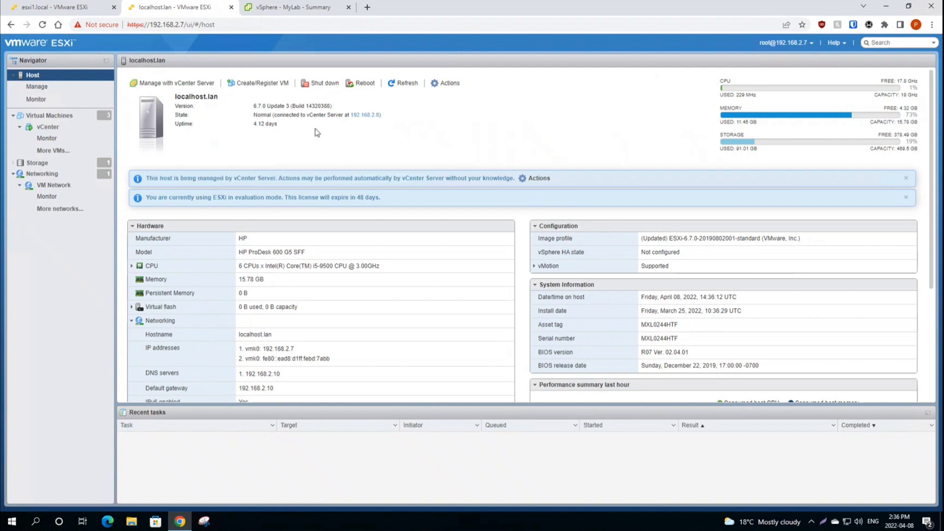
{"action": "left_click", "coordinate": [291, 9]}
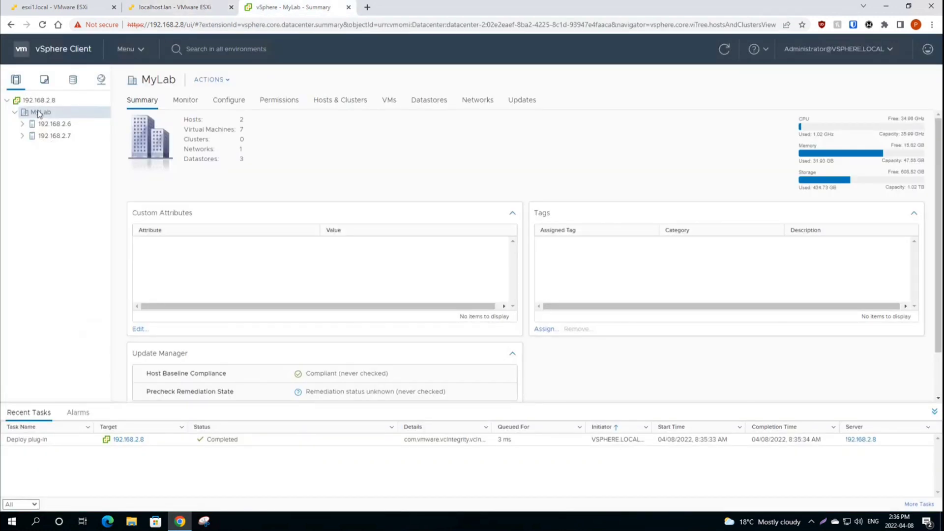
Step: Start Add Host on MyLab, glance at the esxi1.local page, then cancel the wizard
{"action": "right_click", "coordinate": [37, 116]}
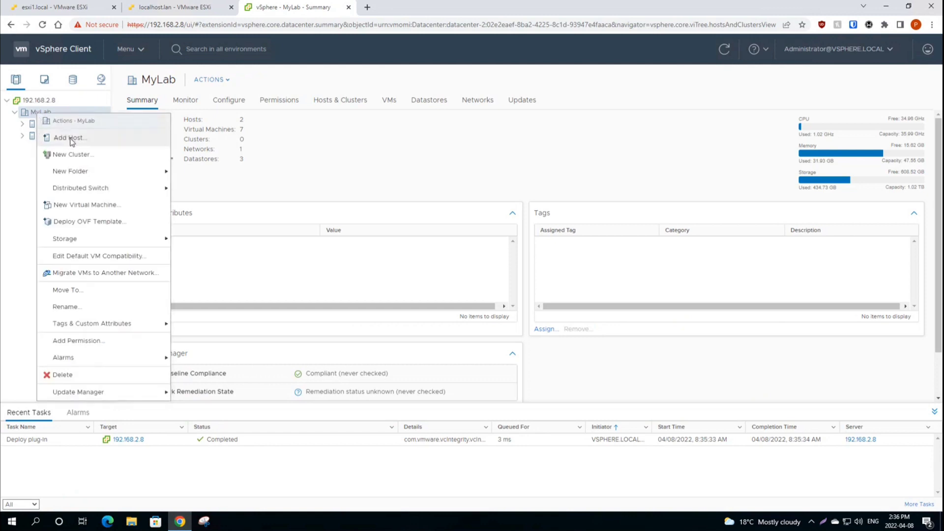
{"action": "left_click", "coordinate": [46, 138]}
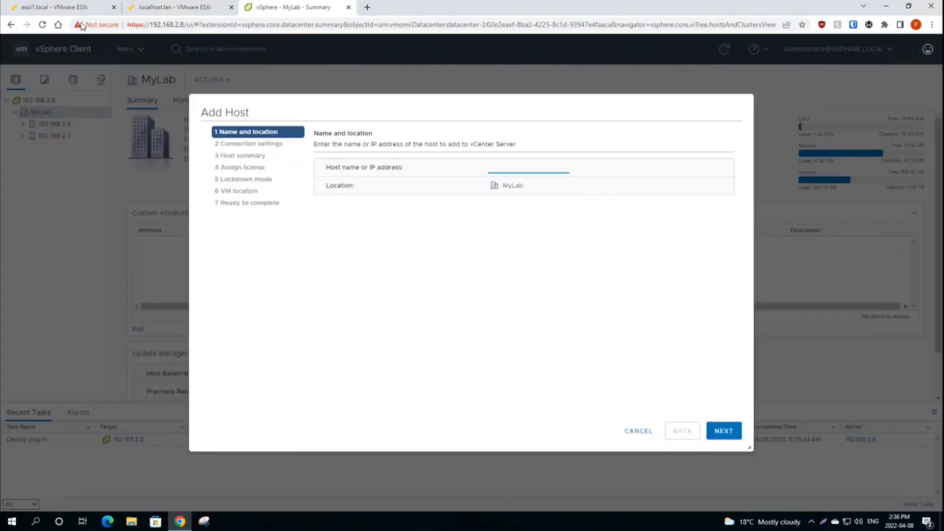
{"action": "left_click", "coordinate": [62, 10]}
{"action": "left_click", "coordinate": [277, 11]}
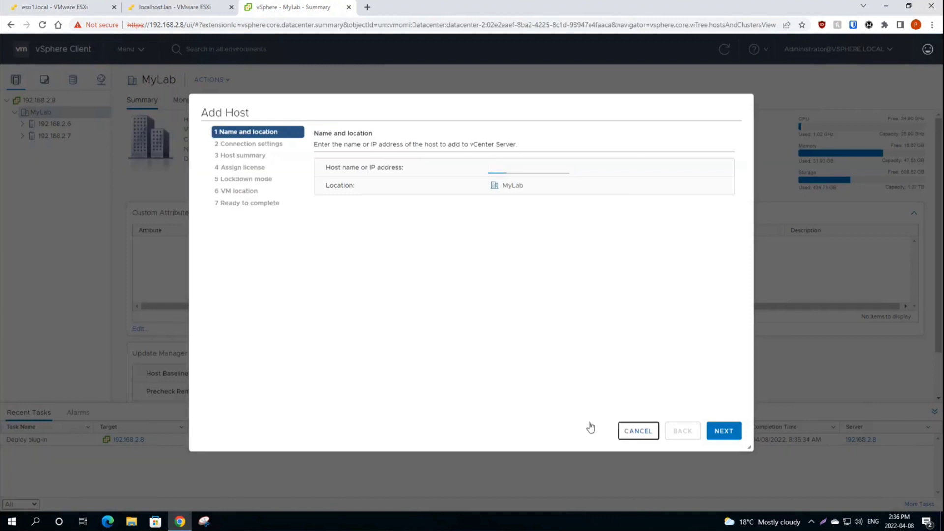
{"action": "left_click", "coordinate": [637, 430]}
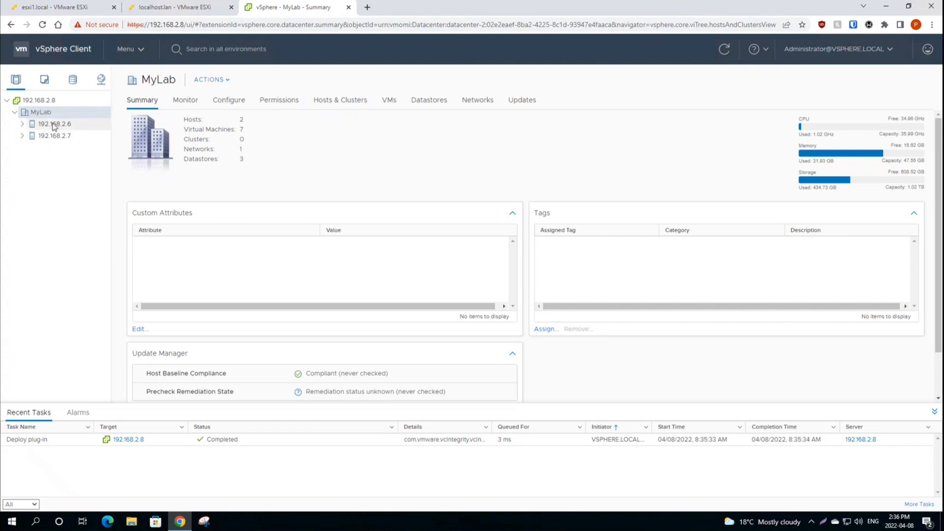
Step: Review the host and VM summaries (LOADbalancer, SRV-VM, WIN10-VM, vCenter), then show the storage inventory
{"action": "left_click", "coordinate": [54, 138]}
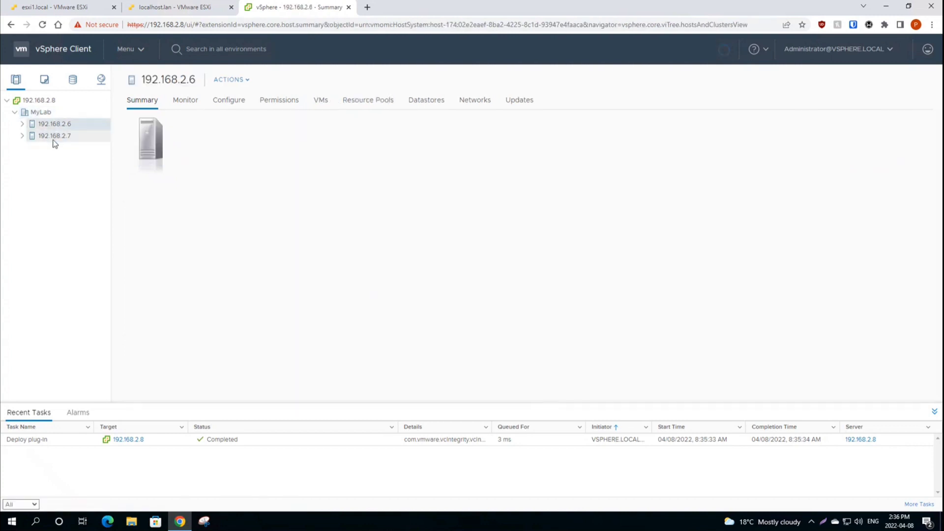
{"action": "left_click", "coordinate": [23, 125]}
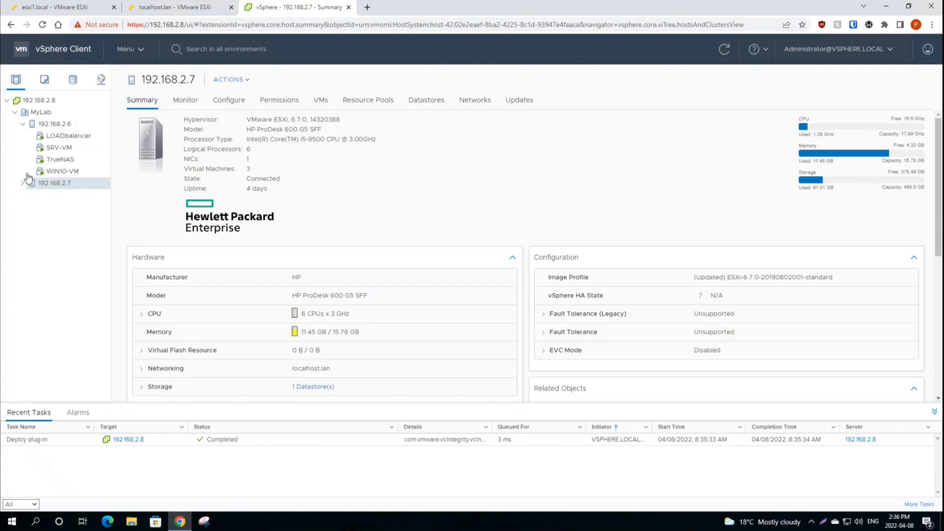
{"action": "left_click", "coordinate": [55, 136]}
{"action": "left_click", "coordinate": [59, 147]}
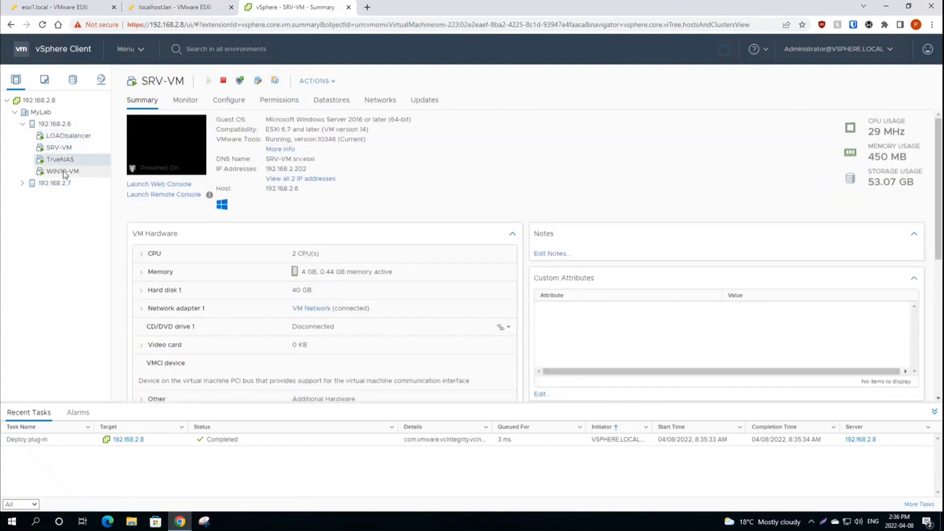
{"action": "left_click", "coordinate": [62, 171]}
{"action": "left_click", "coordinate": [22, 183]}
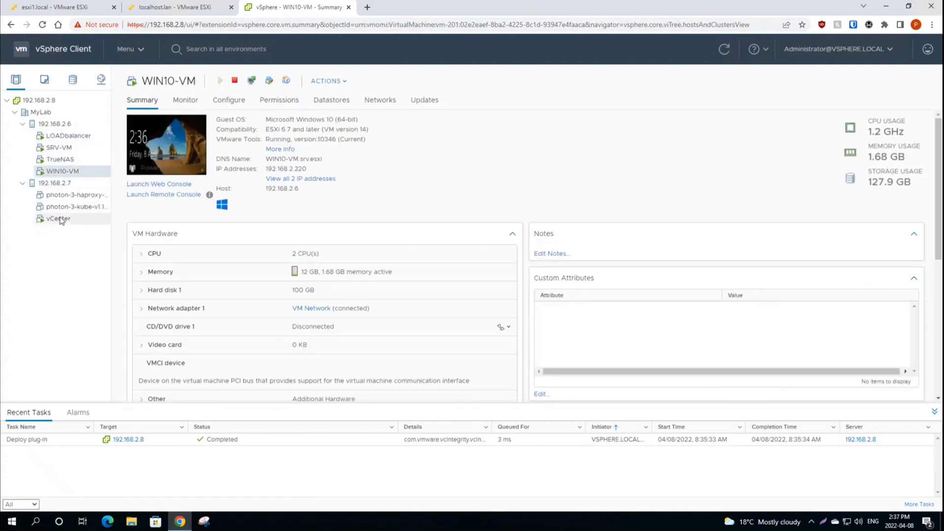
{"action": "left_click", "coordinate": [60, 218]}
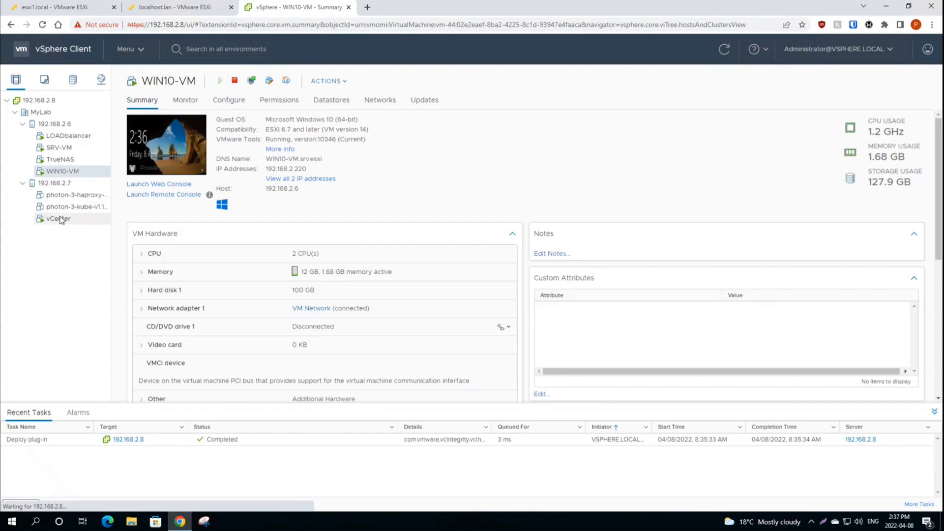
{"action": "left_click", "coordinate": [54, 124]}
{"action": "left_click", "coordinate": [73, 79]}
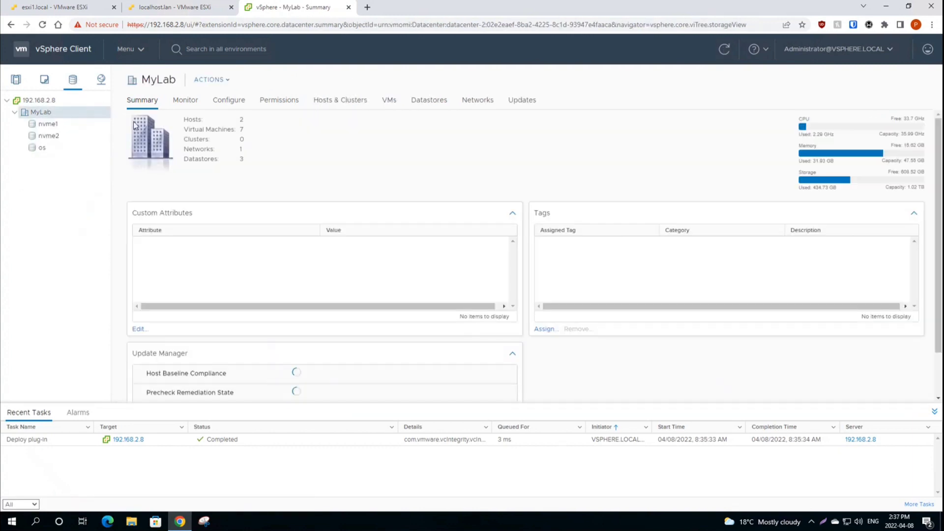
Step: Review the nvme1, nvme2 and os datastore summaries, then return to host 192.168.2.6 in Hosts and Clusters
{"action": "left_click", "coordinate": [49, 124]}
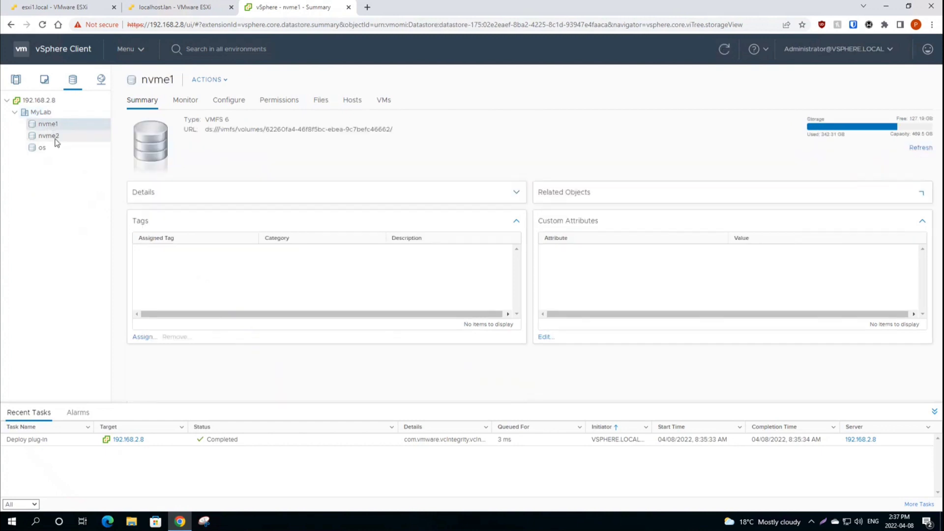
{"action": "left_click", "coordinate": [51, 138]}
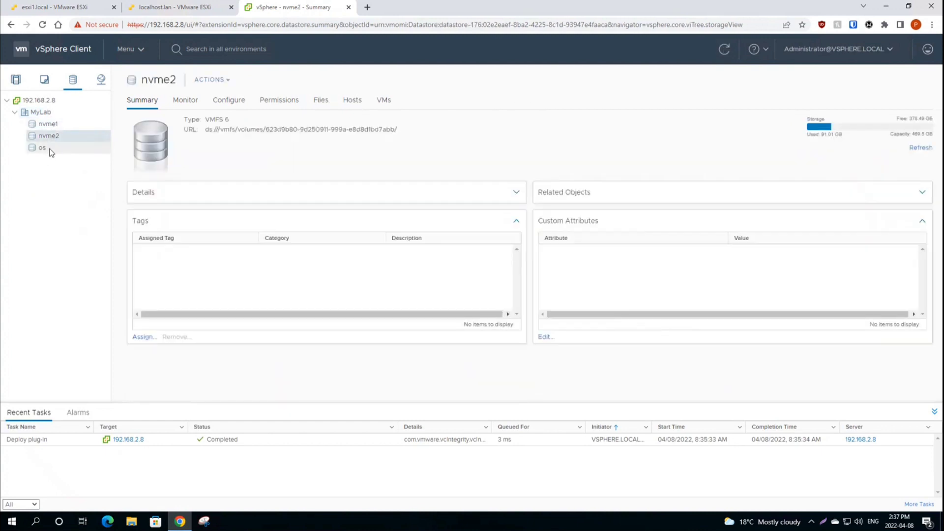
{"action": "left_click", "coordinate": [49, 149]}
{"action": "left_click", "coordinate": [48, 124]}
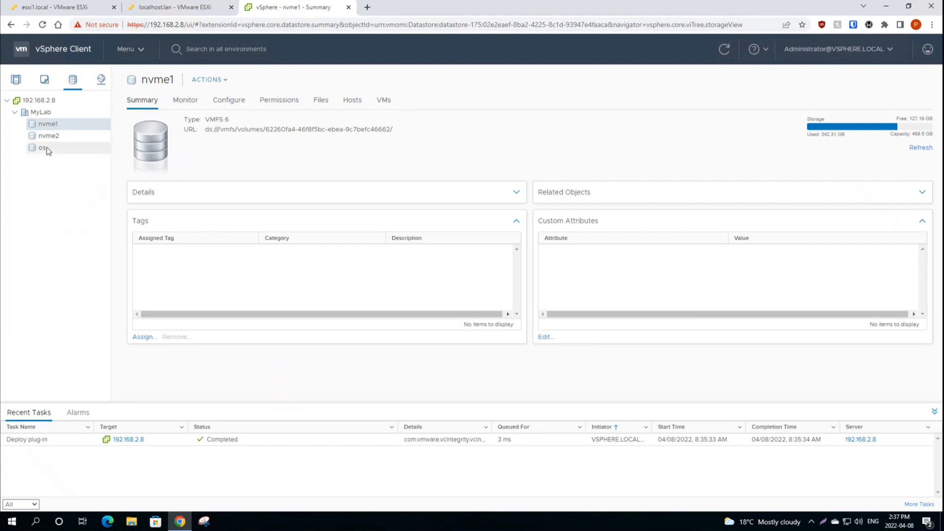
{"action": "left_click", "coordinate": [49, 149]}
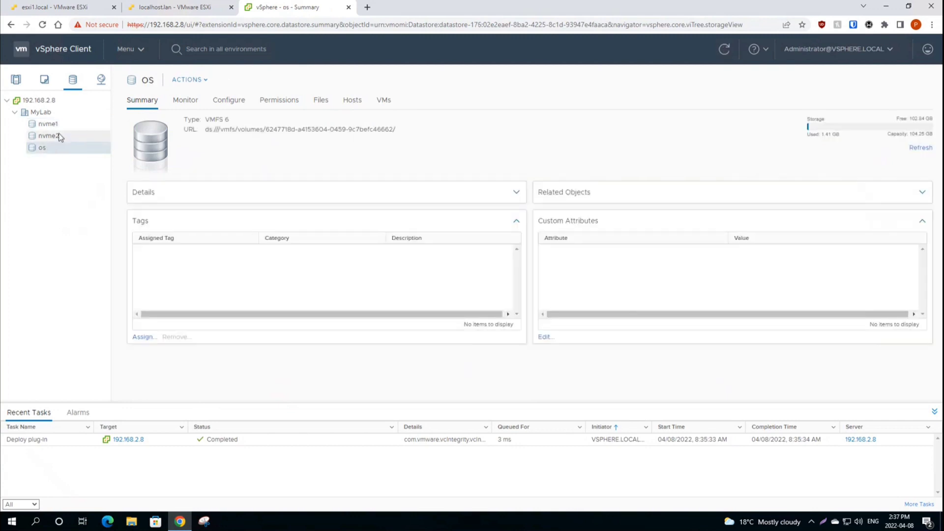
{"action": "left_click", "coordinate": [58, 136]}
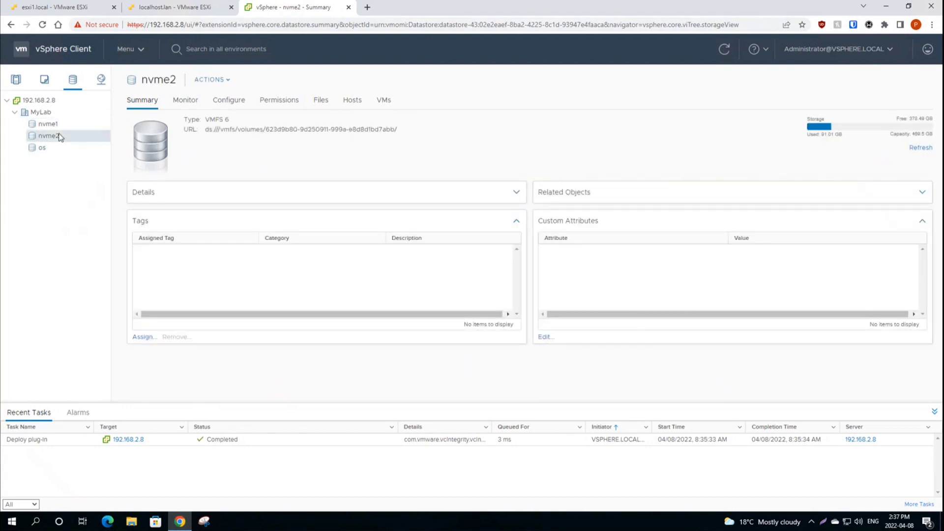
{"action": "left_click", "coordinate": [16, 79]}
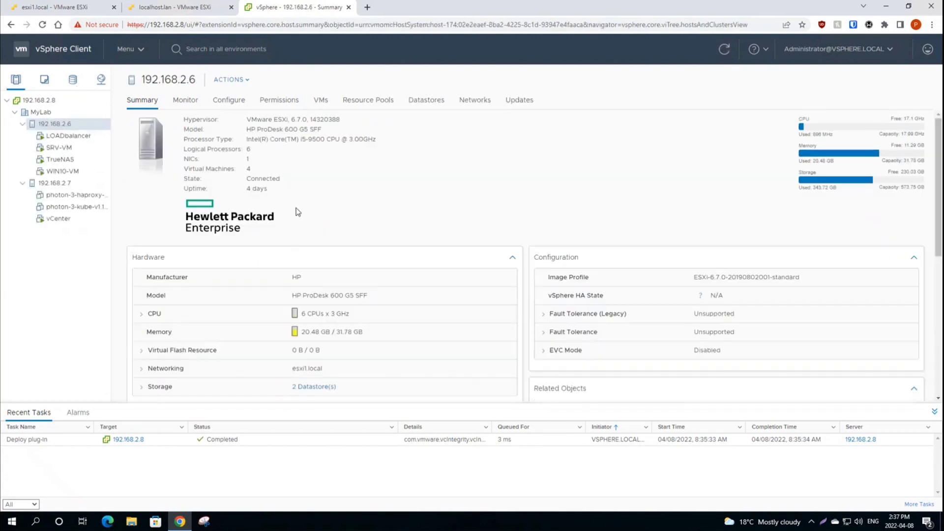
{"action": "left_click", "coordinate": [58, 141]}
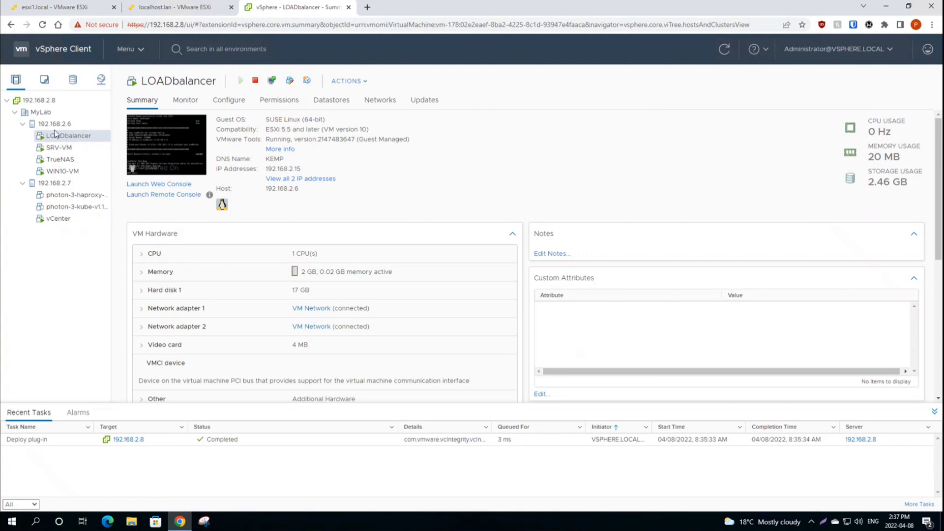
{"action": "left_click", "coordinate": [50, 125]}
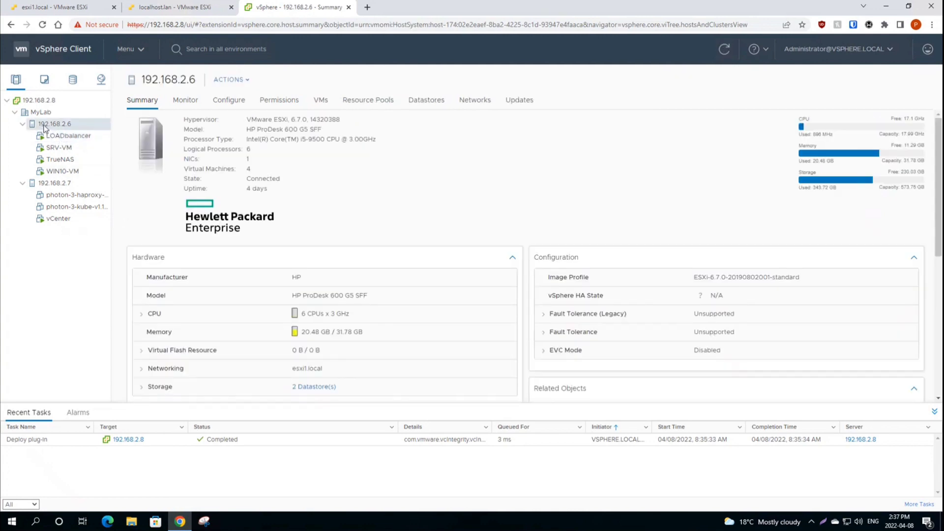
{"action": "right_click", "coordinate": [44, 126]}
{"action": "left_click", "coordinate": [44, 127]}
Step: Dismiss host 192.168.2.6's actions menu unused and select the LOADbalancer VM
{"action": "right_click", "coordinate": [58, 126]}
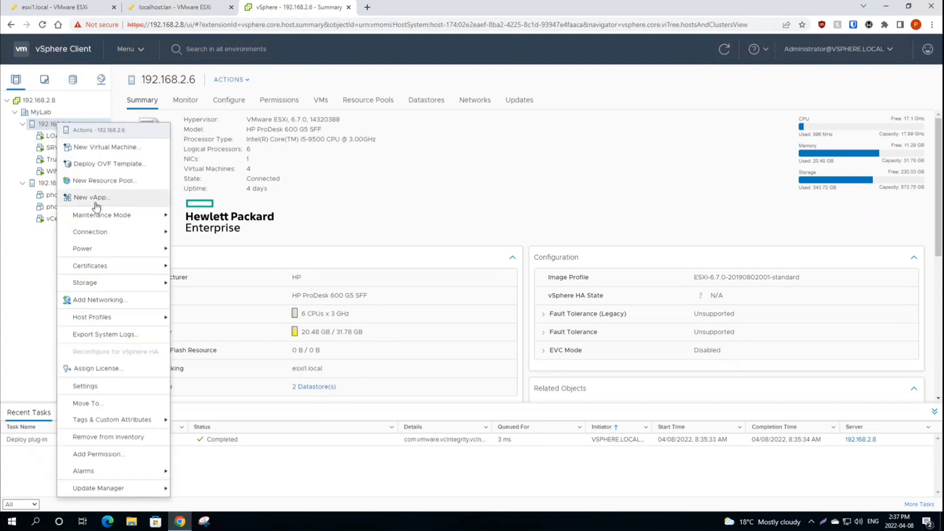
{"action": "mouse_move", "coordinate": [135, 217]}
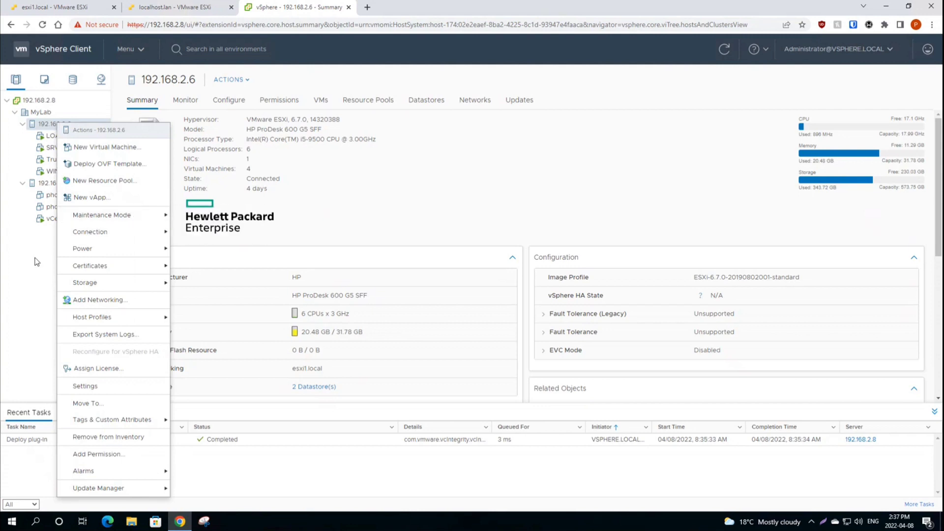
{"action": "left_click", "coordinate": [13, 268]}
{"action": "left_click", "coordinate": [69, 135]}
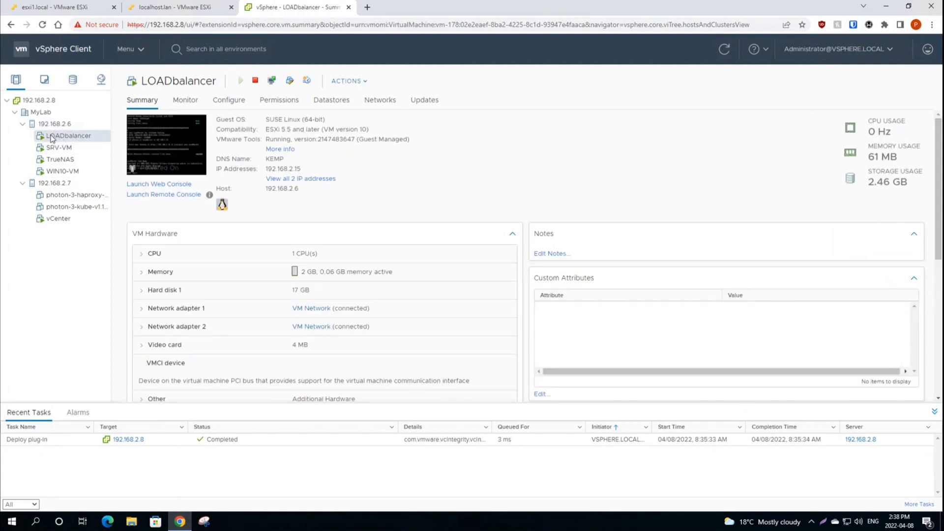
Step: Open the Migrate wizard for LOADbalancer and read the compute-resource-only option
{"action": "right_click", "coordinate": [52, 139]}
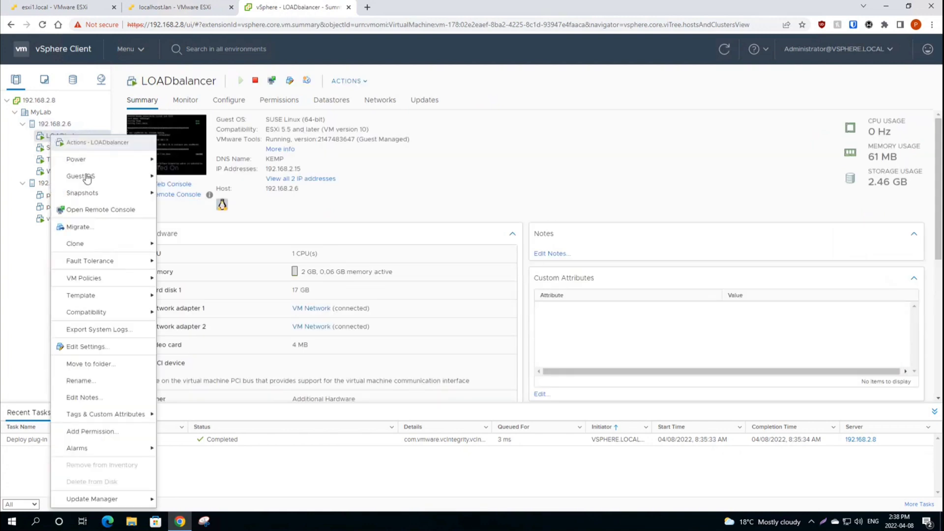
{"action": "left_click", "coordinate": [88, 228]}
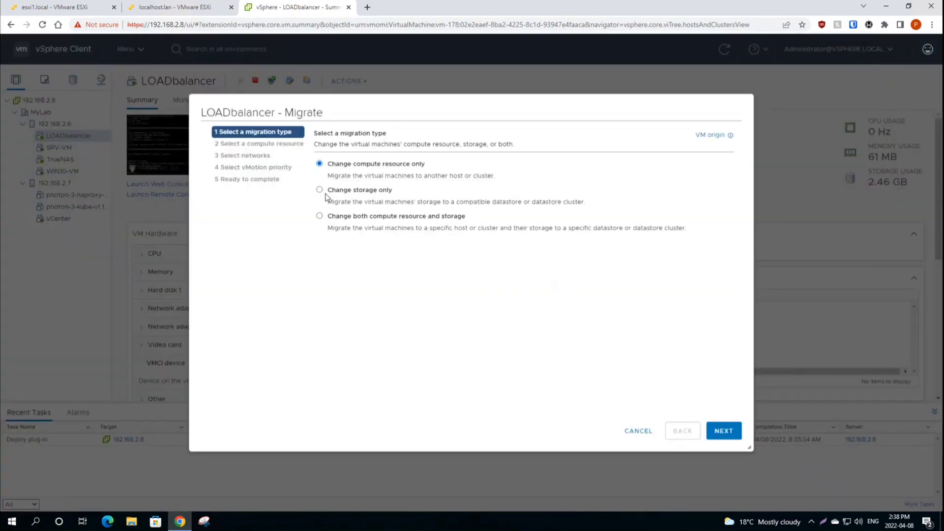
{"action": "left_click_drag", "start_coordinate": [327, 165], "coordinate": [429, 171]}
{"action": "left_click", "coordinate": [429, 171]}
{"action": "left_click_drag", "start_coordinate": [328, 164], "coordinate": [433, 173]}
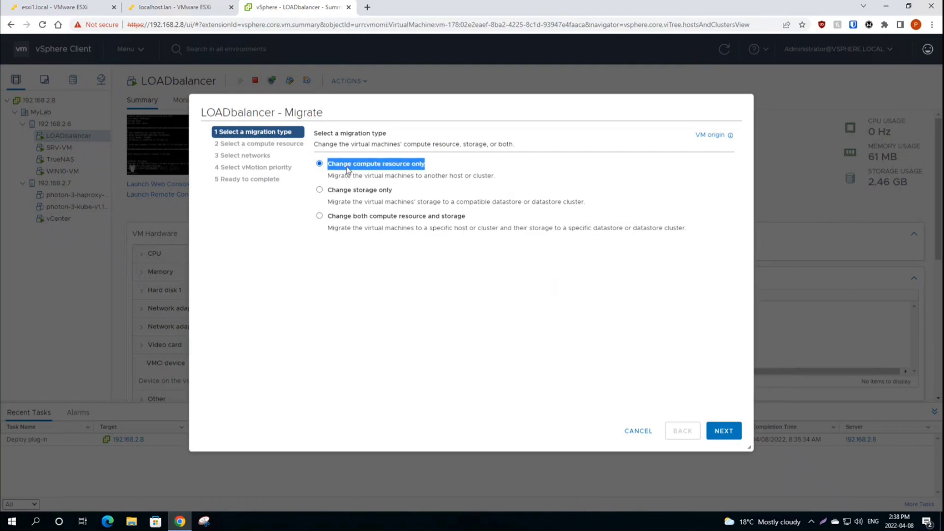
{"action": "left_click", "coordinate": [330, 170]}
{"action": "left_click_drag", "start_coordinate": [329, 170], "coordinate": [430, 167]}
{"action": "left_click", "coordinate": [407, 168]}
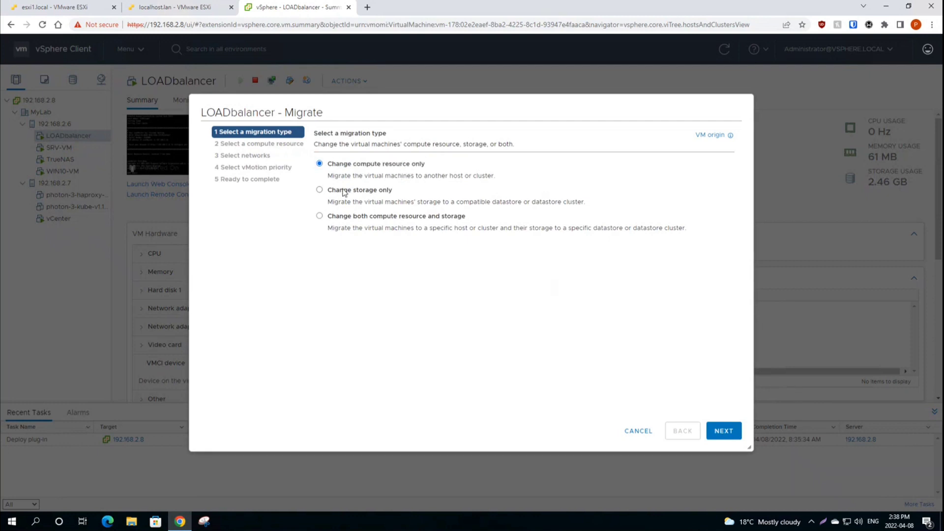
Step: Compare the migration types and settle on 'Change both compute resource and storage'
{"action": "left_click_drag", "start_coordinate": [329, 192], "coordinate": [407, 192]}
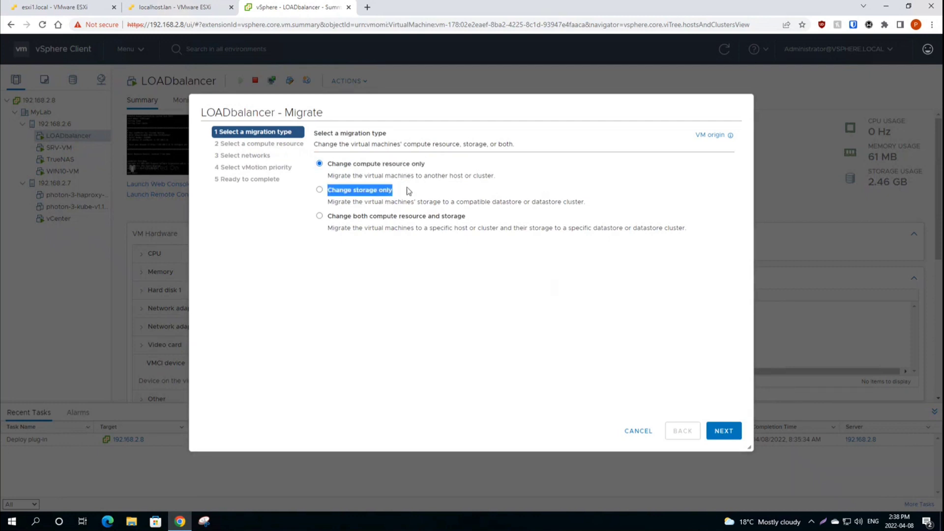
{"action": "left_click", "coordinate": [395, 192]}
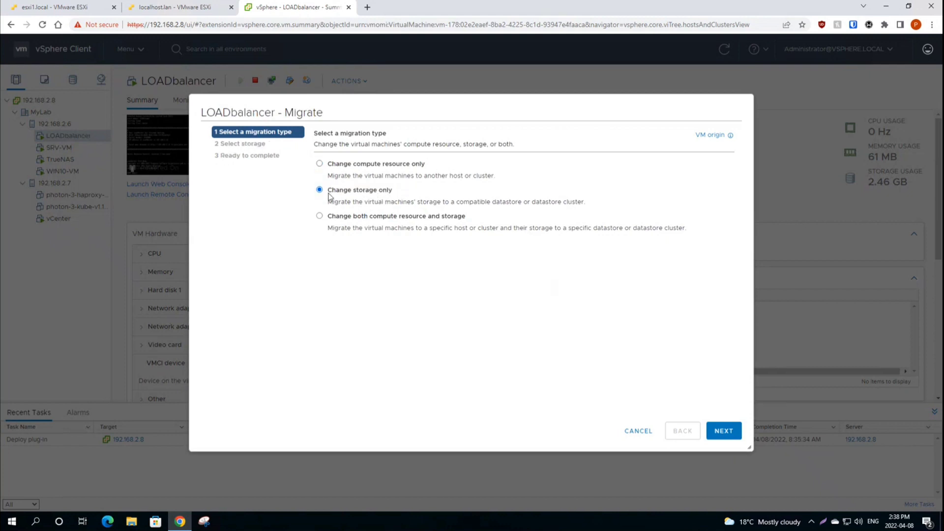
{"action": "left_click_drag", "start_coordinate": [328, 193], "coordinate": [402, 197]}
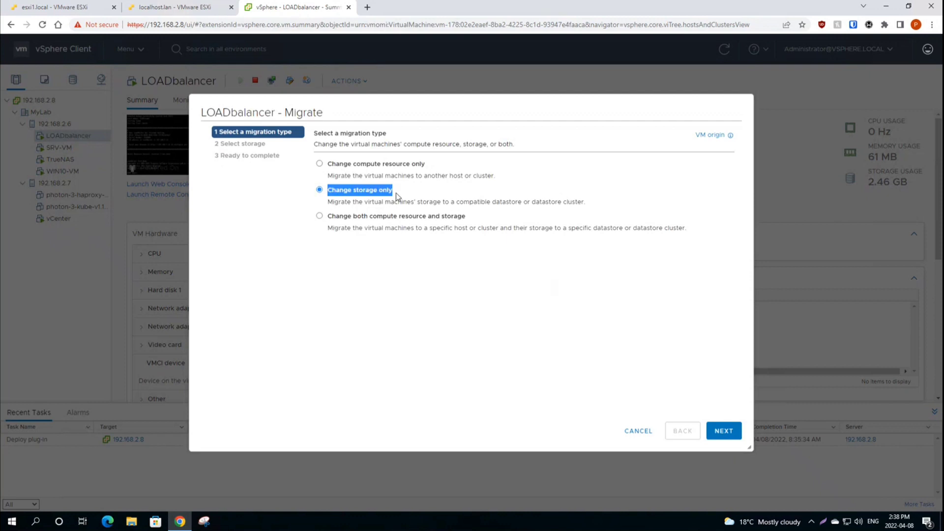
{"action": "left_click", "coordinate": [333, 165]}
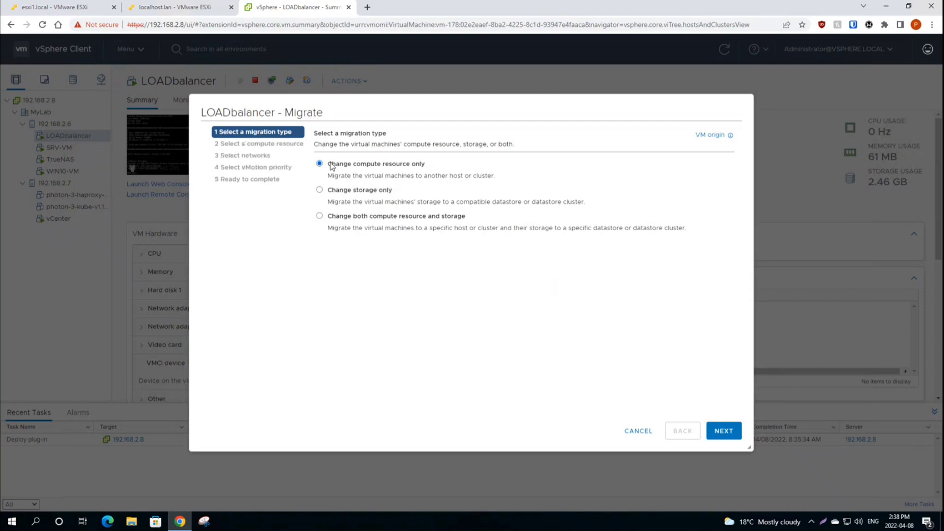
{"action": "left_click", "coordinate": [339, 192]}
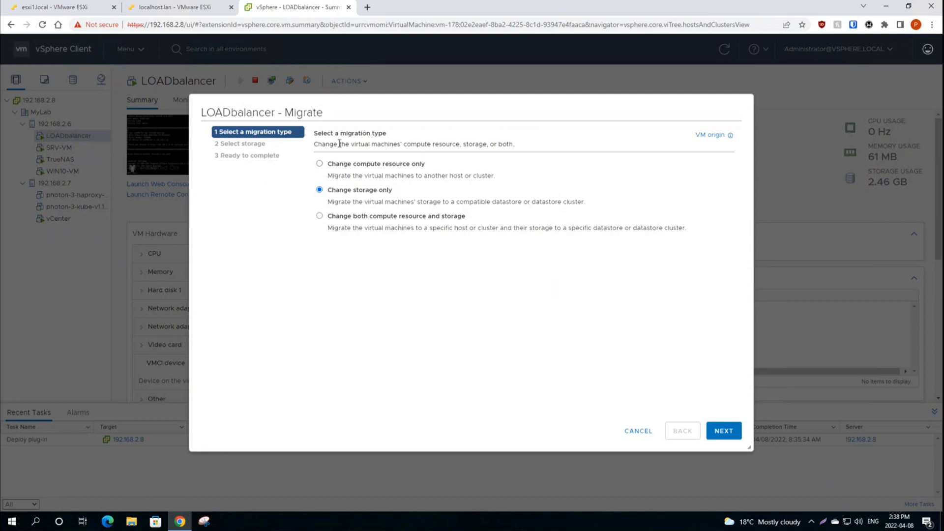
{"action": "left_click", "coordinate": [337, 165]}
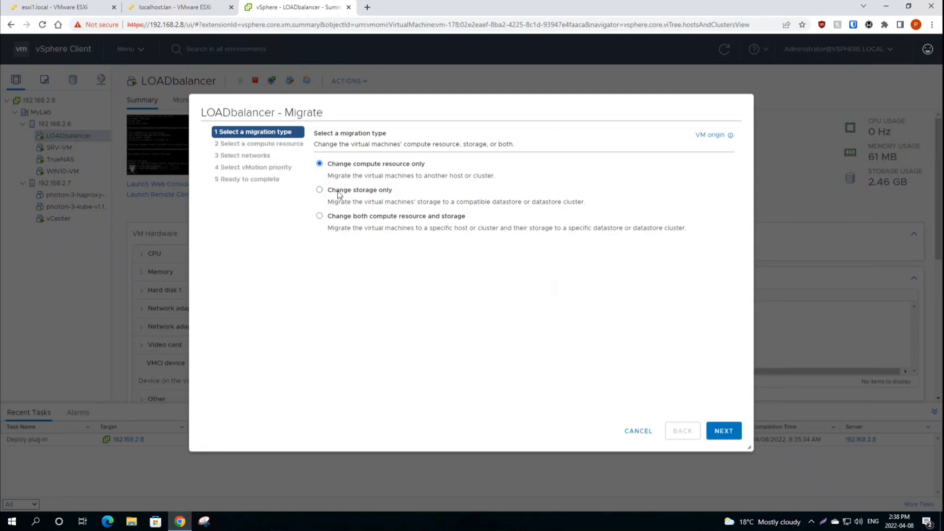
{"action": "left_click", "coordinate": [339, 190]}
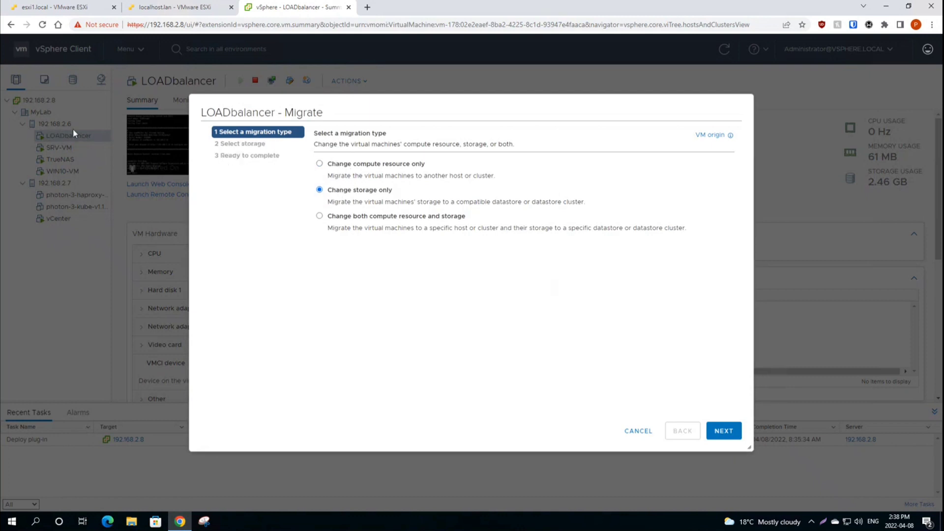
{"action": "left_click", "coordinate": [353, 164]}
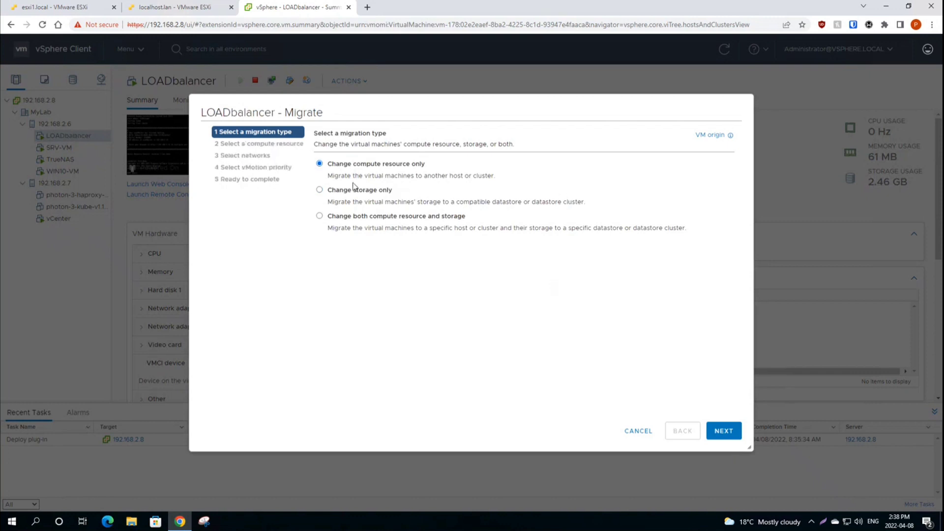
{"action": "left_click", "coordinate": [352, 190]}
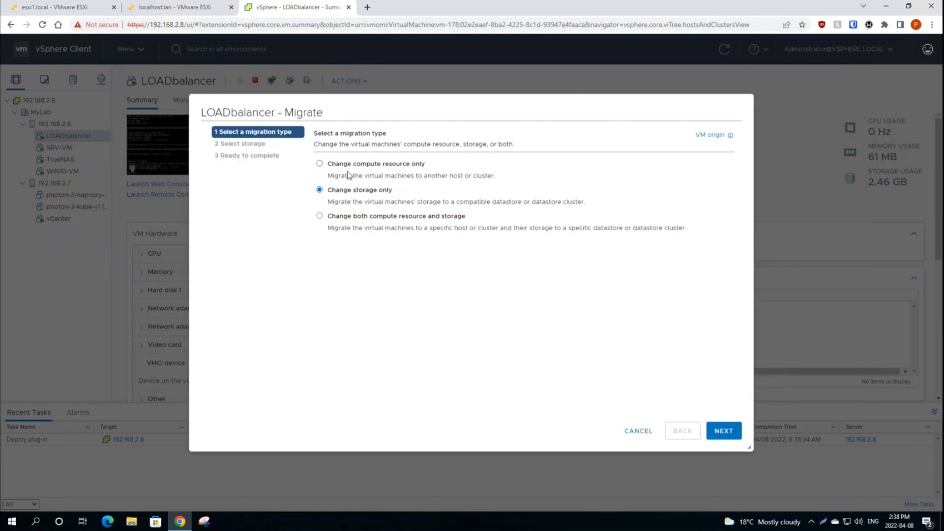
{"action": "left_click", "coordinate": [349, 218]}
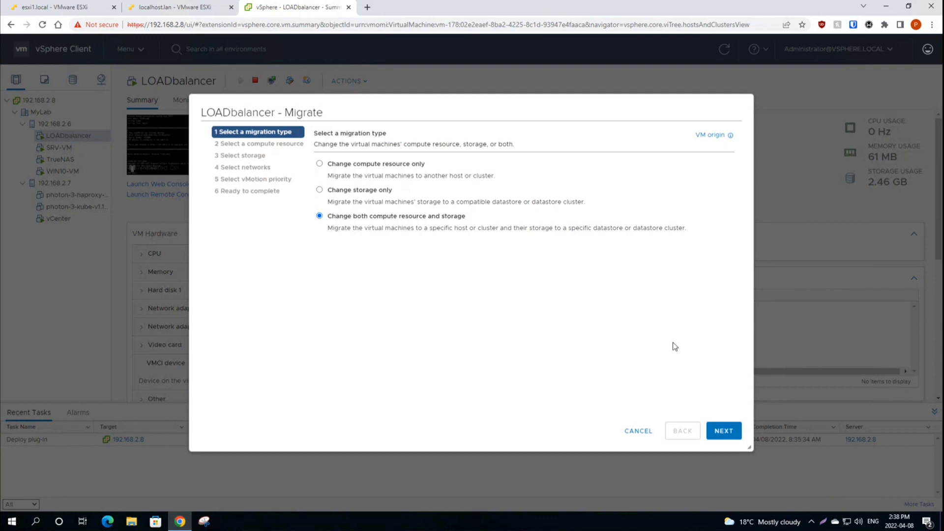
Step: Pick host 192.168.2.7 as the destination compute resource and read the compatibility warning
{"action": "left_click", "coordinate": [722, 435]}
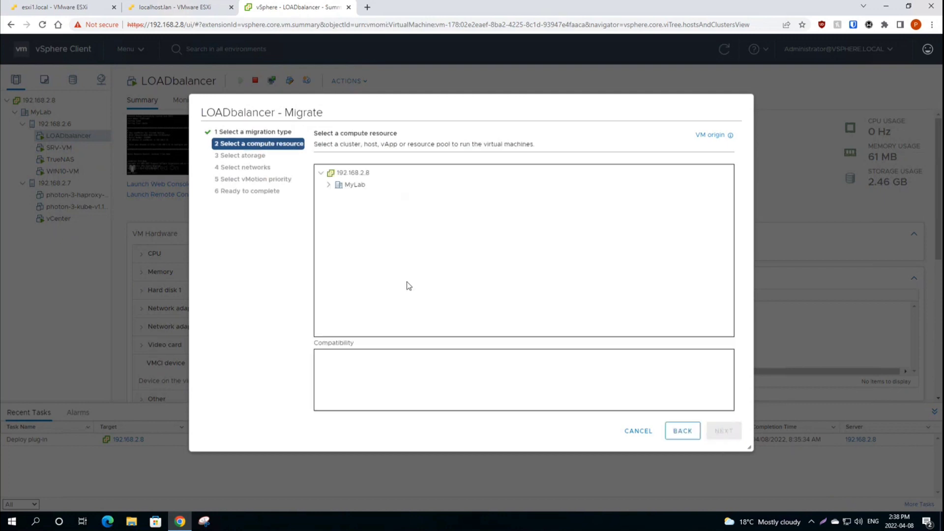
{"action": "left_click", "coordinate": [329, 185]}
{"action": "left_click", "coordinate": [371, 211]}
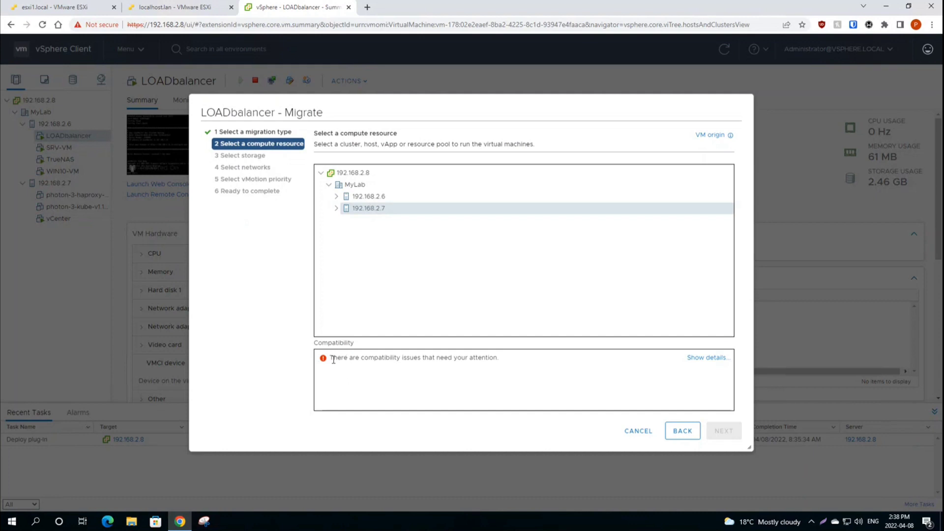
{"action": "left_click_drag", "start_coordinate": [333, 359], "coordinate": [510, 362]}
{"action": "left_click", "coordinate": [511, 362]}
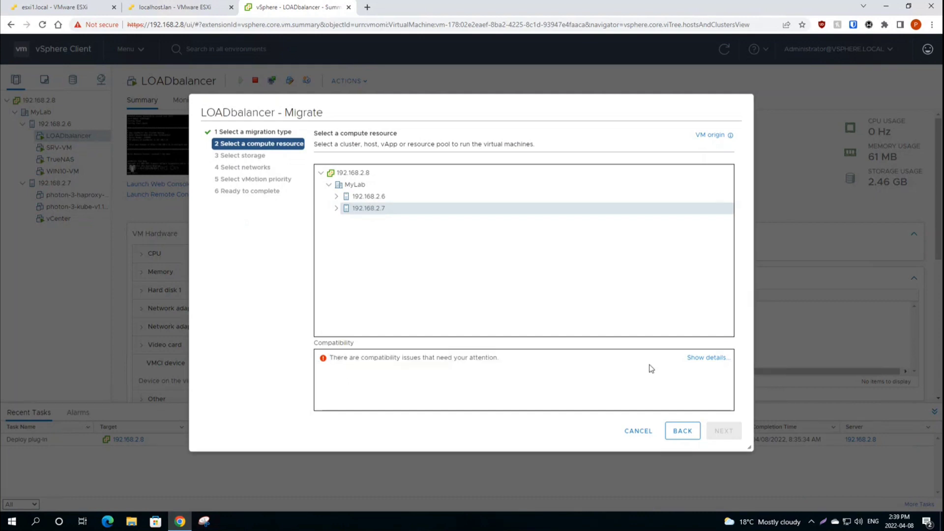
Step: Read the vMotion-not-configured errors for both hosts, close them, and cancel the migration
{"action": "left_click", "coordinate": [704, 359]}
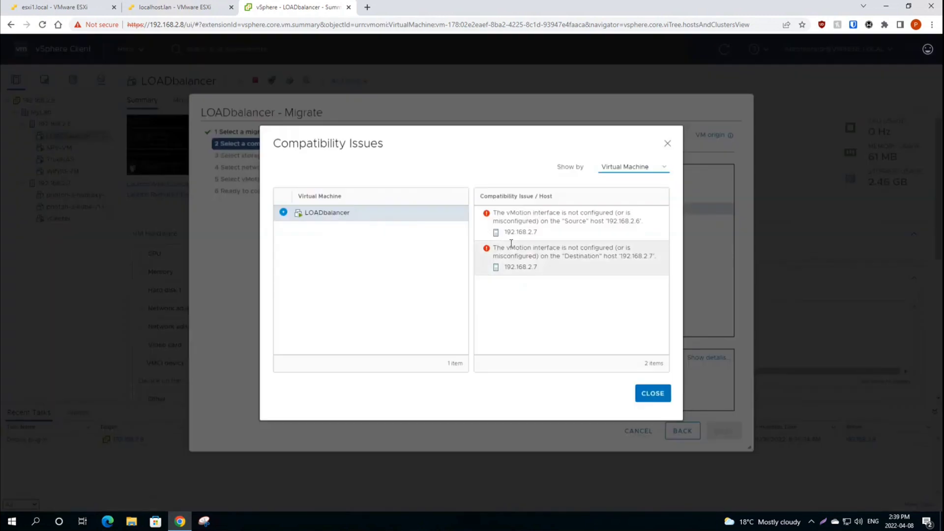
{"action": "mouse_move", "coordinate": [494, 213]}
{"action": "left_mouse_down"}
{"action": "mouse_move", "coordinate": [513, 224]}
{"action": "mouse_move", "coordinate": [499, 214]}
{"action": "mouse_move", "coordinate": [632, 220]}
{"action": "mouse_move", "coordinate": [642, 234]}
{"action": "mouse_move", "coordinate": [588, 235]}
{"action": "mouse_move", "coordinate": [494, 215]}
{"action": "mouse_move", "coordinate": [556, 241]}
{"action": "mouse_move", "coordinate": [534, 241]}
{"action": "mouse_move", "coordinate": [493, 215]}
{"action": "left_mouse_up"}
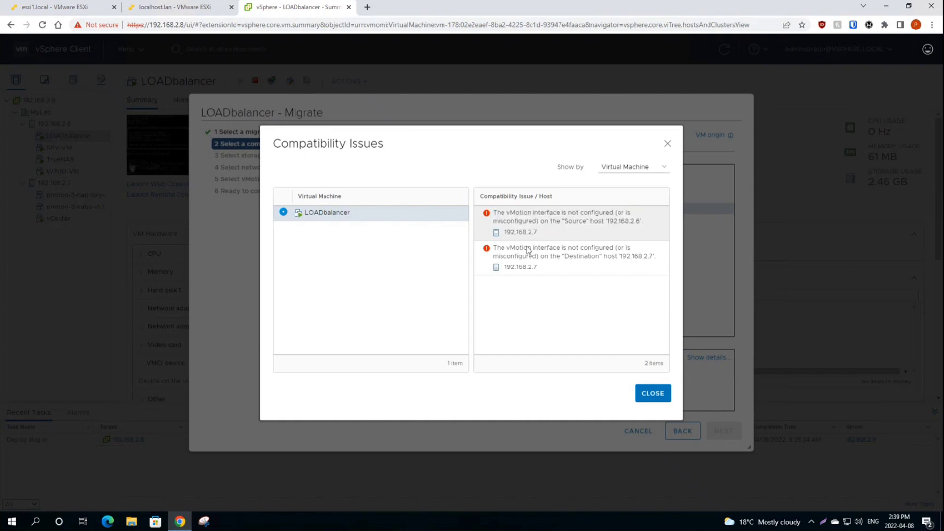
{"action": "left_click_drag", "start_coordinate": [495, 248], "coordinate": [556, 269]}
{"action": "left_click", "coordinate": [556, 269]}
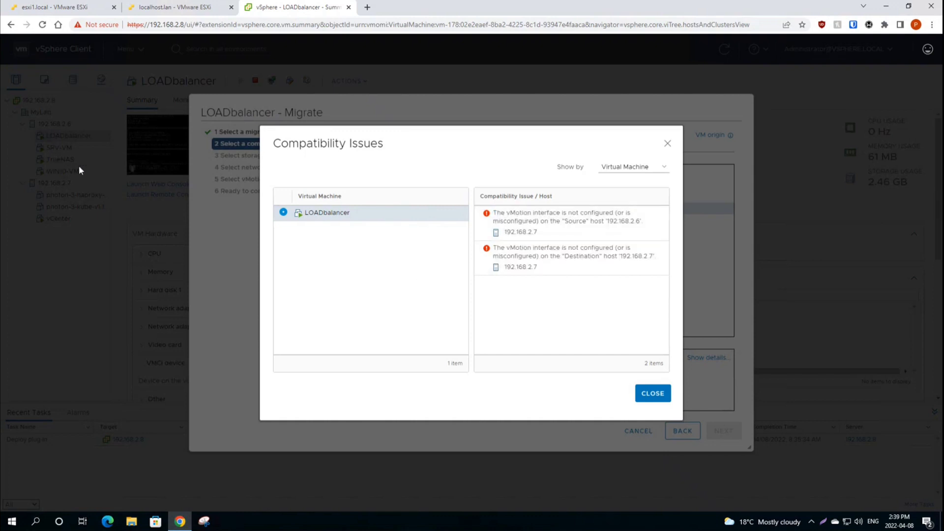
{"action": "left_click", "coordinate": [652, 393]}
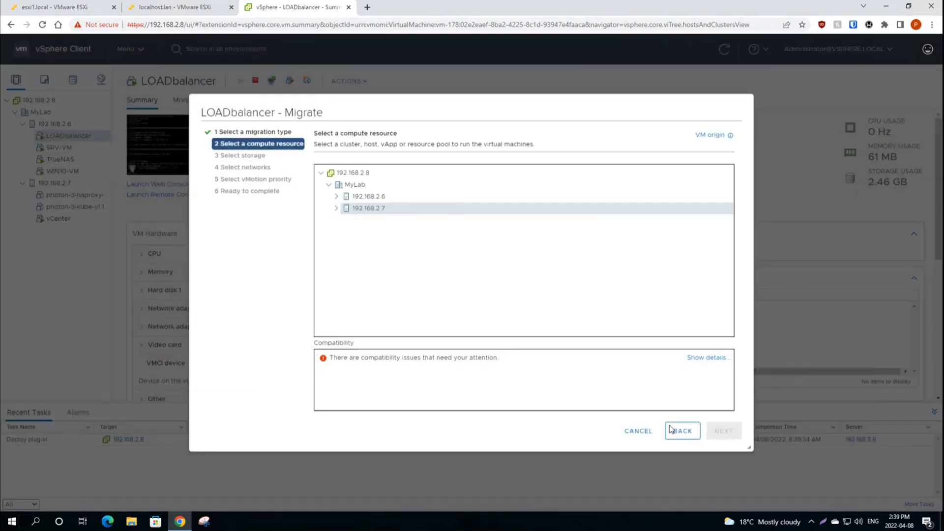
{"action": "left_click", "coordinate": [638, 431]}
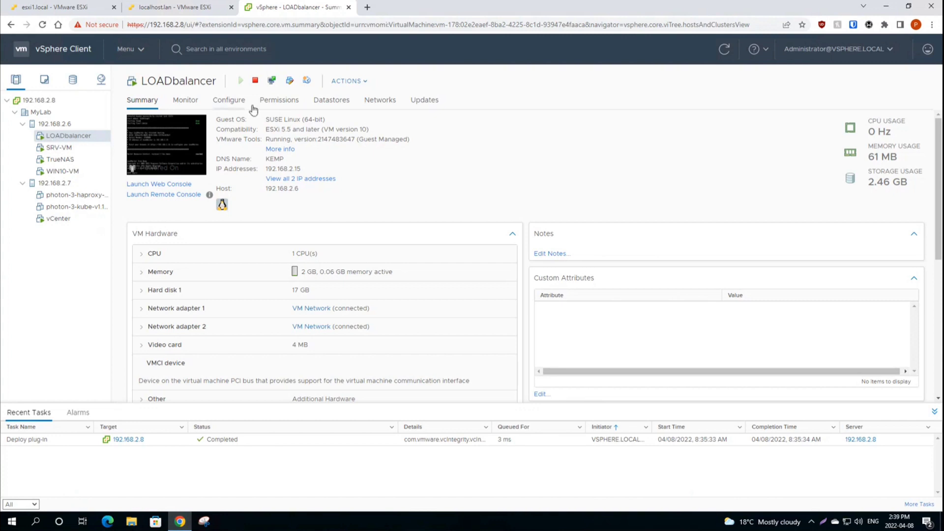
Step: Shut down LOADbalancer's guest OS and refresh until the summary shows Powered Off
{"action": "left_click", "coordinate": [255, 81]}
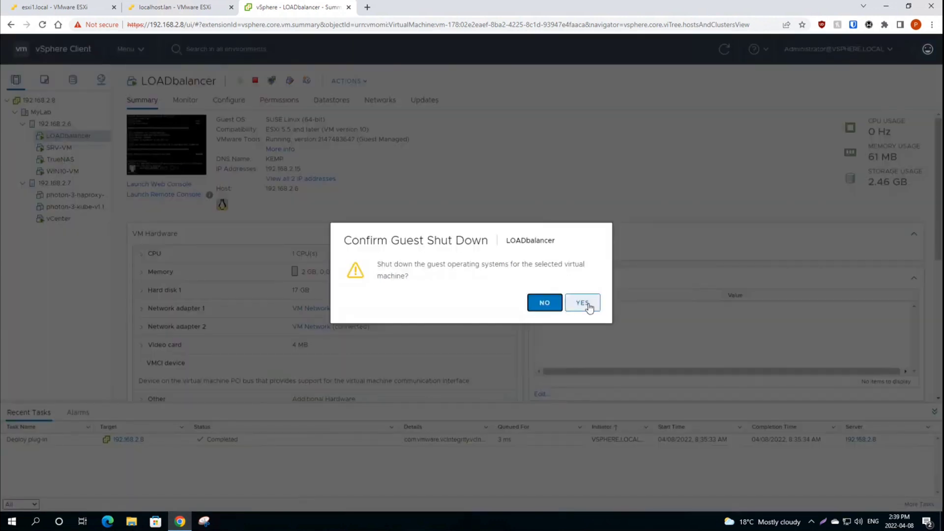
{"action": "left_click", "coordinate": [583, 303]}
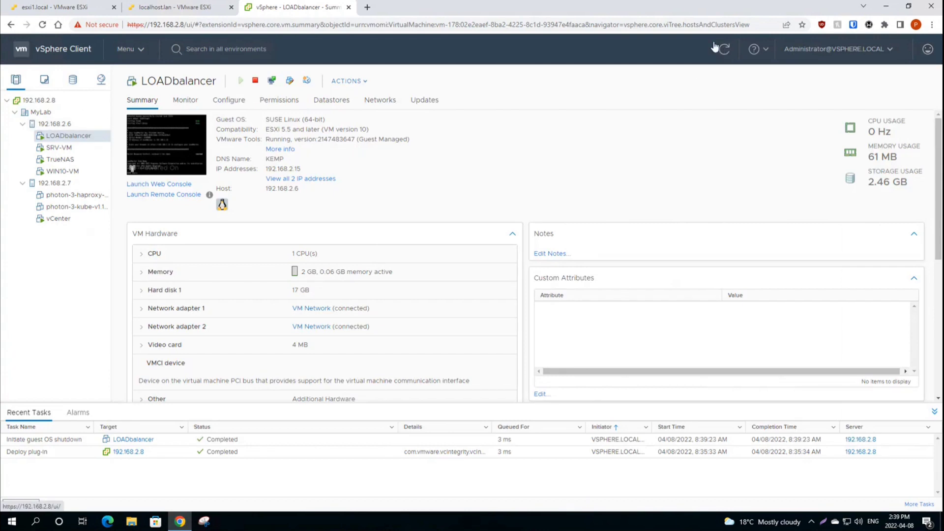
{"action": "left_click", "coordinate": [727, 49]}
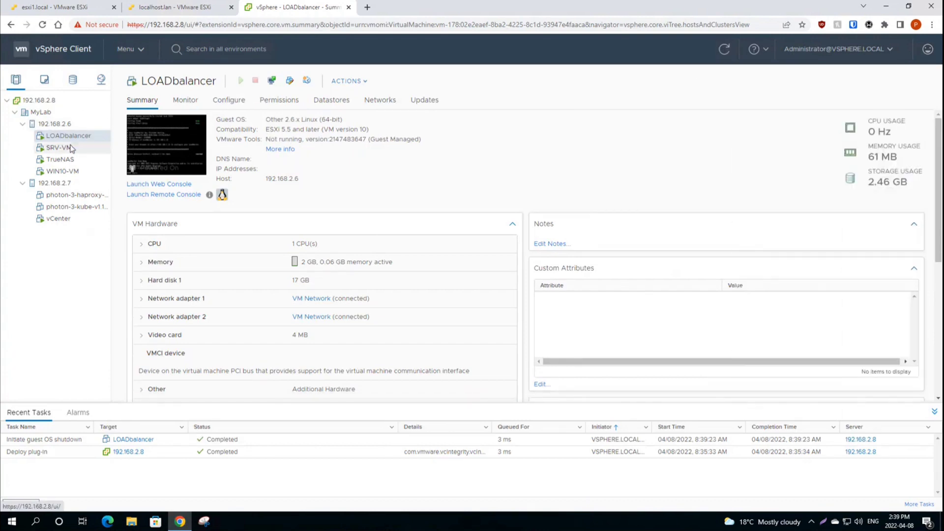
{"action": "left_click", "coordinate": [724, 50]}
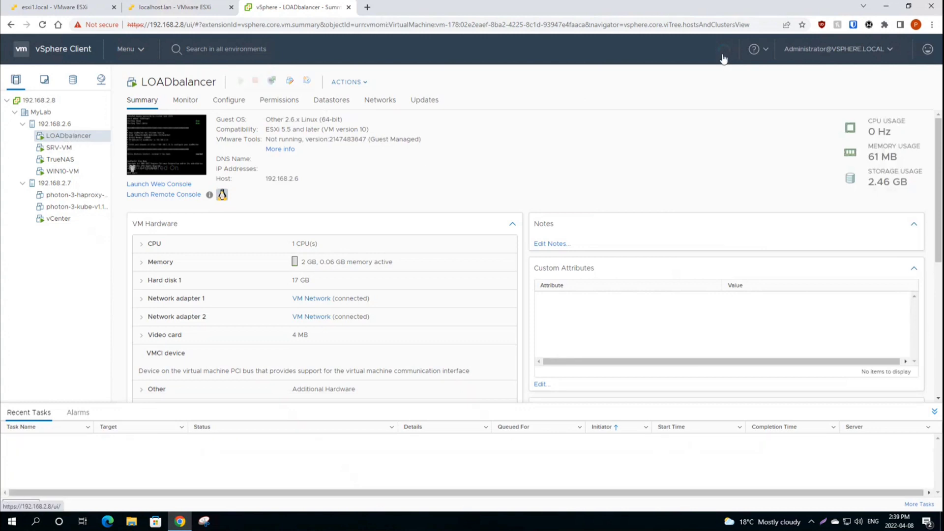
Step: Glance at SRV-VM, return to LOADbalancer, and dismiss its console launch prompt
{"action": "left_click", "coordinate": [59, 148]}
{"action": "left_click", "coordinate": [94, 137]}
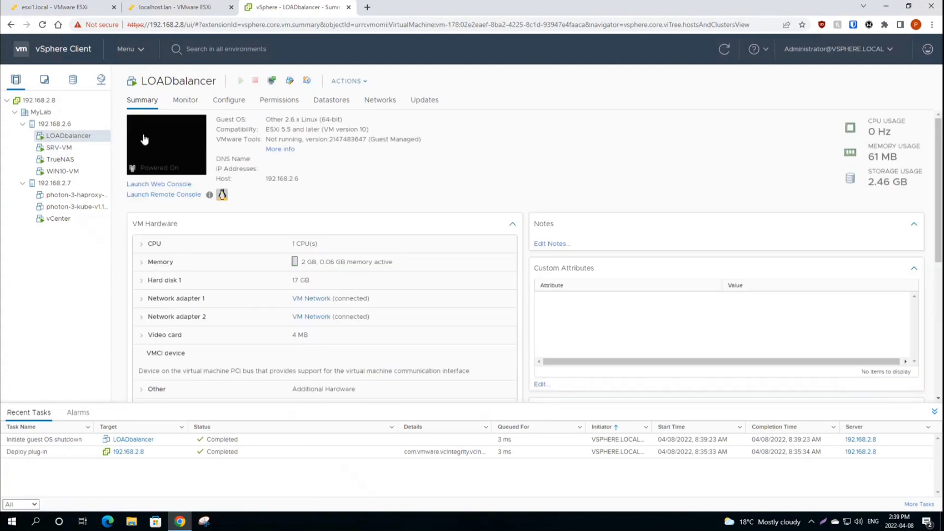
{"action": "left_click", "coordinate": [144, 141]}
{"action": "left_click", "coordinate": [597, 224]}
Step: Migrate LOADbalancer changing both compute and storage, with host 192.168.2.7 passing compatibility
{"action": "right_click", "coordinate": [51, 140]}
{"action": "left_click", "coordinate": [81, 228]}
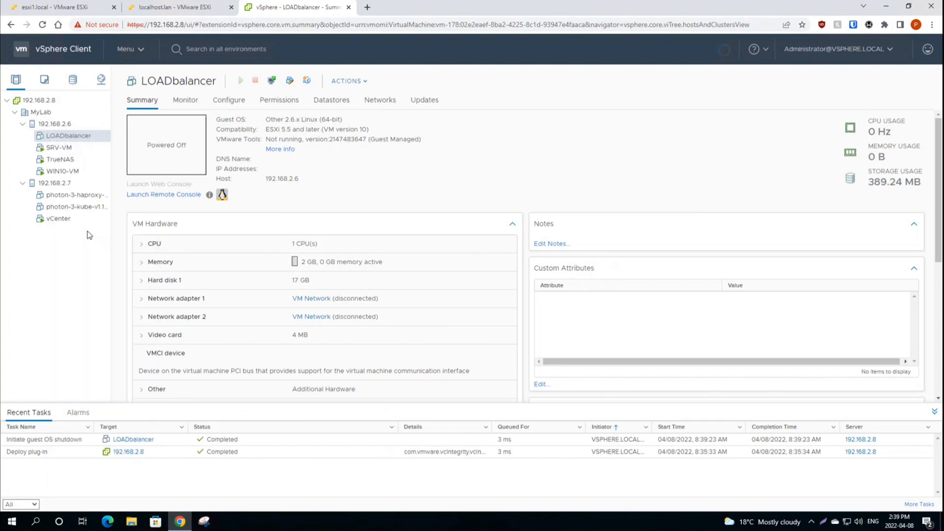
{"action": "left_click", "coordinate": [326, 217]}
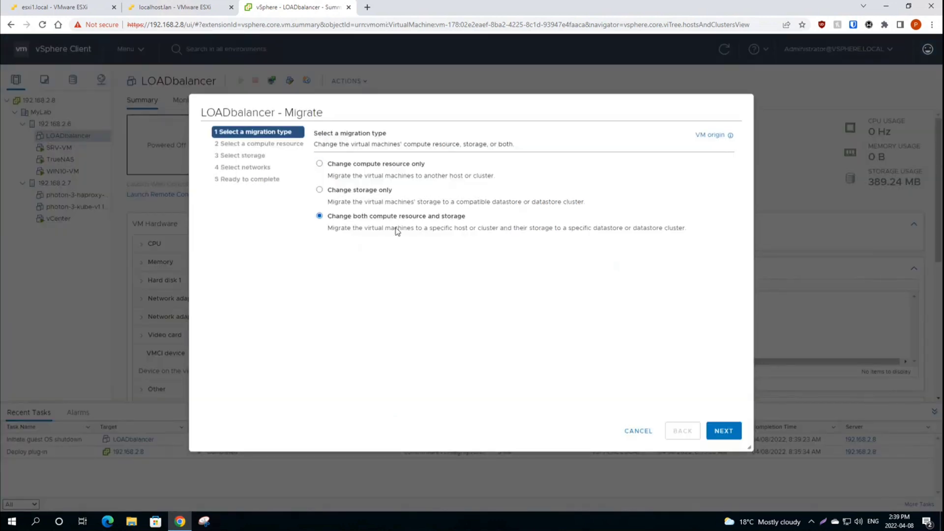
{"action": "left_click", "coordinate": [723, 431]}
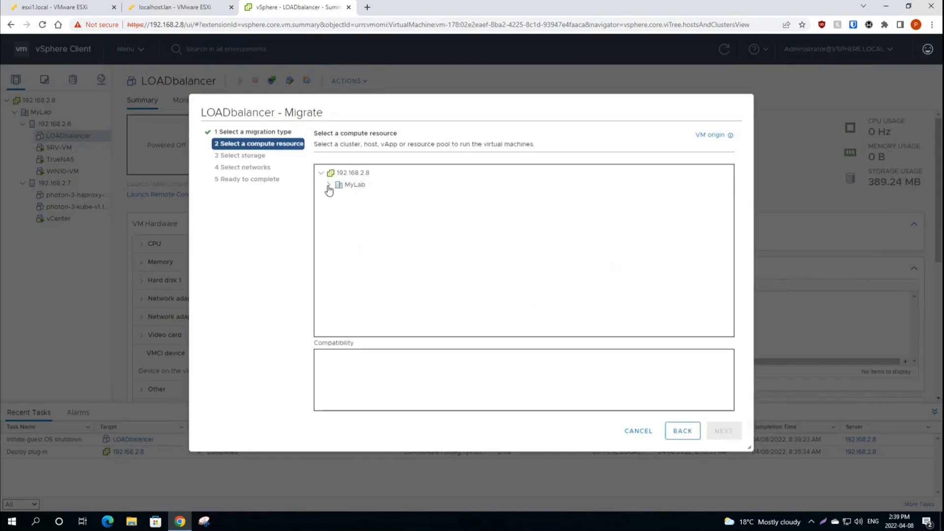
{"action": "left_click", "coordinate": [329, 184]}
{"action": "left_click", "coordinate": [370, 211]}
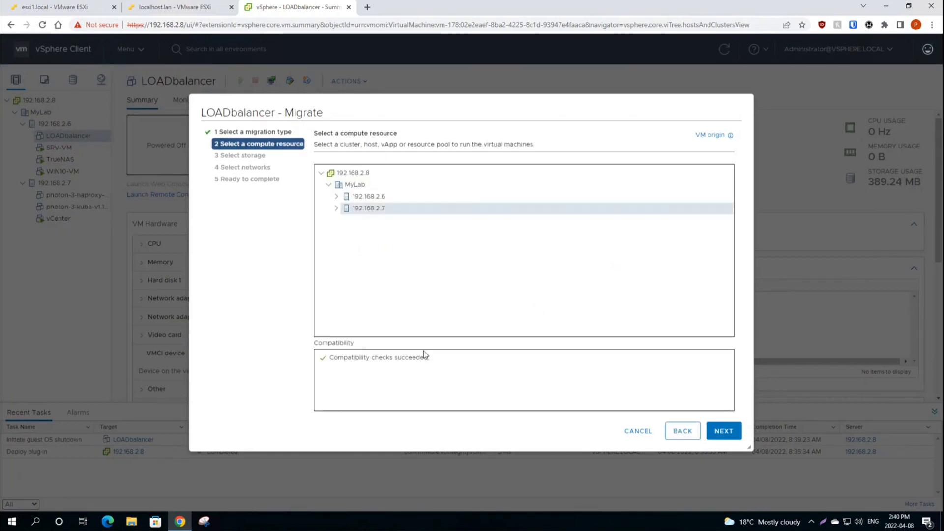
{"action": "left_click_drag", "start_coordinate": [329, 358], "coordinate": [435, 374]}
{"action": "left_click", "coordinate": [444, 365]}
Step: Choose datastore nvme2, keep the VM Network mappings, and finish the migration
{"action": "left_click", "coordinate": [719, 433]}
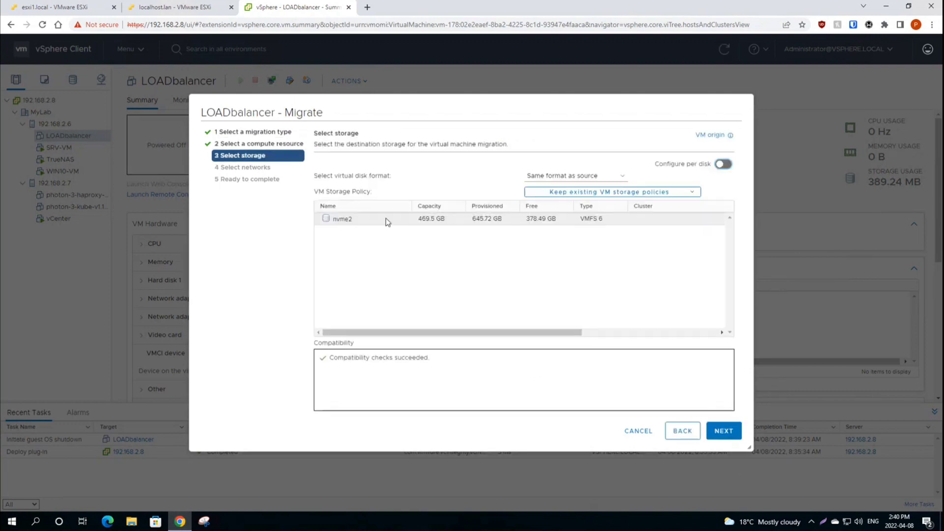
{"action": "left_click", "coordinate": [347, 221]}
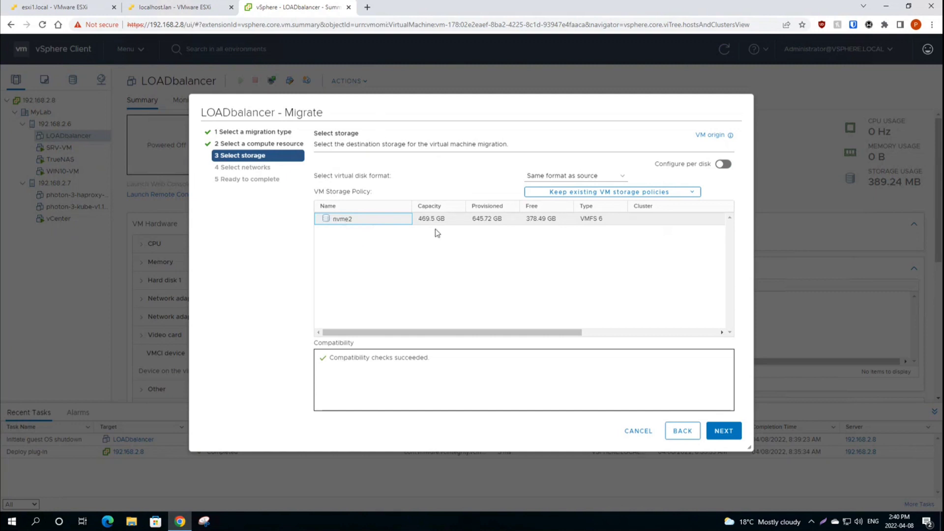
{"action": "left_click", "coordinate": [723, 433]}
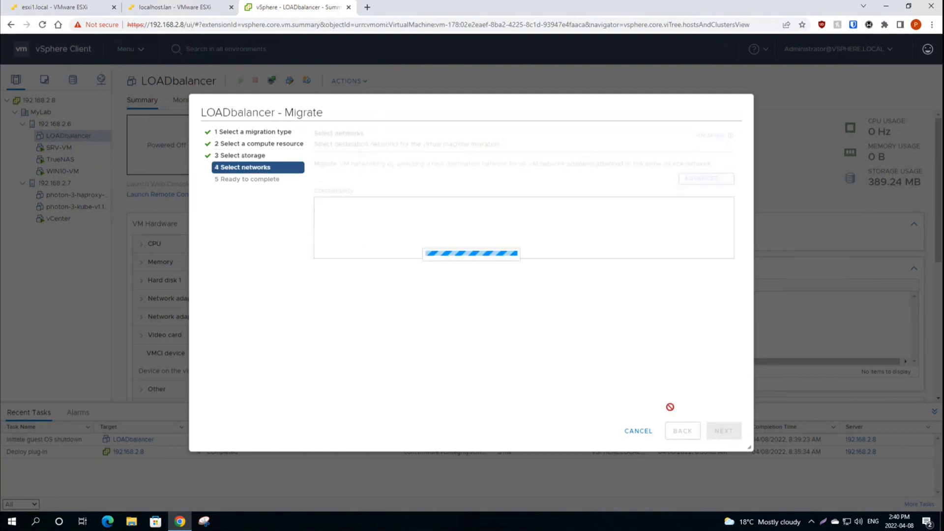
{"action": "left_click", "coordinate": [576, 191]}
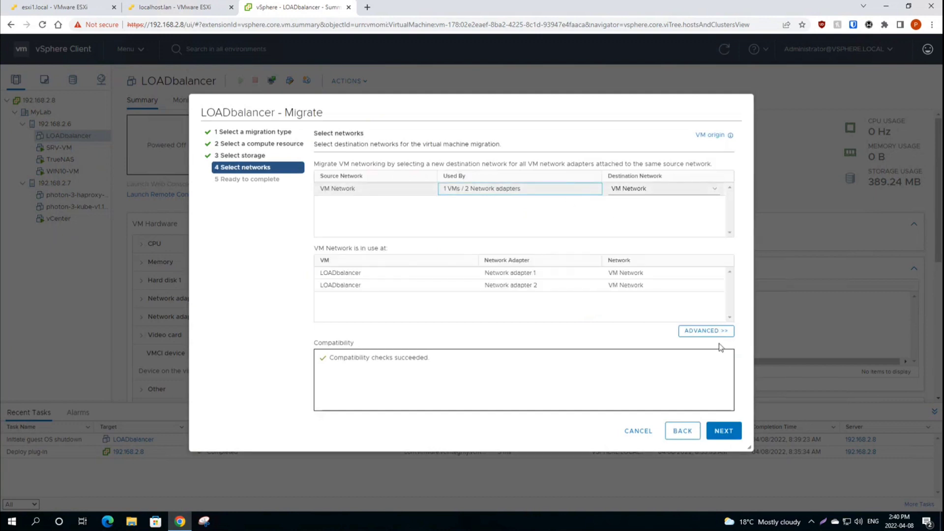
{"action": "left_click", "coordinate": [718, 431]}
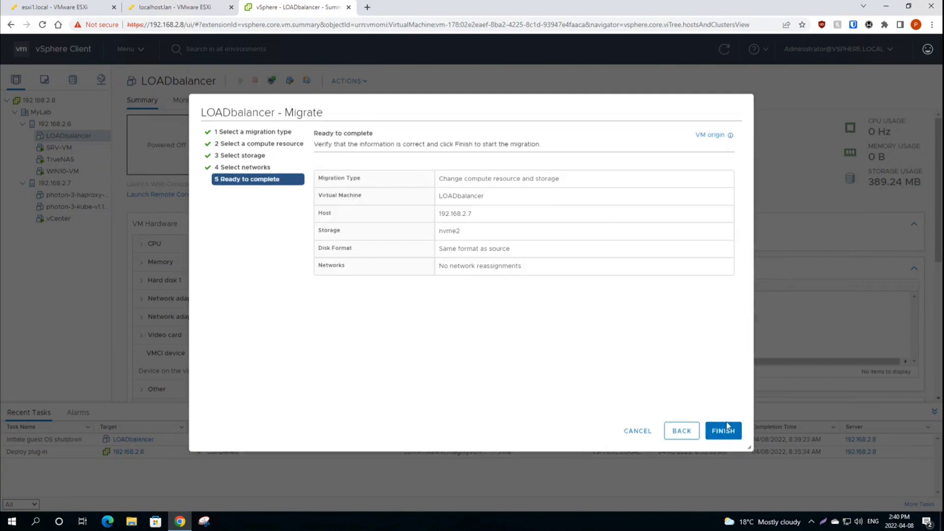
{"action": "left_click", "coordinate": [718, 432]}
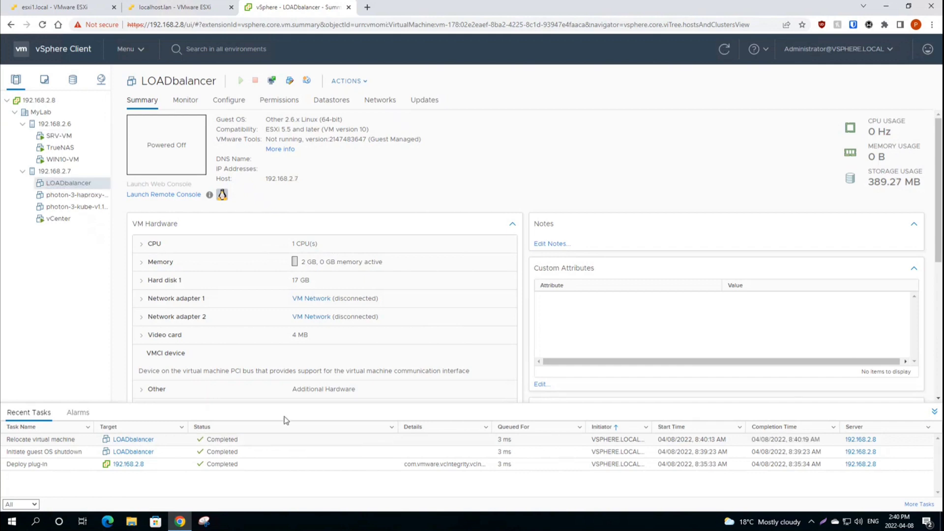
Step: Check the 192.168.2.6, SRV-VM and vCenter summaries, then power on LOADbalancer
{"action": "left_click", "coordinate": [54, 123]}
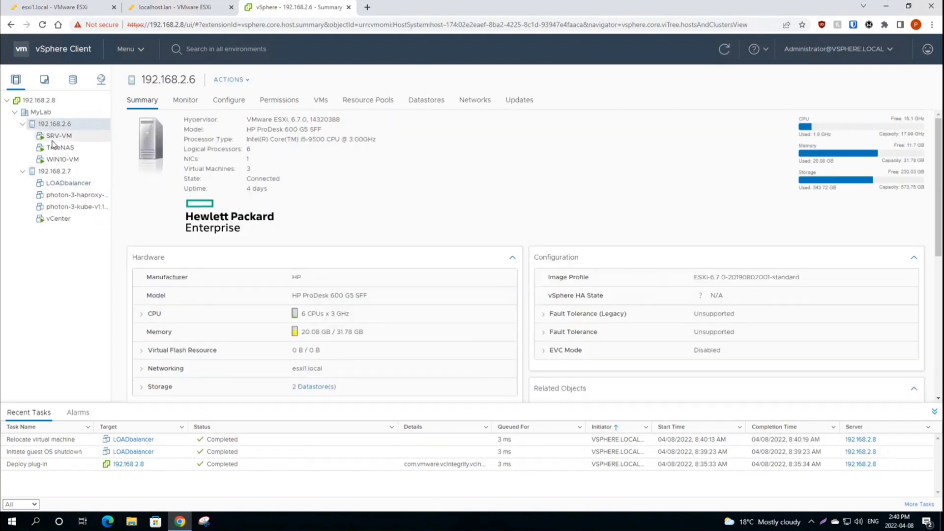
{"action": "left_click", "coordinate": [59, 136]}
{"action": "left_click", "coordinate": [58, 219]}
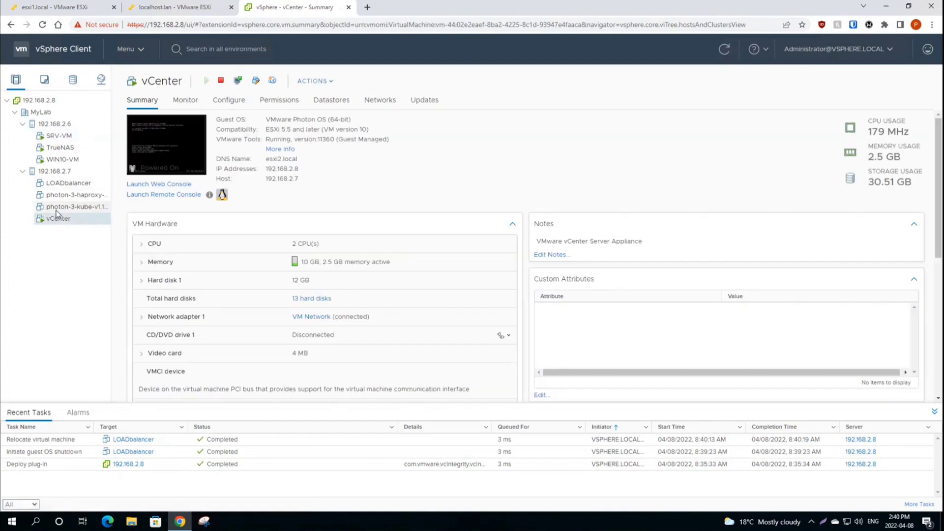
{"action": "left_click", "coordinate": [59, 190]}
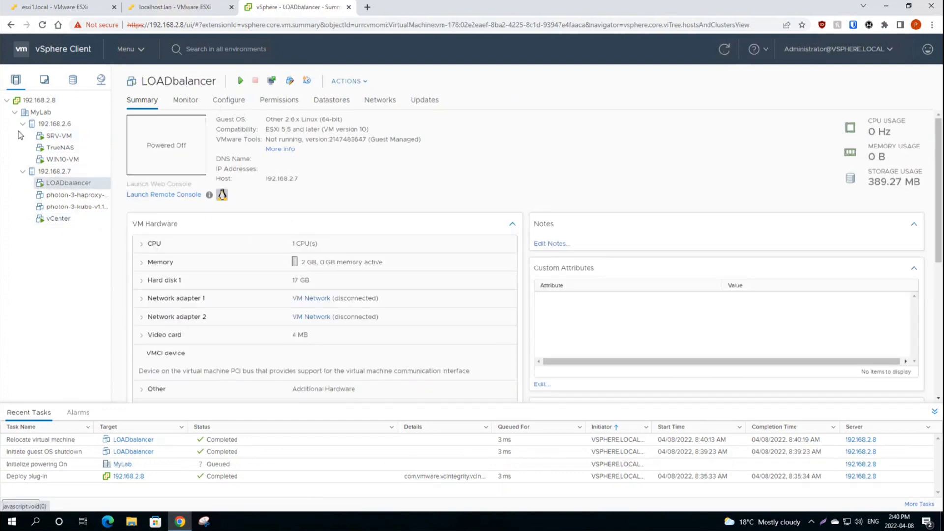
Step: Return to LOADbalancer and launch its web console to watch it boot
{"action": "left_click", "coordinate": [54, 125]}
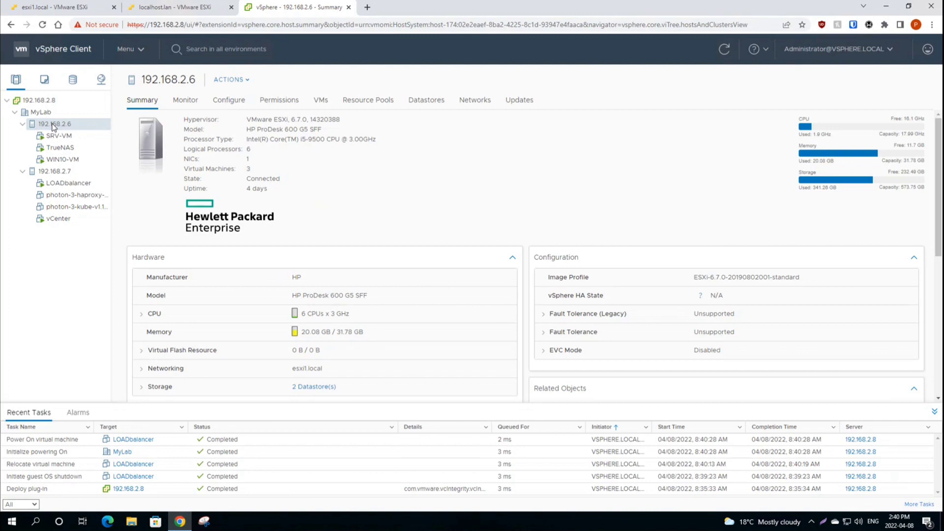
{"action": "left_click", "coordinate": [58, 185]}
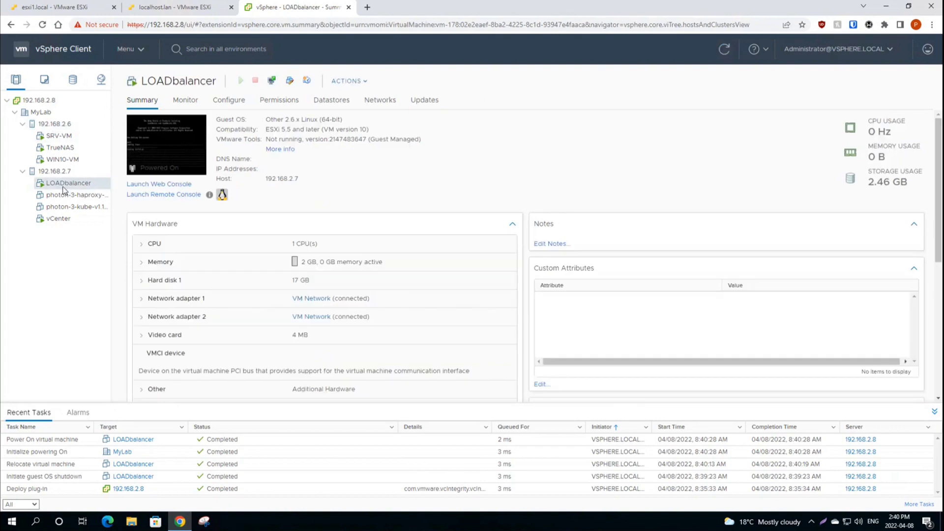
{"action": "left_click", "coordinate": [174, 137]}
{"action": "left_click", "coordinate": [585, 318]}
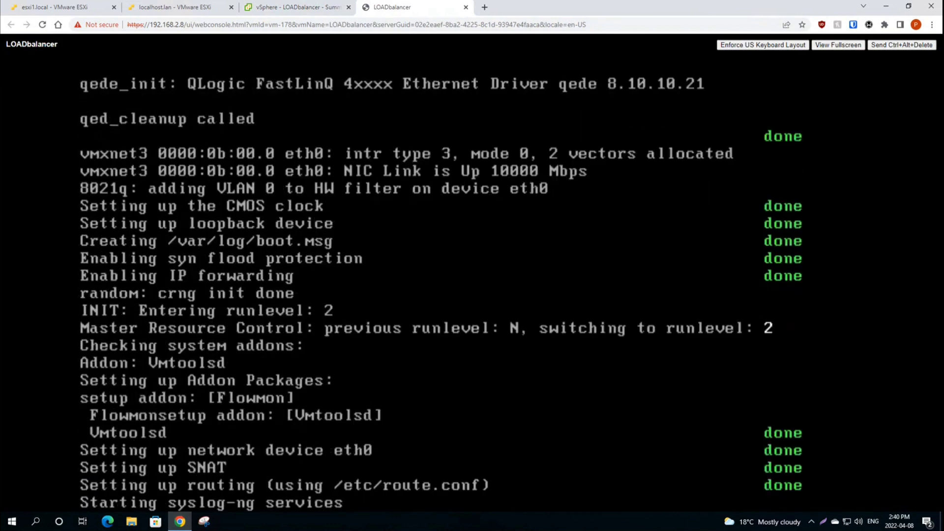
Step: Close the LOADbalancer web console and return to its vSphere summary on host 192.168.2.7
{"action": "left_click", "coordinate": [466, 8]}
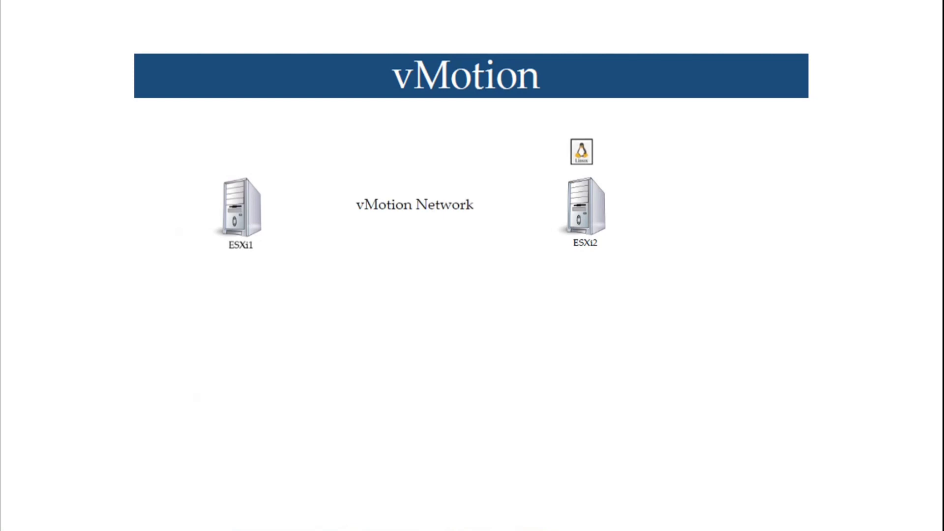
{"action": "key", "text": "Right"}
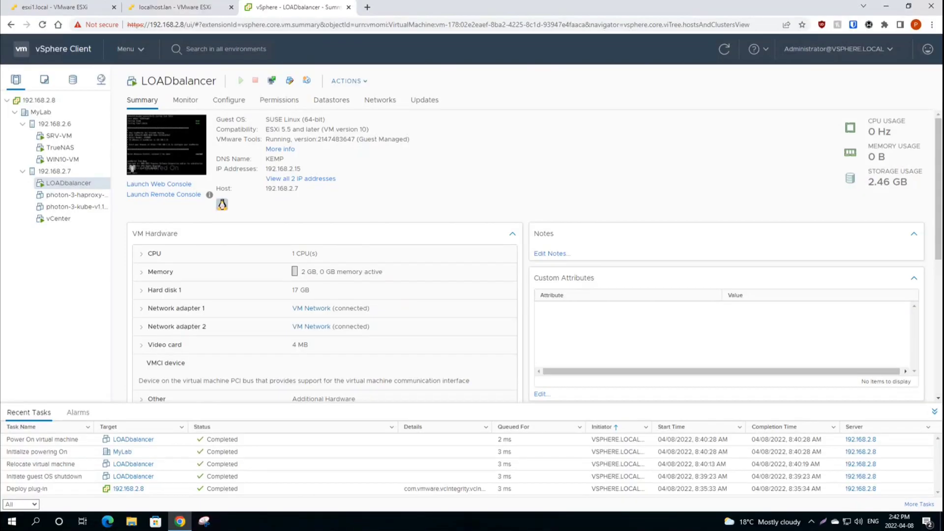
Step: Inspect vSwitch0's VM Network on host 192.168.2.6, then begin Add Networking for a VMkernel adapter
{"action": "left_click", "coordinate": [57, 125]}
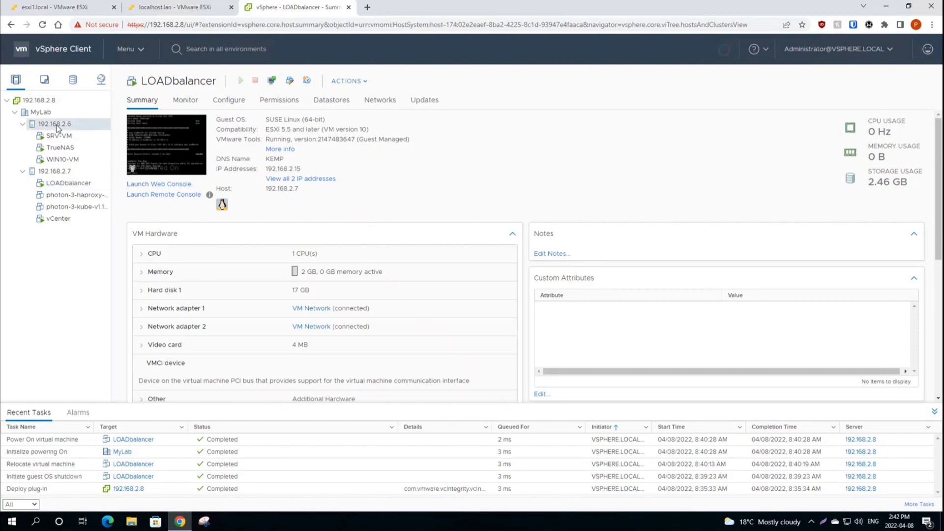
{"action": "left_click", "coordinate": [232, 102]}
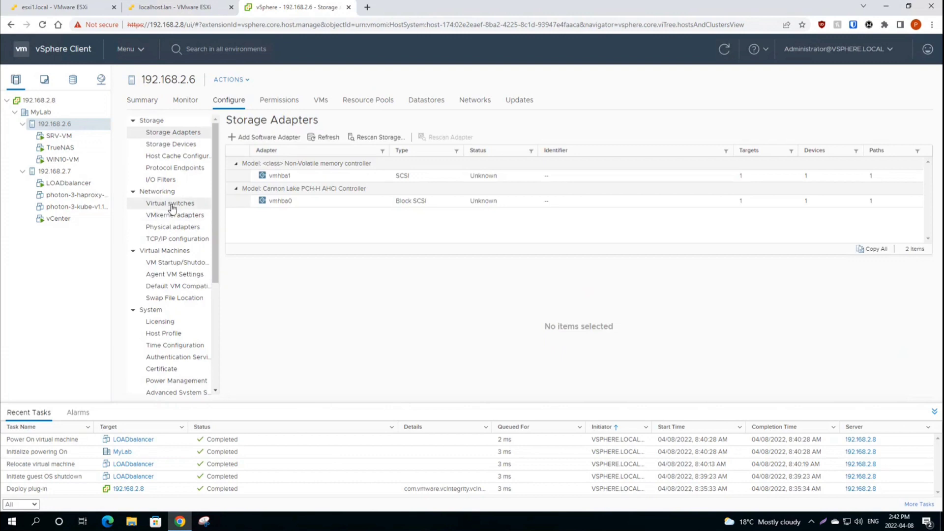
{"action": "left_click", "coordinate": [175, 206]}
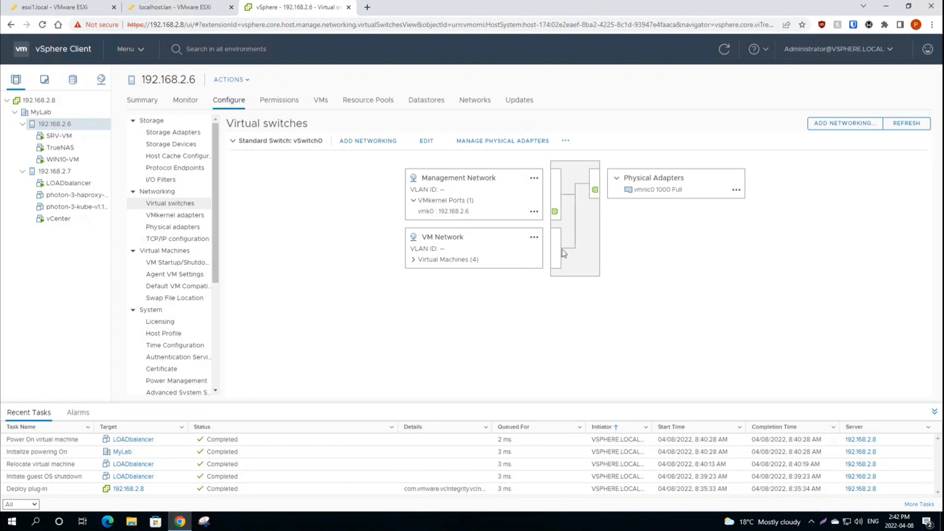
{"action": "left_click", "coordinate": [412, 260]}
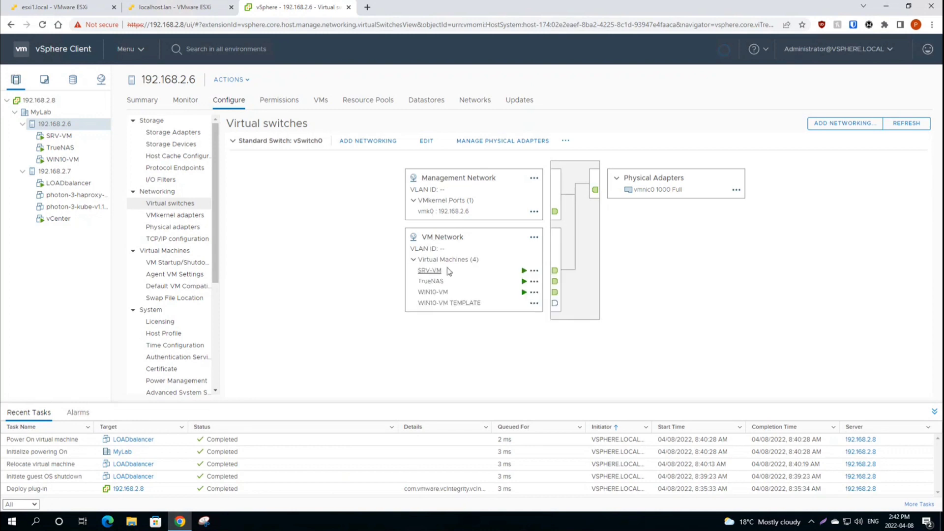
{"action": "left_click", "coordinate": [535, 273]}
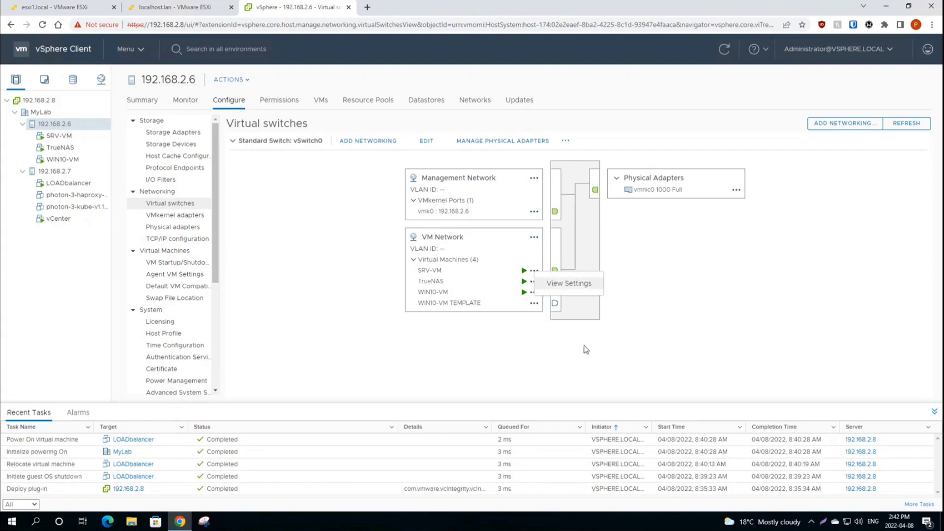
{"action": "left_click", "coordinate": [348, 141]}
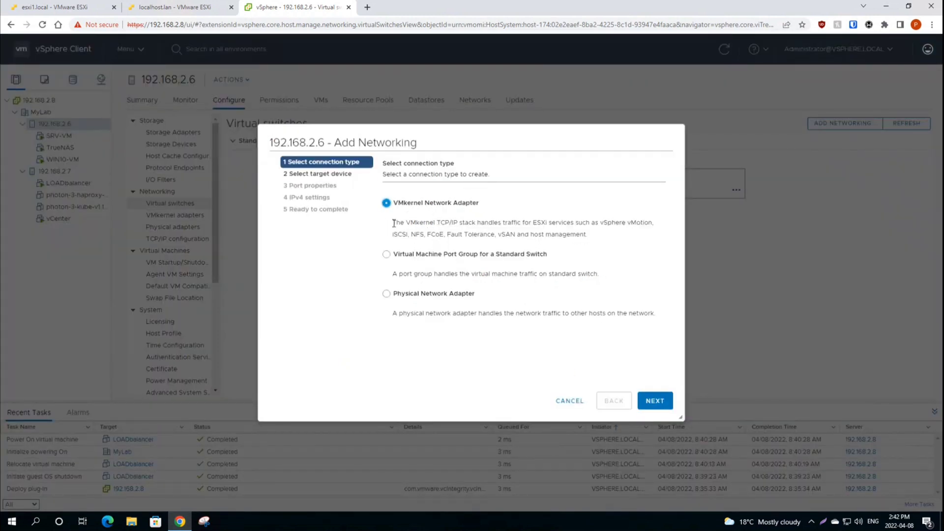
Step: Label the VMkernel adapter vMotion, enable the vMotion service, and choose static IPv4 settings
{"action": "left_click_drag", "start_coordinate": [394, 224], "coordinate": [651, 224]}
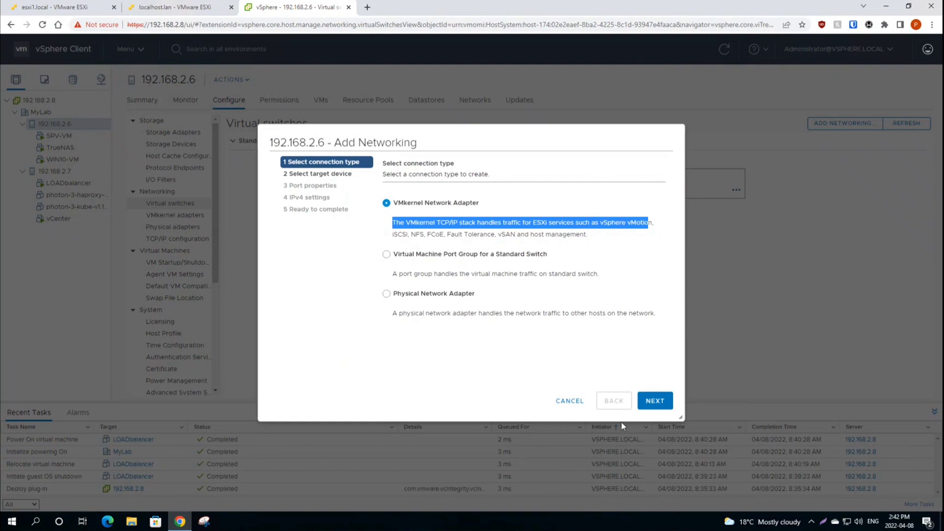
{"action": "left_click", "coordinate": [658, 404]}
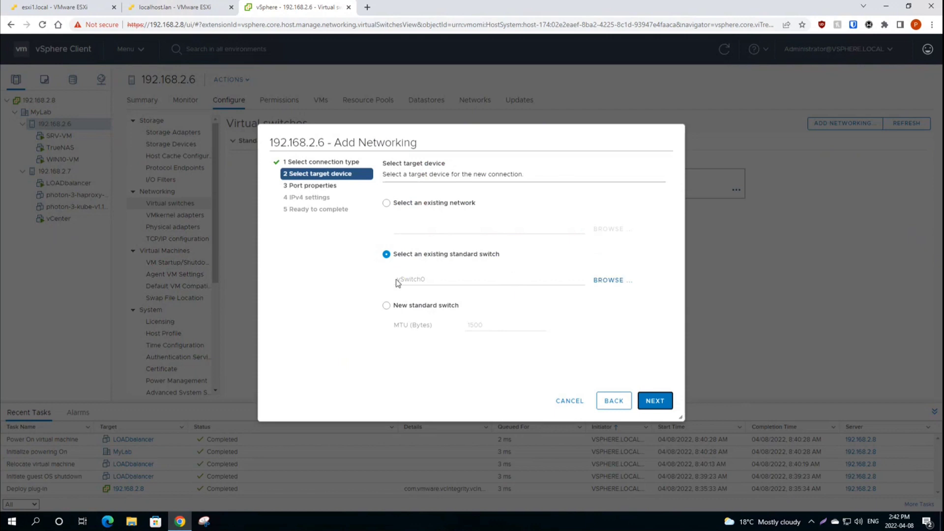
{"action": "left_click", "coordinate": [655, 401]}
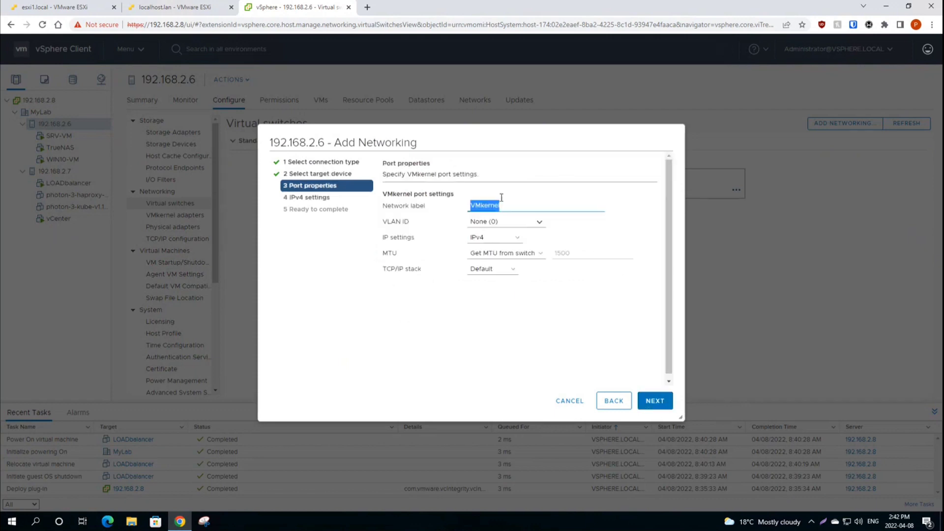
{"action": "left_click", "coordinate": [506, 204]}
{"action": "double_click", "coordinate": [484, 204]}
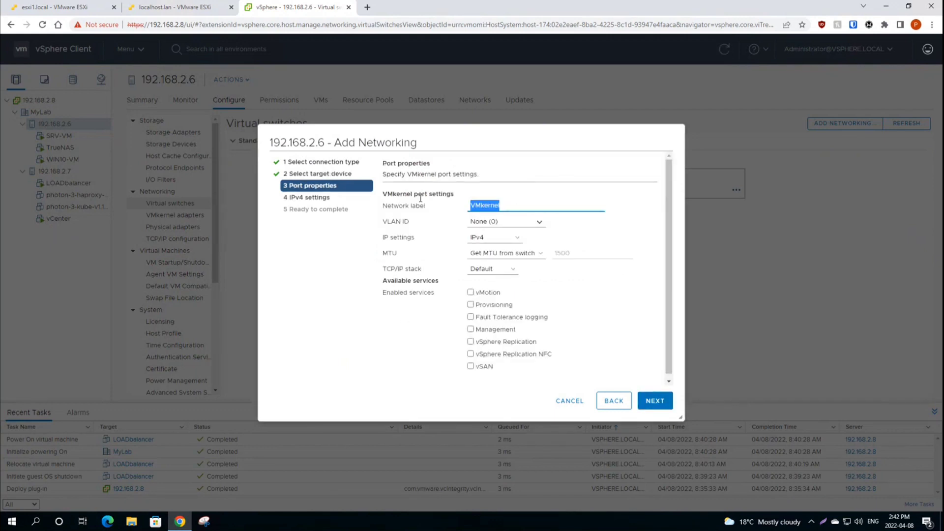
{"action": "type", "text": "vMotion"}
{"action": "left_click", "coordinate": [471, 293]}
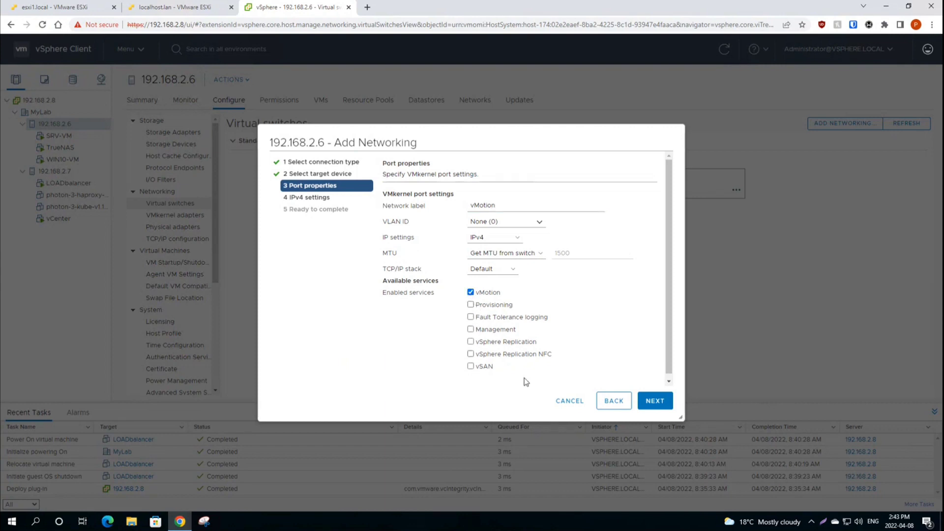
{"action": "left_click", "coordinate": [655, 404]}
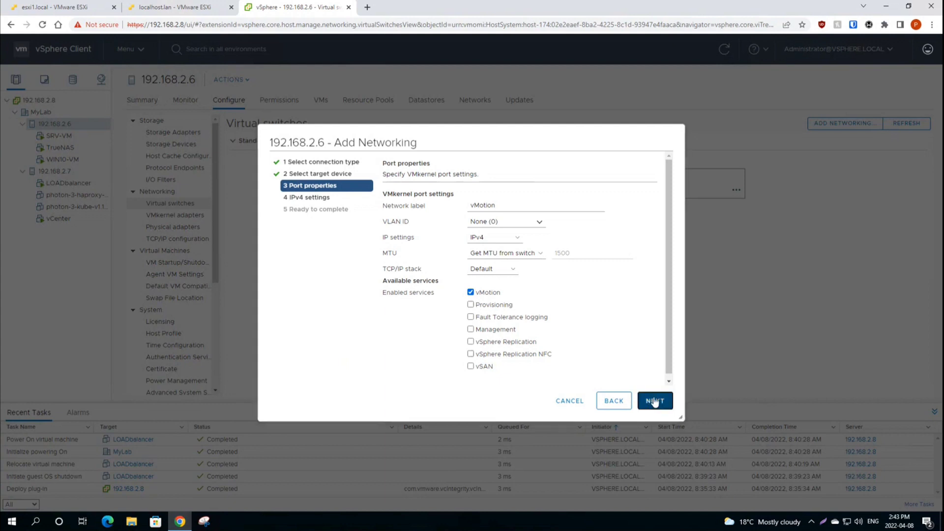
{"action": "left_click", "coordinate": [398, 224]}
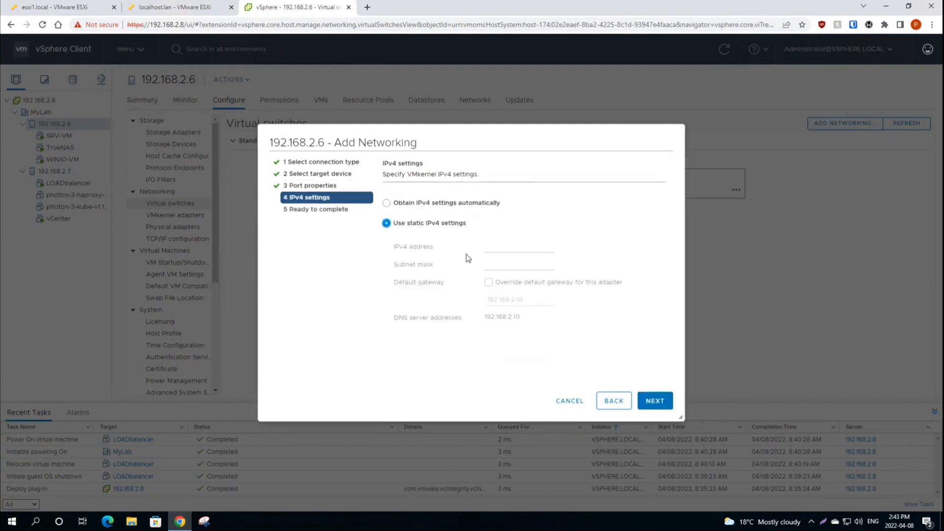
{"action": "left_click", "coordinate": [502, 246]}
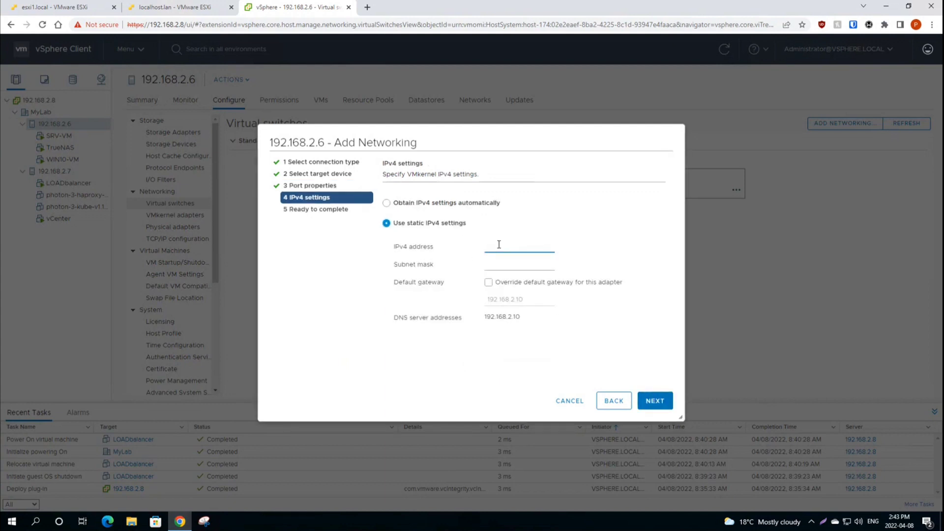
Step: Launch a Windows Command Prompt via the Run box with cmd
{"action": "key", "text": "super+r"}
{"action": "type", "text": "cmd"}
{"action": "key", "text": "Return"}
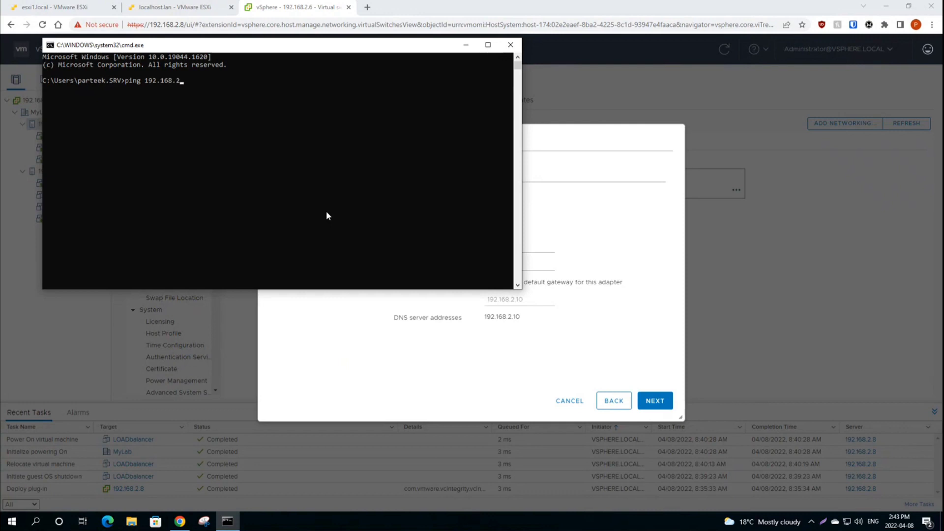
Step: Confirm 192.168.2.9 is free, then assign it with mask 255.255.255.0 and finish the adapter
{"action": "key", "text": "Return"}
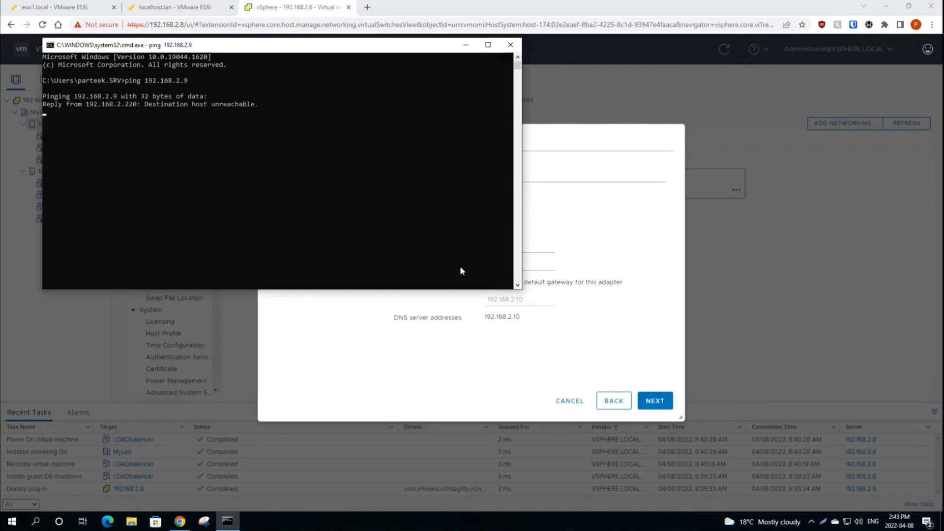
{"action": "left_click", "coordinate": [547, 259]}
{"action": "left_click", "coordinate": [500, 246]}
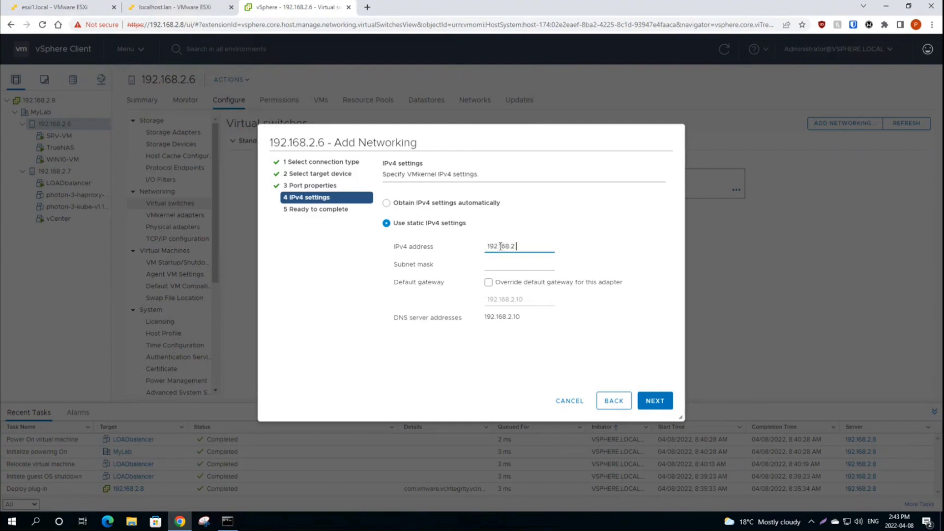
{"action": "key", "text": "Tab"}
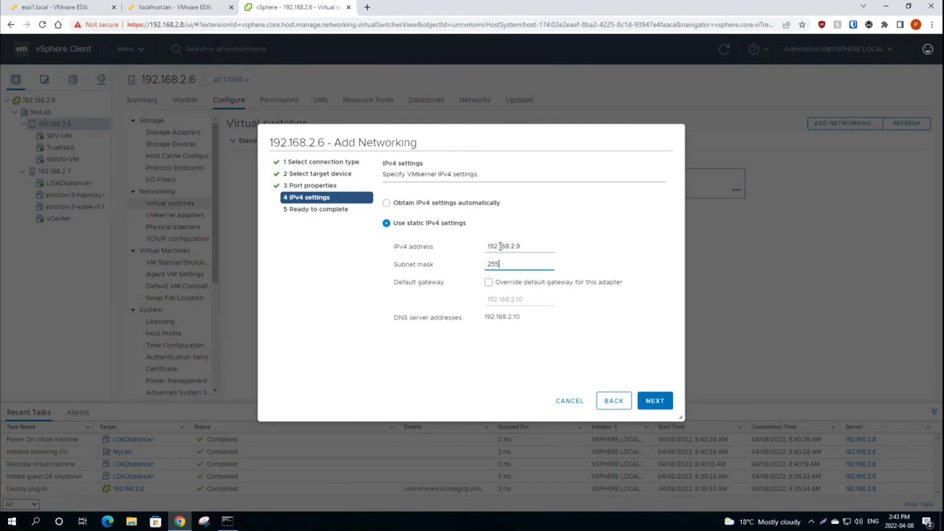
{"action": "type", "text": "255.255.2525"}
{"action": "key", "text": "BackSpace"}
{"action": "left_click", "coordinate": [659, 405]}
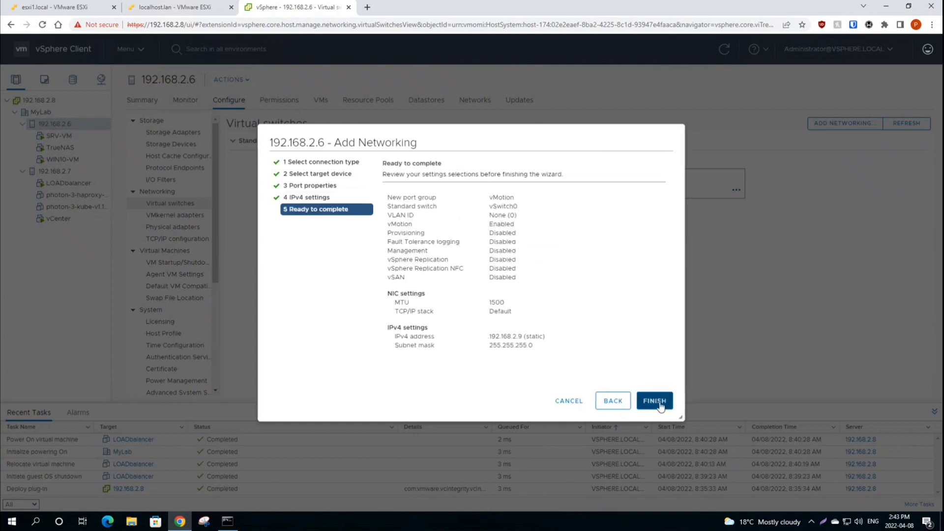
{"action": "left_click", "coordinate": [655, 401]}
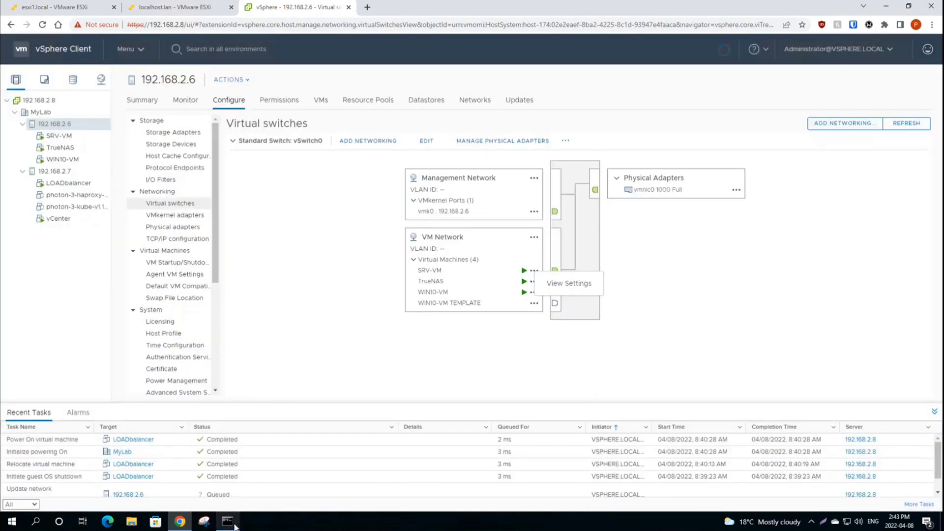
Step: Ping 192.168.2.9 again to confirm it replies, then show host 192.168.2.7's virtual switches
{"action": "key", "text": "alt+Tab"}
{"action": "type", "text": "ping 192.168.2.9"}
{"action": "key", "text": "Return"}
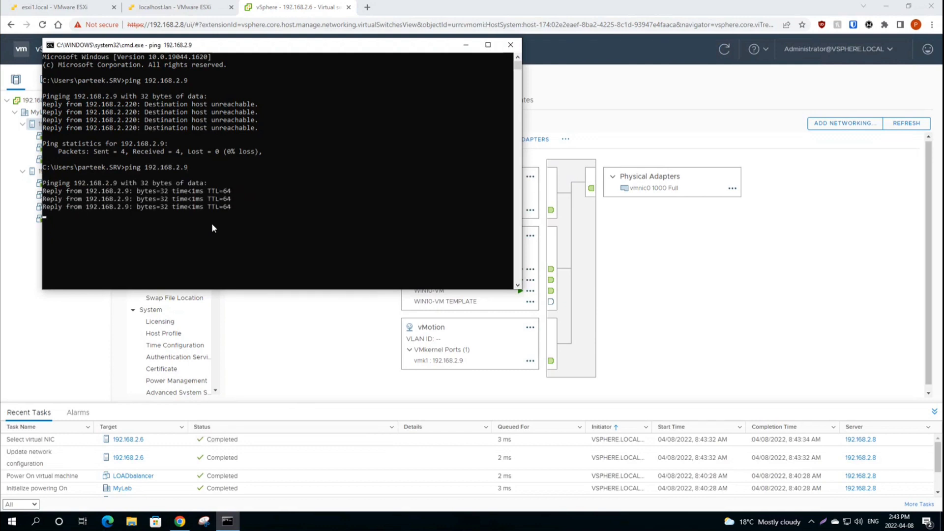
{"action": "key", "text": "ctrl+c"}
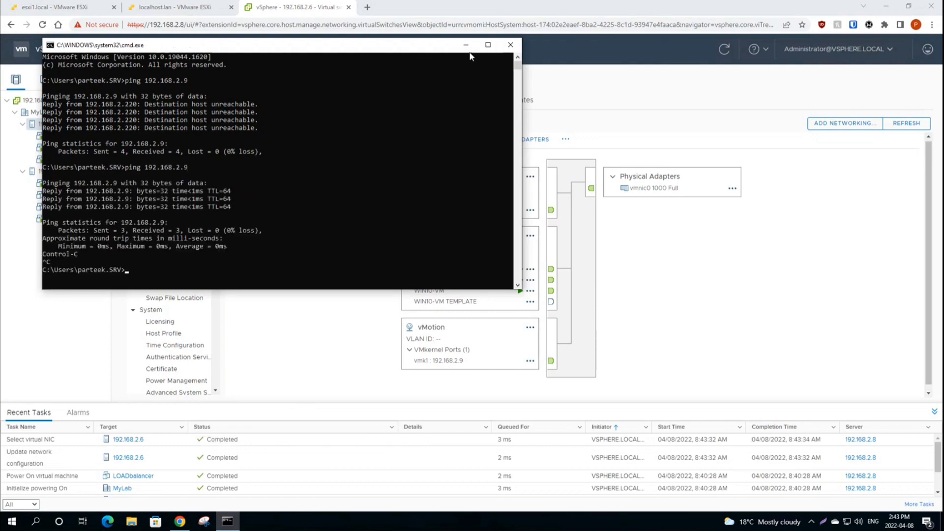
{"action": "left_click", "coordinate": [465, 45]}
{"action": "left_click", "coordinate": [54, 171]}
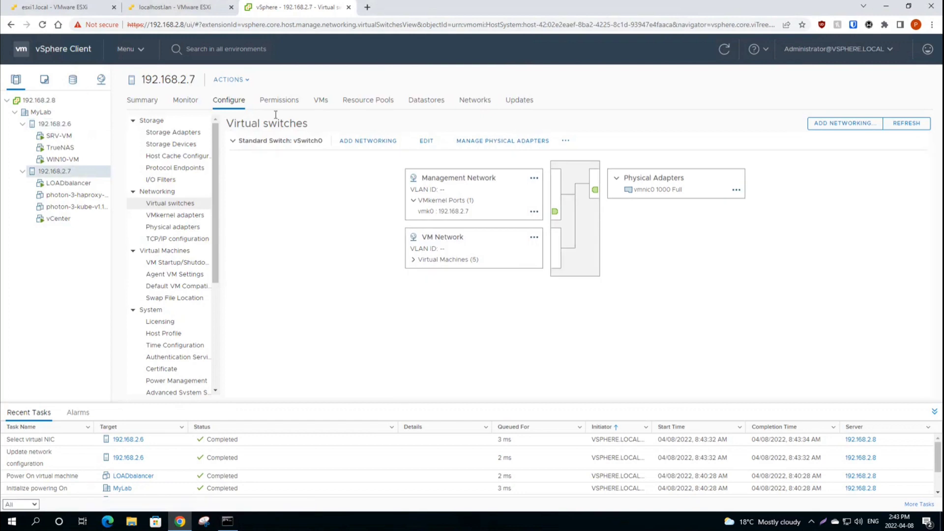
Step: Add a VMkernel adapter on 192.168.2.7's vSwitch0 labelled vMotion, with vMotion enabled and static IPv4
{"action": "left_click", "coordinate": [357, 142]}
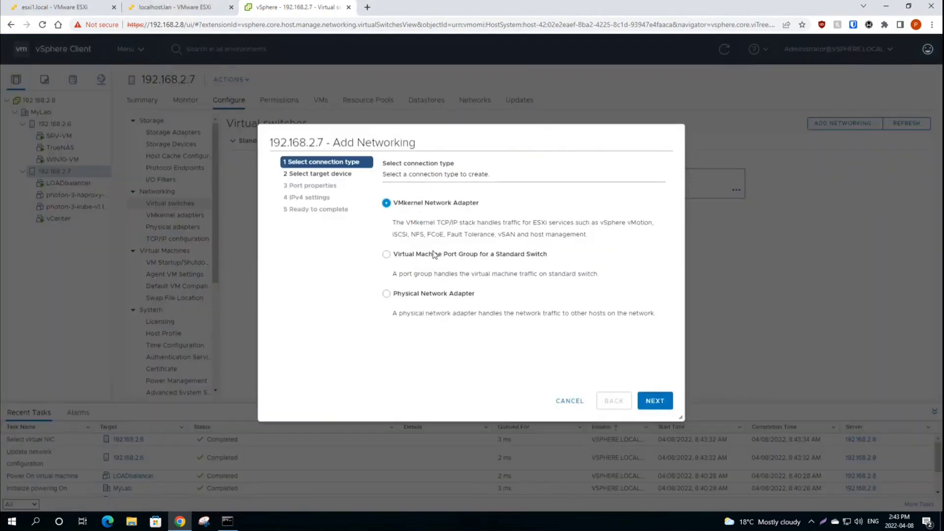
{"action": "left_click", "coordinate": [654, 401]}
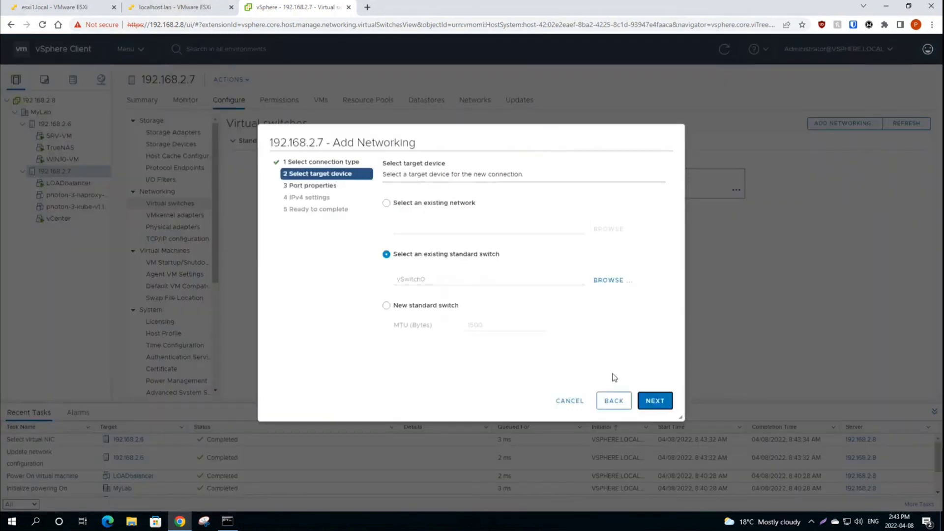
{"action": "left_click", "coordinate": [655, 402]}
{"action": "type", "text": "vMotion"}
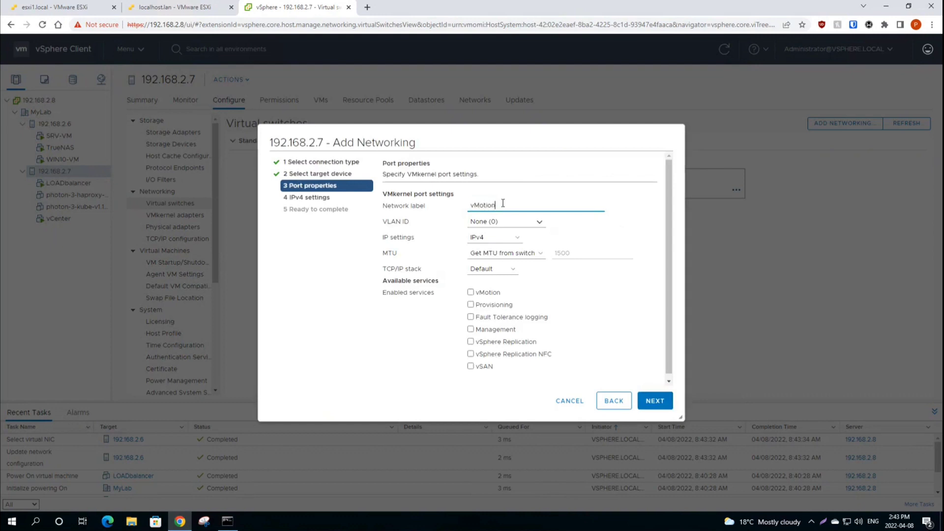
{"action": "key", "text": "Tab"}
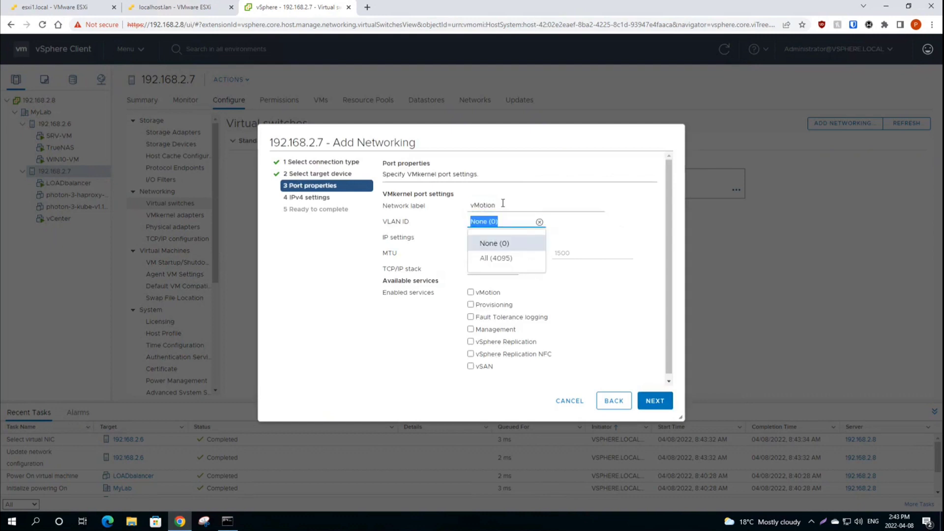
{"action": "left_click", "coordinate": [471, 293]}
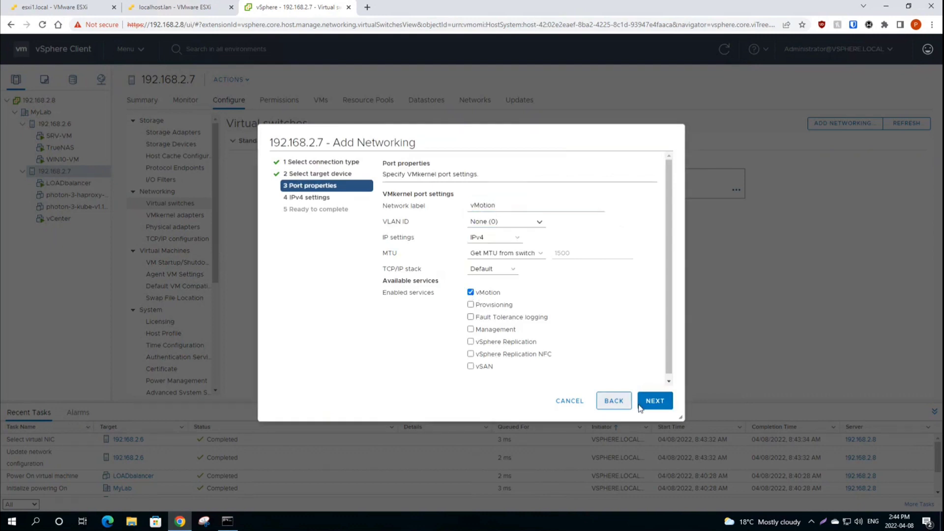
{"action": "left_click", "coordinate": [653, 399]}
{"action": "left_click", "coordinate": [423, 223]}
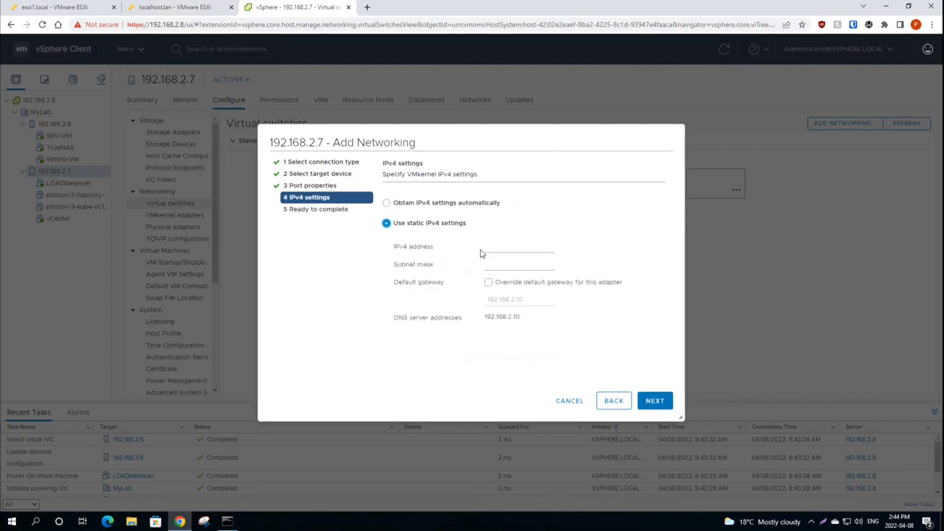
{"action": "left_click", "coordinate": [508, 249]}
Step: Bring the Command Prompt back and recall the previous ping command
{"action": "left_click", "coordinate": [227, 521]}
{"action": "left_click", "coordinate": [308, 248]}
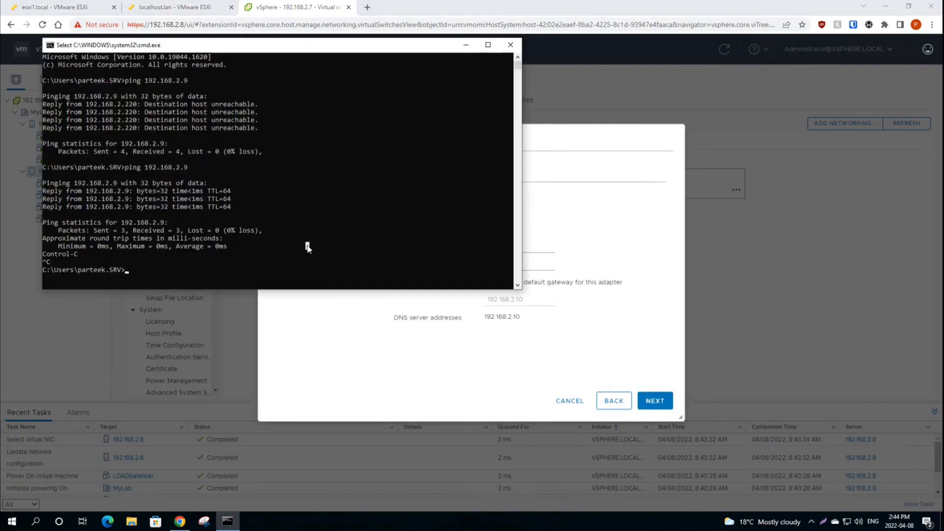
{"action": "key", "text": "Escape"}
{"action": "key", "text": "Up"}
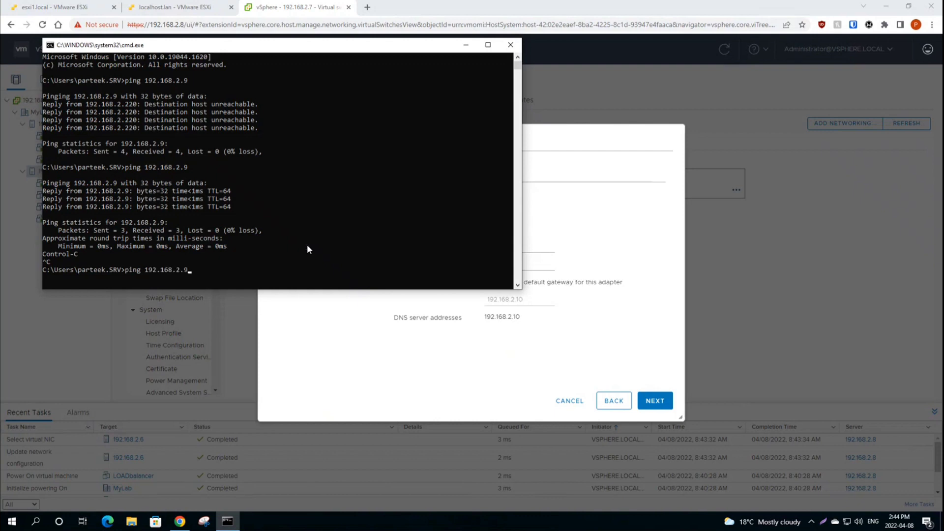
Step: Ping 192.168.2.11, which replies, then 192.168.2.12, which is unreachable and therefore free
{"action": "key", "text": "BackSpace"}
{"action": "type", "text": "11"}
{"action": "key", "text": "Return"}
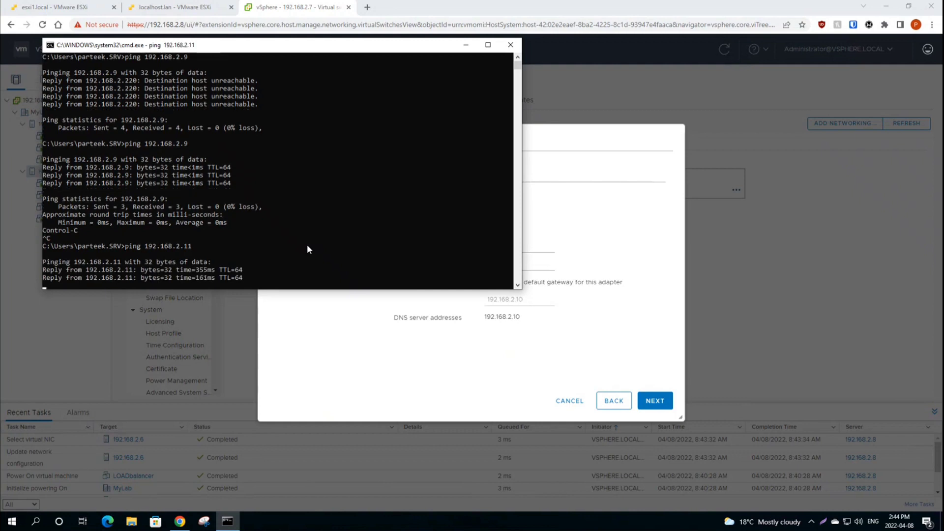
{"action": "key", "text": "ctrl+c"}
{"action": "key", "text": "Up"}
{"action": "key", "text": "BackSpace"}
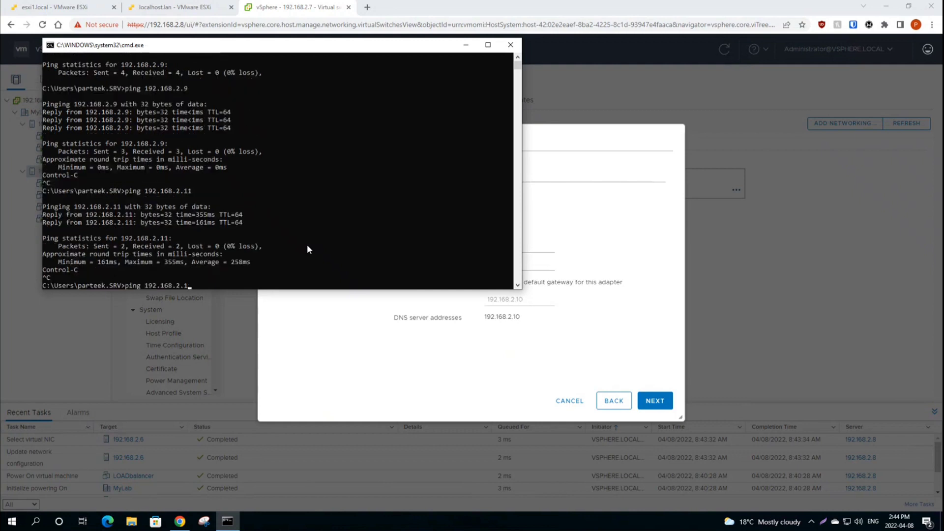
{"action": "type", "text": "2"}
{"action": "key", "text": "Return"}
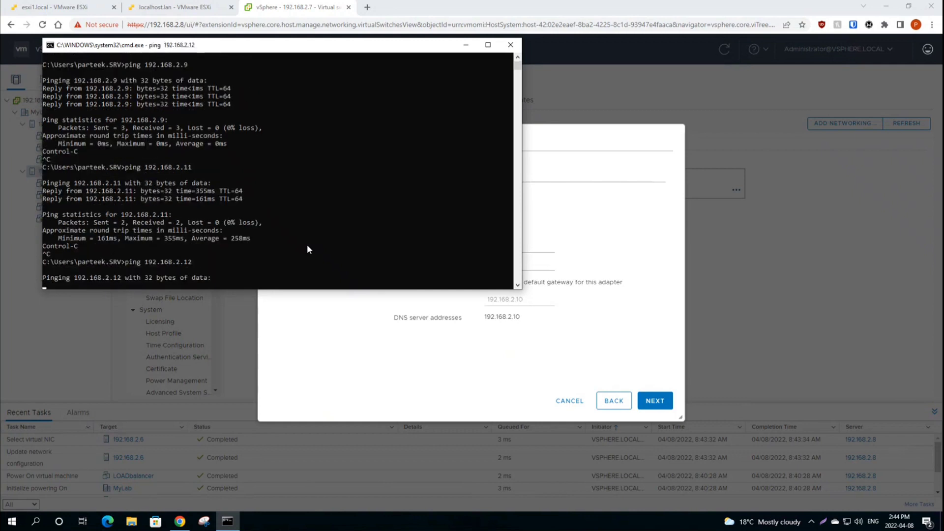
Step: Give 192.168.2.7's vMotion adapter address 192.168.2.12 and its subnet mask, and finish the wizard
{"action": "left_click", "coordinate": [466, 45]}
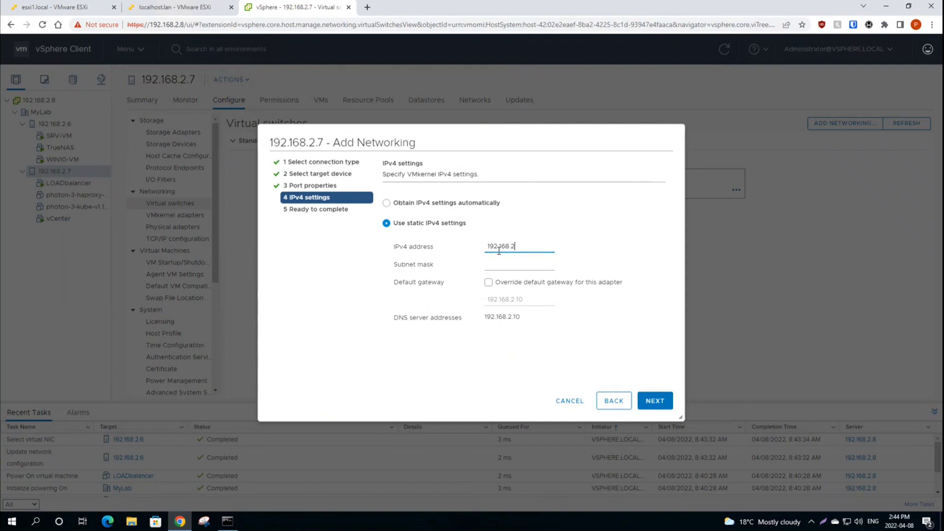
{"action": "key", "text": "Tab"}
{"action": "type", "text": "25"}
{"action": "left_click", "coordinate": [655, 400]}
{"action": "left_click", "coordinate": [655, 400]}
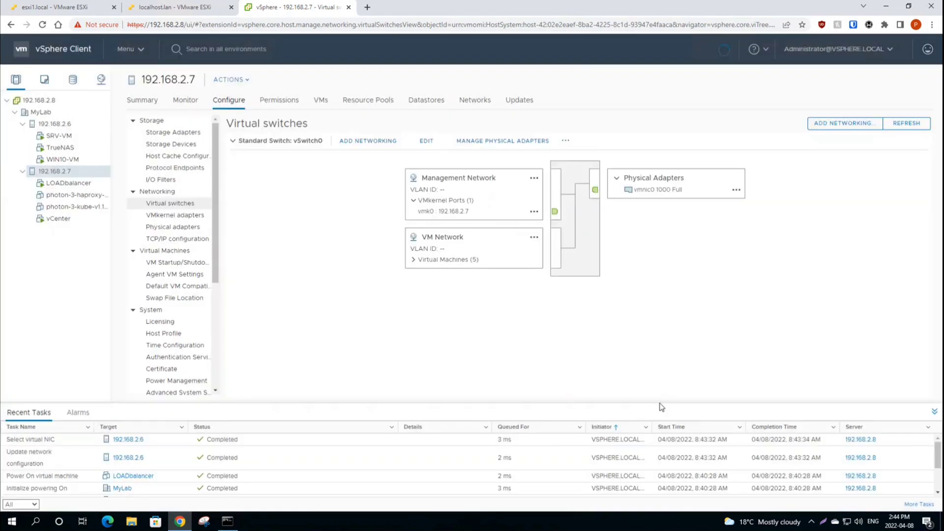
{"action": "left_click", "coordinate": [228, 522]}
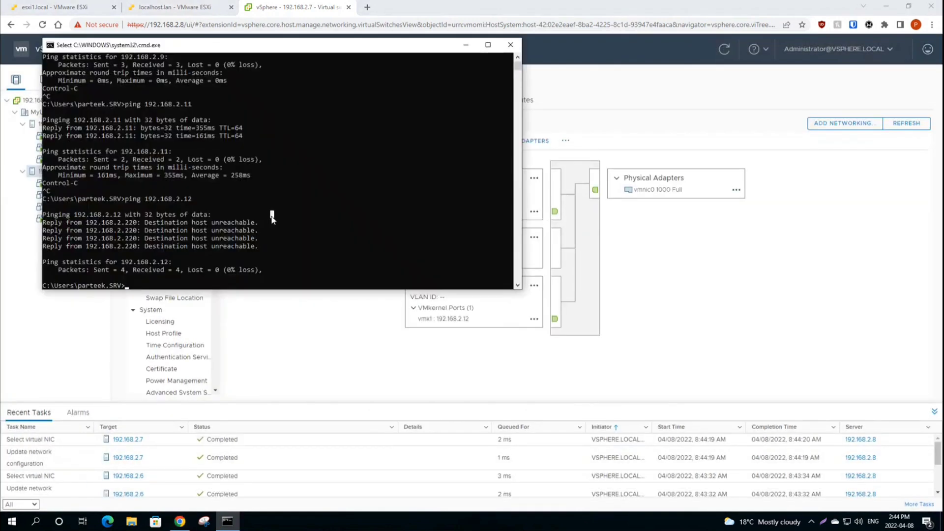
Step: Rerun the ping to 192.168.2.12, confirm replies with 0% loss, and minimise Command Prompt
{"action": "key", "text": "Return"}
{"action": "key", "text": "ctrl+c"}
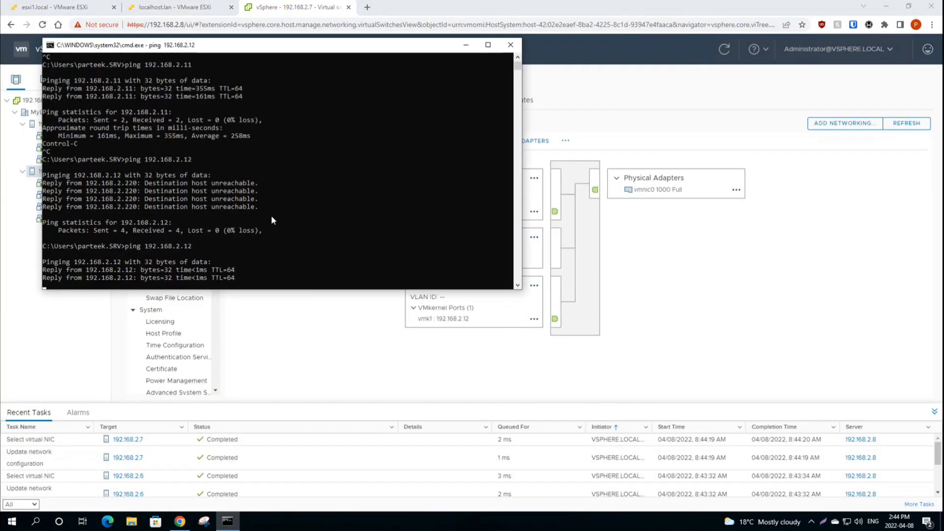
{"action": "left_click", "coordinate": [466, 45]}
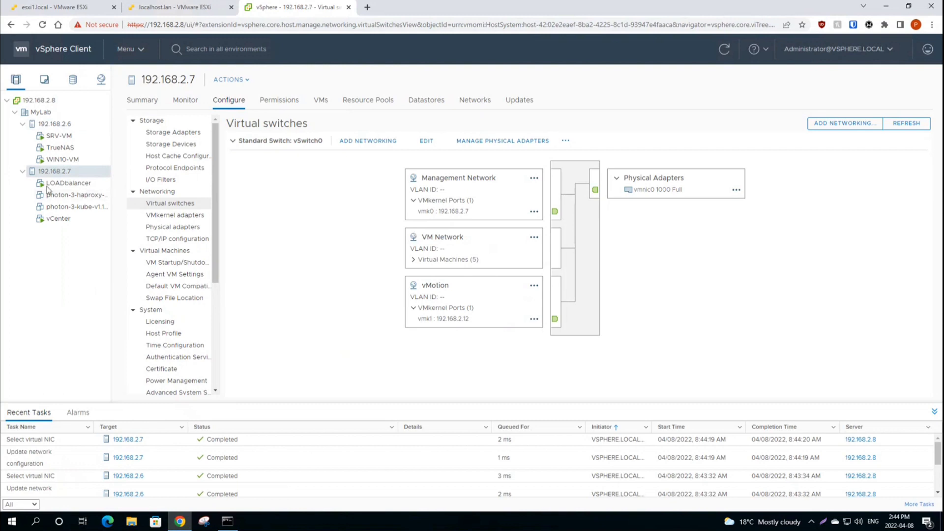
Step: Launch LOADbalancer's web console to check LoadMaster booted, then go back and right-click the VM
{"action": "left_click", "coordinate": [58, 185]}
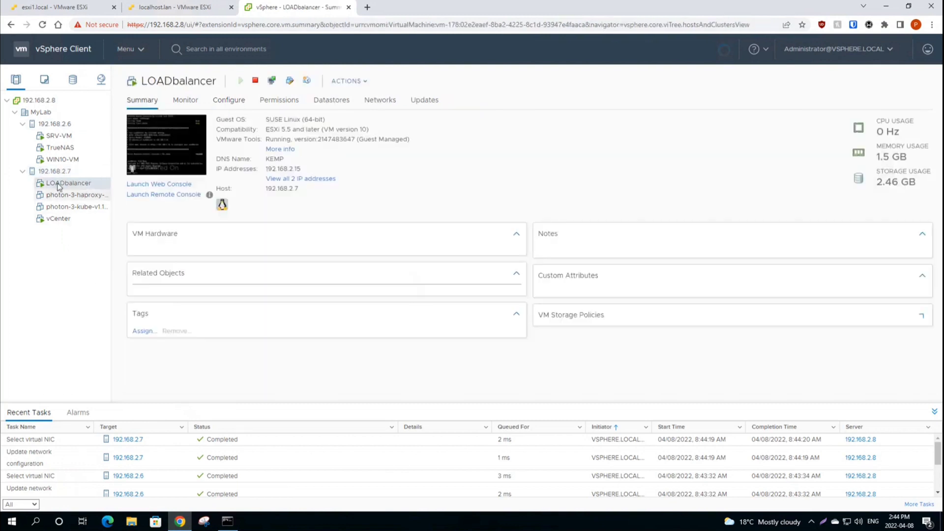
{"action": "left_click", "coordinate": [176, 155]}
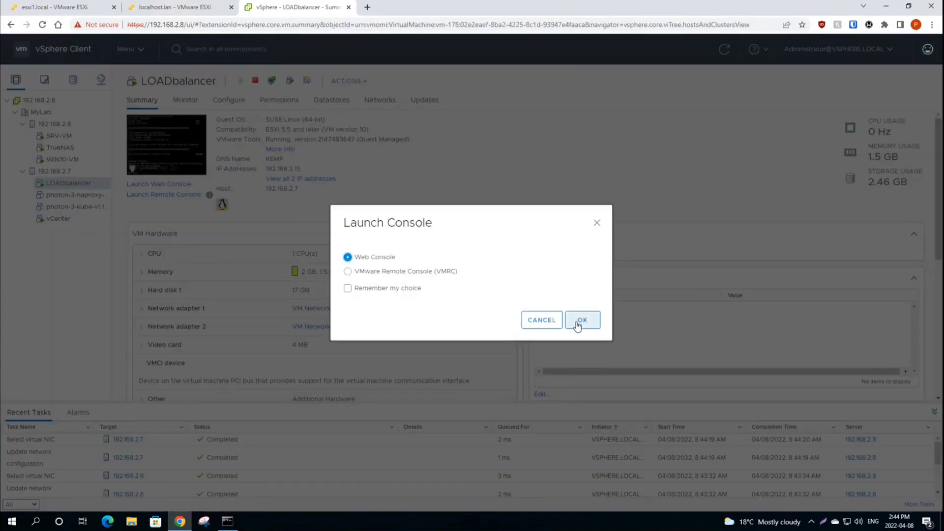
{"action": "left_click", "coordinate": [582, 320]}
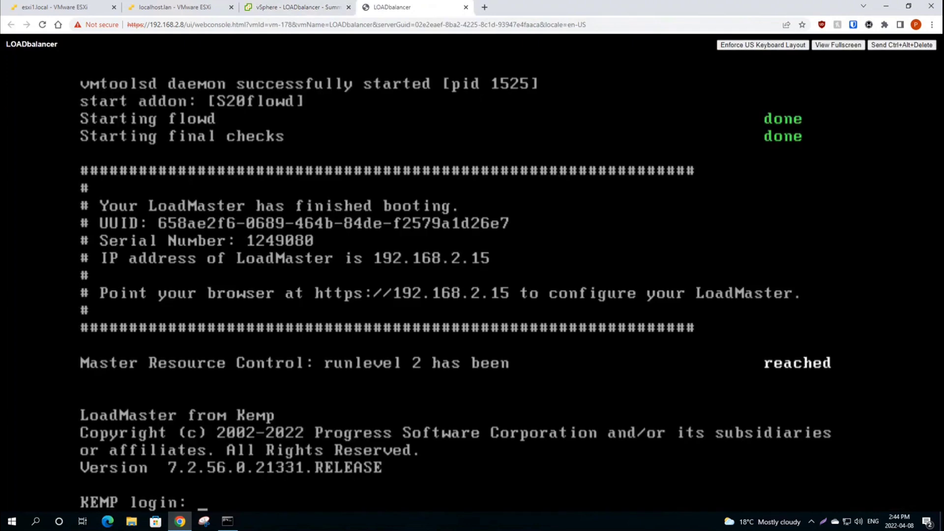
{"action": "left_click", "coordinate": [278, 7]}
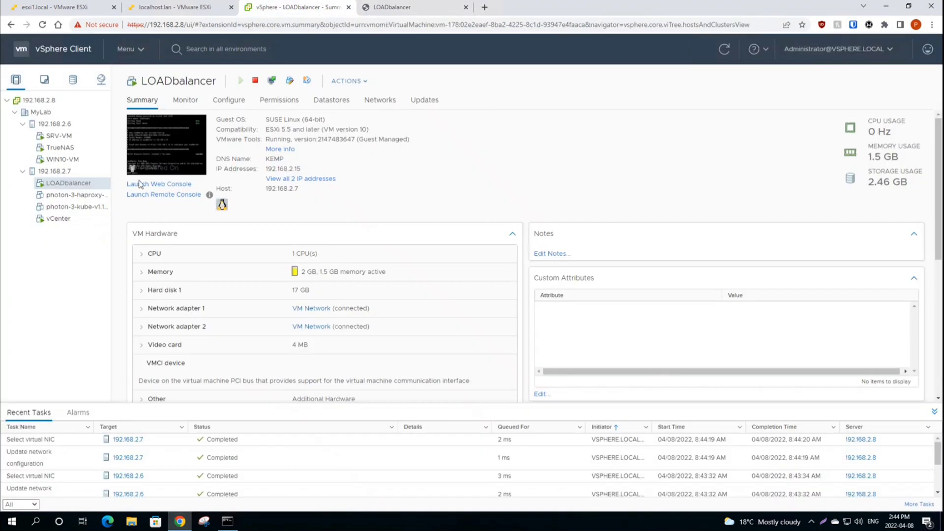
{"action": "right_click", "coordinate": [60, 187]}
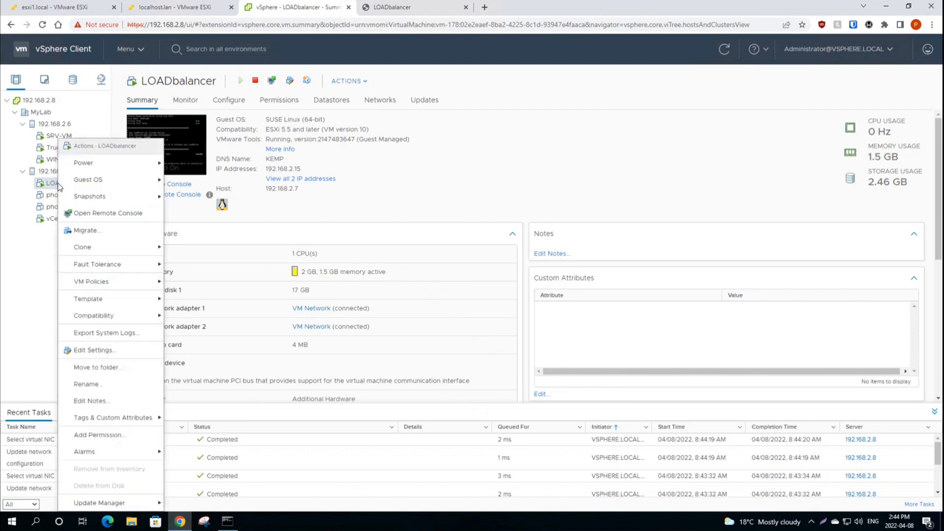
Step: Migrate LOADbalancer, changing both compute and storage, with host 192.168.2.6 passing compatibility checks
{"action": "left_click", "coordinate": [90, 234]}
{"action": "left_click", "coordinate": [343, 222]}
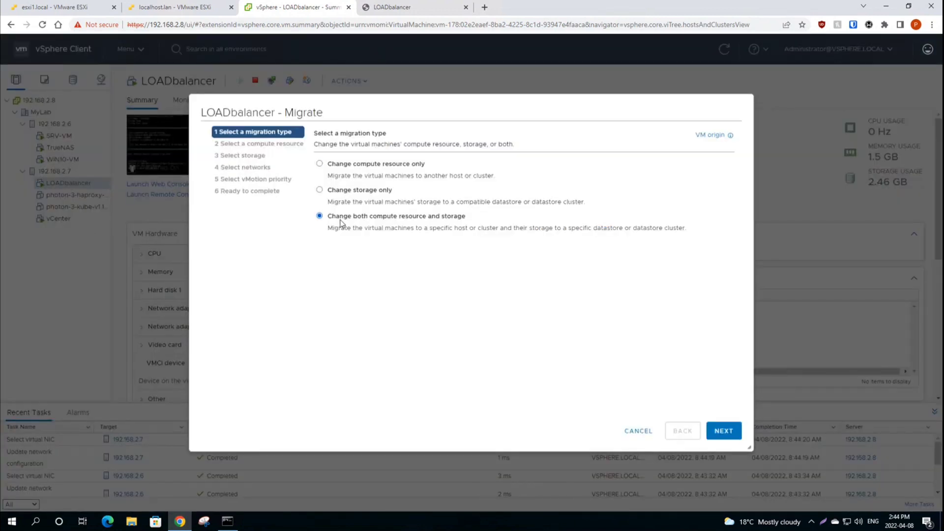
{"action": "left_click", "coordinate": [724, 430]}
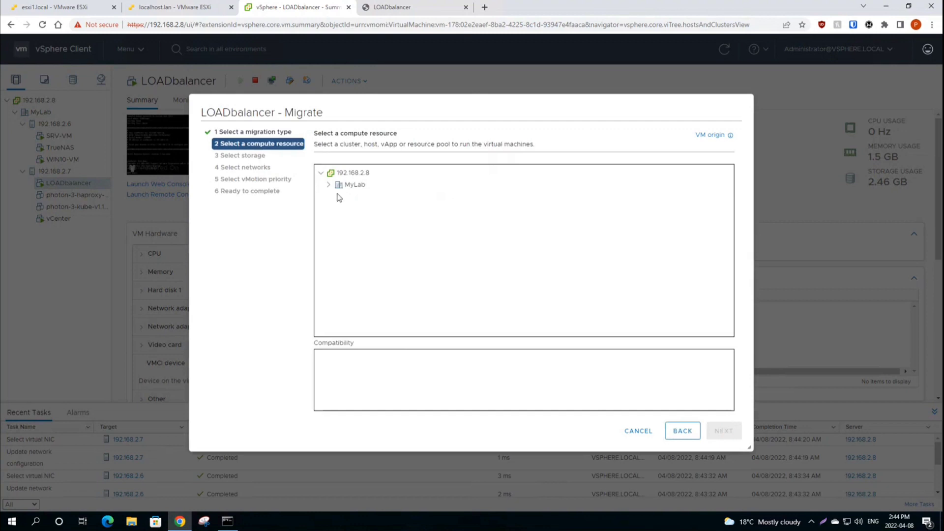
{"action": "left_click", "coordinate": [328, 186]}
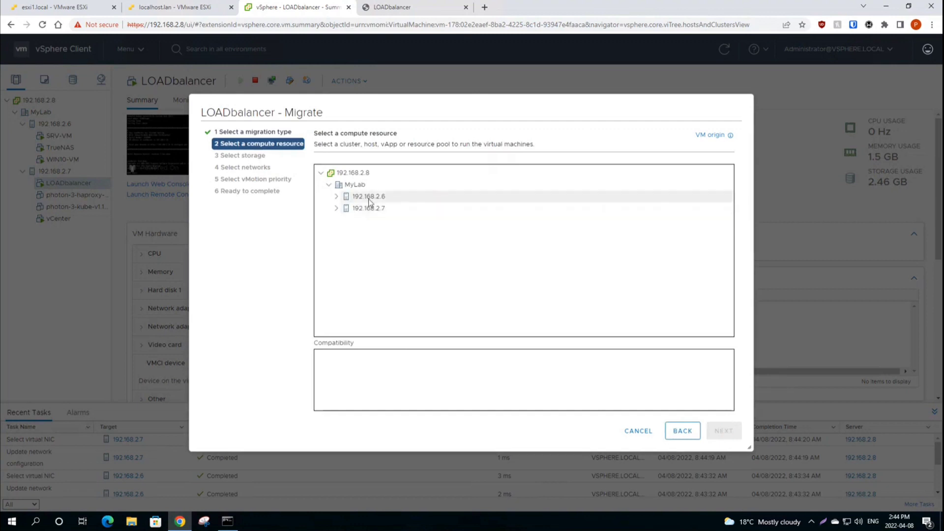
{"action": "left_click", "coordinate": [360, 198]}
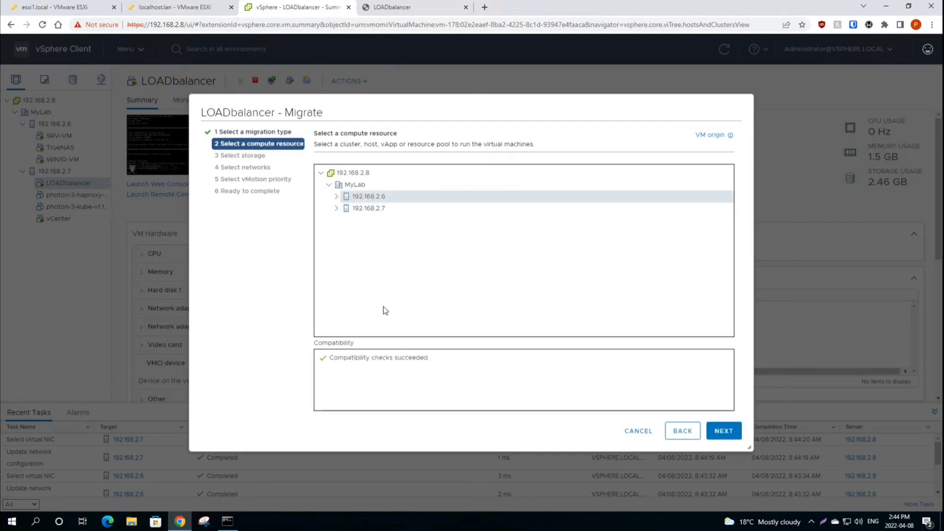
{"action": "left_click_drag", "start_coordinate": [333, 360], "coordinate": [501, 379]}
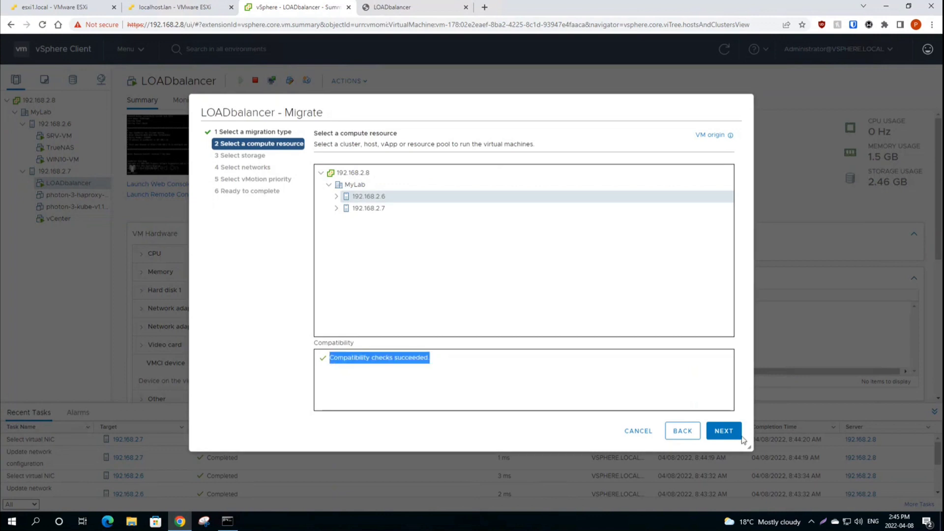
{"action": "left_click", "coordinate": [722, 437]}
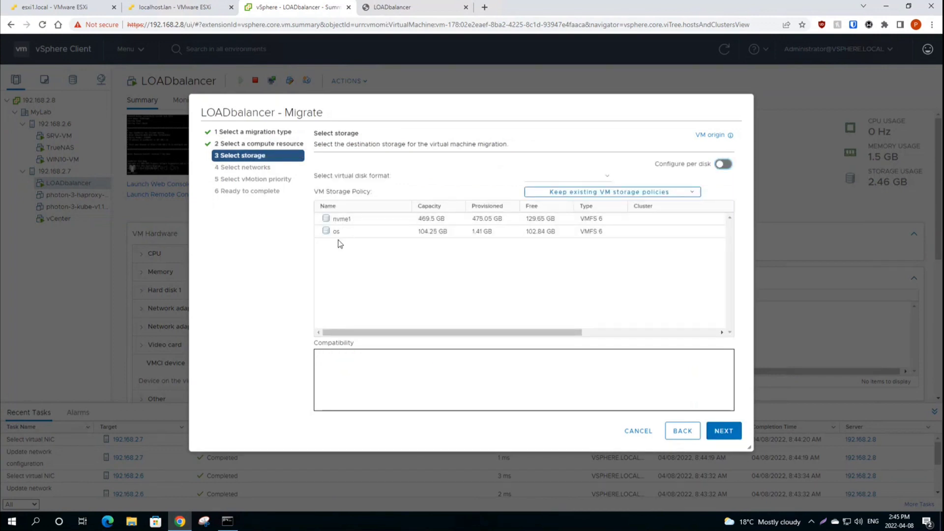
Step: Choose datastore nvme1, keep networks, use high vMotion priority, and start the migration
{"action": "left_click", "coordinate": [346, 232]}
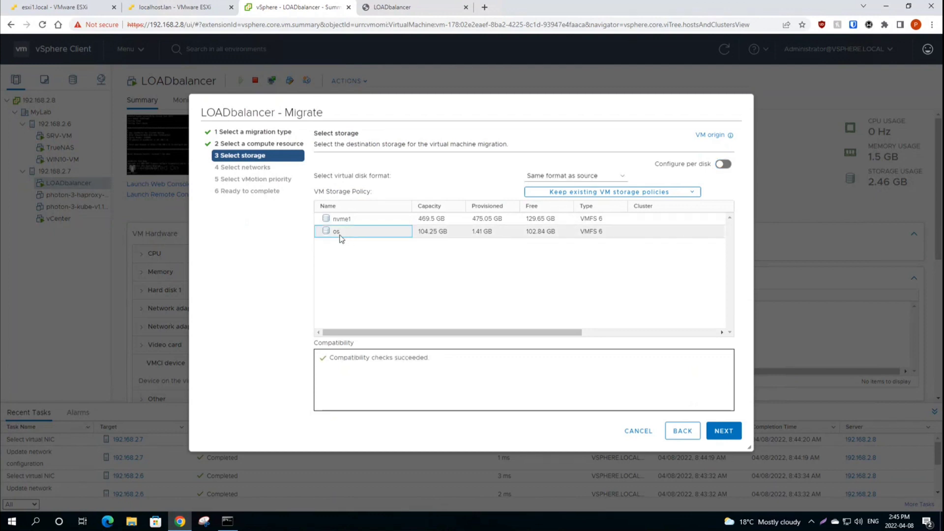
{"action": "left_click", "coordinate": [351, 219]}
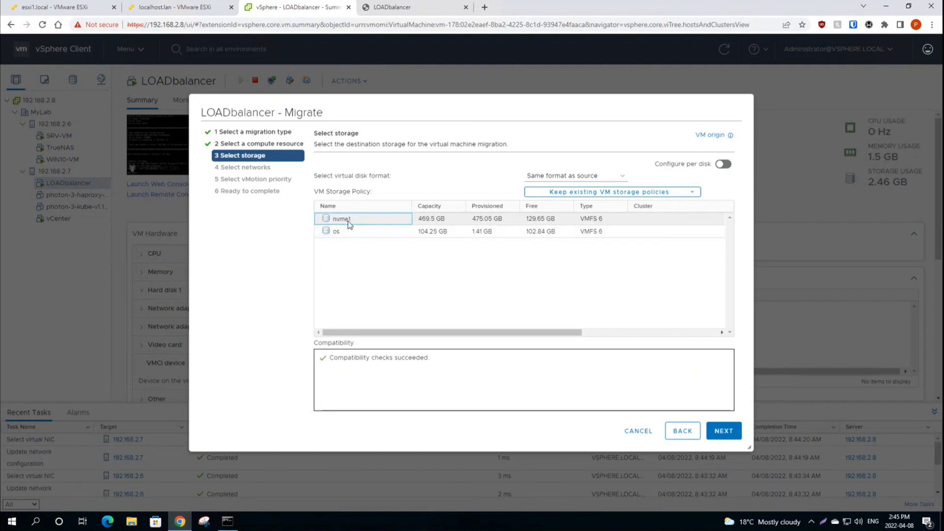
{"action": "left_click", "coordinate": [725, 433]}
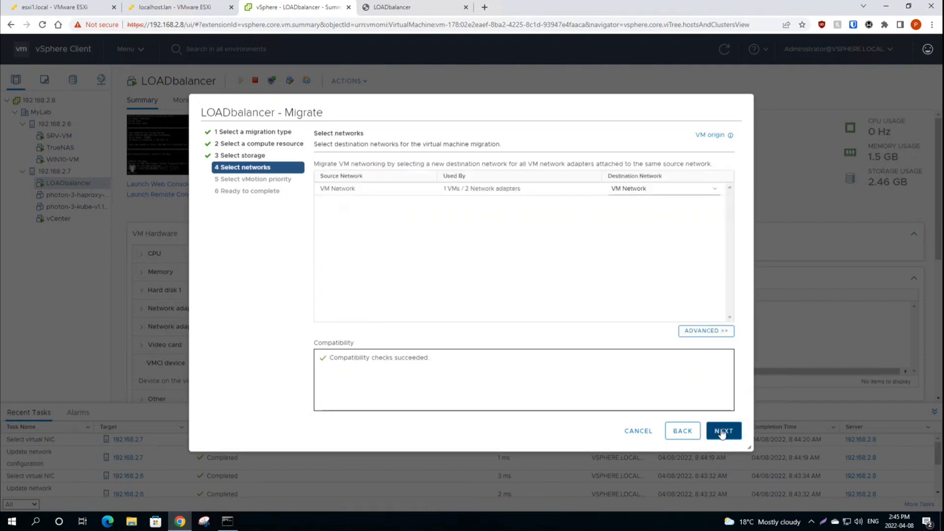
{"action": "left_click", "coordinate": [724, 432]}
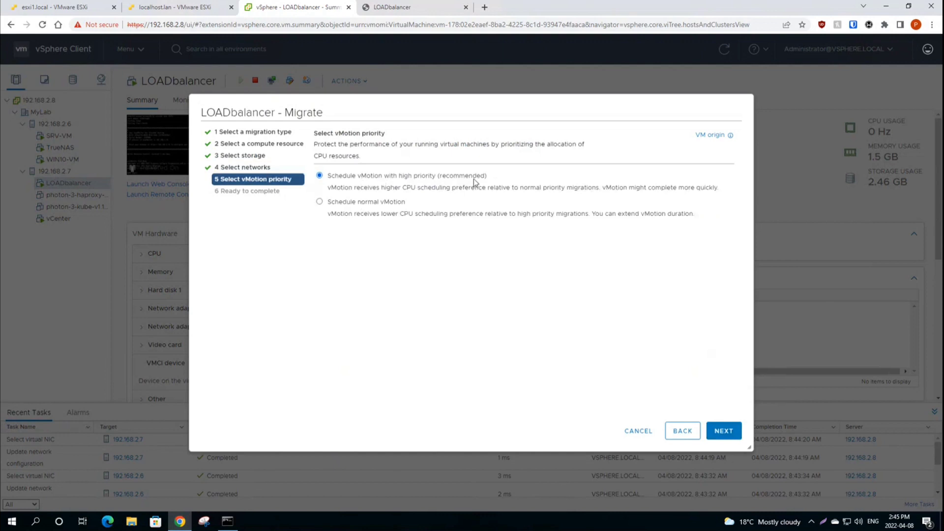
{"action": "left_click_drag", "start_coordinate": [329, 177], "coordinate": [502, 180]}
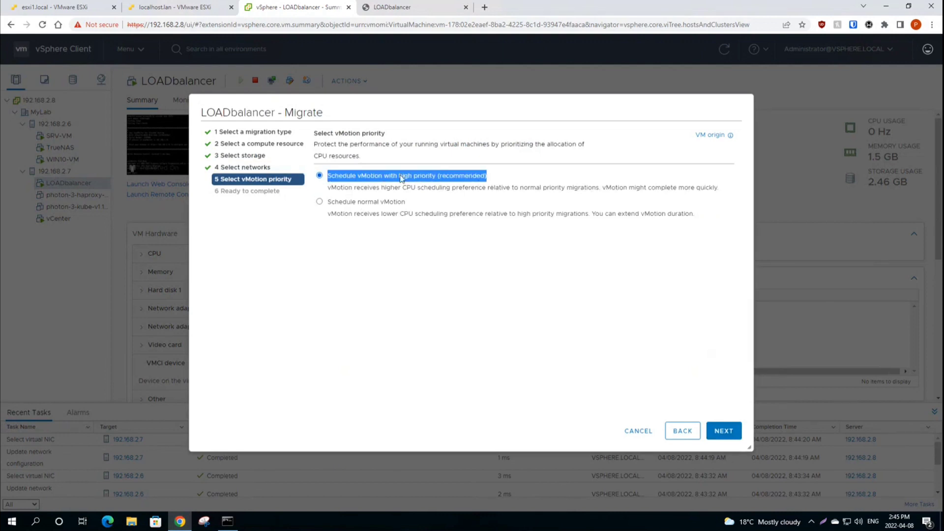
{"action": "left_click", "coordinate": [352, 178]}
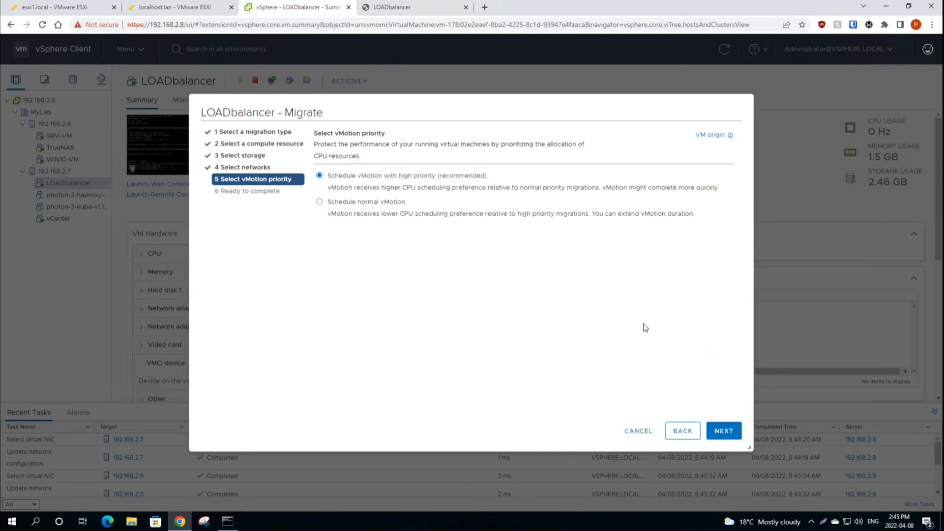
{"action": "left_click", "coordinate": [713, 435]}
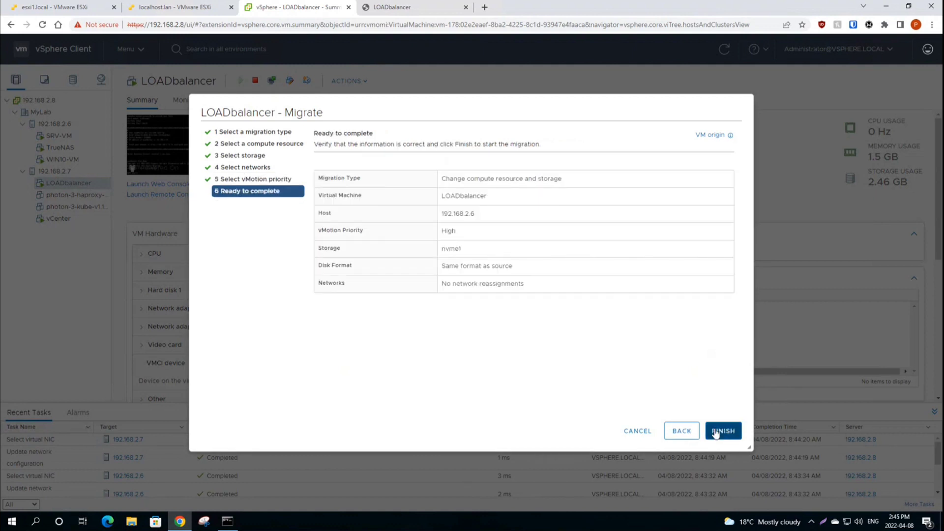
{"action": "left_click", "coordinate": [722, 431]}
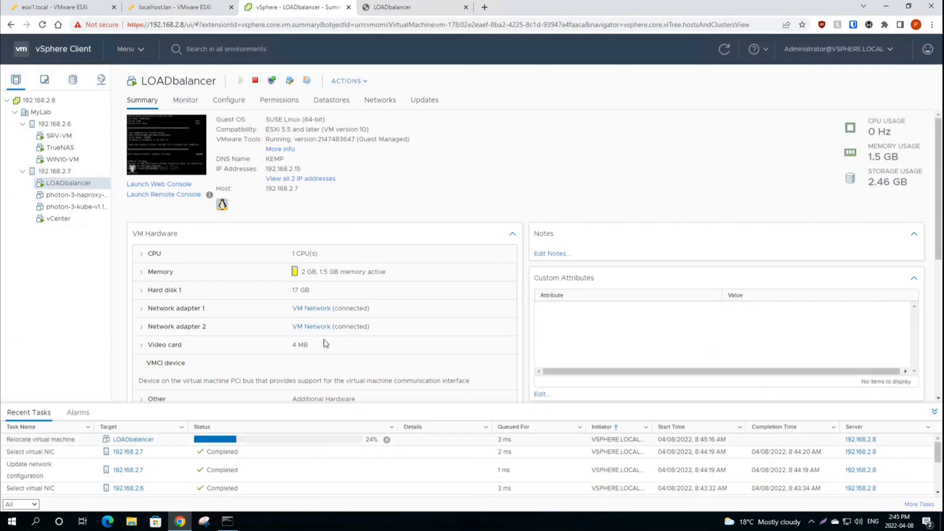
Step: Enter a login name in the LOADbalancer console to check whether the VM still responds
{"action": "left_click", "coordinate": [396, 10]}
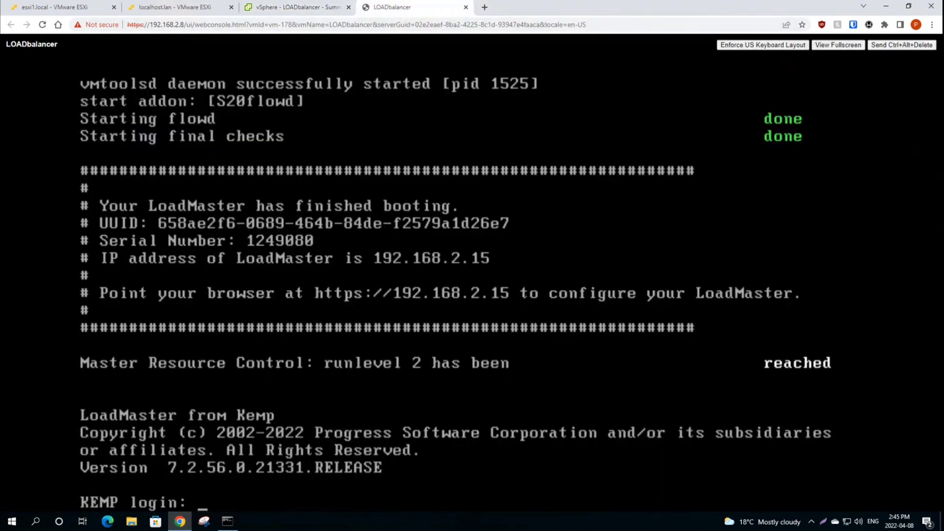
{"action": "type", "text": "dfsfsklks"}
{"action": "key", "text": "Return"}
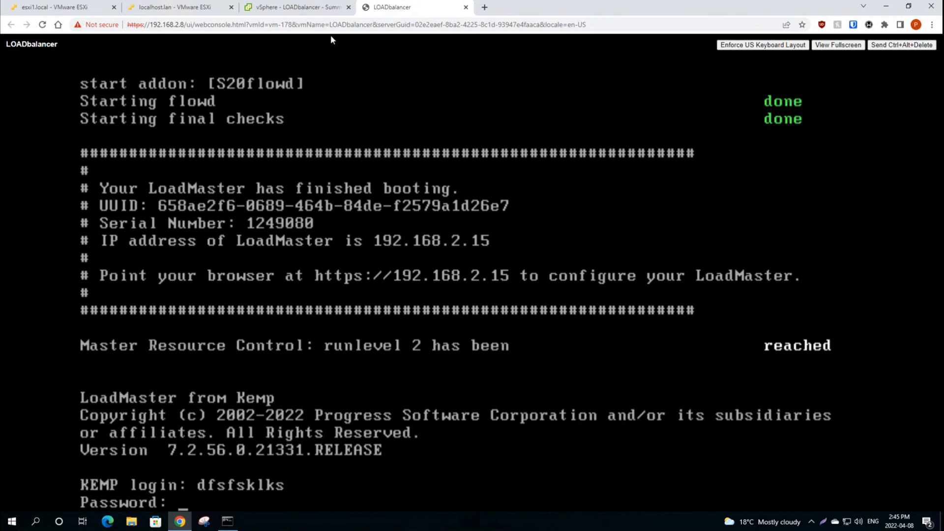
Step: Confirm in the inventory that LOADbalancer now sits under host 192.168.2.6, and close the disconnected console tab
{"action": "left_click", "coordinate": [315, 11]}
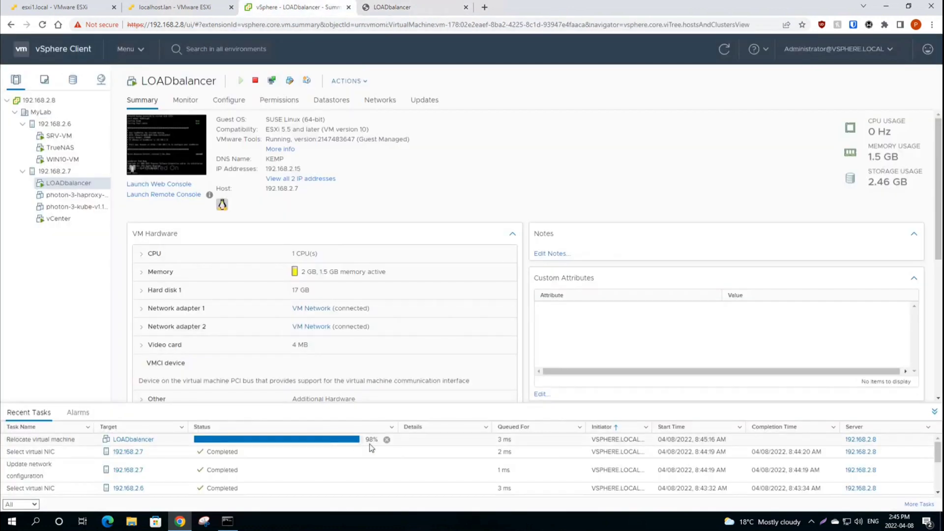
{"action": "left_click", "coordinate": [55, 124]}
{"action": "left_click", "coordinate": [68, 136]}
{"action": "left_click", "coordinate": [421, 8]}
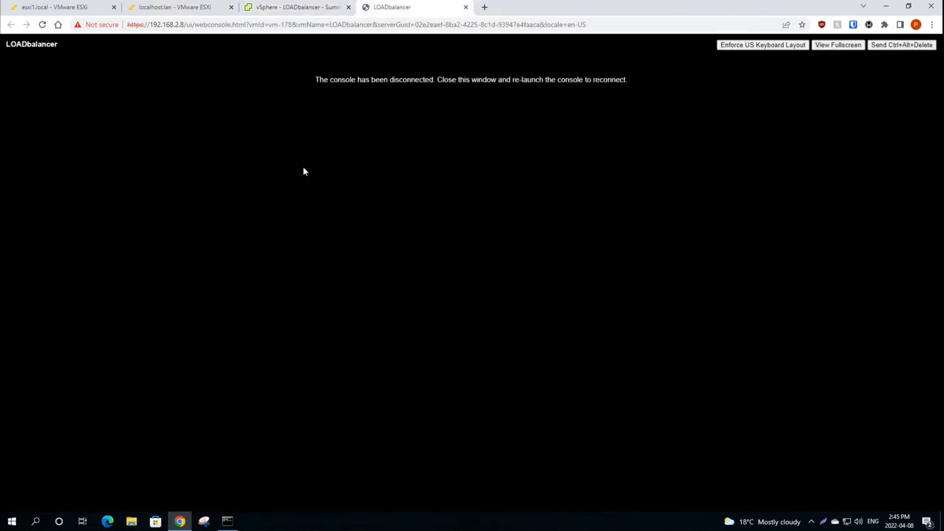
{"action": "left_click", "coordinate": [467, 7]}
Step: Relaunch and close the LOADbalancer web console, then return to the LOADbalancer summary
{"action": "left_click", "coordinate": [172, 145]}
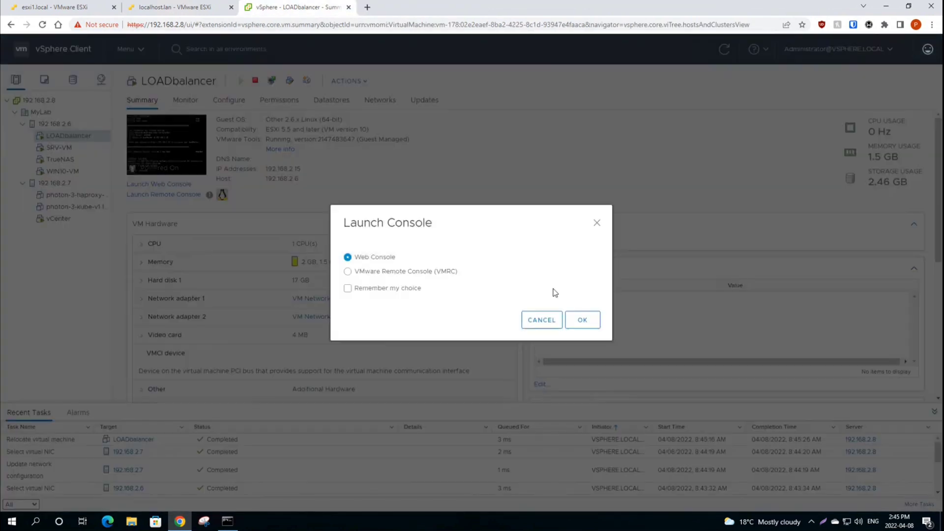
{"action": "left_click", "coordinate": [584, 323]}
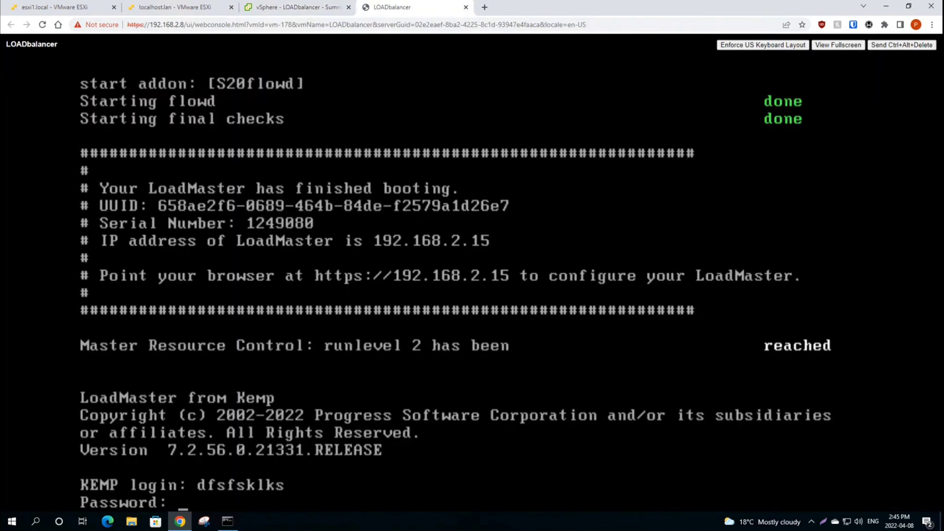
{"action": "left_click", "coordinate": [465, 8]}
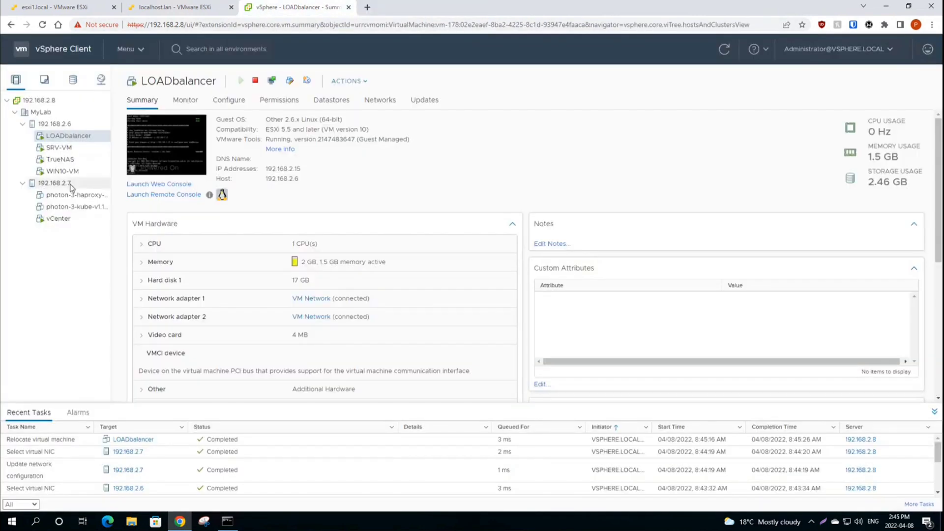
{"action": "left_click", "coordinate": [59, 147]}
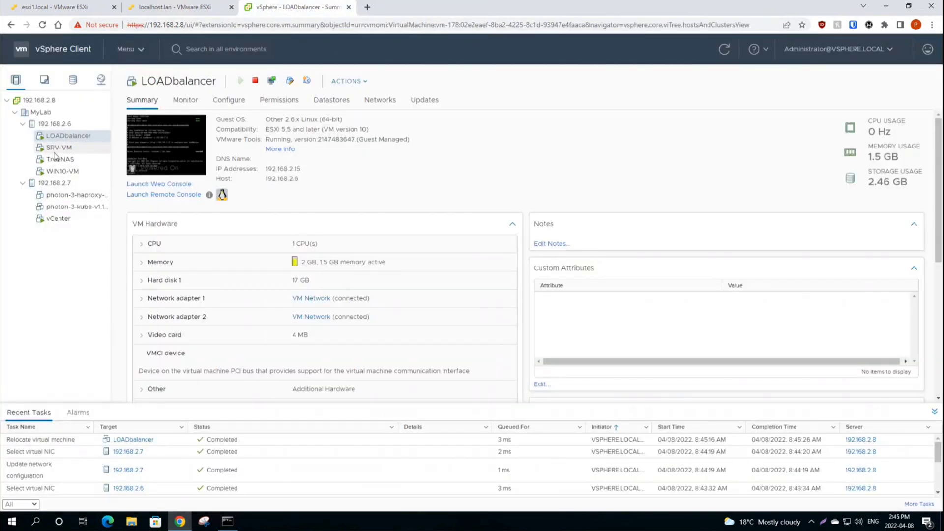
{"action": "left_click", "coordinate": [51, 135]}
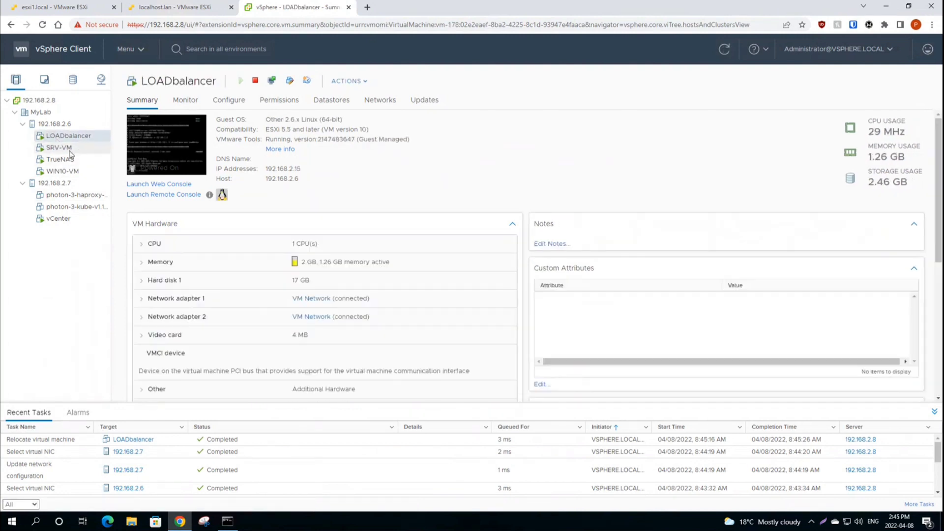
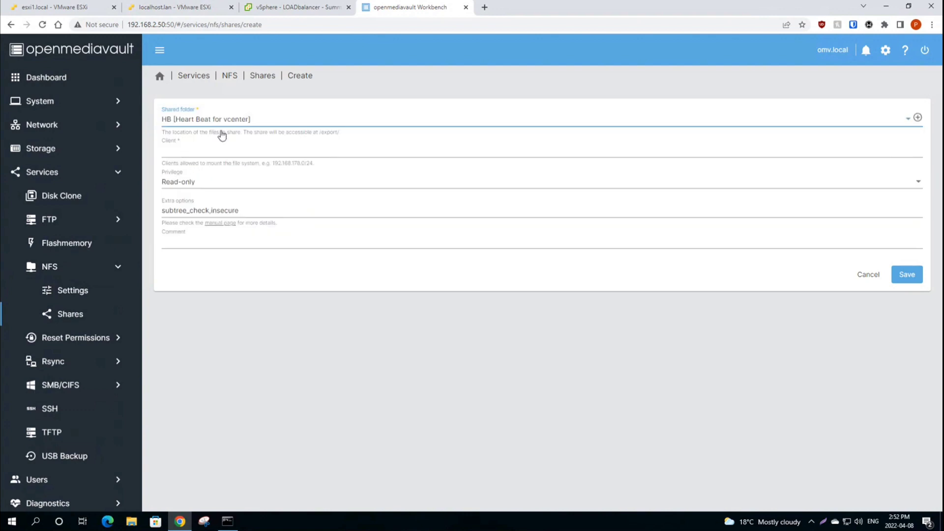
Step: Save the HB NFS share for client 192.168.2.0/24 with Read/Write and comment 'Heart Beat for Vmware'
{"action": "left_click", "coordinate": [184, 152]}
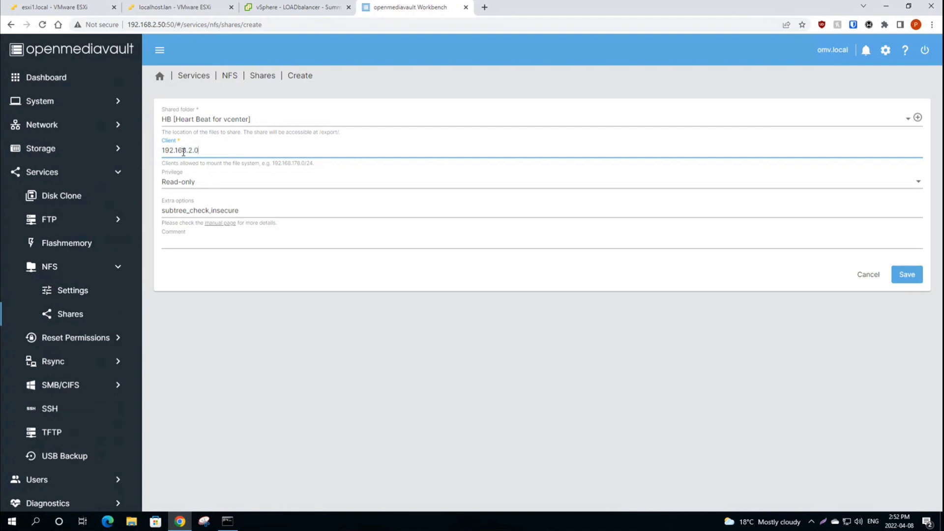
{"action": "left_click", "coordinate": [216, 185]}
{"action": "left_click", "coordinate": [191, 205]}
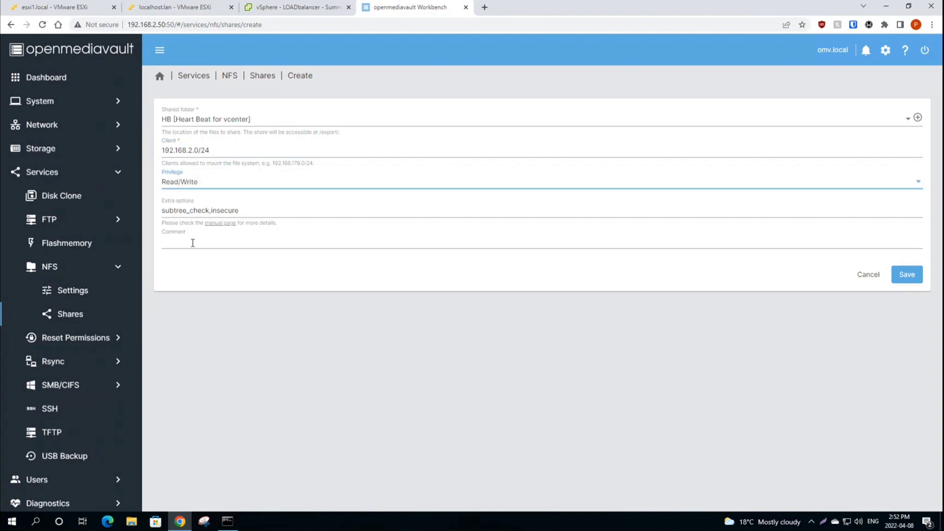
{"action": "left_click", "coordinate": [192, 243]}
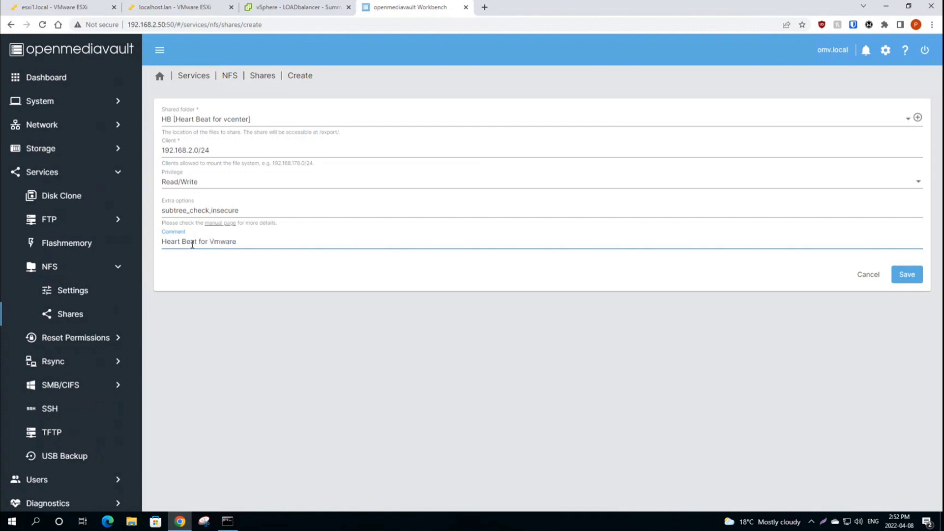
{"action": "left_click", "coordinate": [909, 274]}
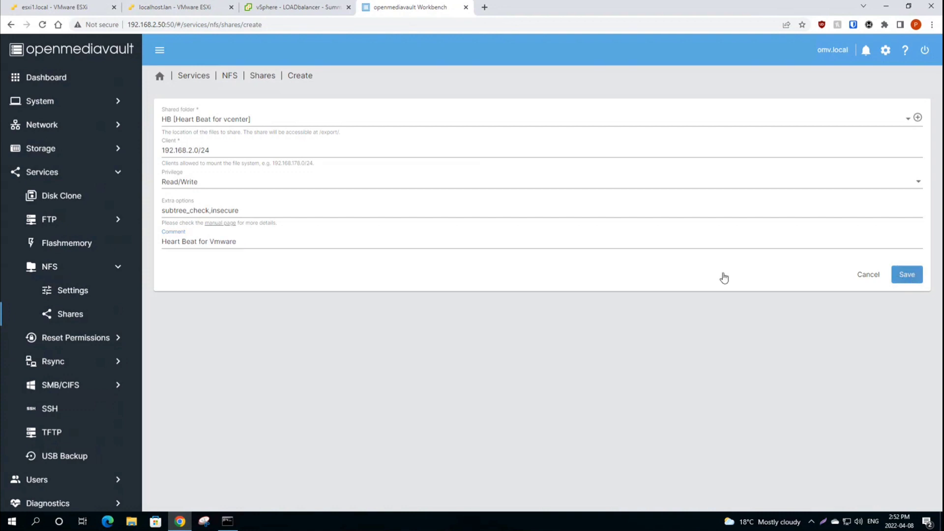
{"action": "left_click", "coordinate": [171, 115]}
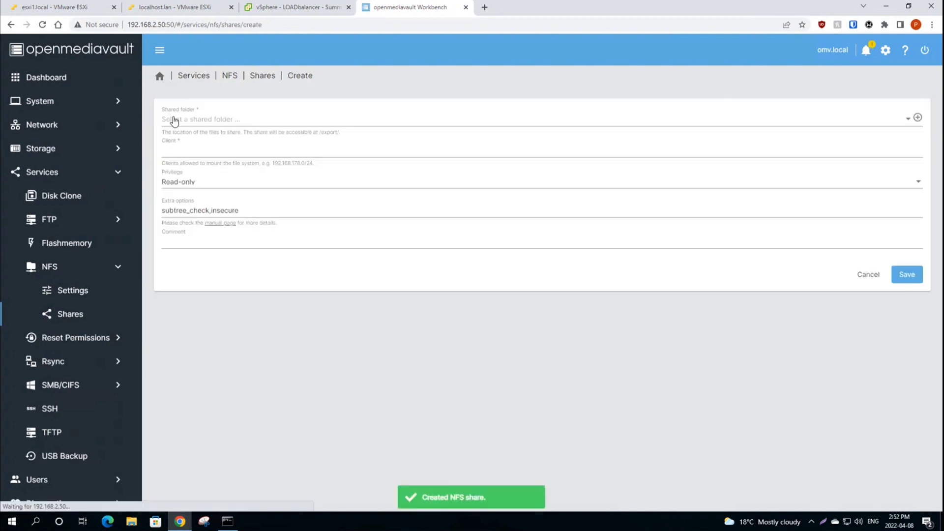
Step: Select SharedVM as the shared folder for the new NFS share
{"action": "left_click", "coordinate": [202, 123]}
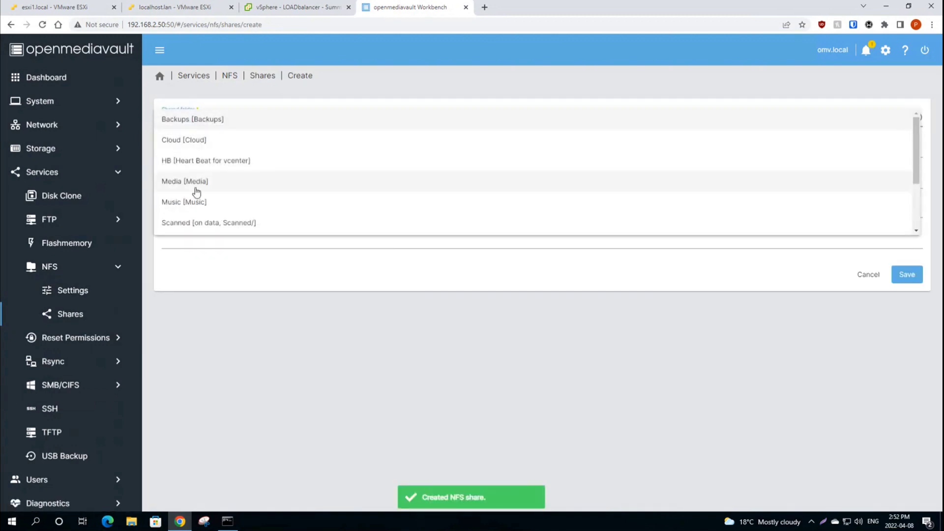
{"action": "scroll", "coordinate": [206, 199], "scroll_direction": "down", "scroll_amount": 1}
{"action": "scroll", "coordinate": [205, 201], "scroll_direction": "down", "scroll_amount": 1}
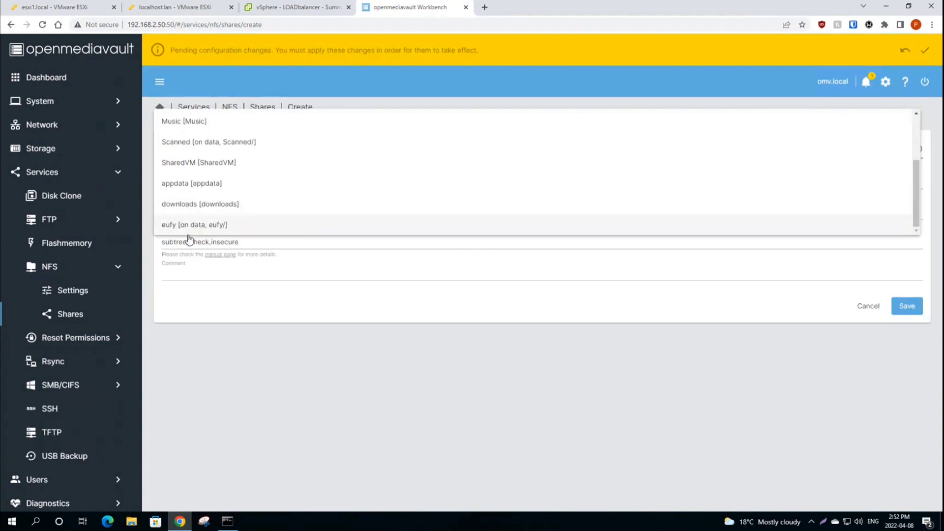
{"action": "scroll", "coordinate": [193, 187], "scroll_direction": "up", "scroll_amount": 2}
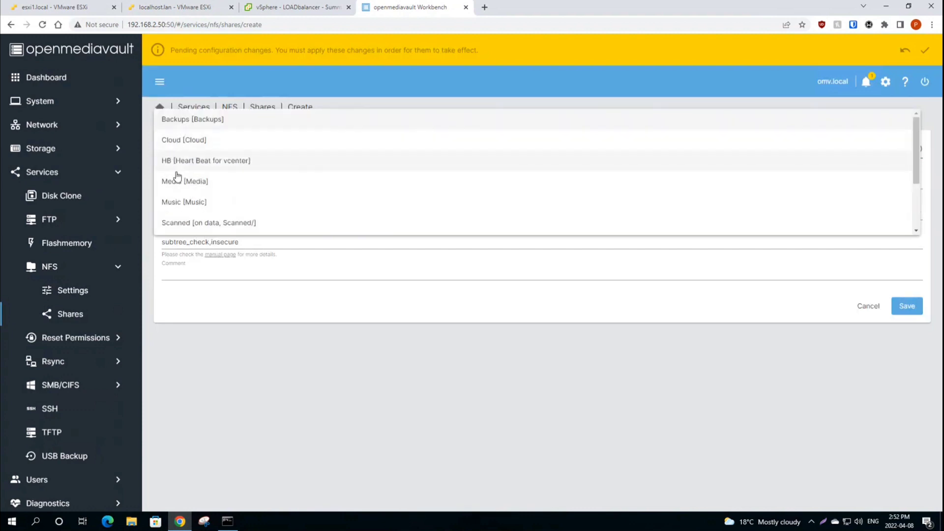
{"action": "scroll", "coordinate": [186, 216], "scroll_direction": "down", "scroll_amount": 1}
{"action": "scroll", "coordinate": [190, 224], "scroll_direction": "down", "scroll_amount": 1}
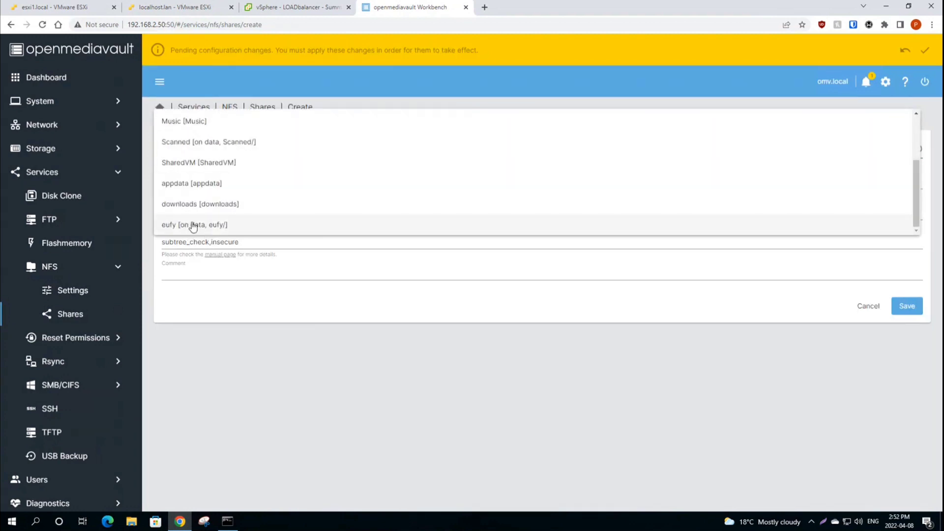
{"action": "left_click", "coordinate": [193, 164]}
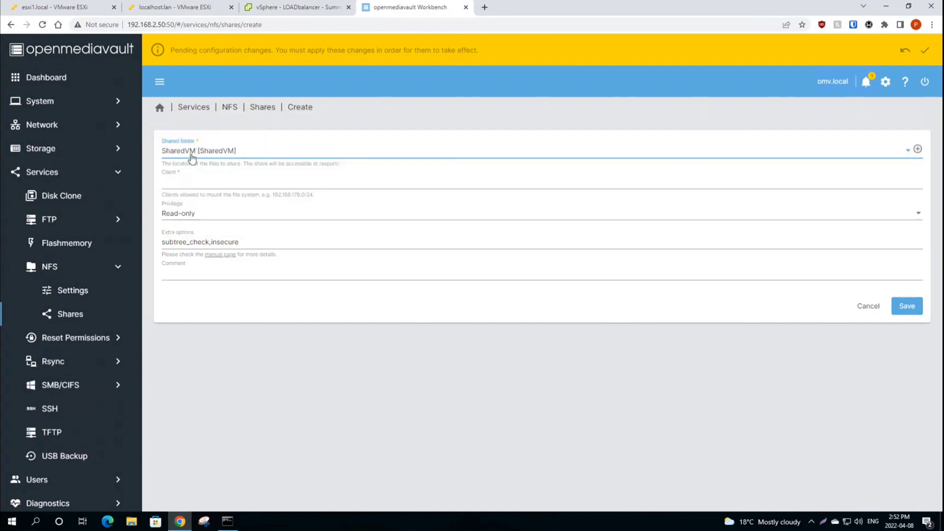
Step: Save the share with client 192.168.2.0/24, Read/Write privilege and comment 'Shared storage for VMs'
{"action": "left_click", "coordinate": [182, 183]}
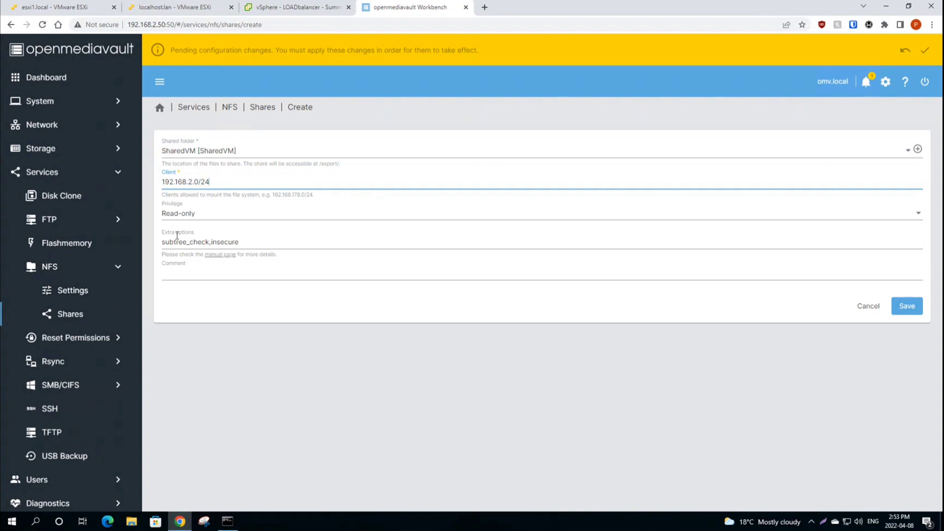
{"action": "left_click", "coordinate": [194, 220]}
{"action": "left_click", "coordinate": [186, 236]}
{"action": "left_click", "coordinate": [197, 272]}
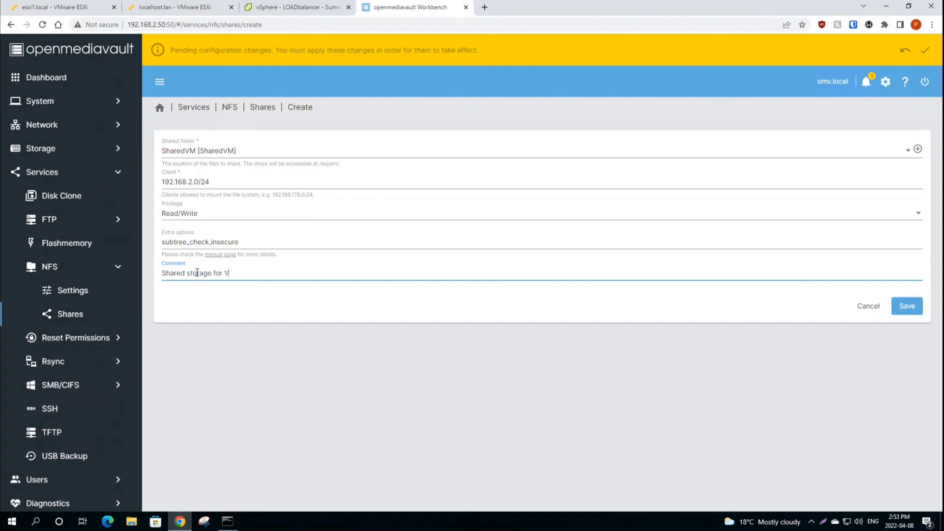
{"action": "left_click", "coordinate": [907, 306]}
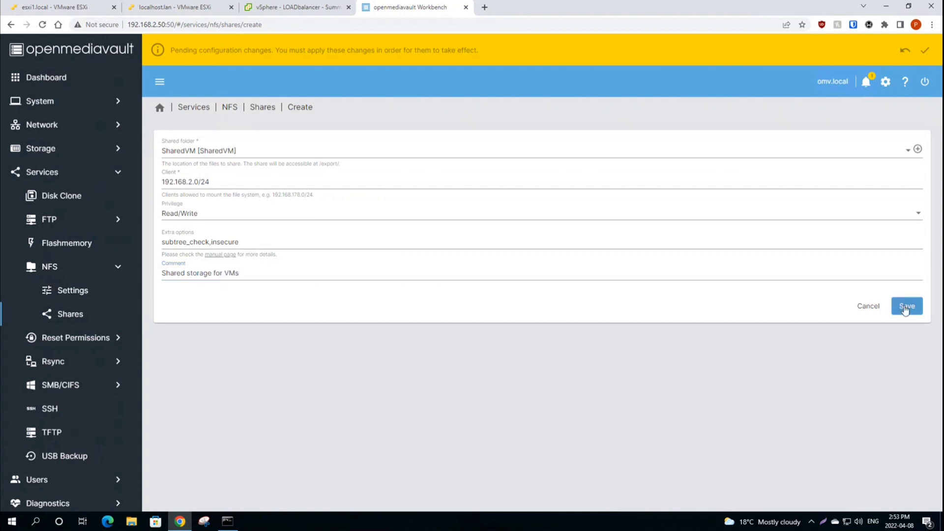
Step: Apply and confirm the pending openmediavault configuration changes
{"action": "left_click", "coordinate": [926, 52]}
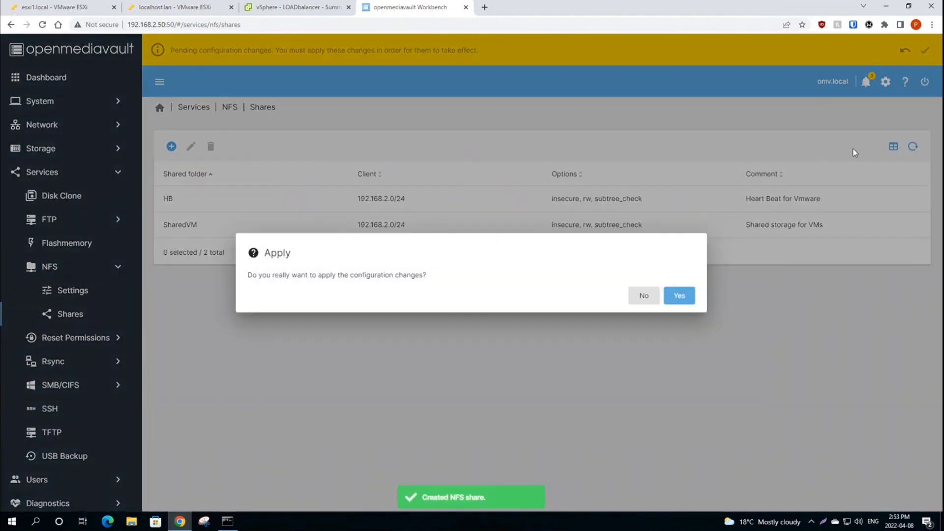
{"action": "left_click", "coordinate": [684, 297]}
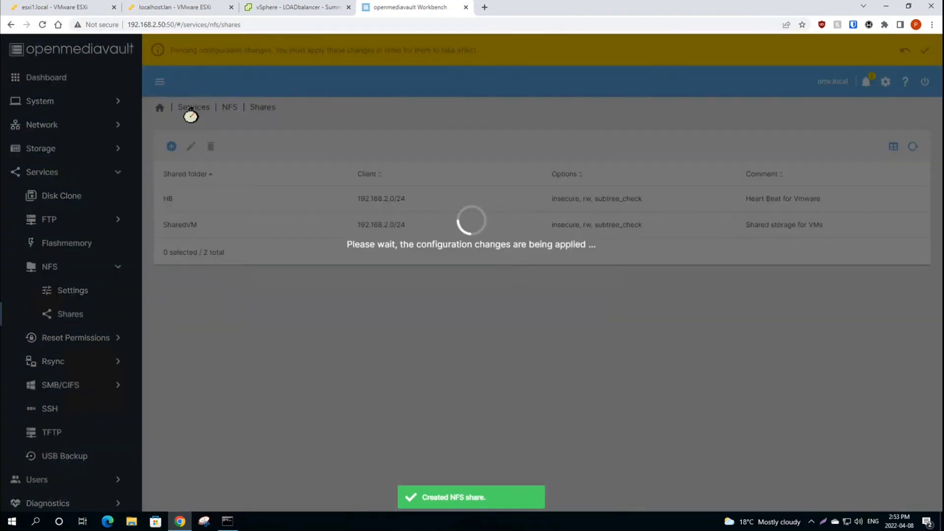
{"action": "left_click", "coordinate": [276, 10]}
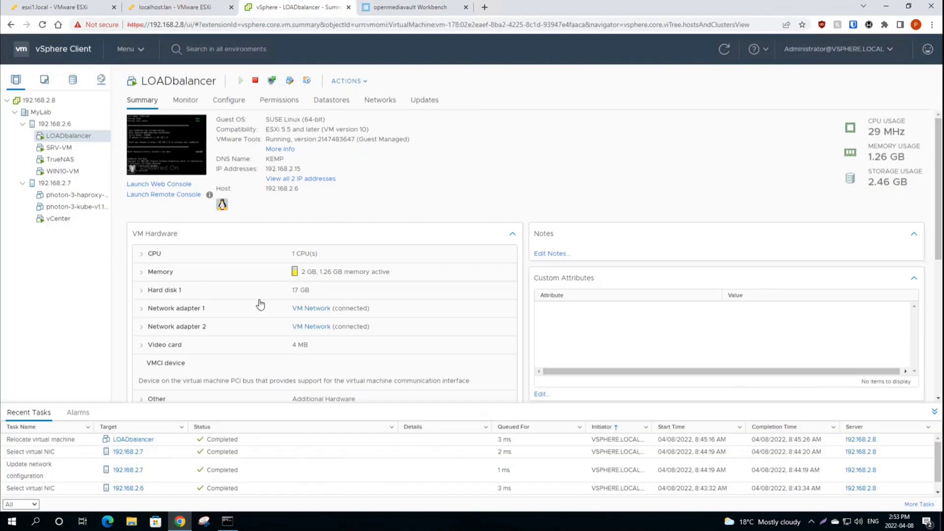
Step: Browse the storage inventory, viewing the nvme1, os and MyLab summaries
{"action": "left_click", "coordinate": [73, 80]}
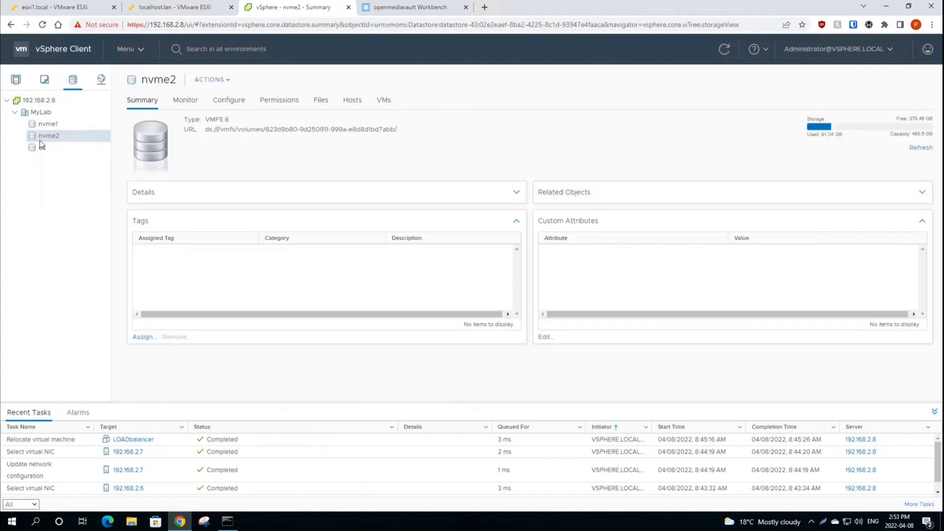
{"action": "left_click", "coordinate": [45, 124]}
{"action": "left_click", "coordinate": [45, 147]}
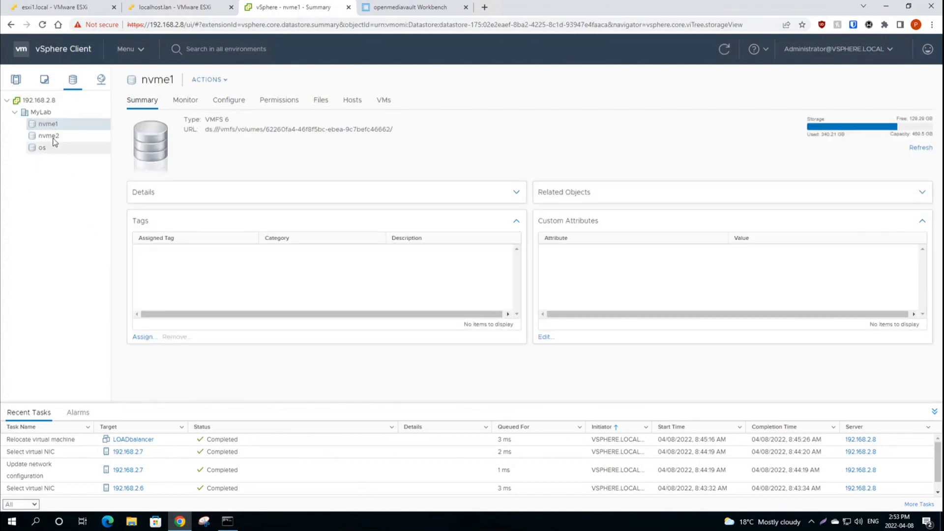
{"action": "left_click", "coordinate": [48, 123]}
{"action": "left_click", "coordinate": [47, 115]}
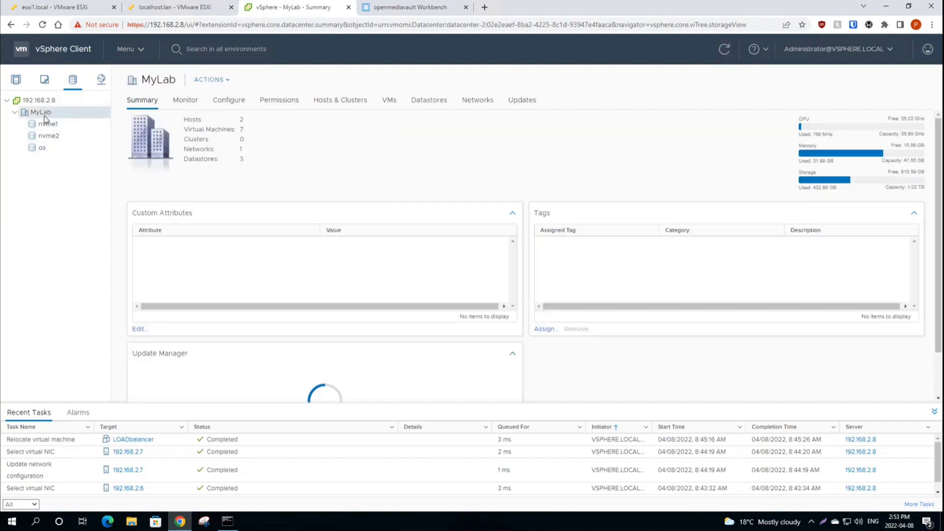
Step: Start a New Datastore on MyLab with type NFS and version NFS 4.1
{"action": "right_click", "coordinate": [43, 114]}
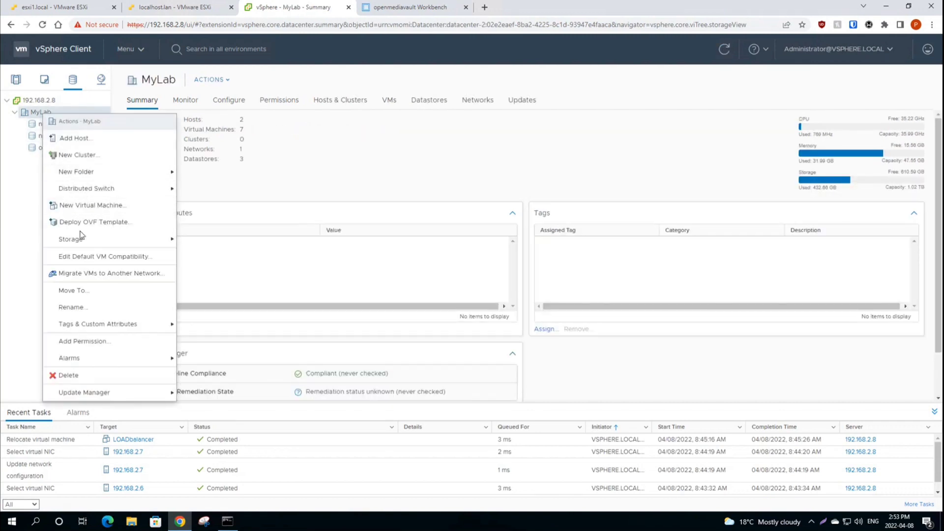
{"action": "mouse_move", "coordinate": [78, 241]}
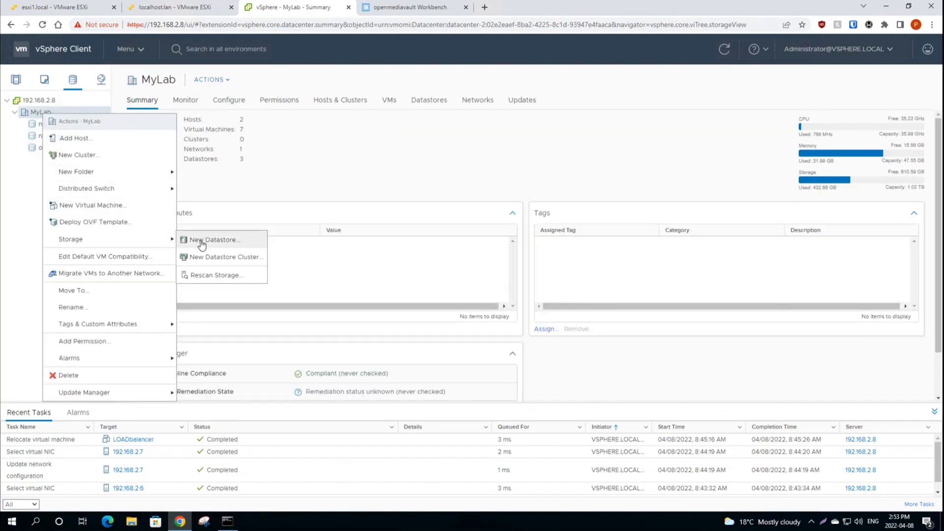
{"action": "left_click", "coordinate": [202, 242]}
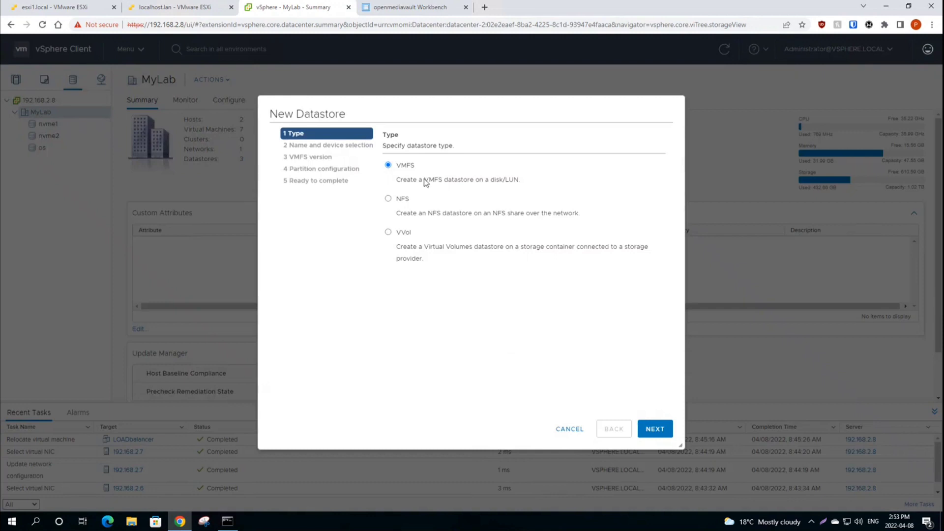
{"action": "left_click", "coordinate": [388, 198]}
{"action": "left_click", "coordinate": [654, 428]}
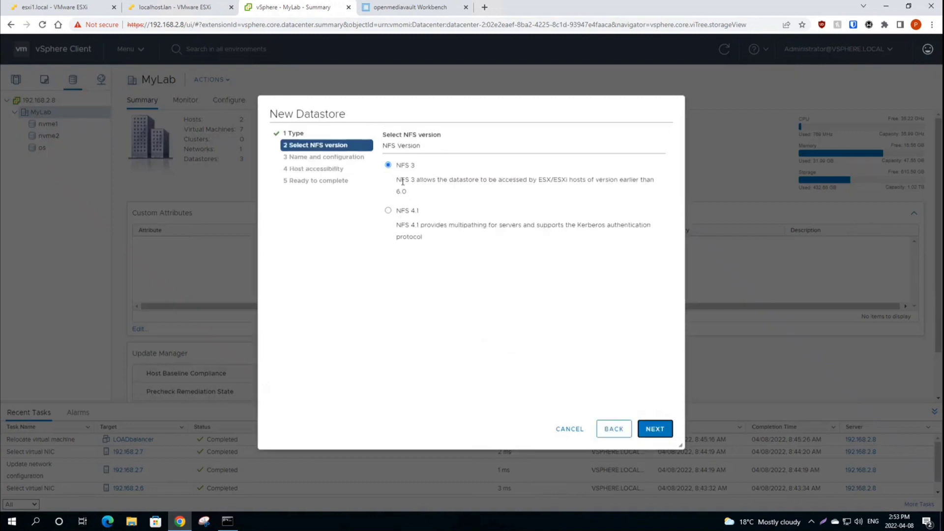
{"action": "left_click", "coordinate": [389, 210]}
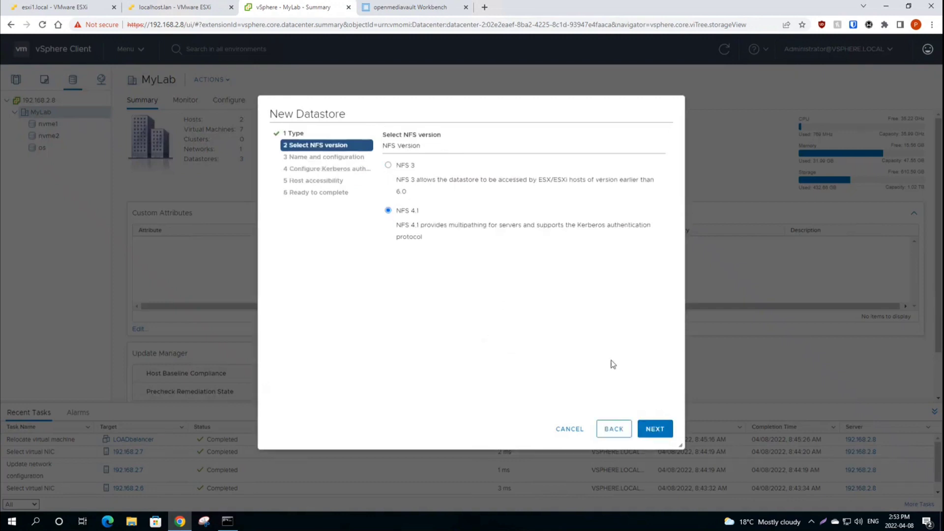
{"action": "left_click", "coordinate": [654, 428]}
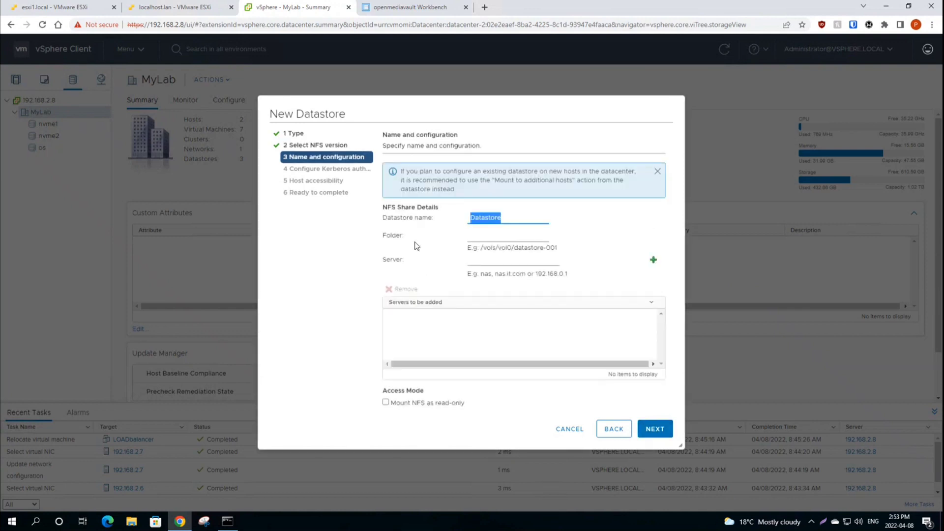
Step: Name the datastore SharedVM, folder /SharedVM, on NFS server 192.168.2.50
{"action": "type", "text": "SharedVM"}
{"action": "left_click", "coordinate": [490, 238]}
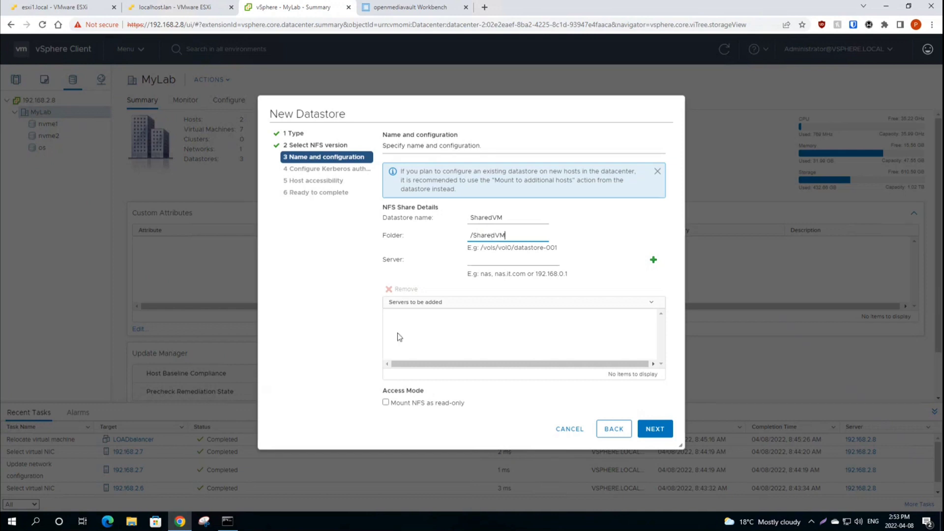
{"action": "left_click", "coordinate": [484, 261]}
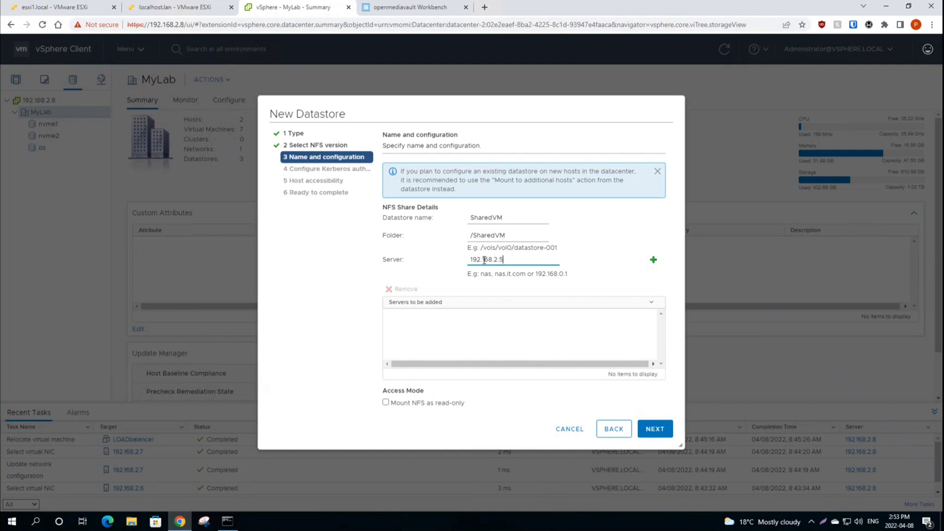
{"action": "left_click", "coordinate": [653, 260]}
Step: Leave Kerberos off, grant hosts 192.168.2.6 and 192.168.2.7 access, and finish the wizard
{"action": "left_click", "coordinate": [655, 430]}
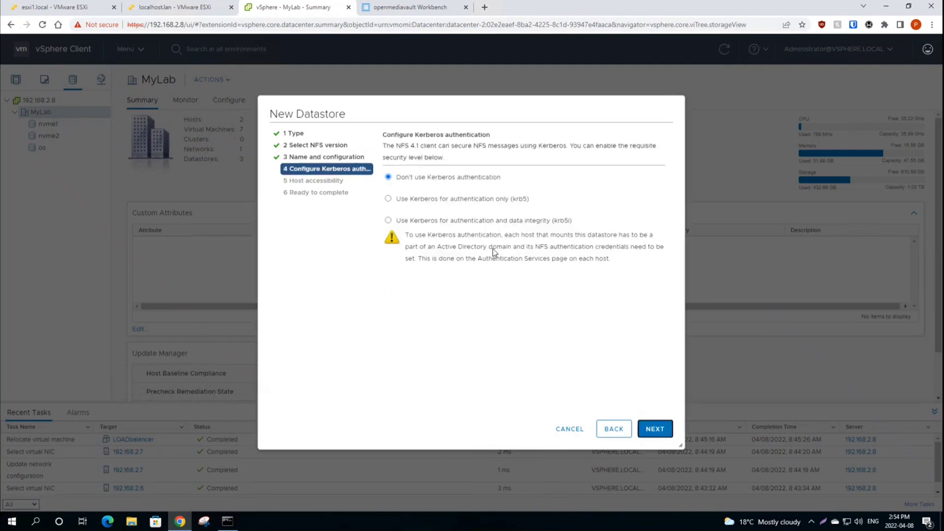
{"action": "left_click", "coordinate": [656, 430]}
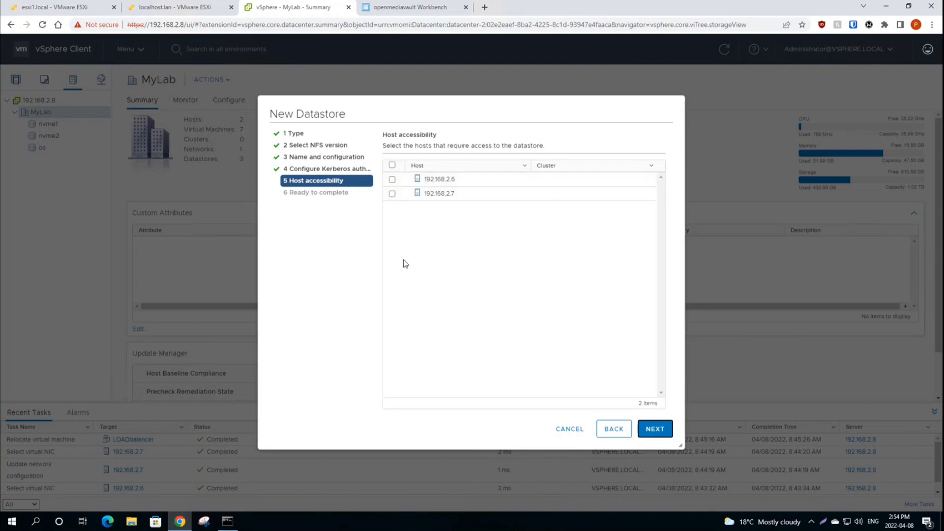
{"action": "left_click", "coordinate": [392, 166]}
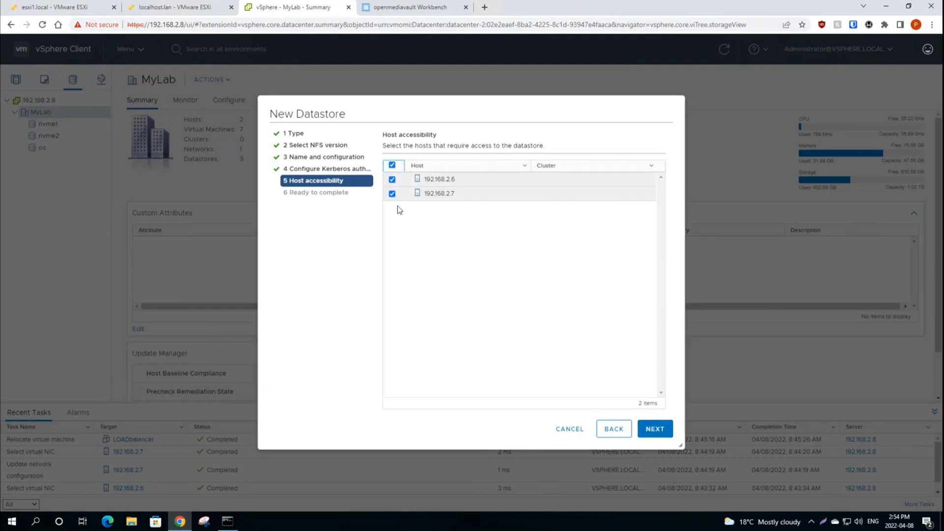
{"action": "left_click", "coordinate": [655, 429]}
{"action": "left_click", "coordinate": [655, 429]}
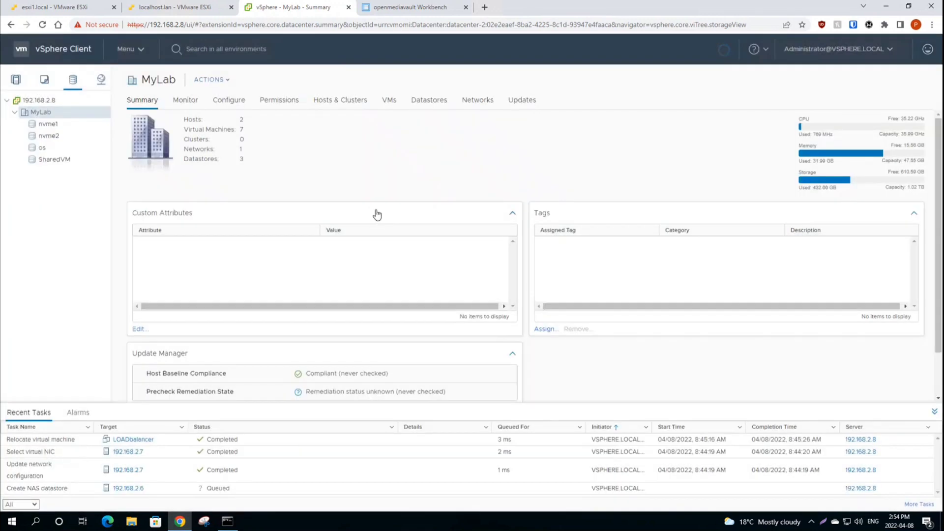
Step: Show the SharedVM summary and highlight its NFS 4.1 capacity with 3.02 TB free
{"action": "left_click", "coordinate": [51, 159]}
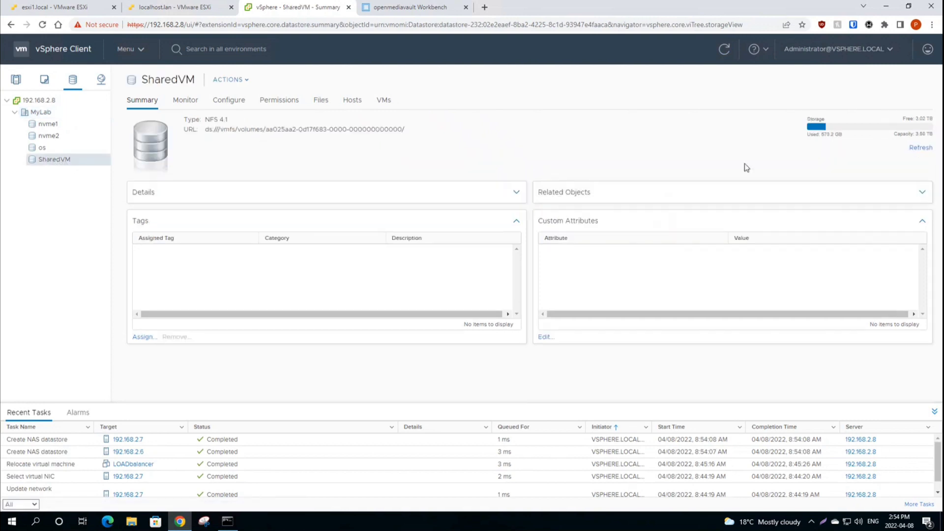
{"action": "left_click_drag", "start_coordinate": [903, 119], "coordinate": [927, 119]}
{"action": "left_click", "coordinate": [918, 134]}
{"action": "left_click_drag", "start_coordinate": [807, 118], "coordinate": [844, 140]}
{"action": "left_click", "coordinate": [516, 144]}
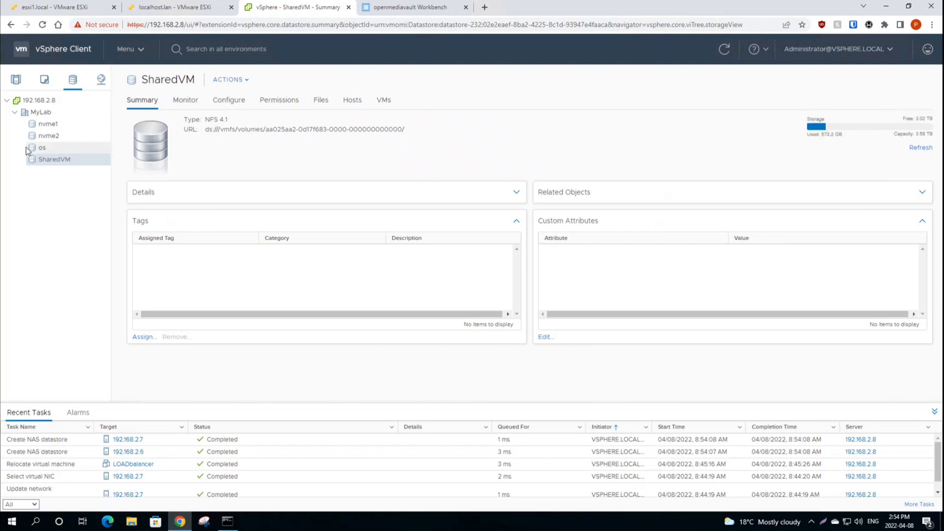
Step: Begin another New Datastore on MyLab, choosing NFS and version NFS 4.1
{"action": "left_click", "coordinate": [41, 113]}
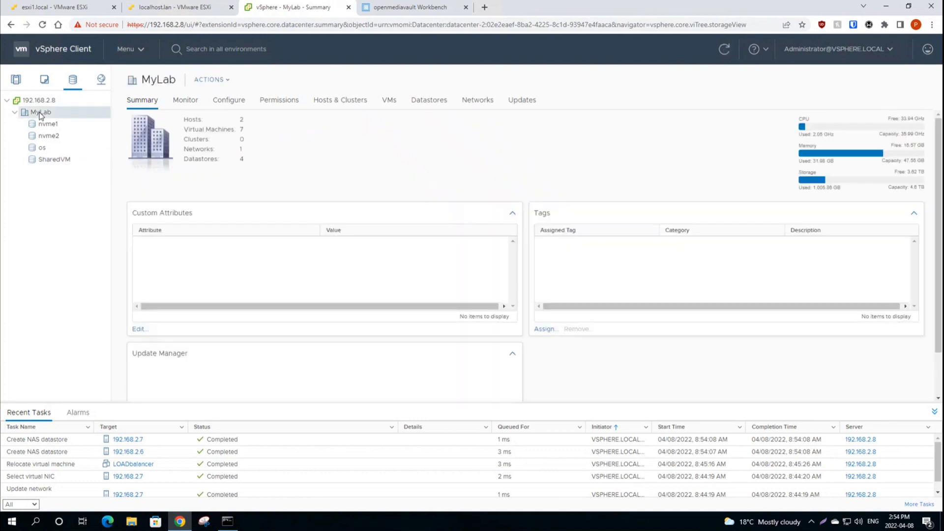
{"action": "right_click", "coordinate": [41, 113]}
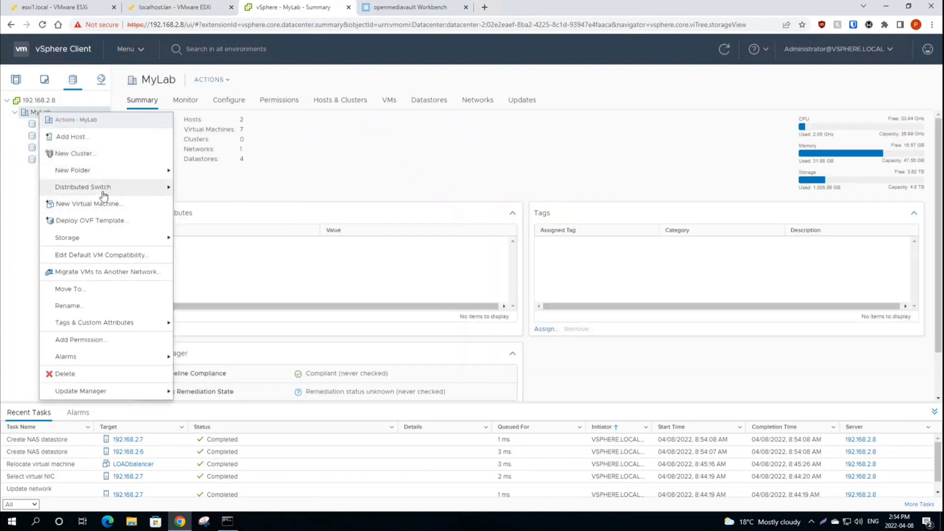
{"action": "mouse_move", "coordinate": [91, 240]}
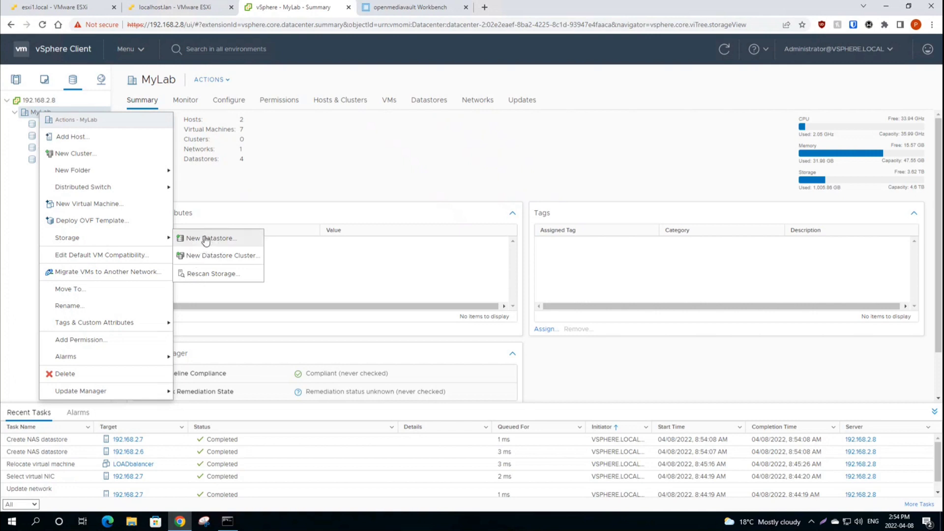
{"action": "left_click", "coordinate": [206, 242]}
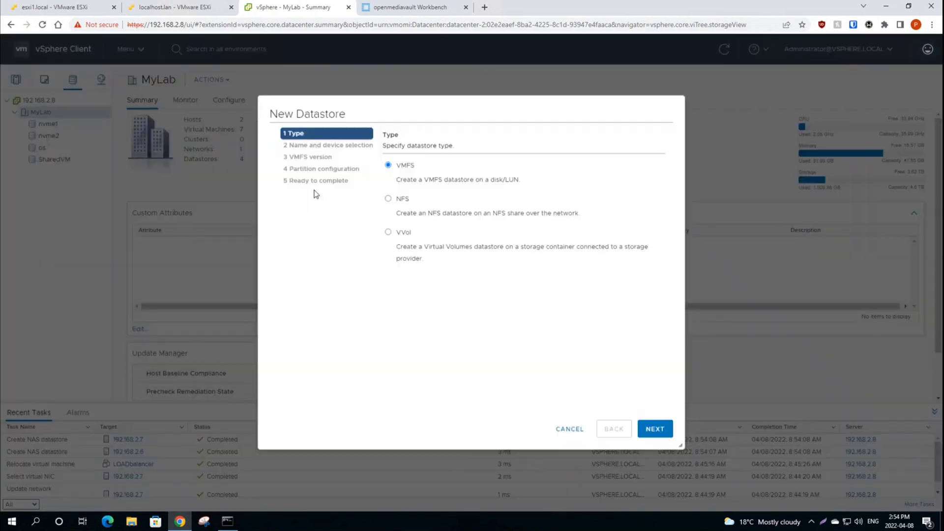
{"action": "left_click", "coordinate": [388, 198]}
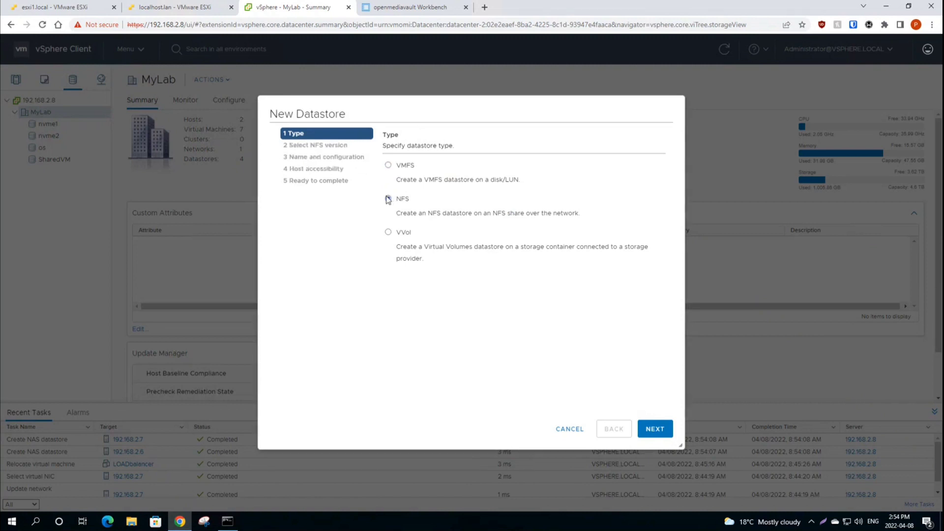
{"action": "left_click", "coordinate": [655, 429]}
{"action": "left_click", "coordinate": [388, 211]}
{"action": "left_click", "coordinate": [655, 428]}
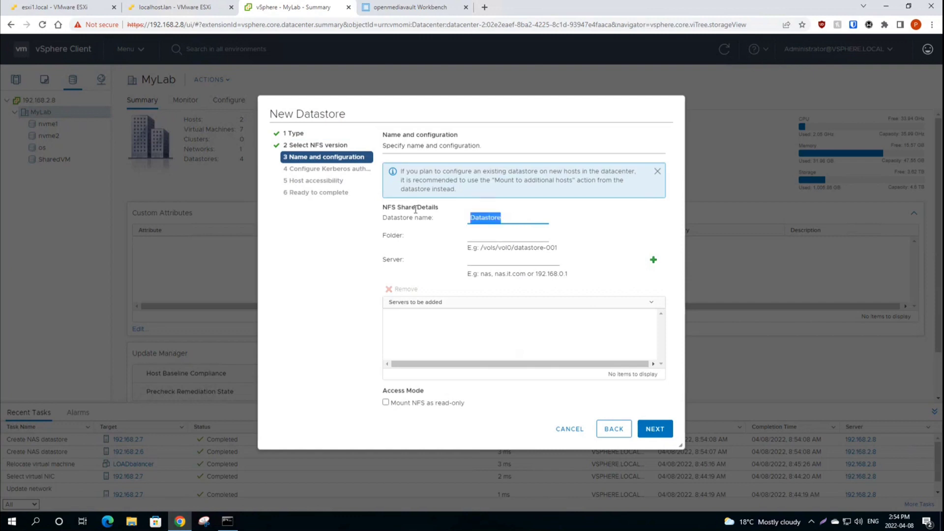
Step: Create datastore HB from 192.168.2.50 folder /hb on both hosts
{"action": "type", "text": "HB"}
{"action": "left_click", "coordinate": [480, 236]}
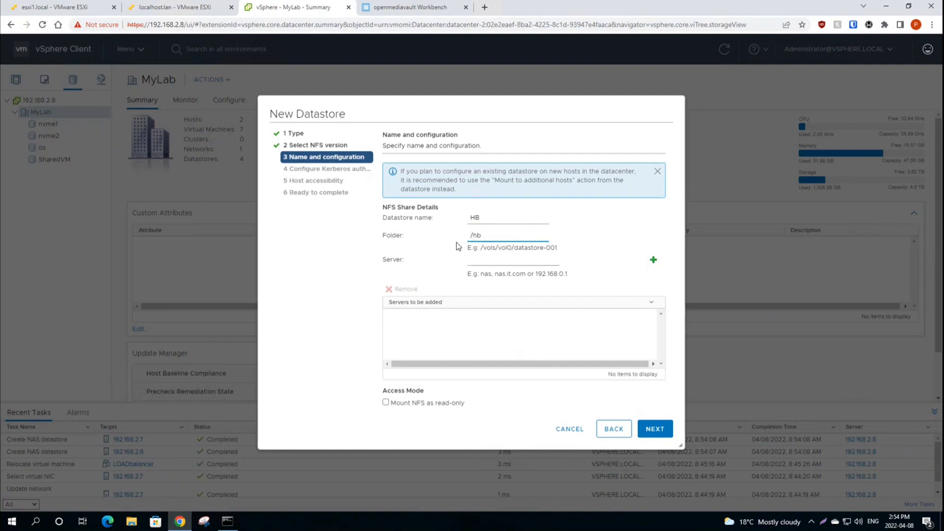
{"action": "left_click", "coordinate": [502, 259]}
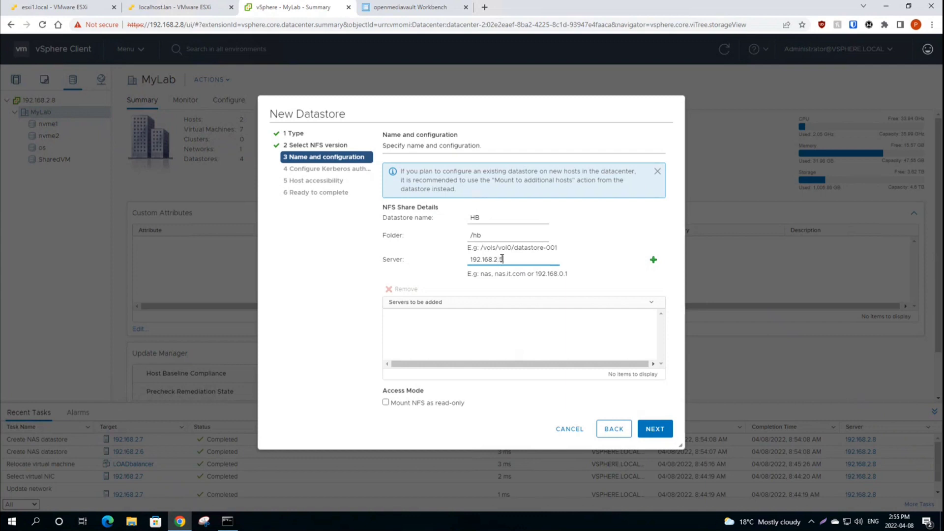
{"action": "type", "text": "192.168.2.50"}
{"action": "left_click", "coordinate": [653, 260]}
{"action": "left_click", "coordinate": [658, 432]}
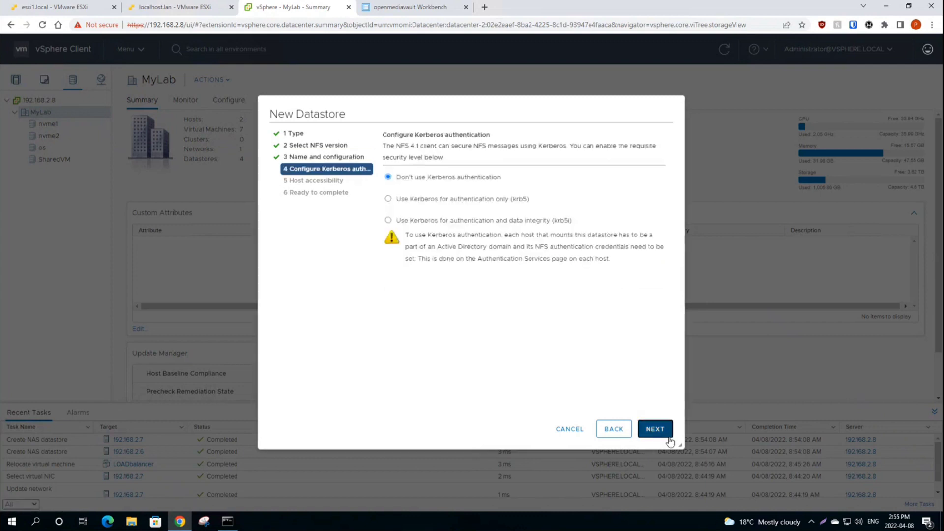
{"action": "left_click", "coordinate": [660, 434]}
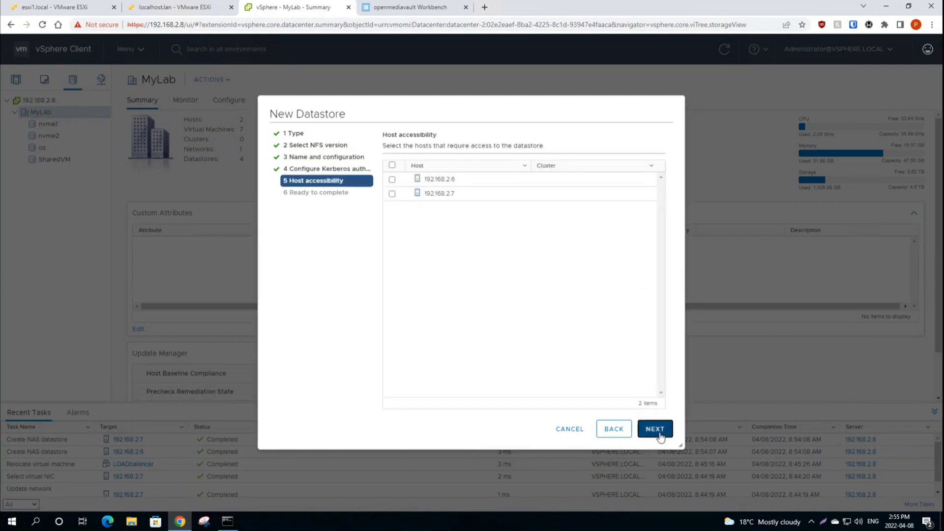
{"action": "left_click", "coordinate": [392, 165]}
{"action": "left_click", "coordinate": [656, 430]}
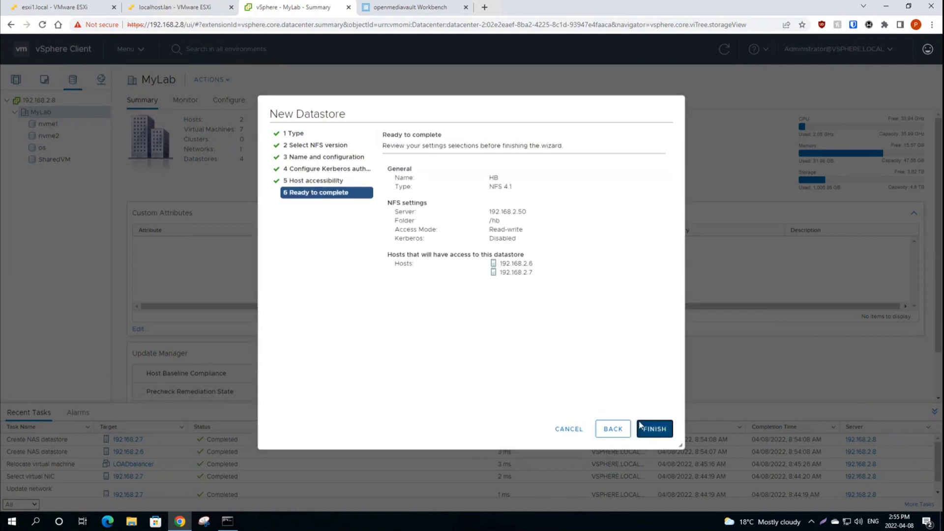
{"action": "left_click", "coordinate": [657, 430]}
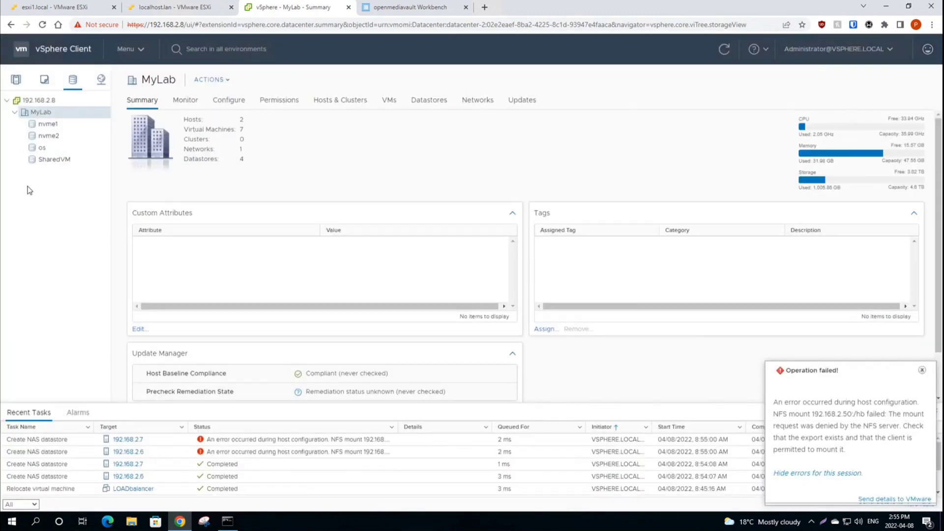
Step: Inspect both failed mount tasks, which report the NFS server denied access
{"action": "left_click", "coordinate": [310, 442]}
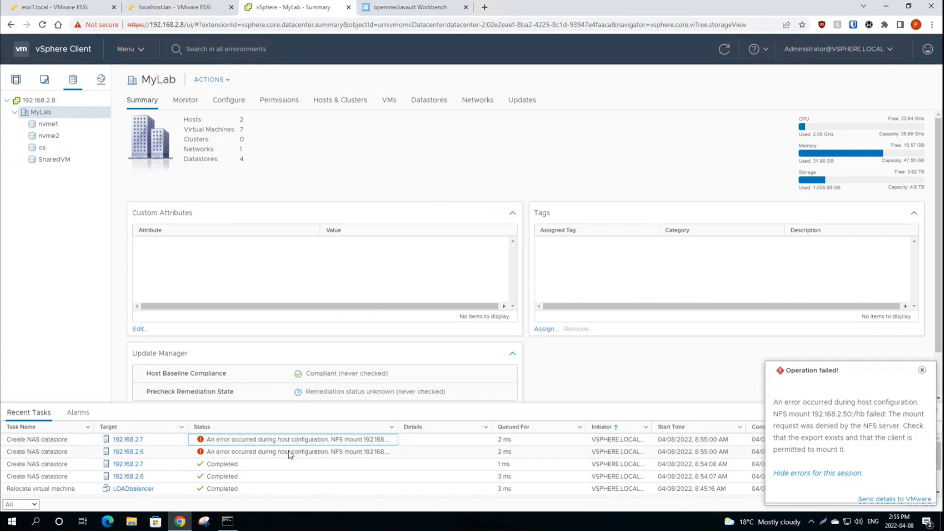
{"action": "left_click", "coordinate": [252, 452]}
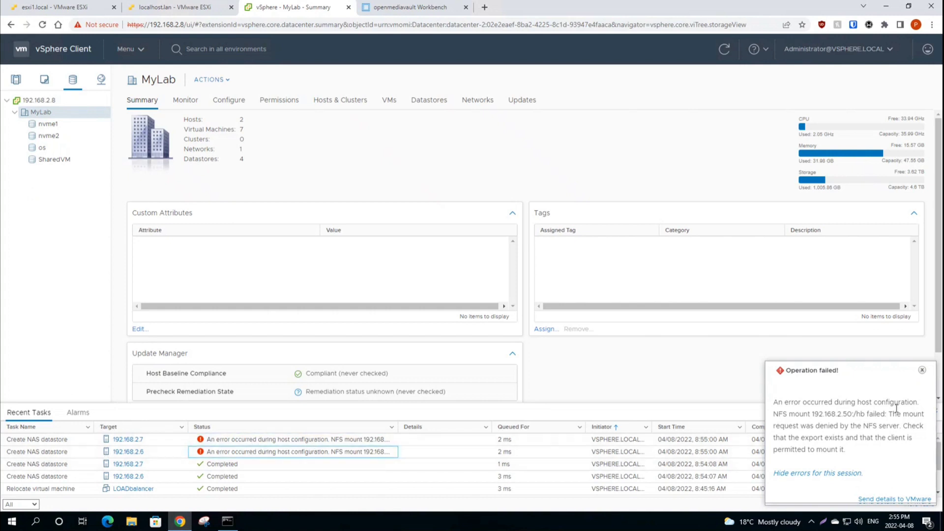
{"action": "key", "text": "Down"}
{"action": "key", "text": "Down"}
Step: Check the HB NFS share settings and find the HB shared folder's path is uppercase HB/
{"action": "left_click", "coordinate": [408, 7]}
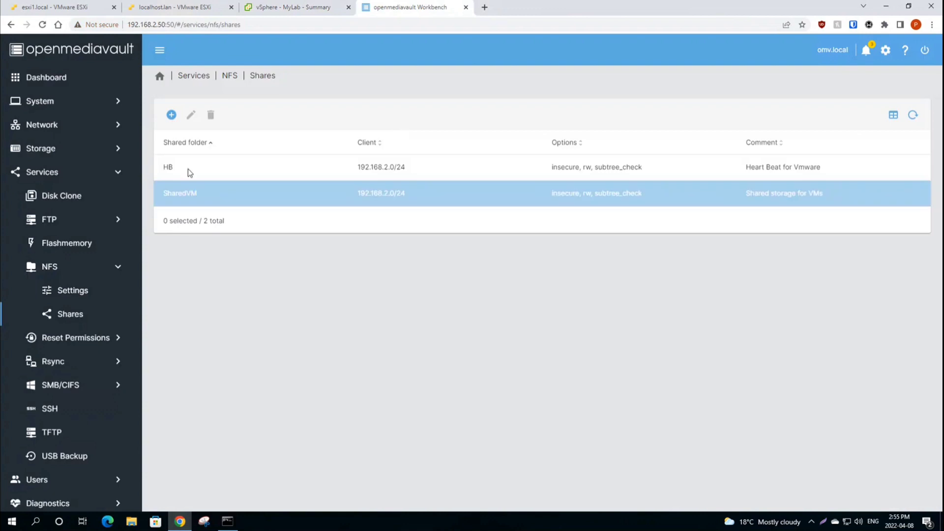
{"action": "left_click", "coordinate": [321, 173]}
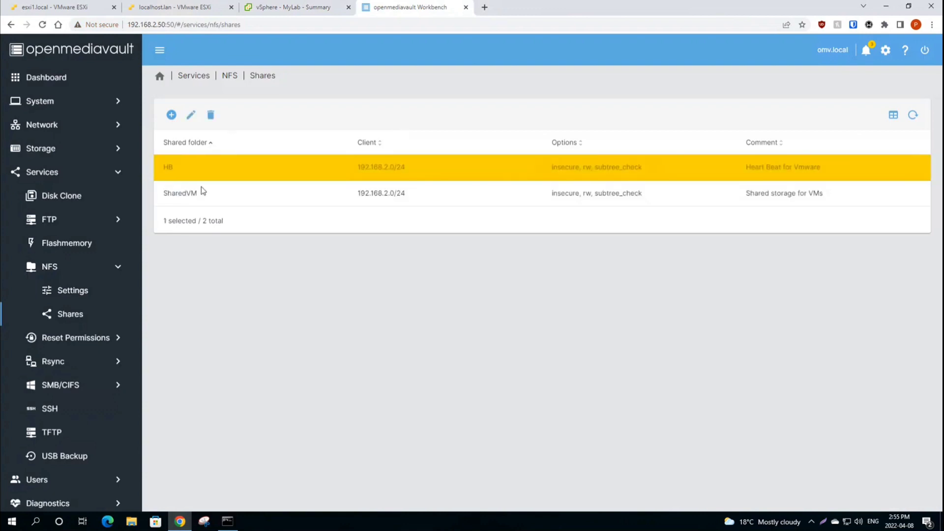
{"action": "left_click", "coordinate": [191, 115]}
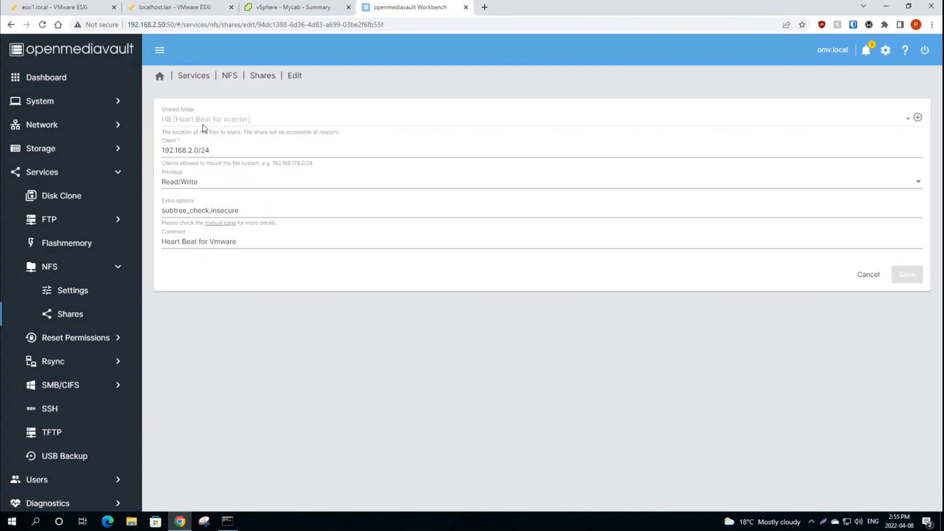
{"action": "left_click", "coordinate": [47, 149]}
{"action": "left_click", "coordinate": [69, 267]}
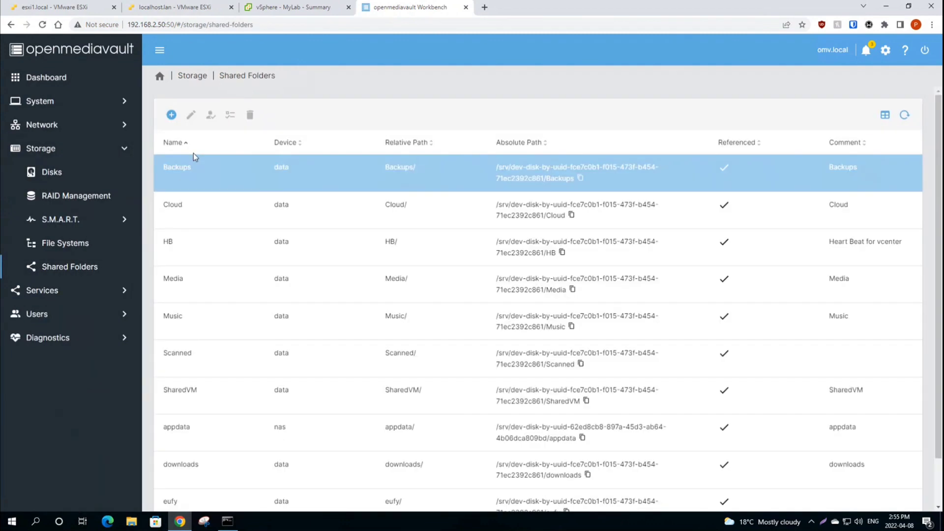
{"action": "left_click", "coordinate": [320, 248]}
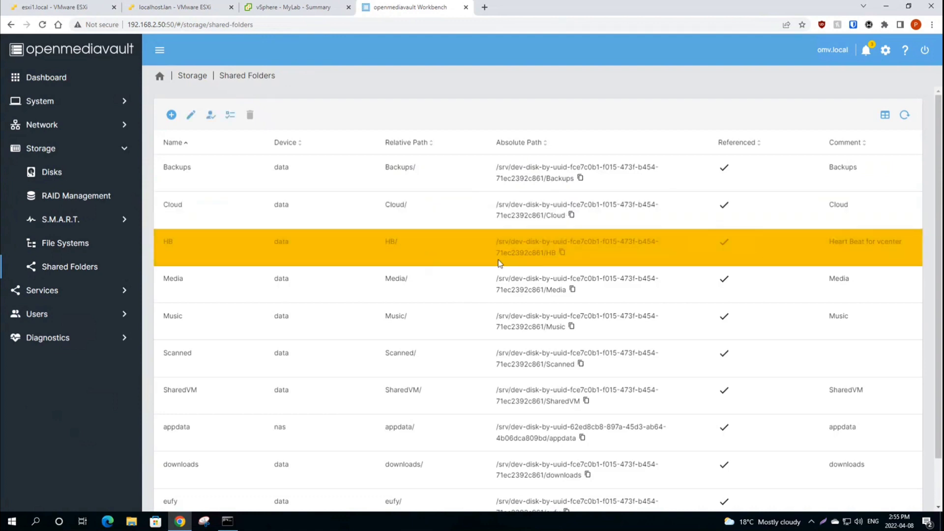
{"action": "left_click", "coordinate": [290, 8]}
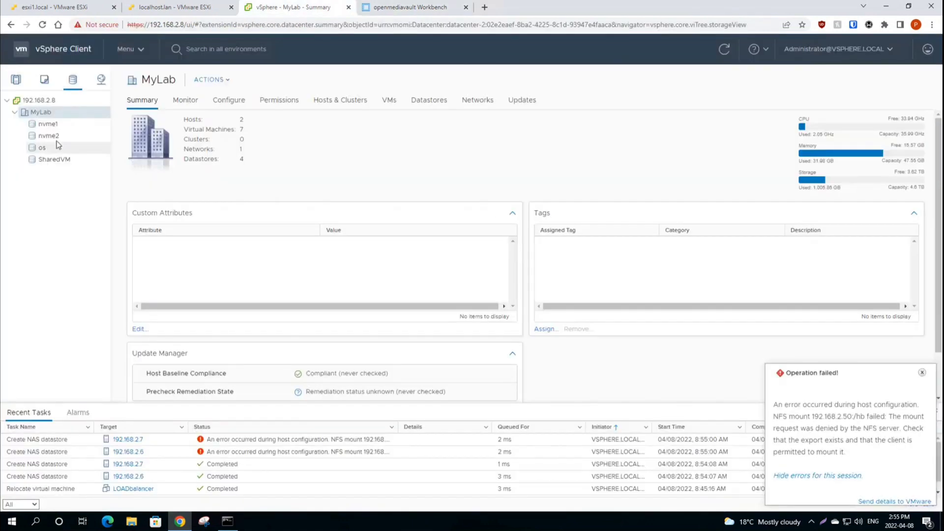
Step: Reopen the New Datastore wizard on MyLab with NFS type and NFS 4.1
{"action": "right_click", "coordinate": [41, 113]}
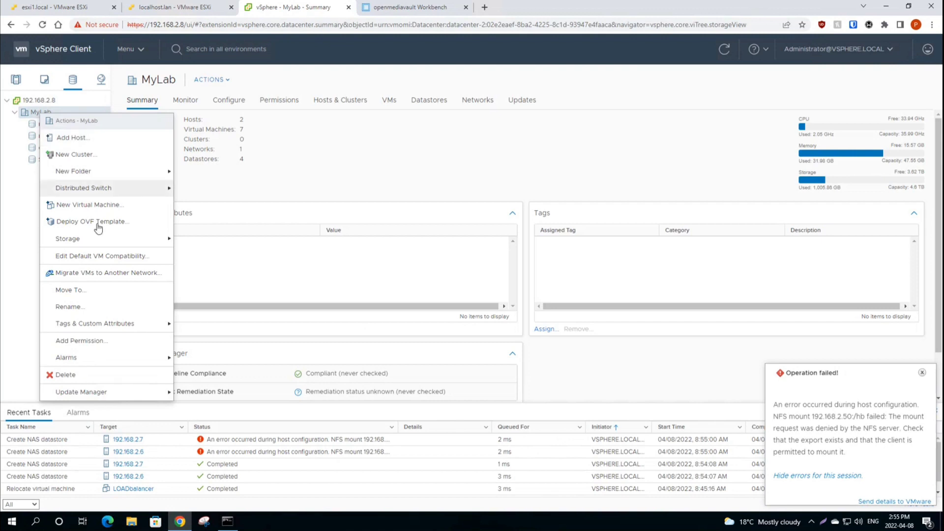
{"action": "left_click", "coordinate": [200, 239]}
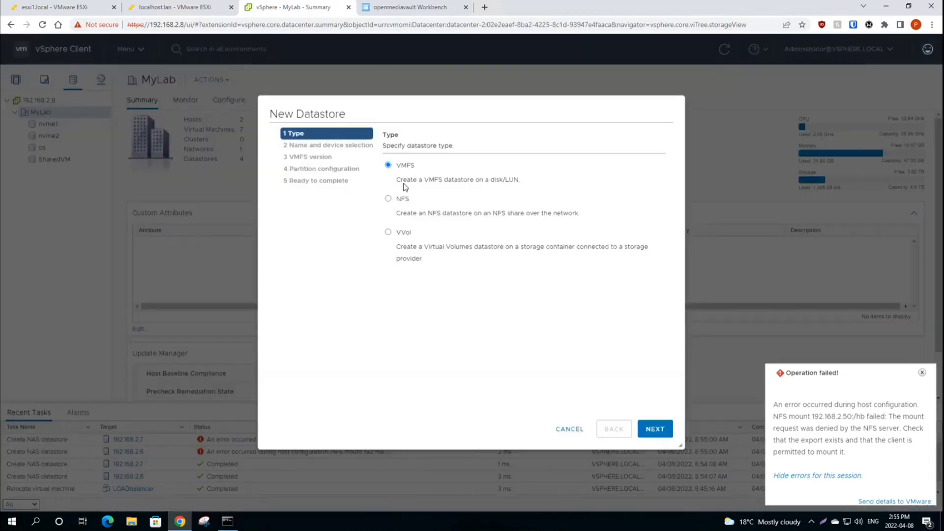
{"action": "left_click", "coordinate": [395, 198]}
{"action": "left_click", "coordinate": [658, 432]}
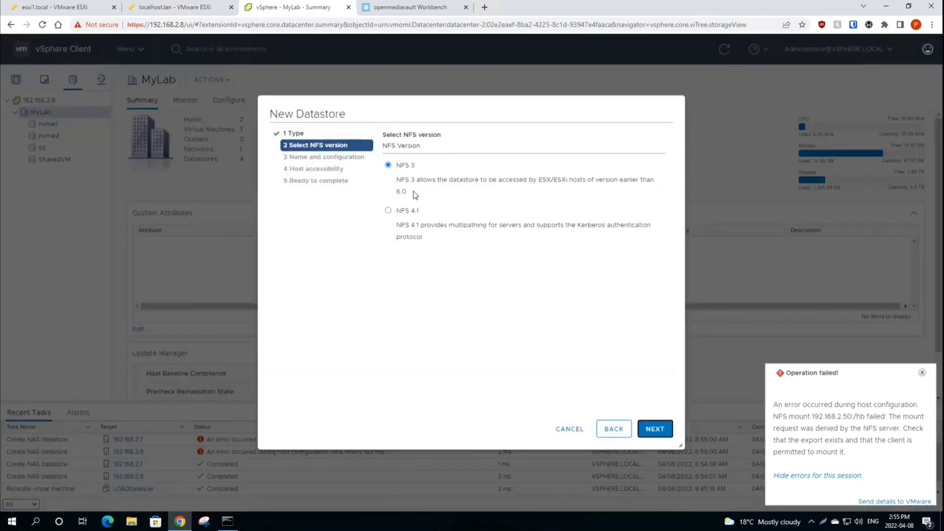
{"action": "left_click", "coordinate": [388, 211]}
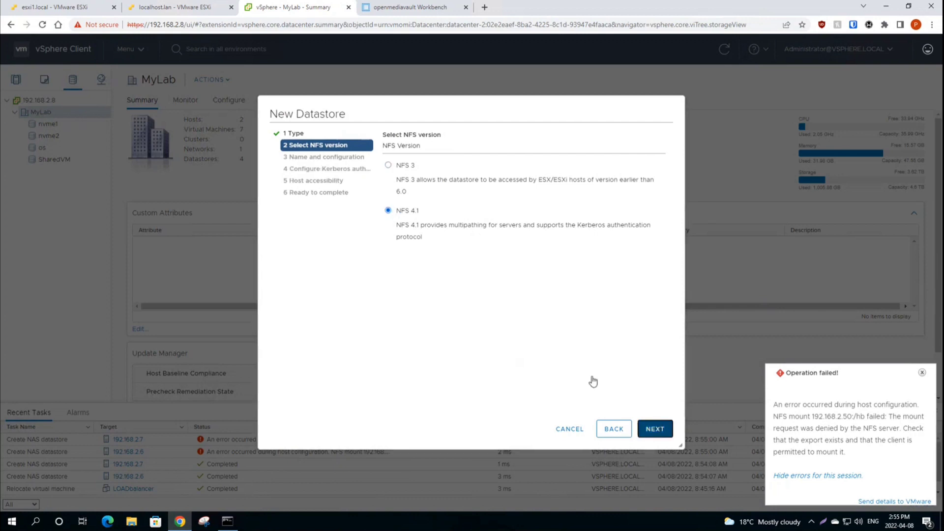
{"action": "left_click", "coordinate": [655, 429]}
Step: Create datastore HB from 192.168.2.50 folder /HB, mounted on both hosts
{"action": "type", "text": "HB"}
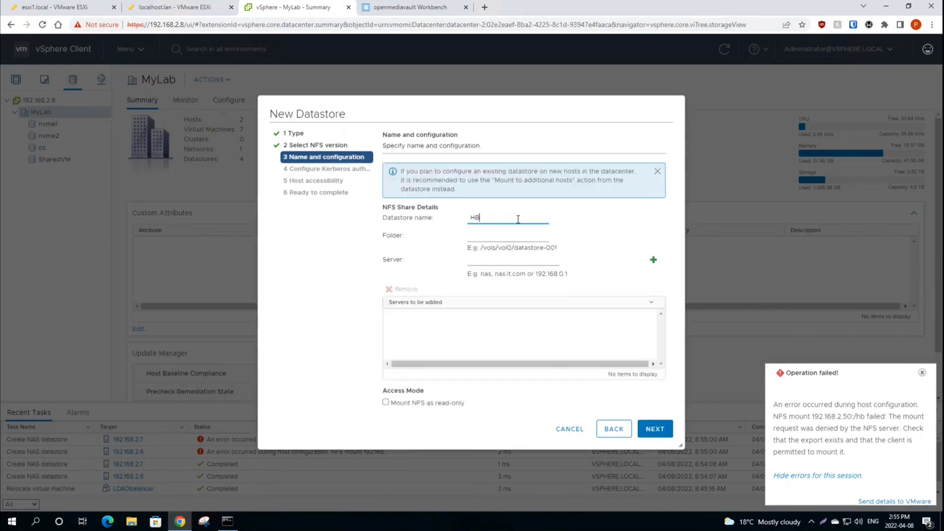
{"action": "key", "text": "Tab"}
{"action": "key", "text": "Tab"}
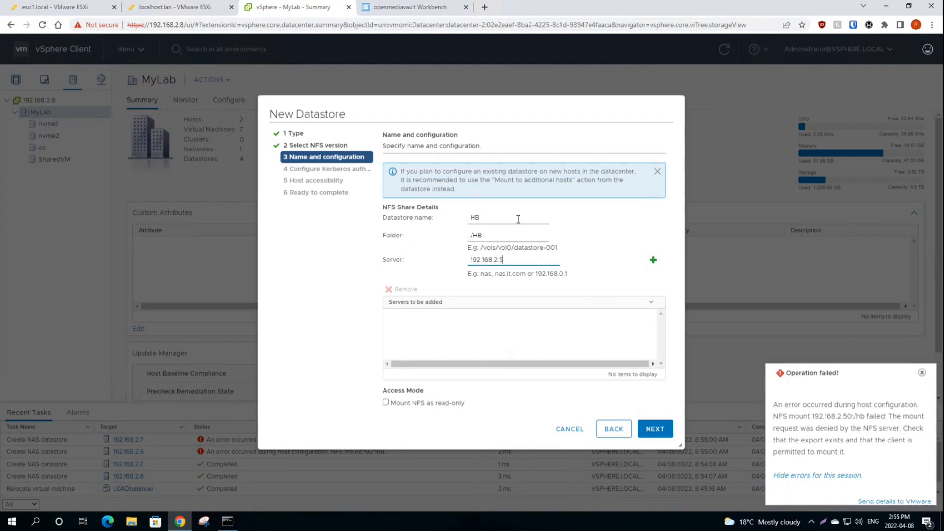
{"action": "left_click", "coordinate": [654, 260]}
{"action": "left_click", "coordinate": [653, 432]}
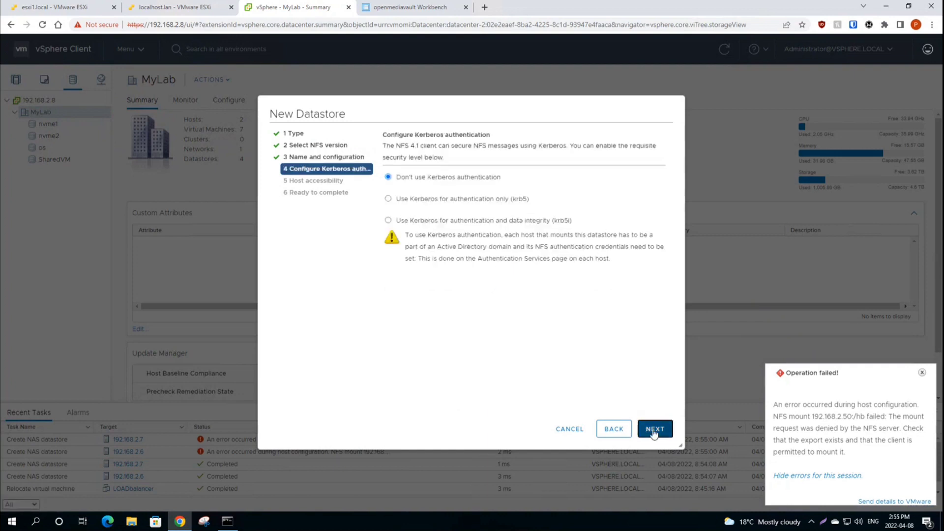
{"action": "left_click", "coordinate": [653, 432]}
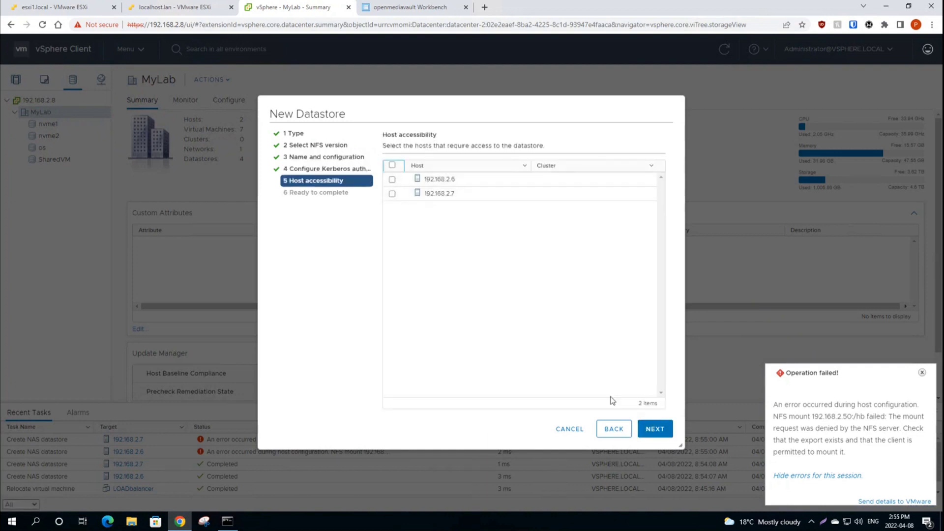
{"action": "left_click", "coordinate": [392, 166]}
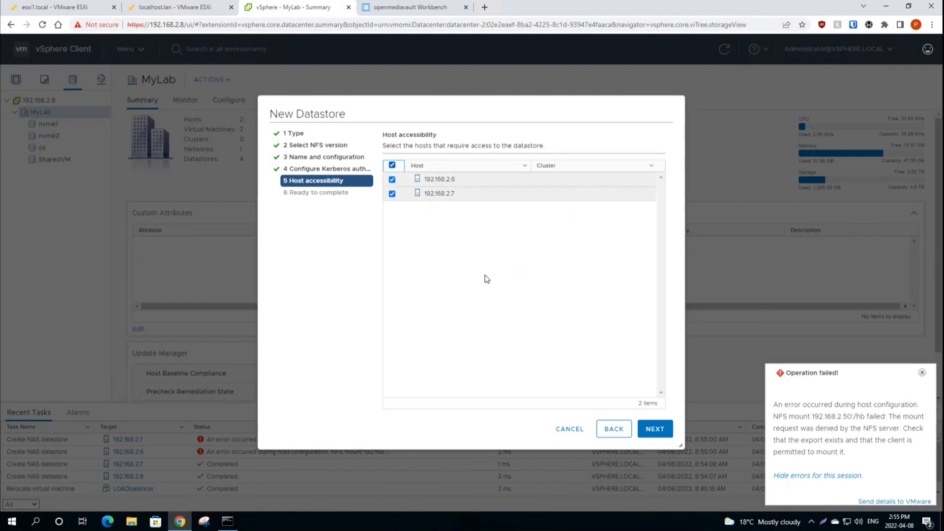
{"action": "left_click", "coordinate": [655, 428]}
{"action": "left_click", "coordinate": [655, 429]}
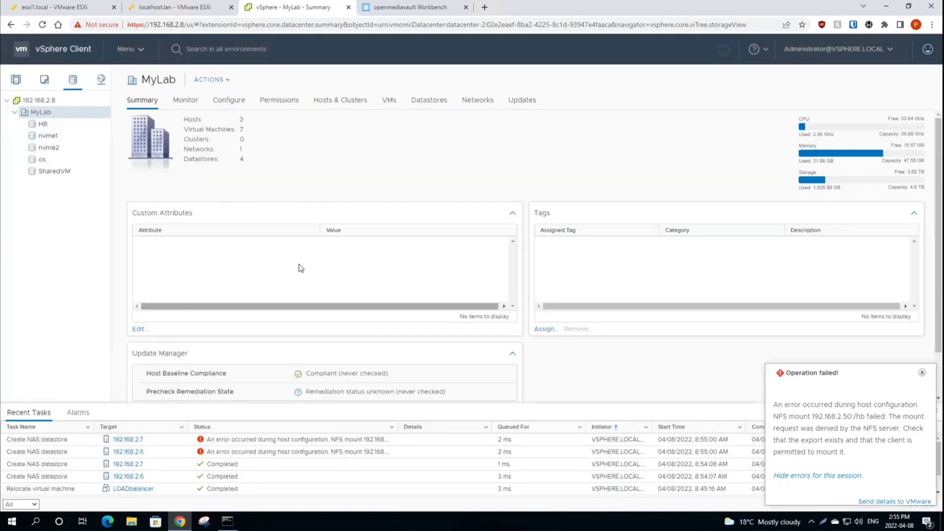
Step: Open the HB datastore summary and highlight its capacity and usage figures
{"action": "left_click", "coordinate": [46, 128]}
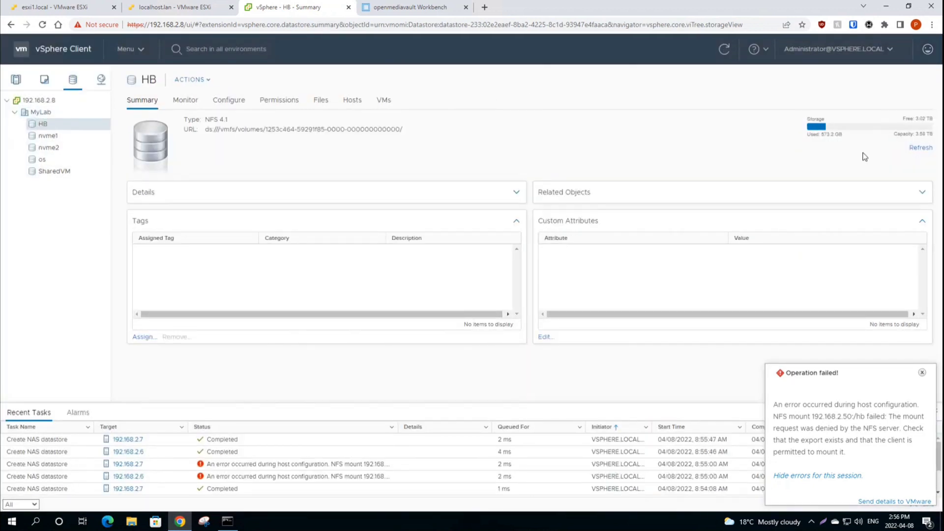
{"action": "left_click_drag", "start_coordinate": [809, 120], "coordinate": [933, 141]}
{"action": "left_click", "coordinate": [865, 138]}
{"action": "left_click_drag", "start_coordinate": [807, 118], "coordinate": [588, 126]}
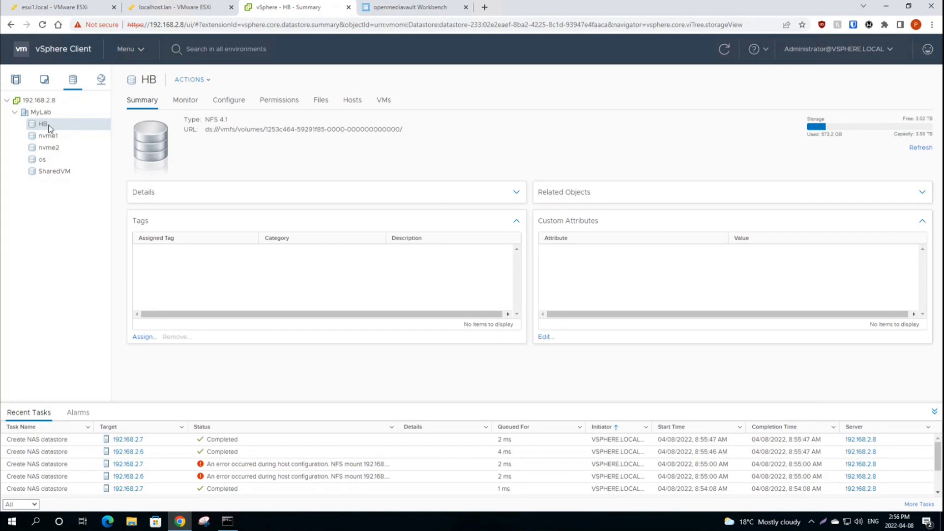
Step: Look over the HB datastore's actions menu, then view the SharedVM datastore summary
{"action": "right_click", "coordinate": [48, 128]}
{"action": "key", "text": "Escape"}
{"action": "right_click", "coordinate": [48, 129]}
{"action": "left_click", "coordinate": [40, 127]}
{"action": "right_click", "coordinate": [38, 129]}
{"action": "left_click", "coordinate": [38, 129]}
{"action": "left_click", "coordinate": [54, 172]}
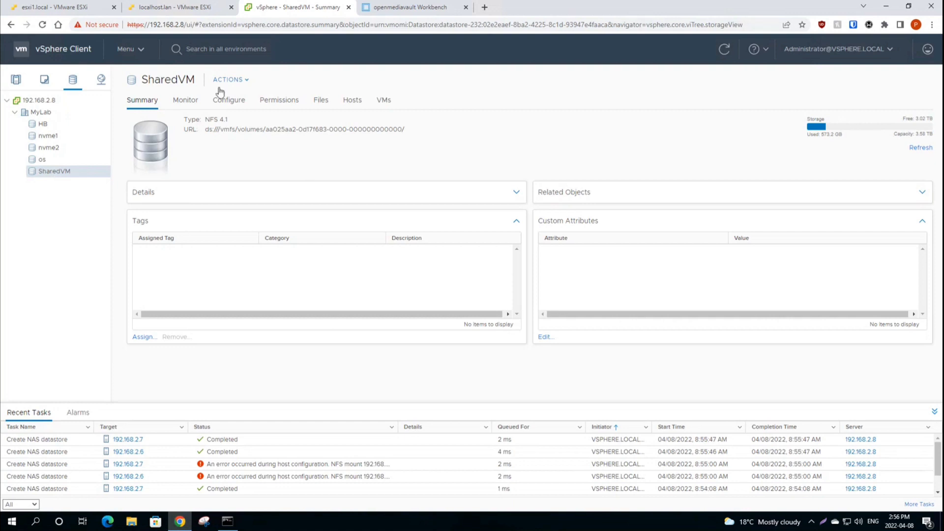
{"action": "left_click", "coordinate": [15, 79]}
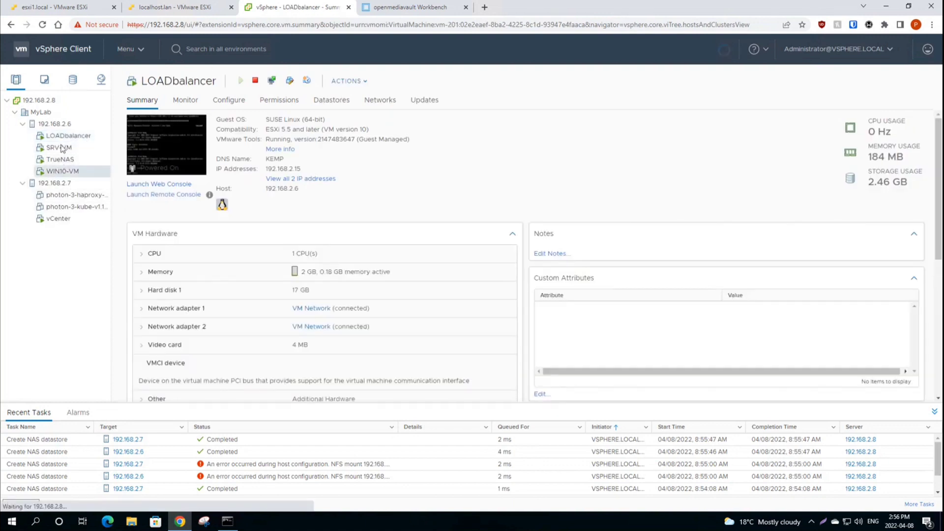
Step: Start migrating LOADbalancer, changing both compute resource and storage
{"action": "left_click", "coordinate": [63, 171]}
{"action": "left_click", "coordinate": [69, 136]}
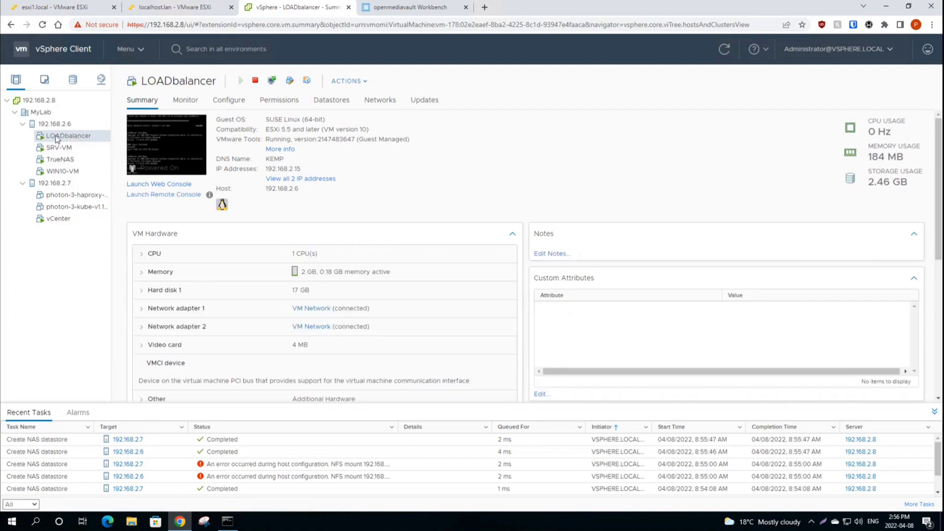
{"action": "right_click", "coordinate": [57, 140]}
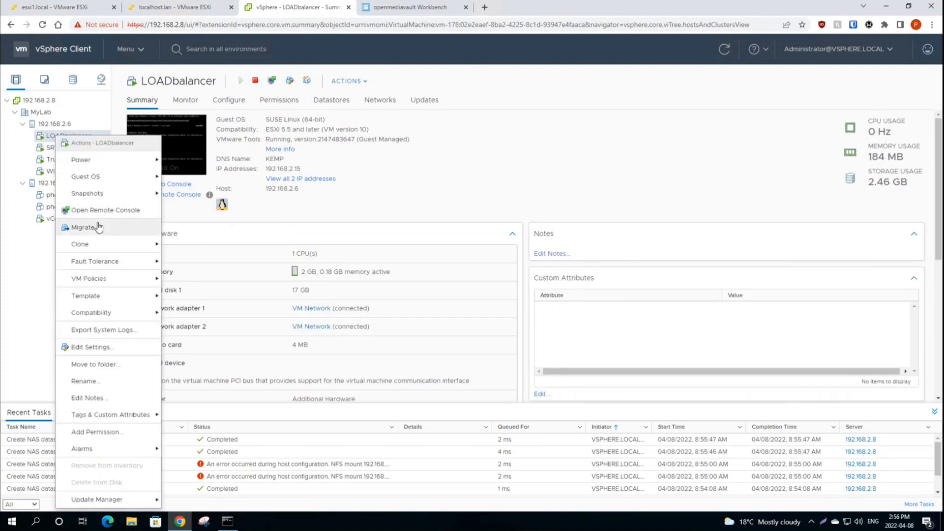
{"action": "left_click", "coordinate": [94, 229]}
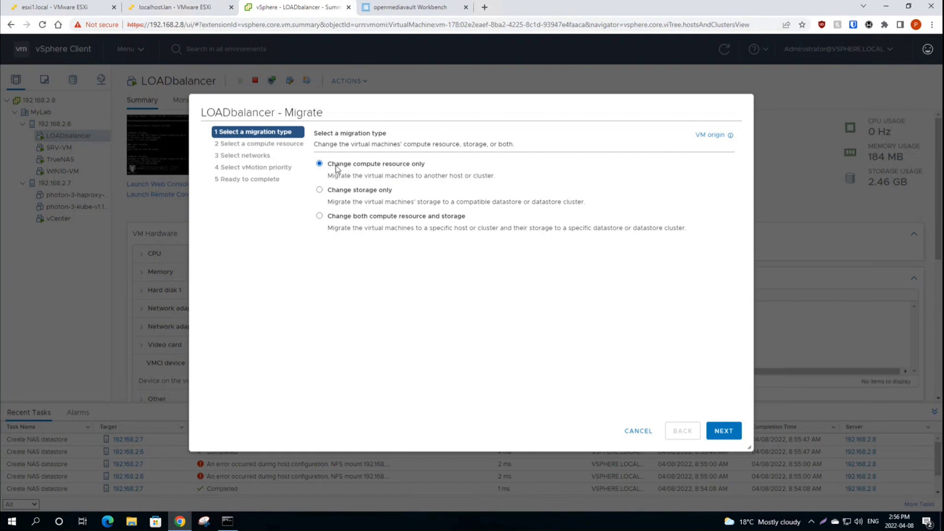
{"action": "left_click", "coordinate": [338, 191]}
{"action": "left_click", "coordinate": [346, 168]}
{"action": "left_click", "coordinate": [355, 219]}
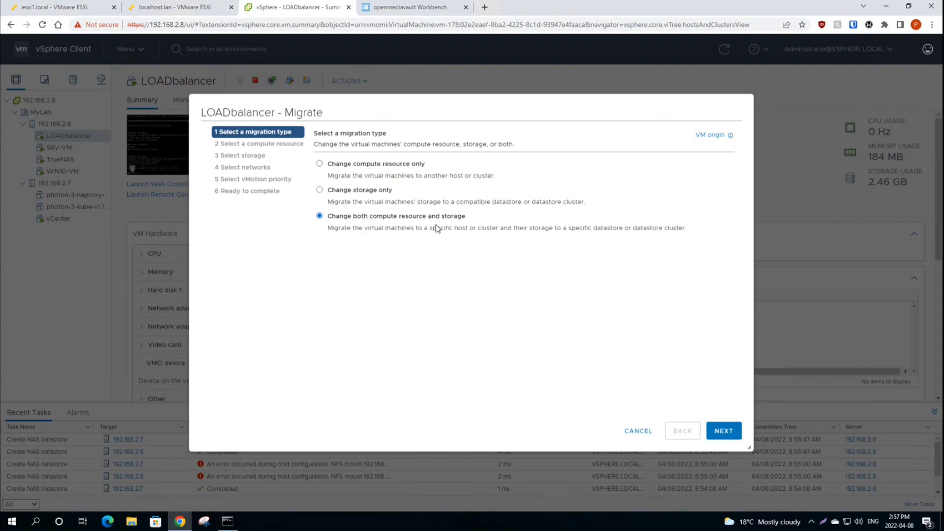
Step: Pick host 192.168.2.6 in MyLab as the compute resource
{"action": "left_click", "coordinate": [723, 430]}
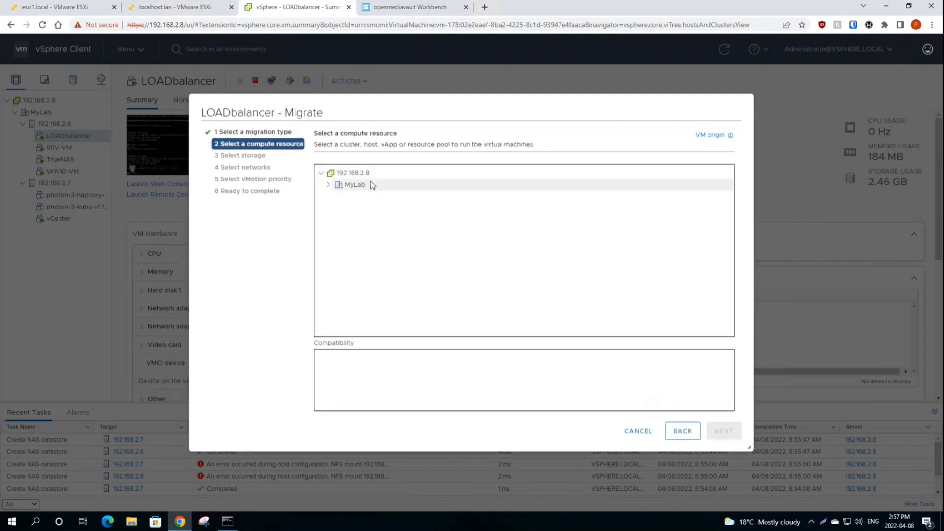
{"action": "left_click", "coordinate": [328, 185]}
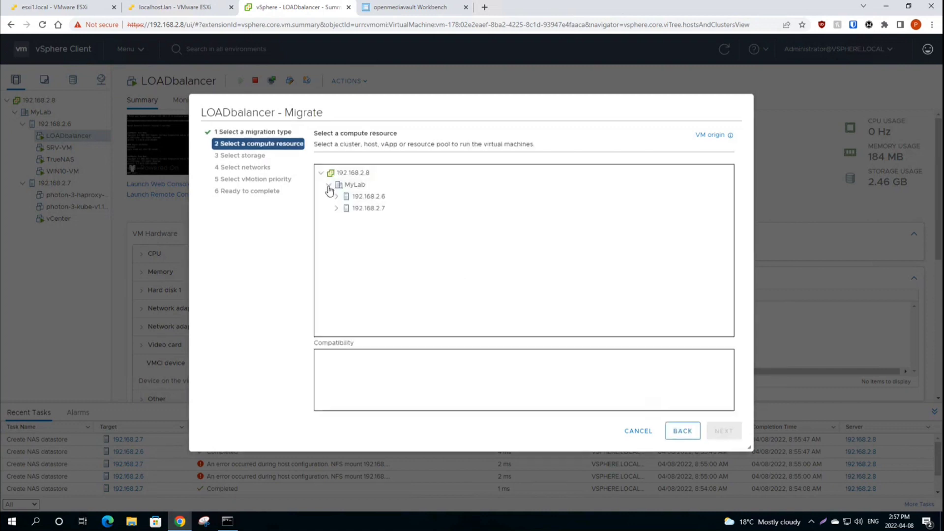
{"action": "left_click", "coordinate": [356, 211]}
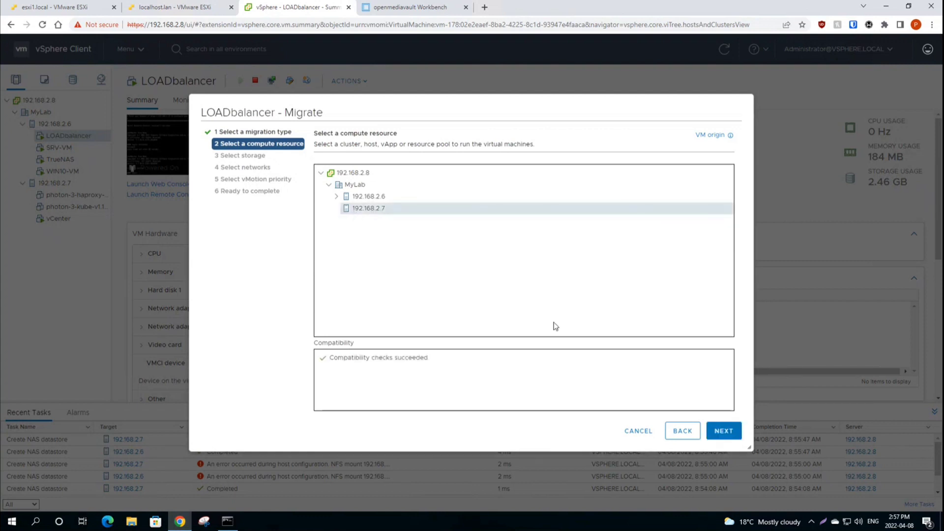
{"action": "left_click", "coordinate": [356, 197]}
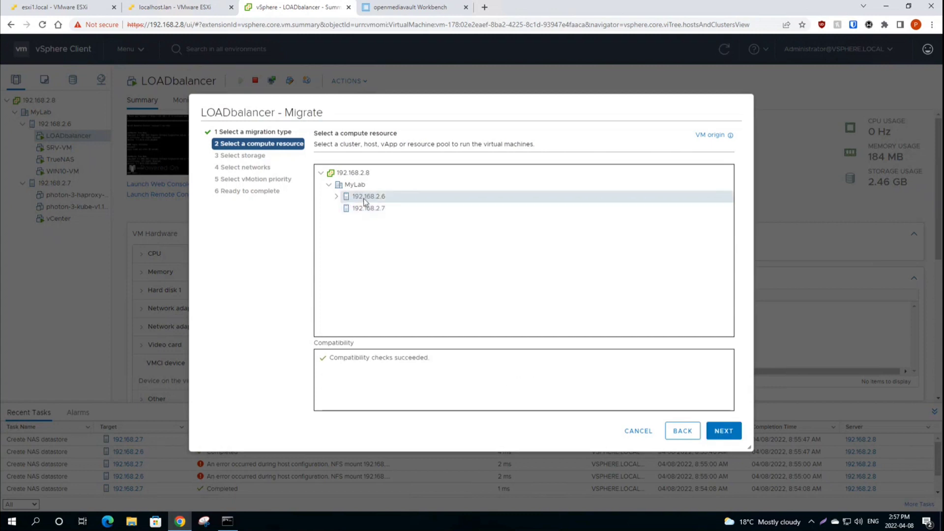
{"action": "left_click", "coordinate": [721, 432]}
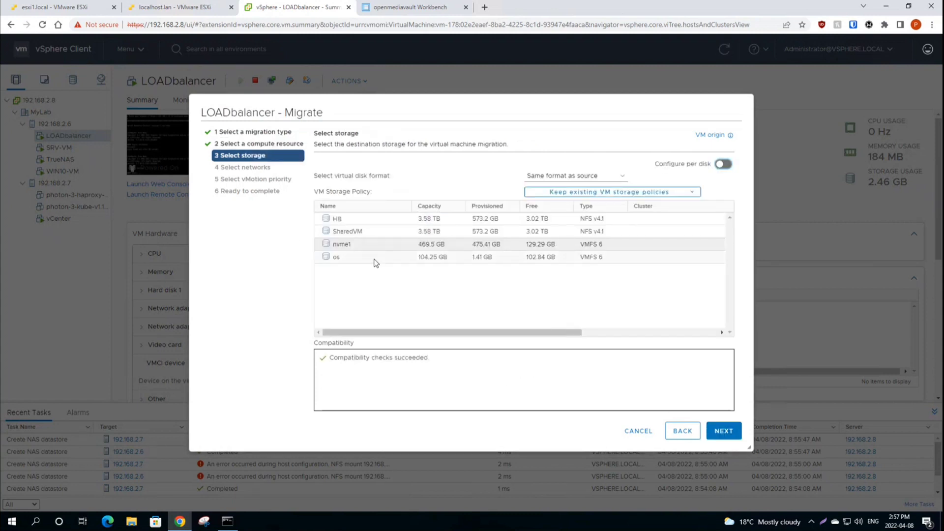
Step: Choose SharedVM with Thin Provision, keeping default networks and high vMotion priority
{"action": "left_click", "coordinate": [354, 232]}
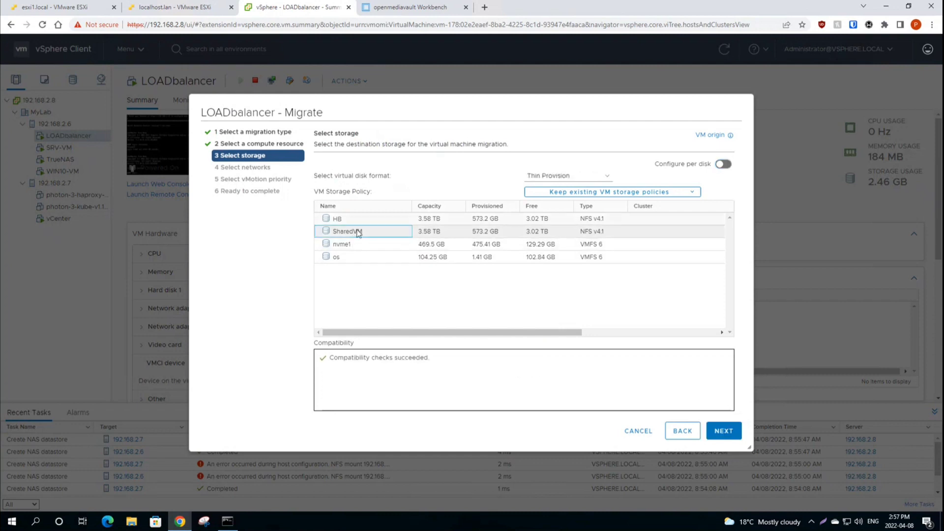
{"action": "left_click", "coordinate": [723, 431]}
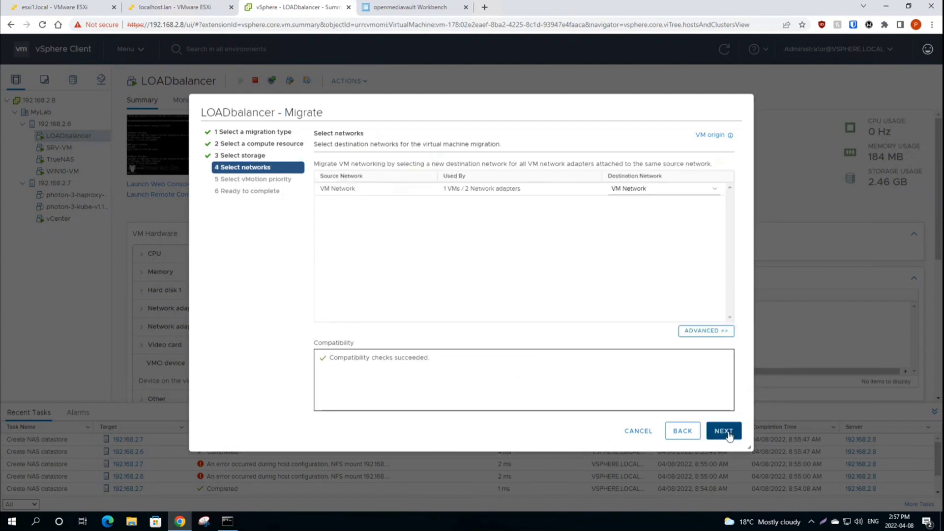
{"action": "left_click", "coordinate": [727, 434]}
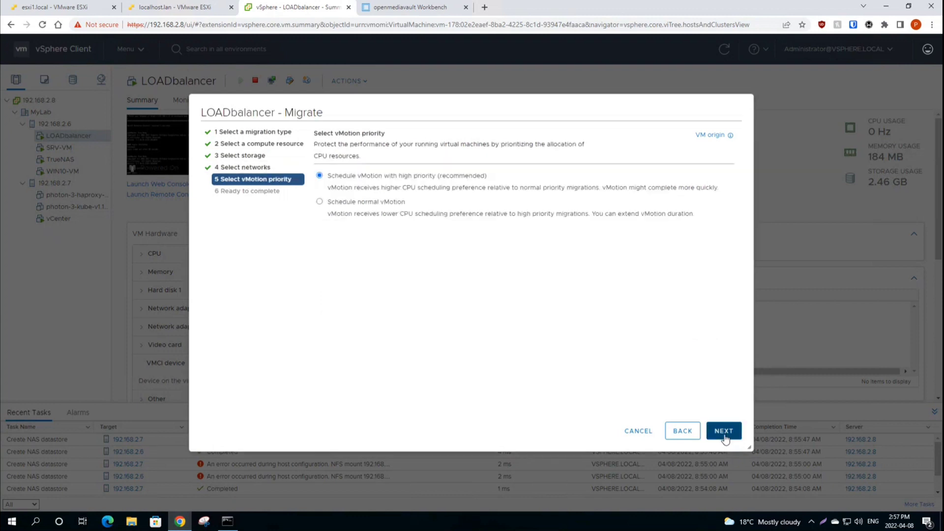
{"action": "left_click", "coordinate": [723, 431]}
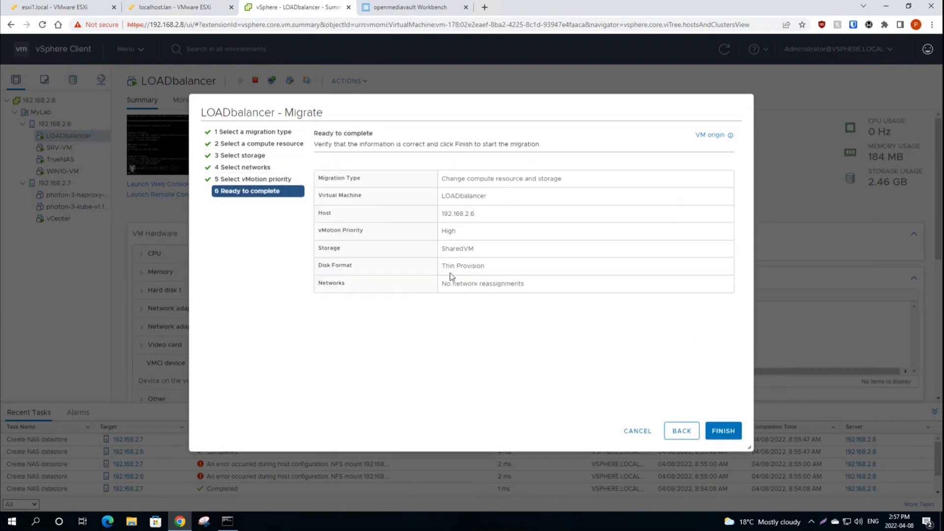
Step: Finish the Migrate wizard to start relocating LOADbalancer to SharedVM, then check host 192.168.2.6's switches
{"action": "left_click", "coordinate": [723, 431]}
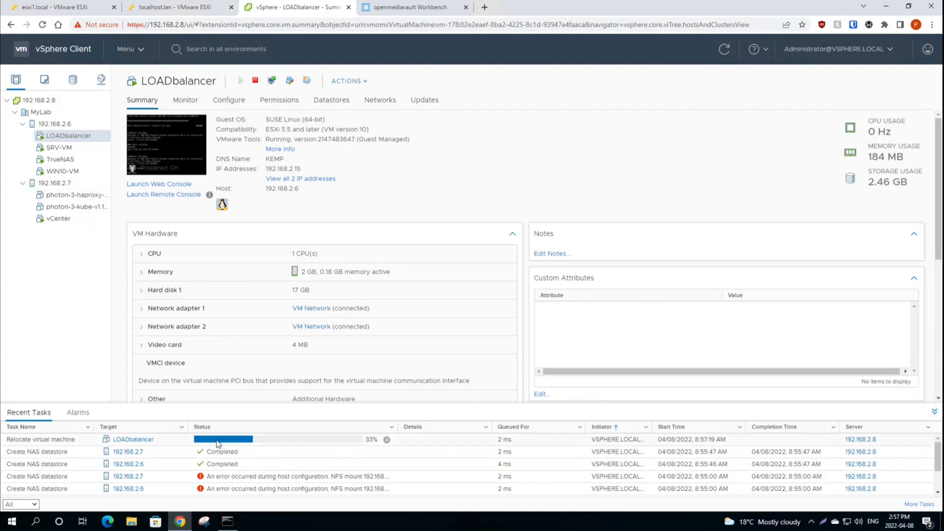
{"action": "left_click", "coordinate": [56, 123]}
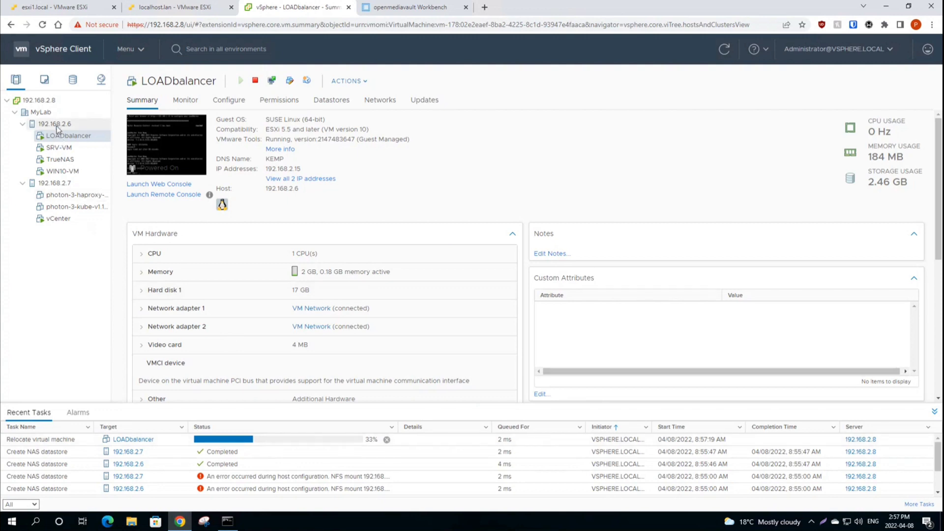
{"action": "left_click", "coordinate": [59, 136]}
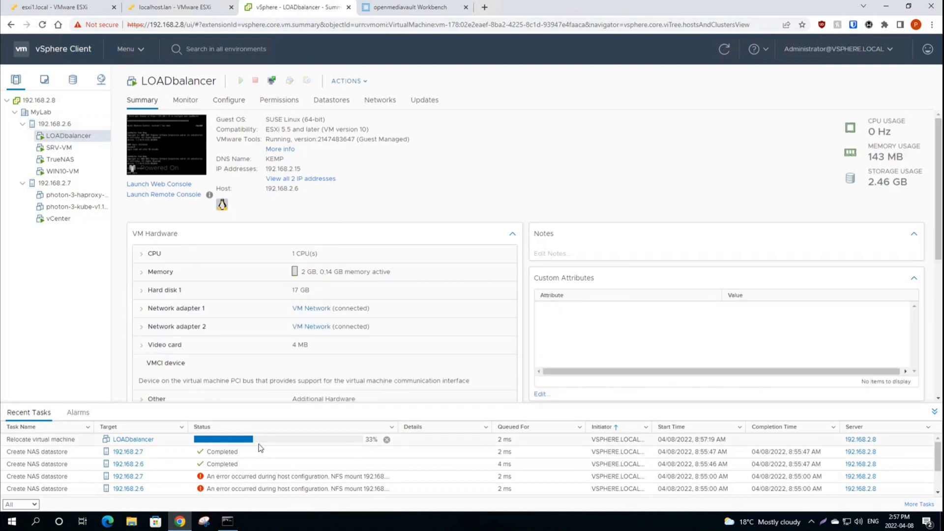
Step: While the Relocate task runs, check the NAS shared folders and host 192.168.2.6's details
{"action": "left_click", "coordinate": [399, 9]}
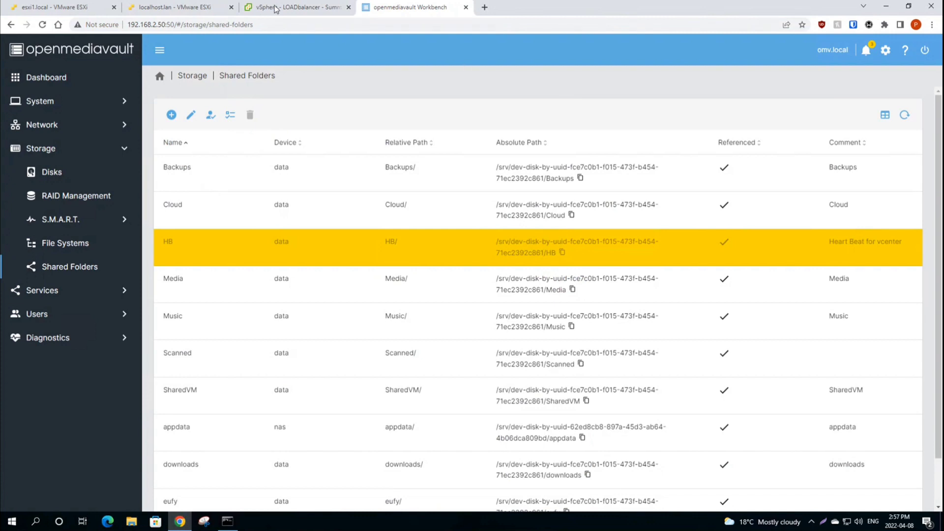
{"action": "left_click", "coordinate": [276, 9]}
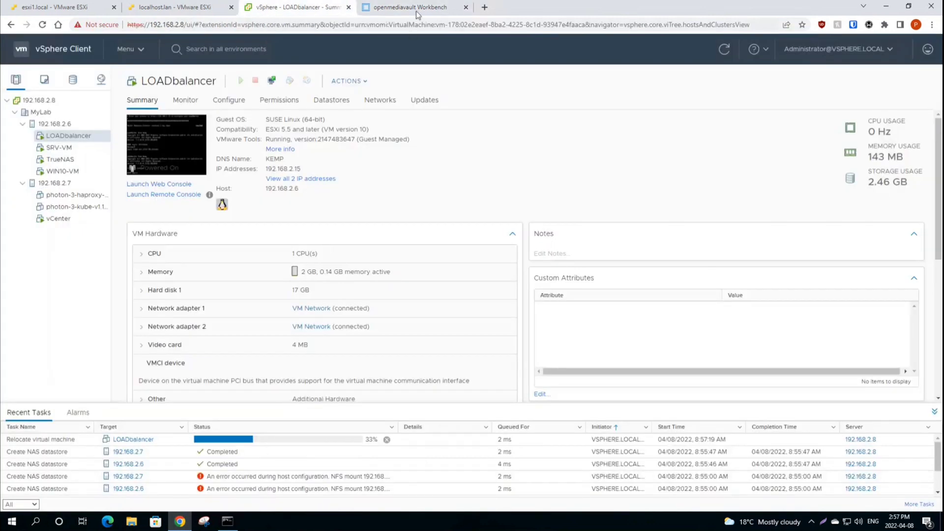
{"action": "left_click", "coordinate": [416, 11]}
{"action": "left_click", "coordinate": [320, 8]}
{"action": "left_click", "coordinate": [54, 125]}
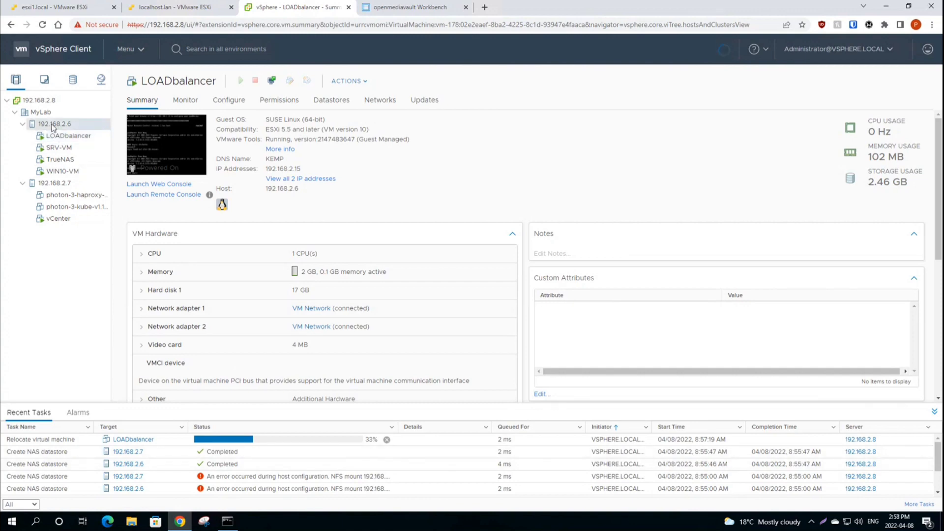
{"action": "left_click", "coordinate": [51, 134]}
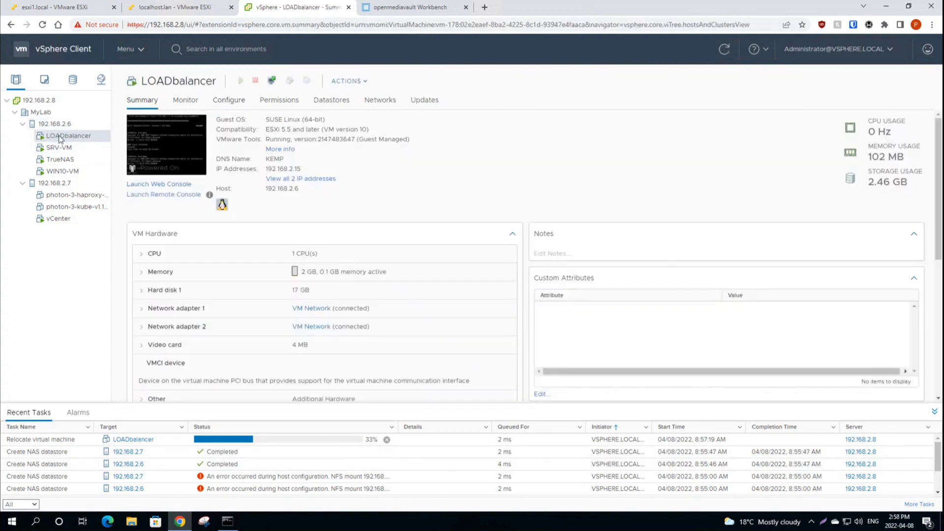
{"action": "left_click", "coordinate": [54, 126]}
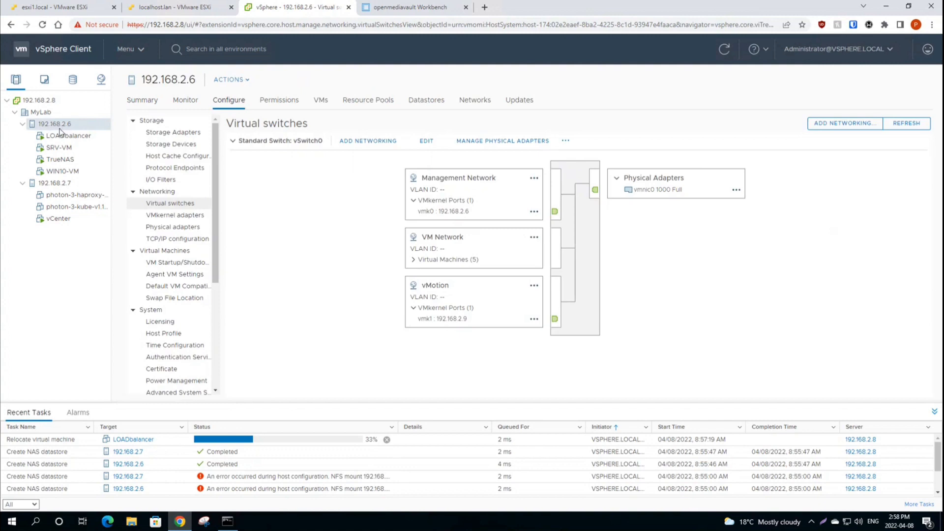
Step: Switch back and forth between hosts 192.168.2.7 and 192.168.2.6 comparing their virtual switch setups
{"action": "left_click", "coordinate": [60, 134]}
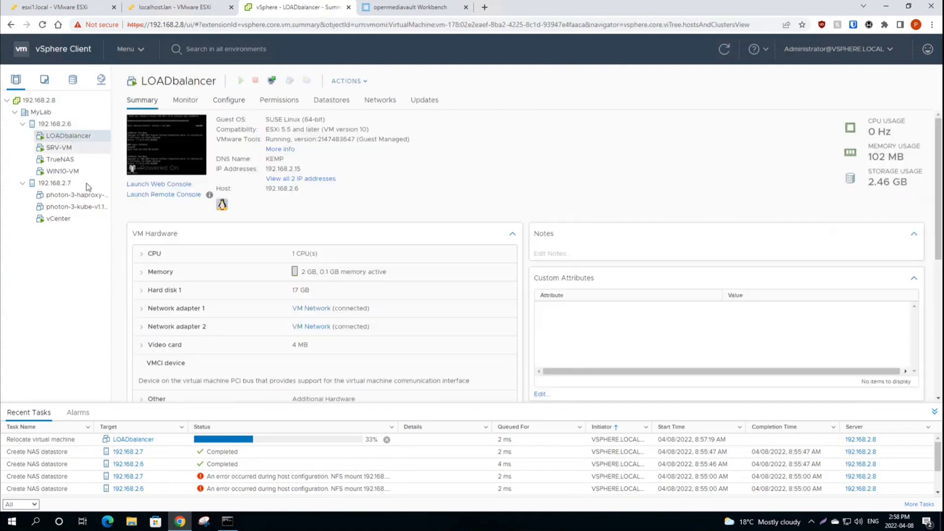
{"action": "left_click", "coordinate": [53, 183]}
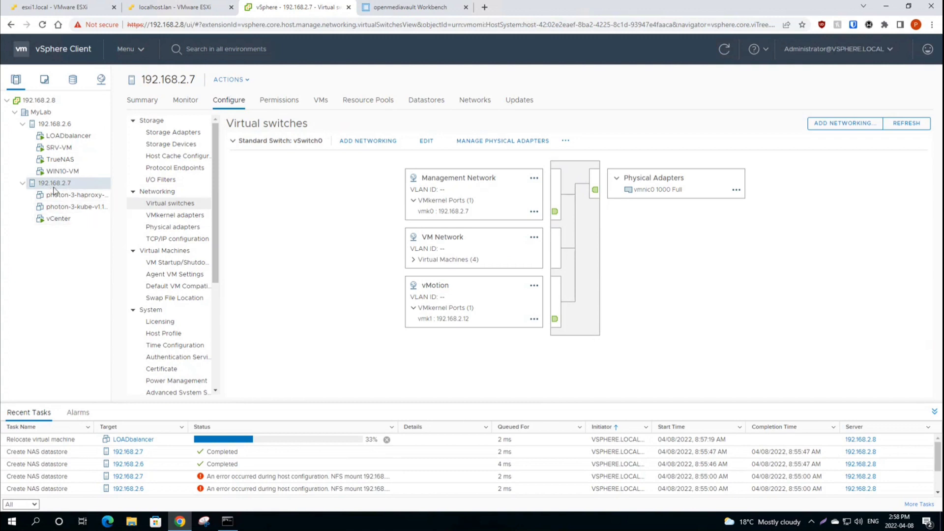
{"action": "left_click", "coordinate": [56, 125]}
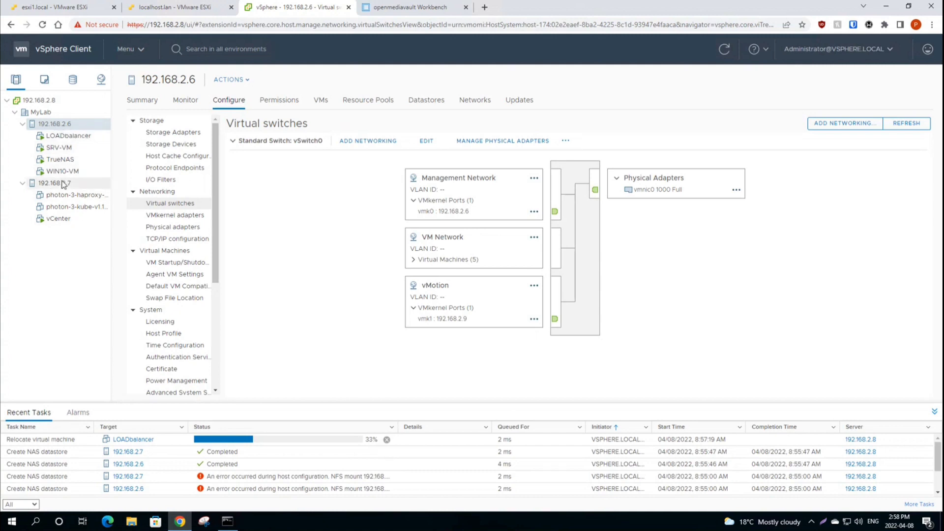
{"action": "left_click", "coordinate": [63, 184]}
{"action": "left_click", "coordinate": [54, 124]}
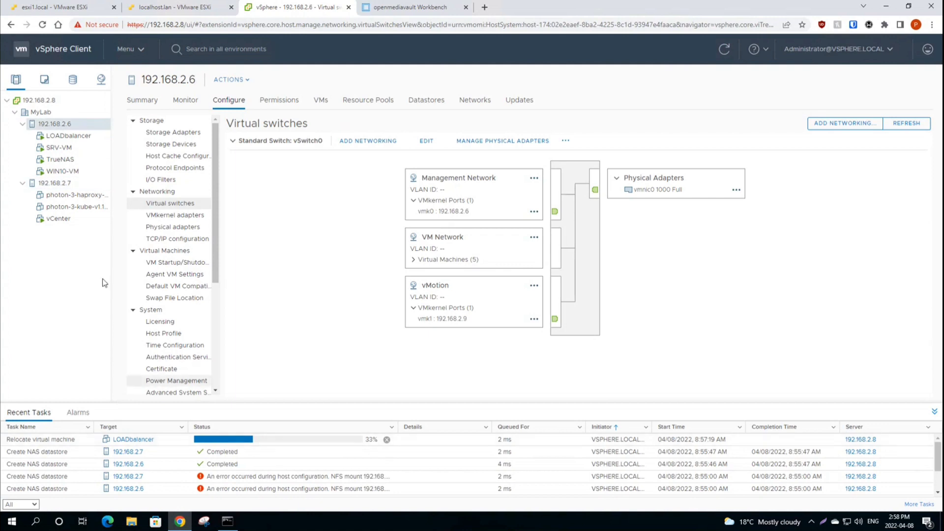
{"action": "left_click", "coordinate": [55, 183]}
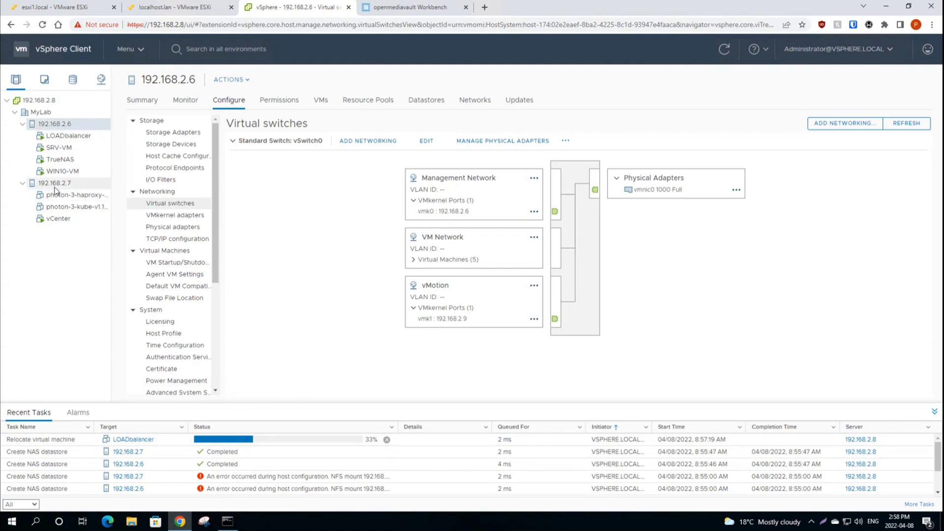
{"action": "left_click", "coordinate": [54, 123]}
{"action": "left_click", "coordinate": [55, 183]}
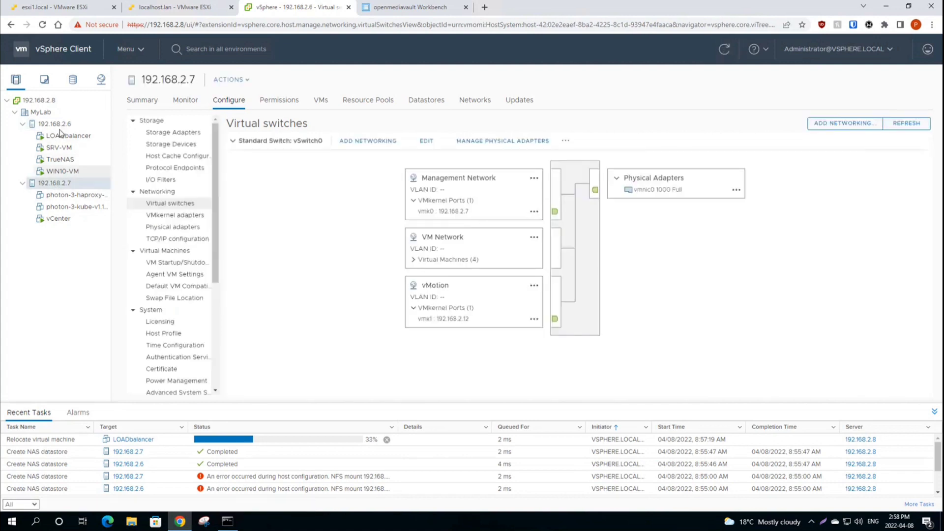
{"action": "left_click", "coordinate": [54, 124]}
{"action": "left_click", "coordinate": [58, 184]}
{"action": "left_click", "coordinate": [54, 124]}
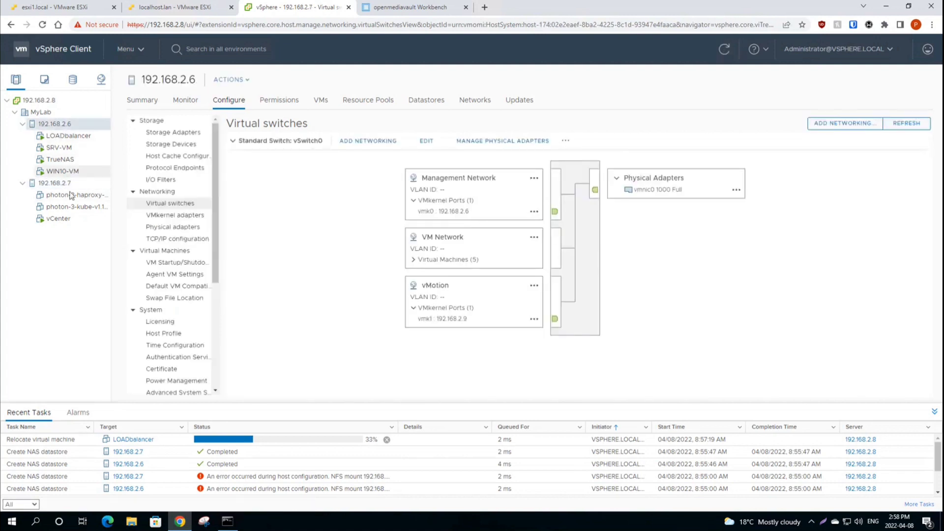
{"action": "left_click", "coordinate": [61, 183]}
Step: With host 192.168.2.6 shown, cancel the running LOADbalancer Relocate task and confirm with OK
{"action": "left_click", "coordinate": [55, 123]}
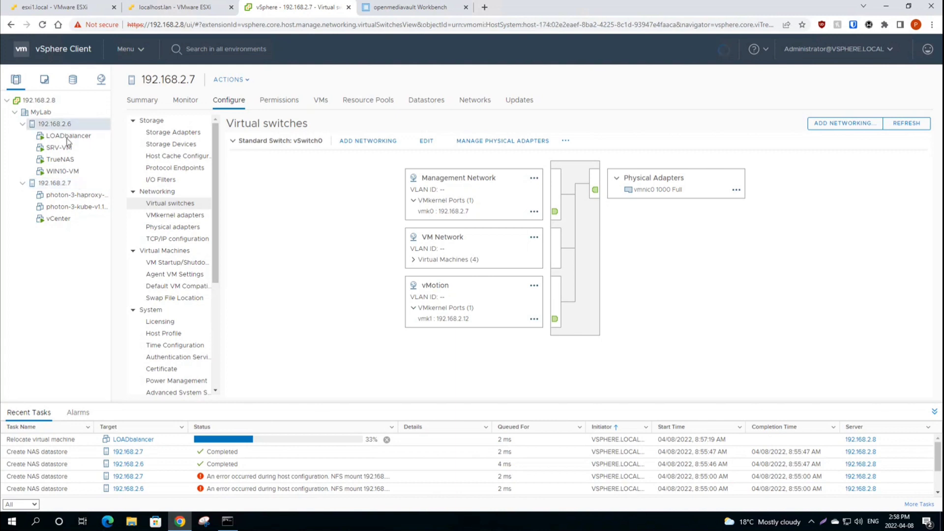
{"action": "left_click", "coordinate": [387, 440]}
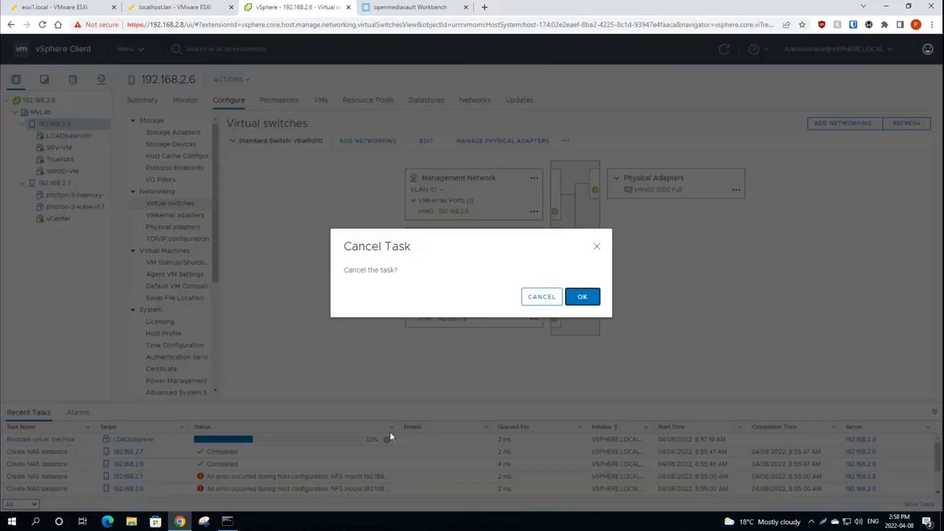
{"action": "left_click", "coordinate": [583, 297]}
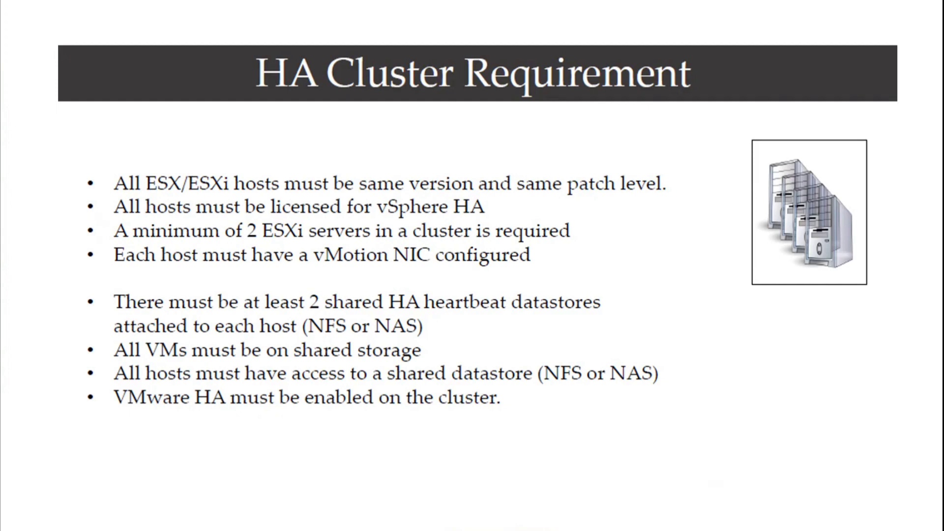
Step: Advance to the Shared Storage for HA slide and build its NAS diagram, OS arrow and document icon
{"action": "key", "text": "Right"}
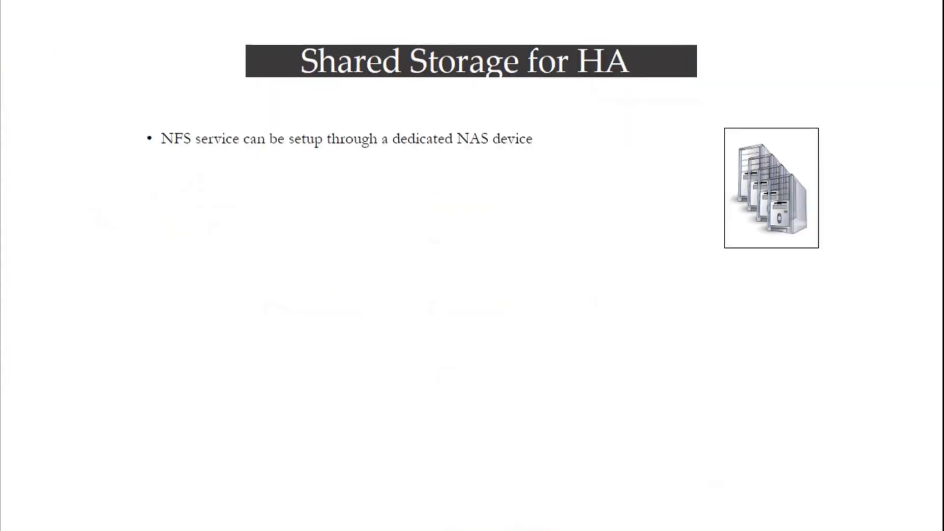
{"action": "key", "text": "Right"}
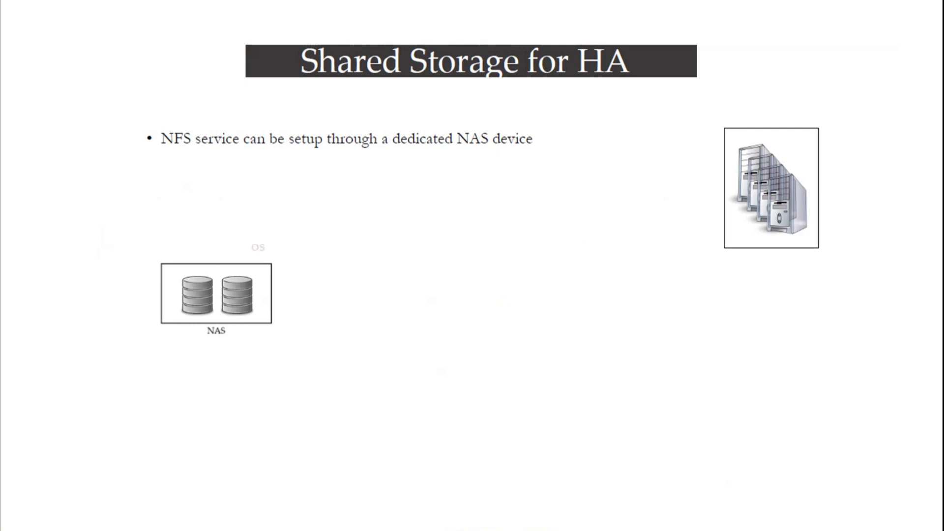
{"action": "key", "text": "Right"}
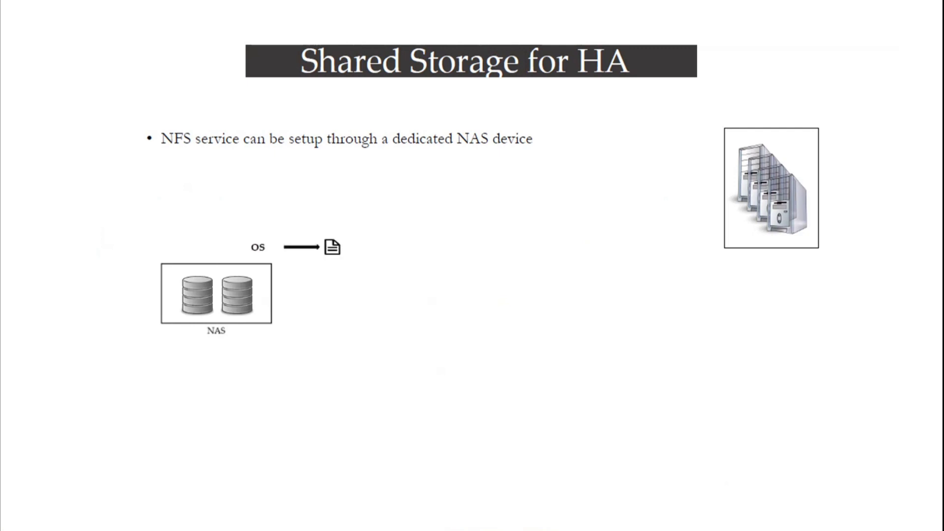
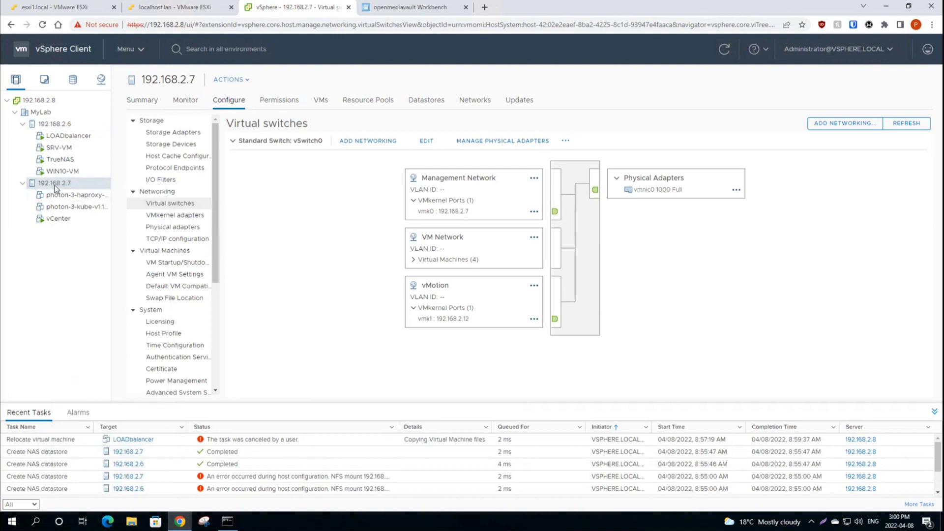
Step: Review host 192.168.2.6's summary, highlighting its CPU, memory and storage usage
{"action": "left_click", "coordinate": [142, 101]}
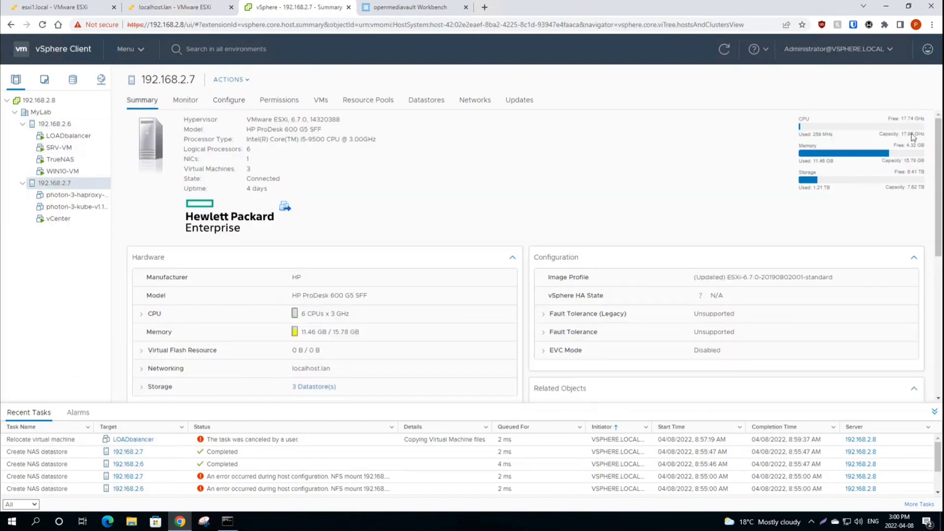
{"action": "left_click_drag", "start_coordinate": [802, 118], "coordinate": [926, 196]}
{"action": "left_click", "coordinate": [864, 175]}
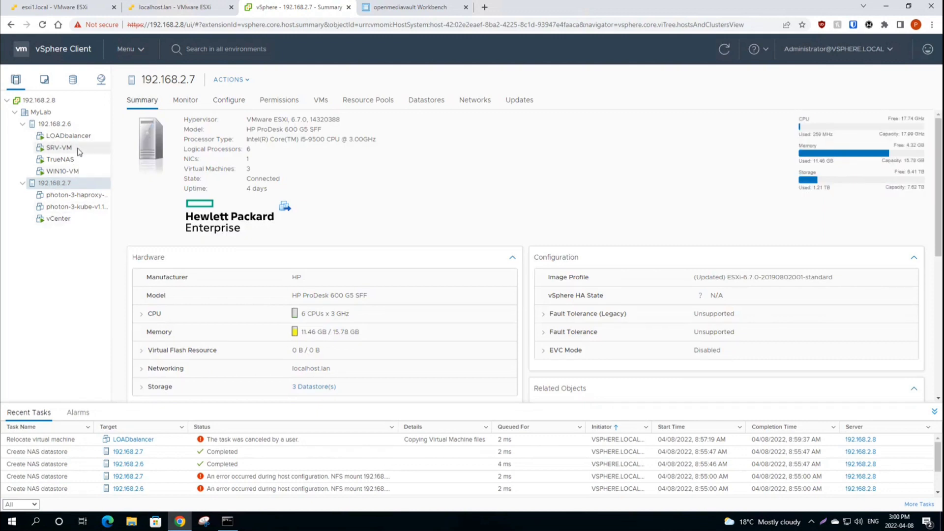
{"action": "left_click", "coordinate": [55, 124]}
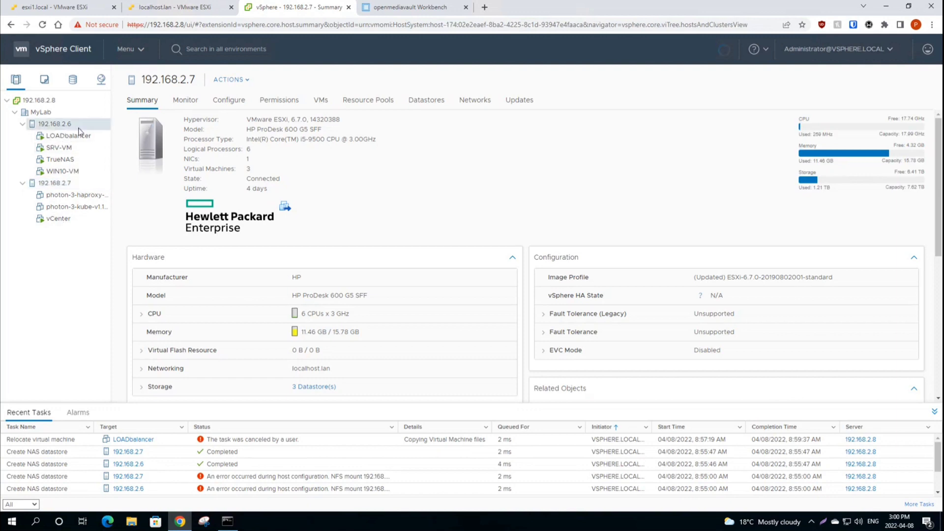
Step: From the MyLab datacenter's actions, create a new cluster named LabCluster
{"action": "left_click", "coordinate": [47, 114]}
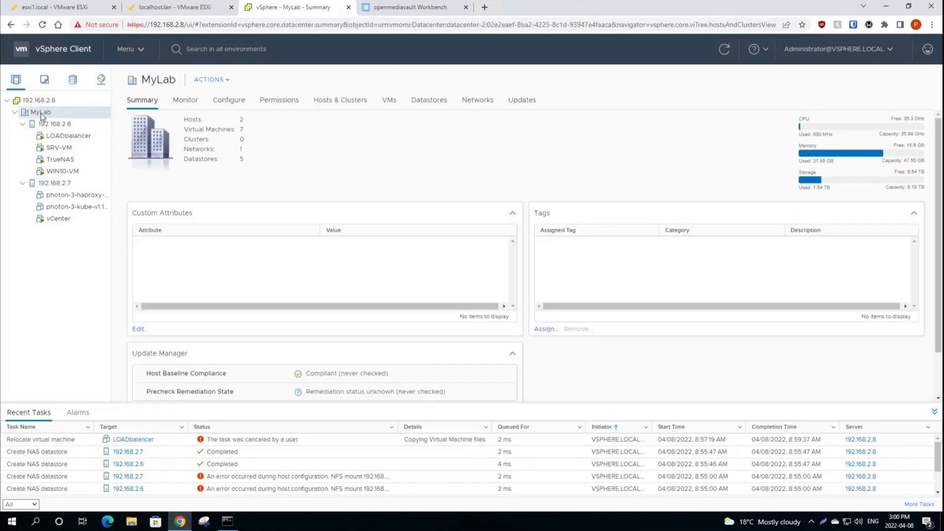
{"action": "right_click", "coordinate": [42, 115]}
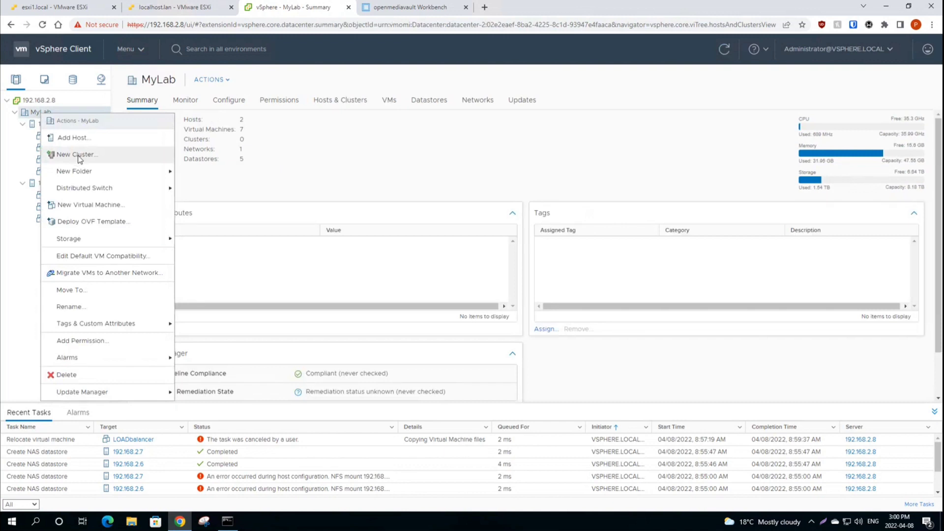
{"action": "left_click", "coordinate": [77, 155]}
{"action": "left_click_drag", "start_coordinate": [495, 219], "coordinate": [412, 212]}
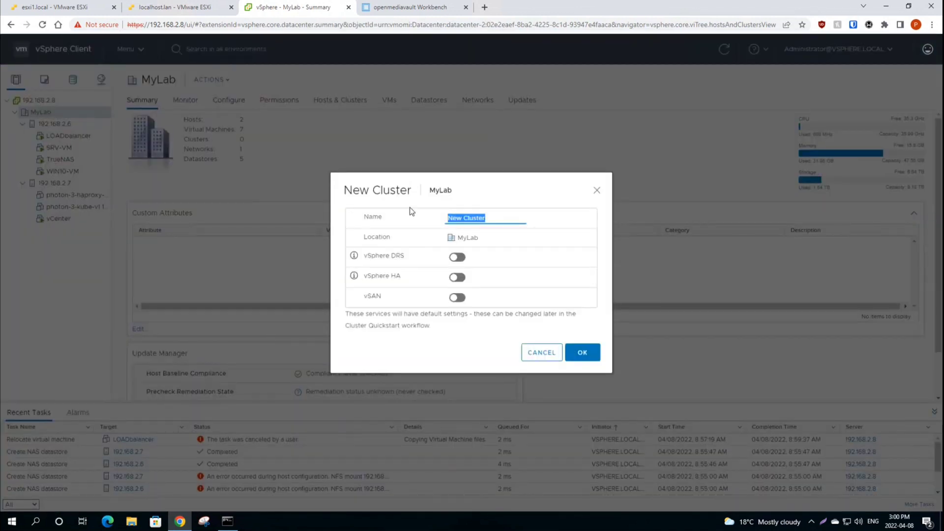
{"action": "type", "text": "Lab"}
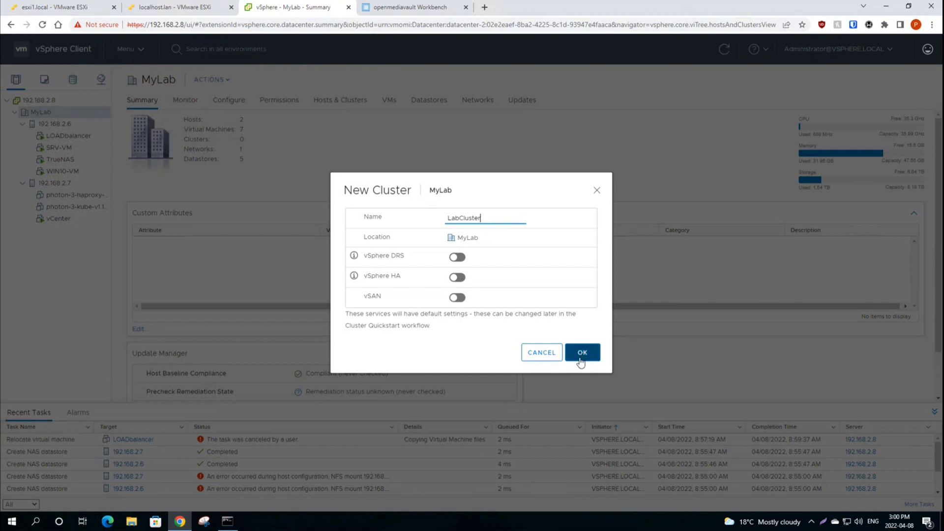
{"action": "left_click", "coordinate": [580, 362]}
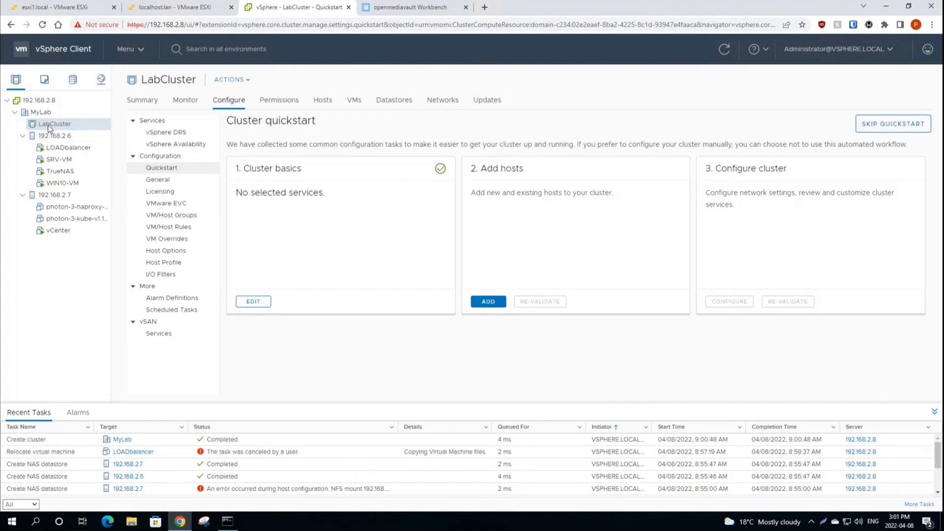
Step: Open LabCluster's Add Hosts wizard and close it without adding anything
{"action": "left_click", "coordinate": [41, 112]}
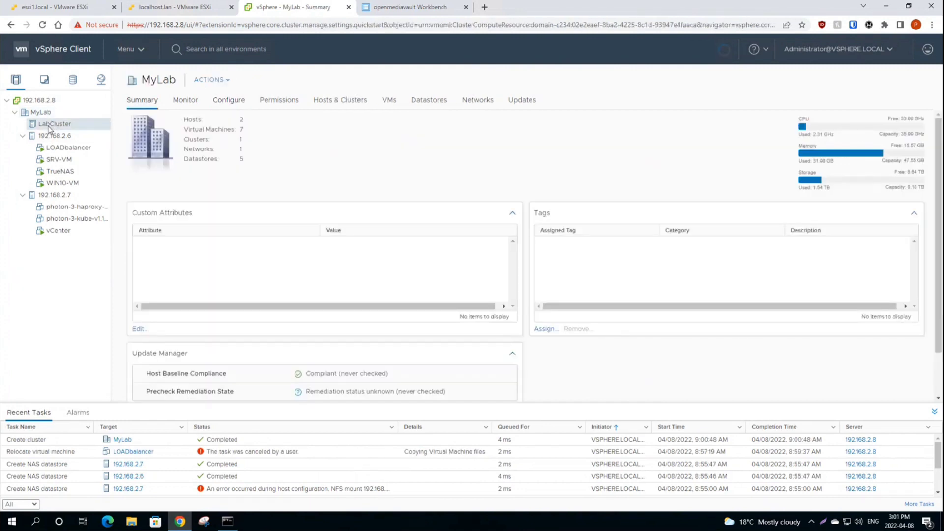
{"action": "left_click", "coordinate": [49, 124]}
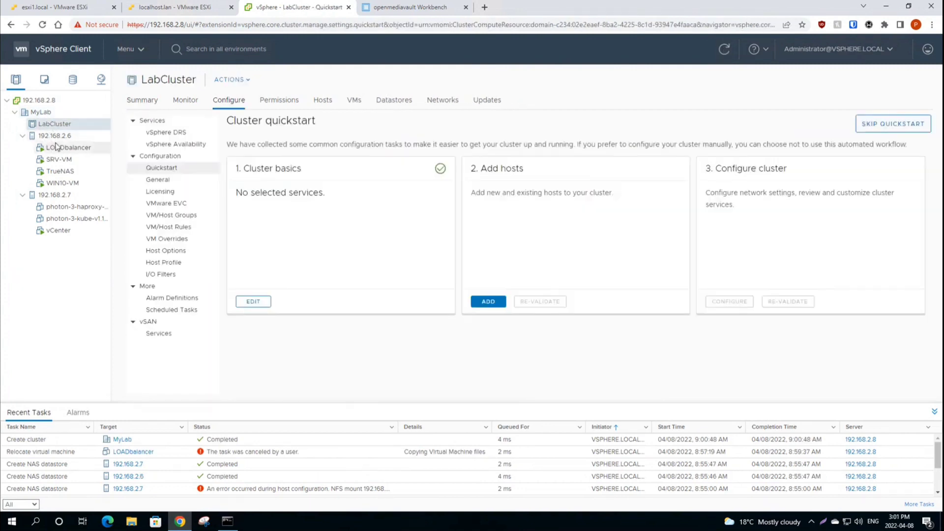
{"action": "left_click", "coordinate": [55, 137]}
{"action": "left_click", "coordinate": [52, 124]}
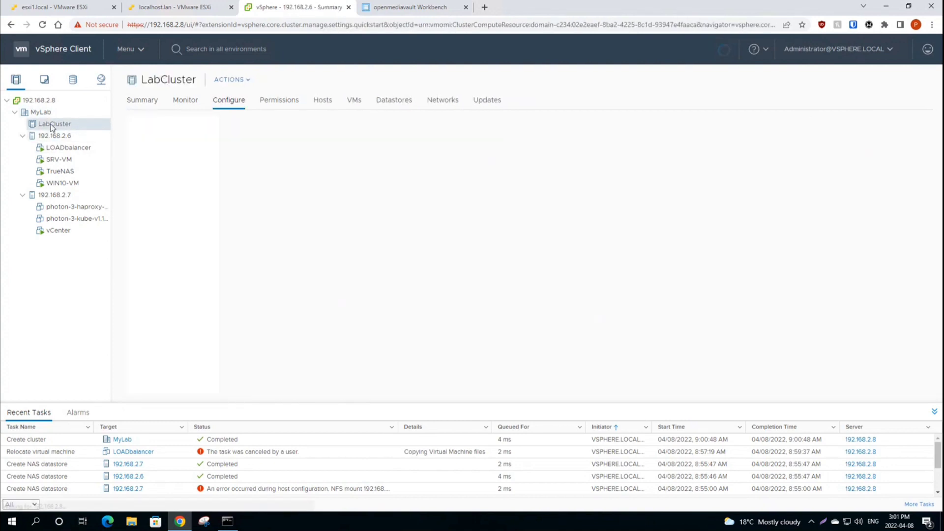
{"action": "right_click", "coordinate": [50, 124]}
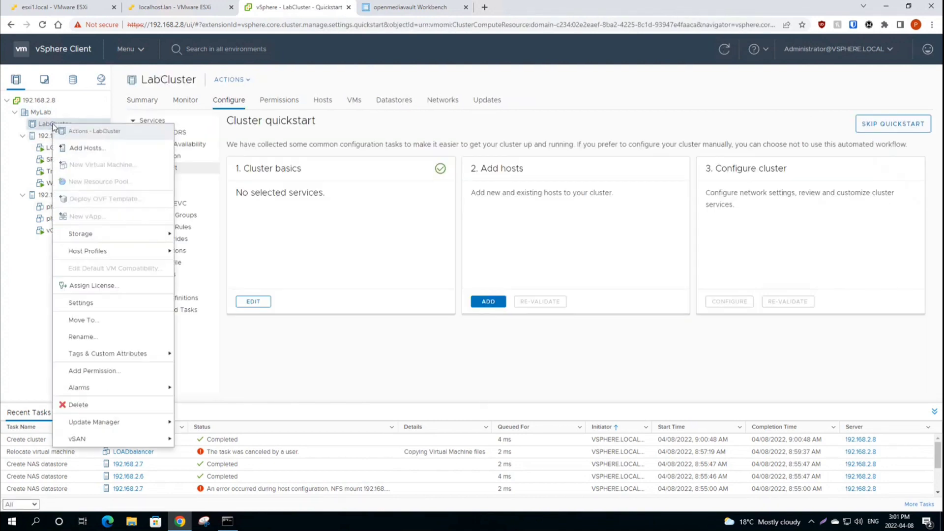
{"action": "left_click", "coordinate": [78, 151]}
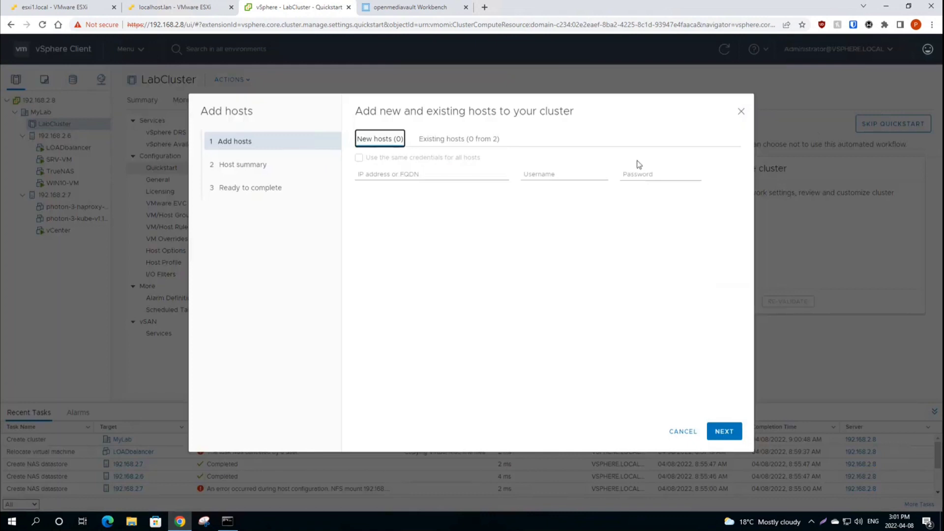
{"action": "left_click", "coordinate": [741, 111]}
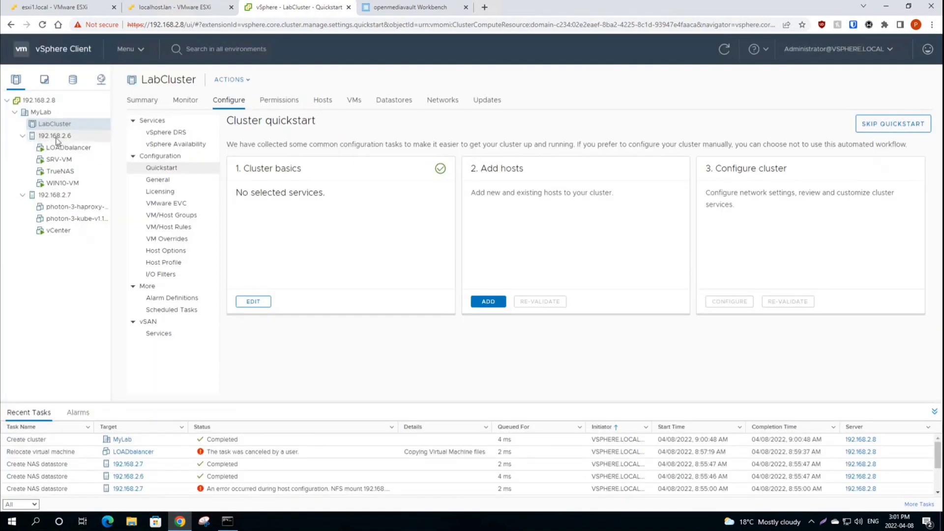
Step: Drag hosts 192.168.2.6 and 192.168.2.7 into LabCluster and check its quickstart status
{"action": "left_click", "coordinate": [39, 137]}
{"action": "left_click_drag", "start_coordinate": [54, 143], "coordinate": [54, 129]}
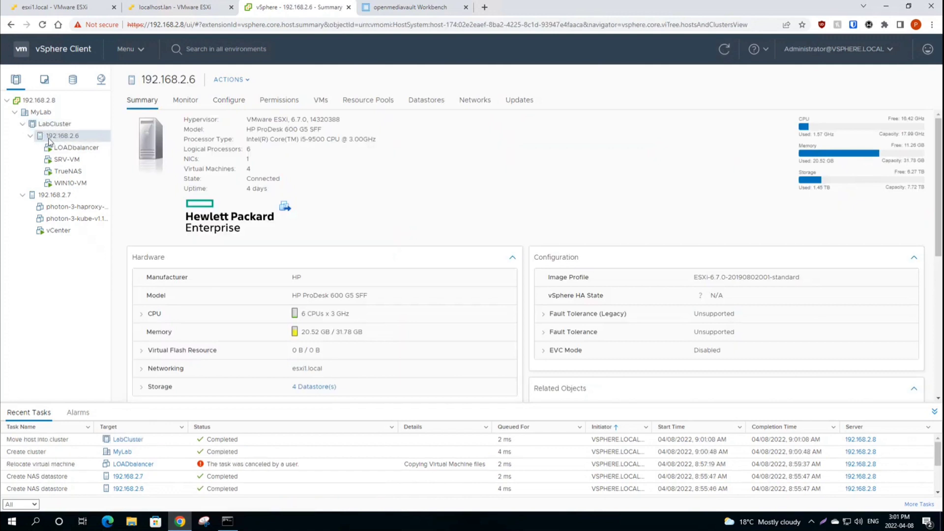
{"action": "left_click", "coordinate": [51, 195]}
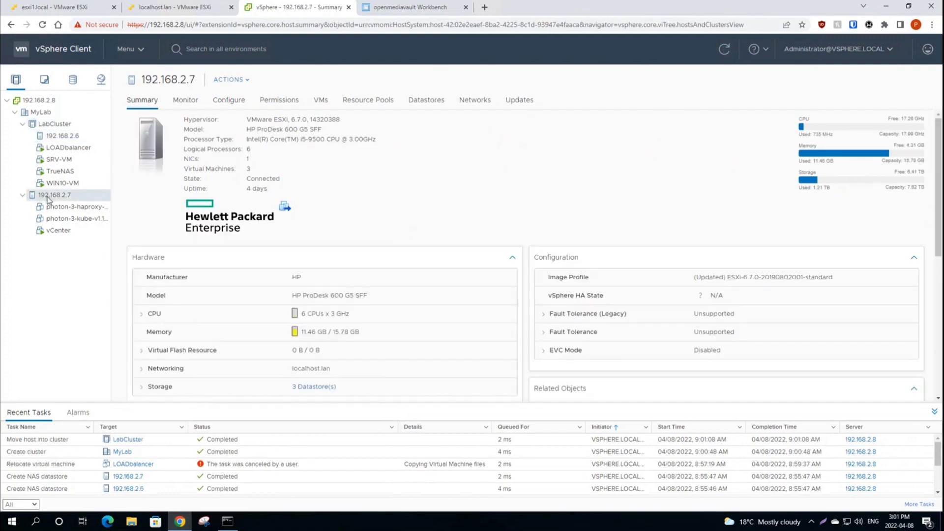
{"action": "left_click_drag", "start_coordinate": [52, 195], "coordinate": [54, 128]}
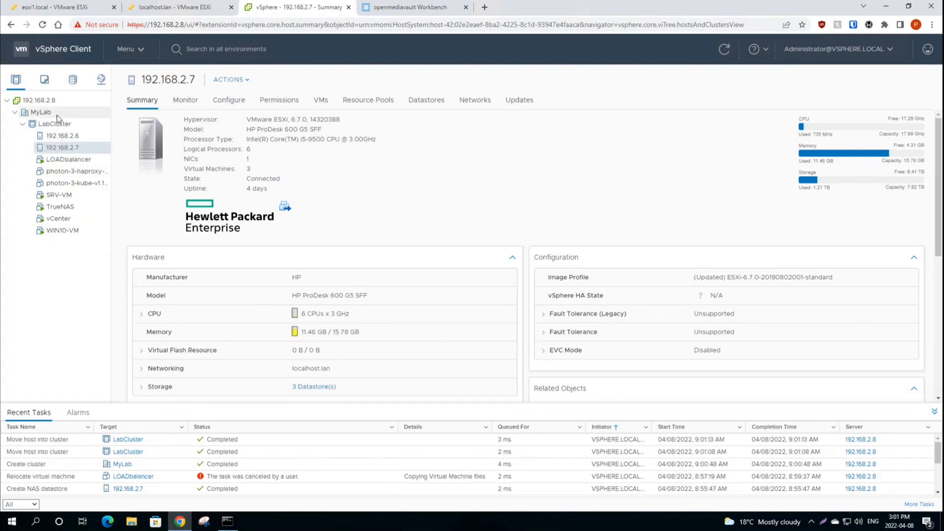
{"action": "left_click", "coordinate": [49, 123]}
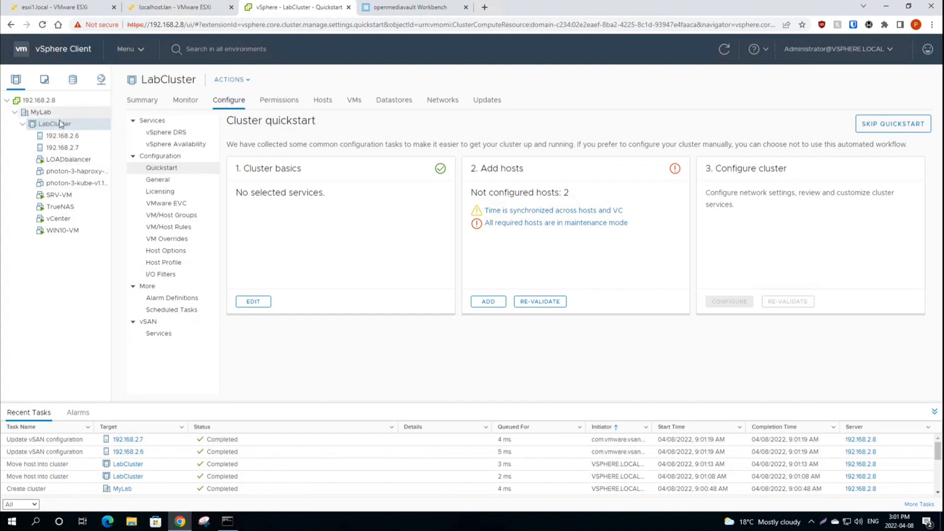
Step: Review LabCluster's pooled resources: 12 processors, 35.99 GHz CPU, 47.55 GB memory, 6.19 TB storage
{"action": "left_click", "coordinate": [148, 101]}
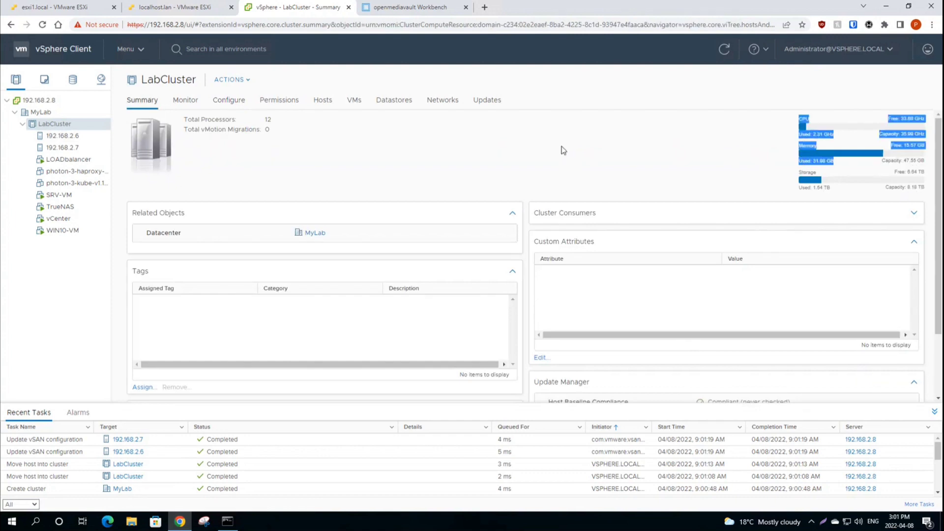
{"action": "left_click_drag", "start_coordinate": [815, 118], "coordinate": [922, 188]}
{"action": "left_click", "coordinate": [922, 190]}
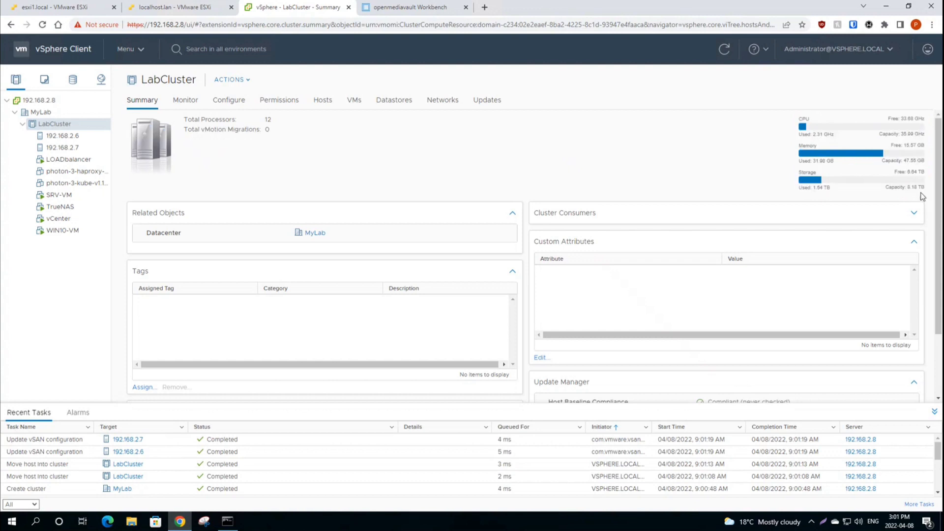
{"action": "double_click", "coordinate": [912, 186]}
{"action": "left_click", "coordinate": [918, 194]}
Step: Compare the summaries of hosts 192.168.2.6 and 192.168.2.7, then open LabCluster's actions menu
{"action": "left_click", "coordinate": [63, 135]}
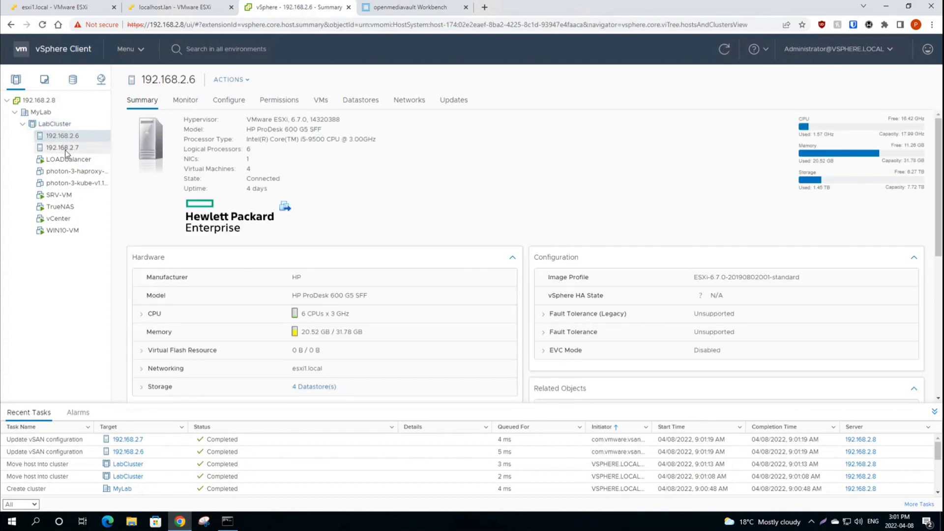
{"action": "left_click", "coordinate": [65, 148]}
{"action": "left_click", "coordinate": [61, 135]}
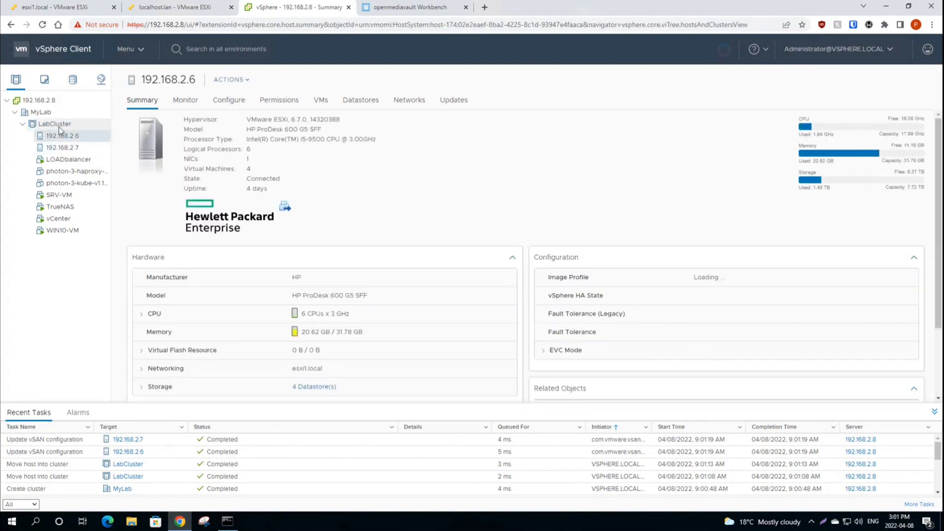
{"action": "left_click", "coordinate": [54, 124]}
{"action": "right_click", "coordinate": [55, 124]}
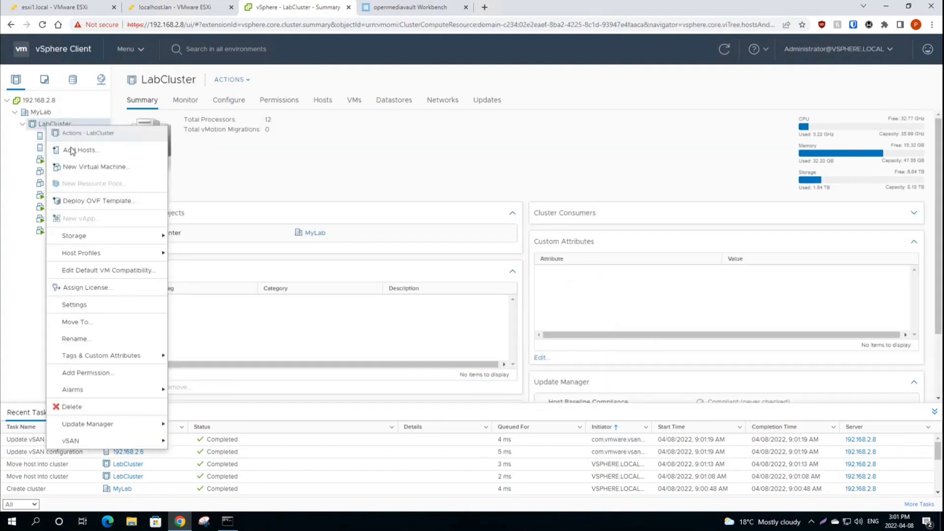
Step: Start a new virtual machine named test, located in the MyLab datacenter
{"action": "left_click", "coordinate": [91, 168]}
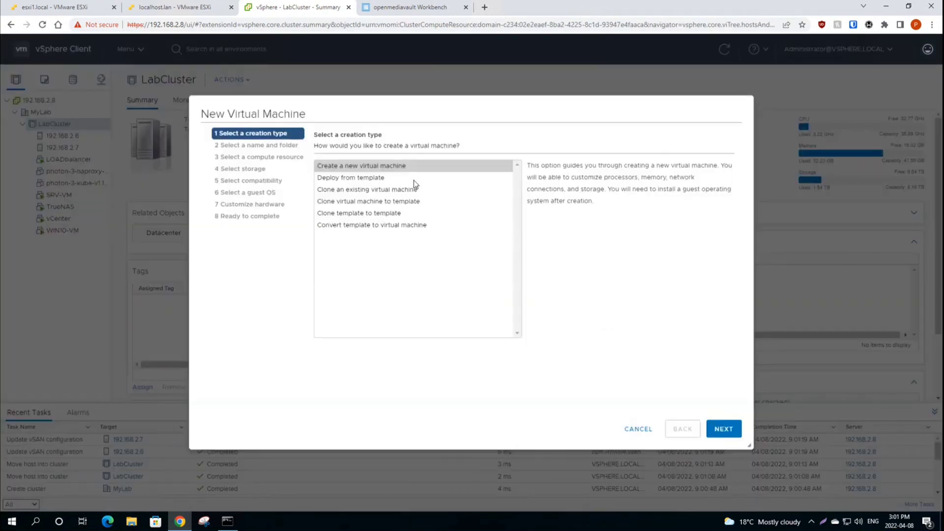
{"action": "left_click", "coordinate": [723, 428]}
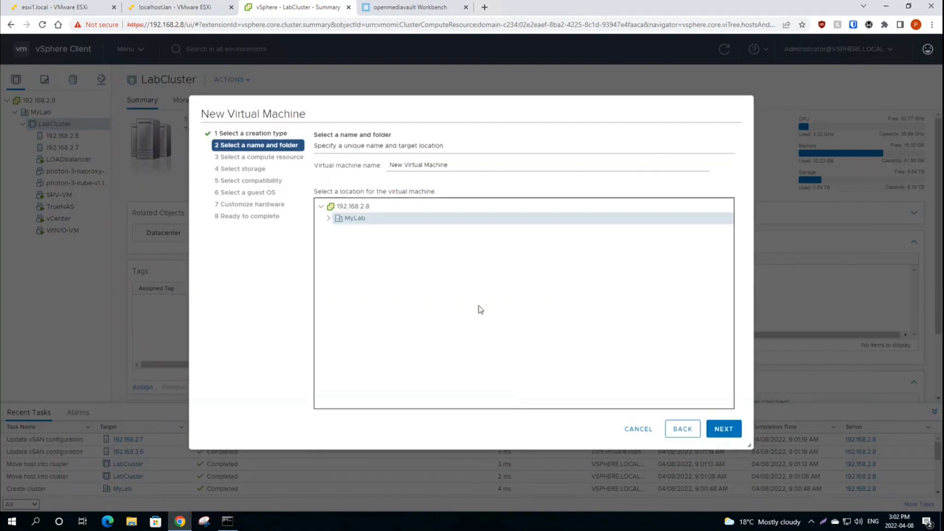
{"action": "left_click_drag", "start_coordinate": [478, 166], "coordinate": [346, 157]}
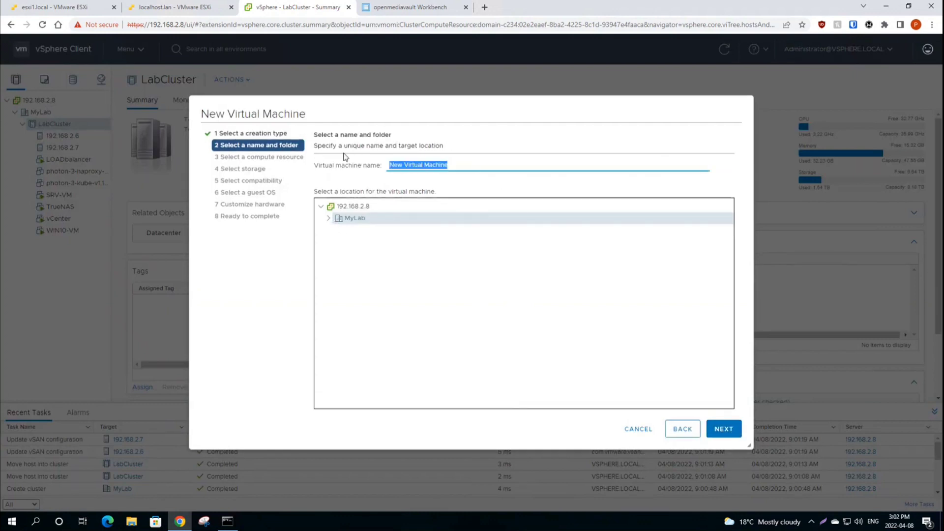
{"action": "type", "text": "test"}
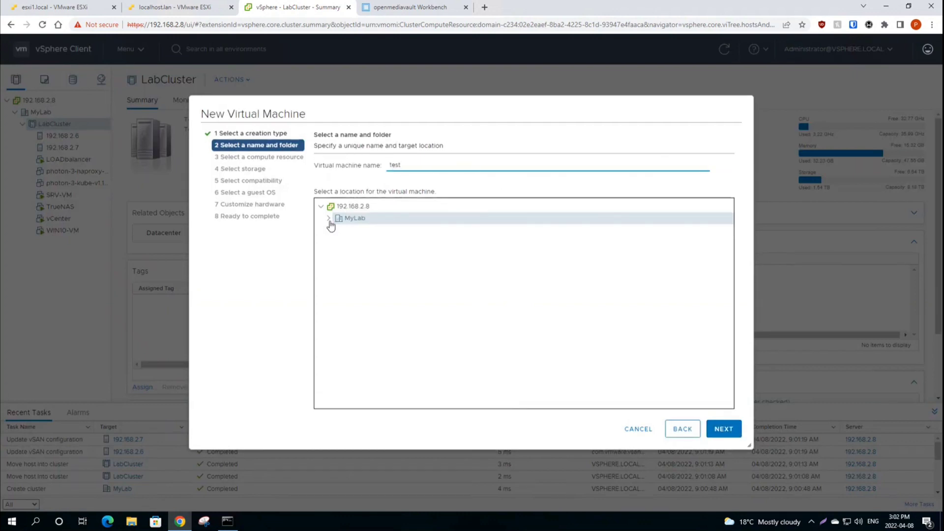
{"action": "left_click", "coordinate": [329, 220]}
{"action": "left_click", "coordinate": [727, 429]}
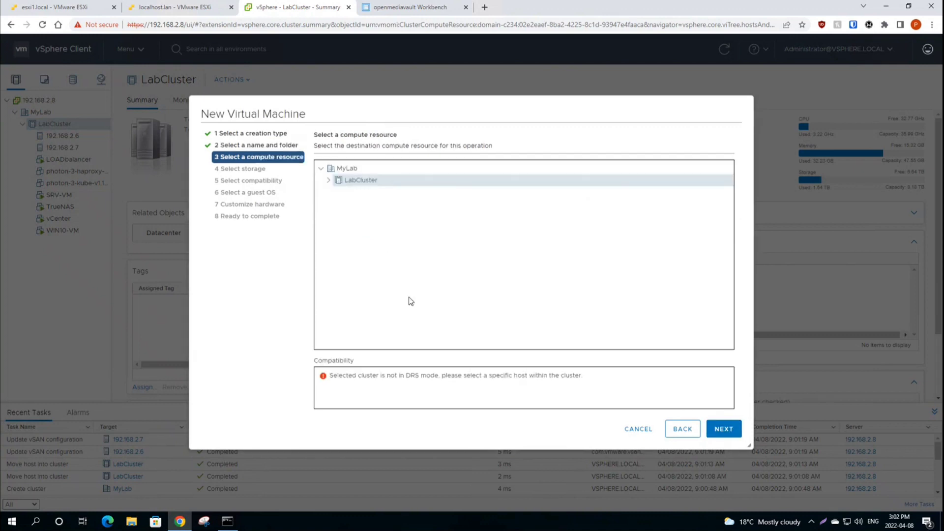
Step: Try hosts 192.168.2.6, 192.168.2.7 and LabCluster as compute resource, note the DRS error, and cancel
{"action": "left_click", "coordinate": [329, 181]}
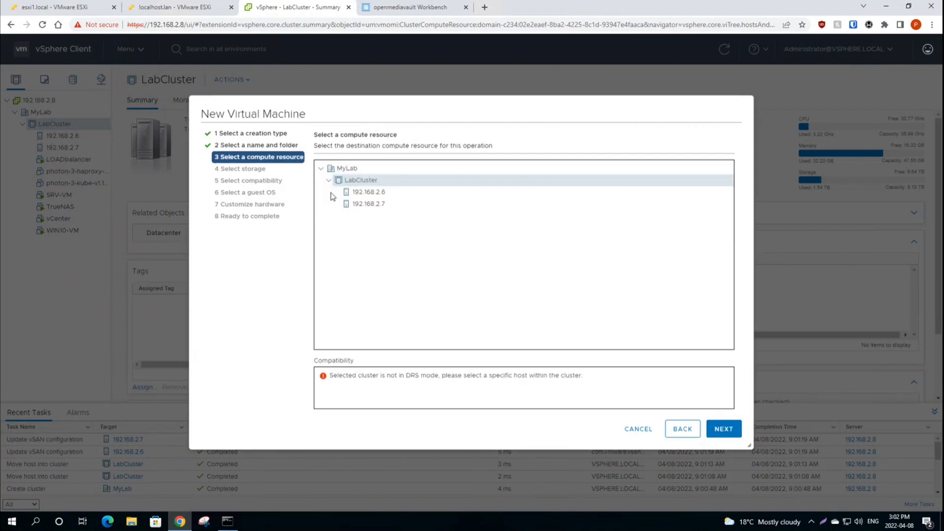
{"action": "left_click", "coordinate": [381, 192]}
{"action": "left_click_drag", "start_coordinate": [332, 376], "coordinate": [606, 377]}
{"action": "left_click", "coordinate": [543, 385]}
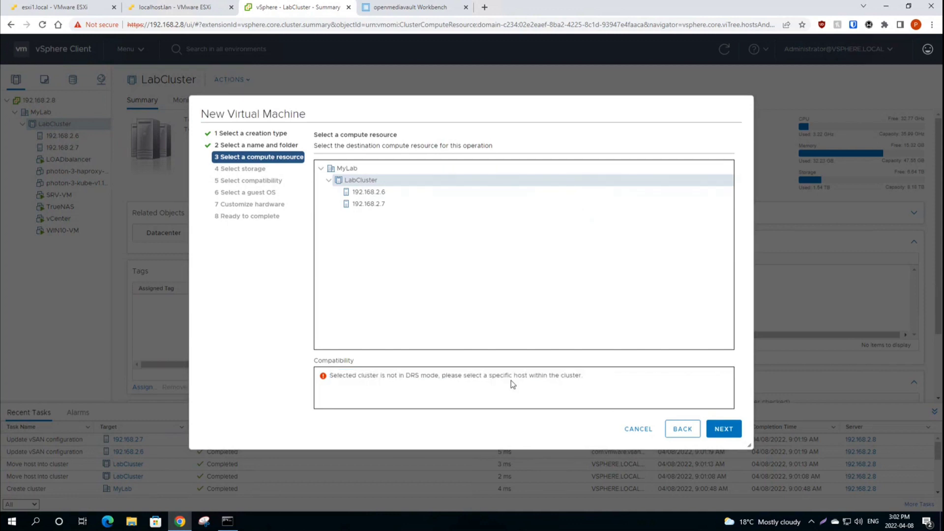
{"action": "left_click", "coordinate": [373, 199]}
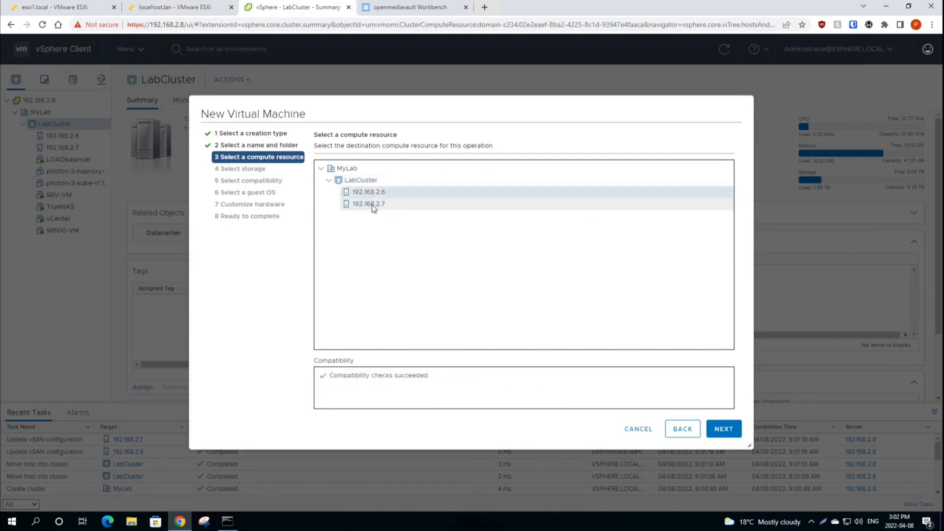
{"action": "left_click", "coordinate": [373, 195]}
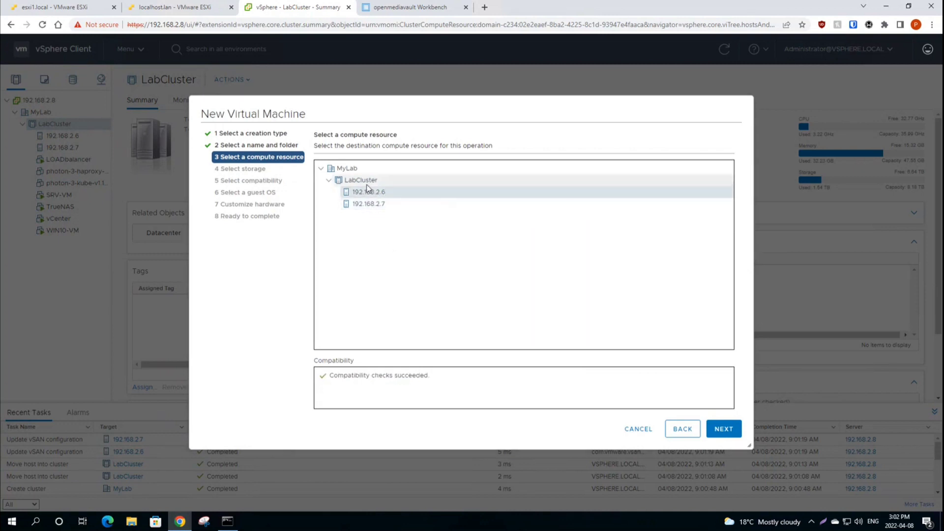
{"action": "left_click", "coordinate": [367, 184]}
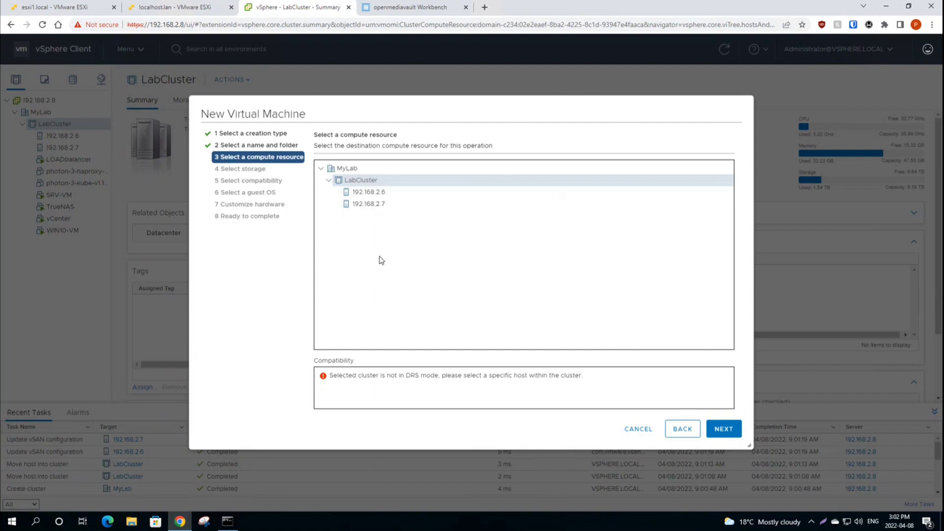
{"action": "left_click", "coordinate": [638, 430]}
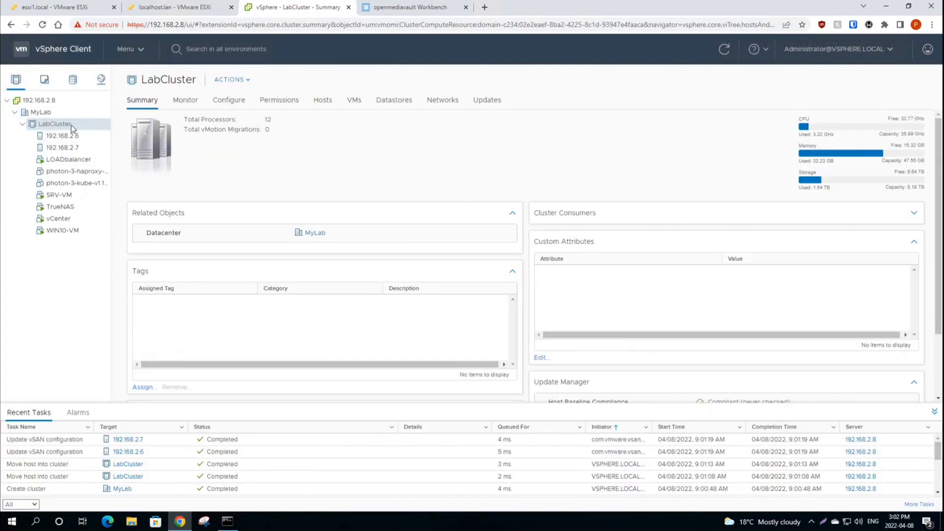
Step: Turn on vSphere DRS for LabCluster at Fully Automated with Predictive DRS ticked
{"action": "left_click", "coordinate": [229, 101]}
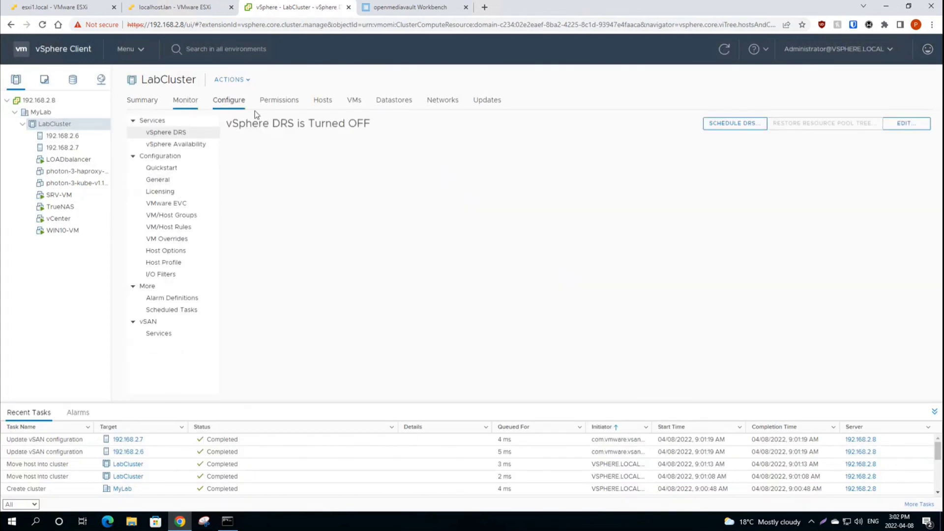
{"action": "left_click", "coordinate": [179, 132]}
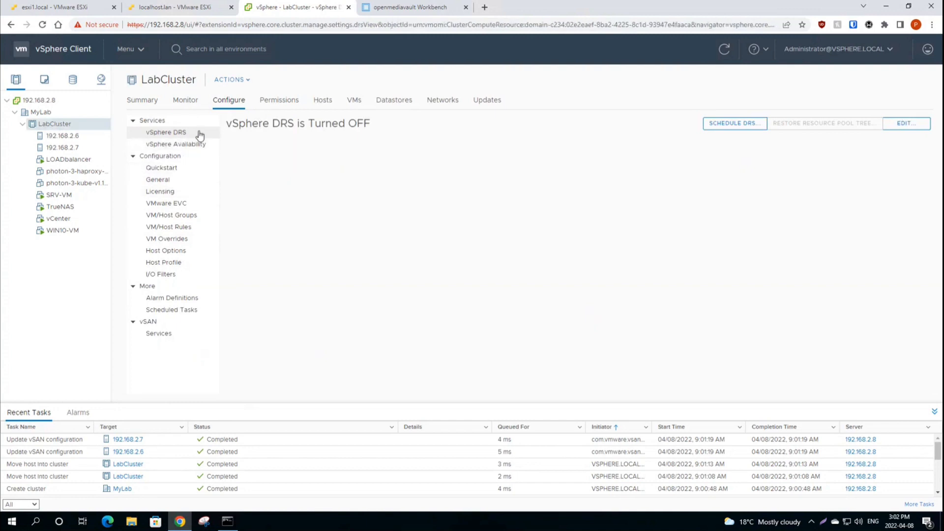
{"action": "left_click", "coordinate": [905, 125]}
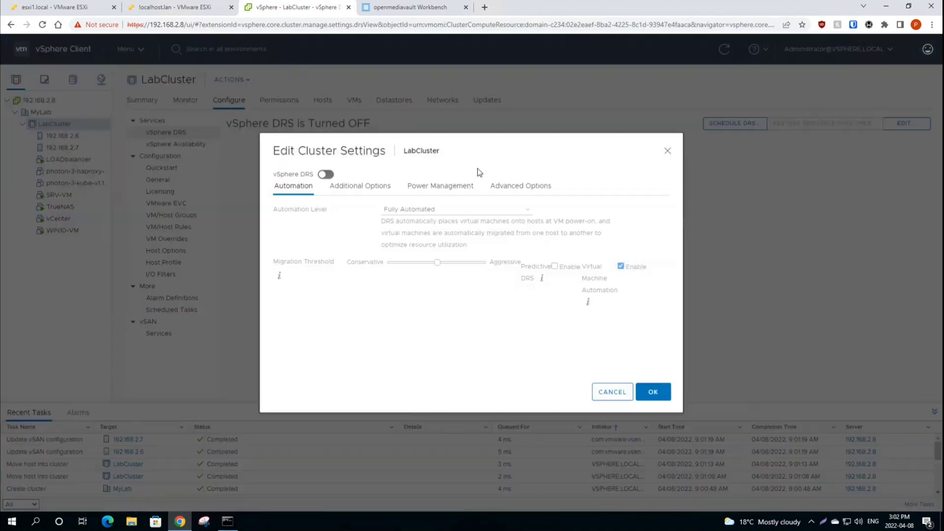
{"action": "left_click", "coordinate": [327, 175]}
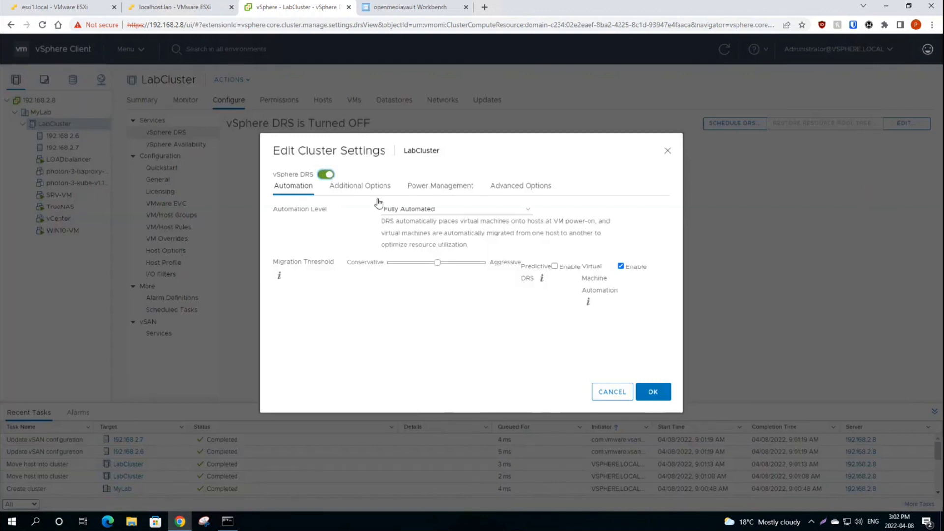
{"action": "left_click", "coordinate": [528, 212]}
{"action": "left_click", "coordinate": [529, 214]}
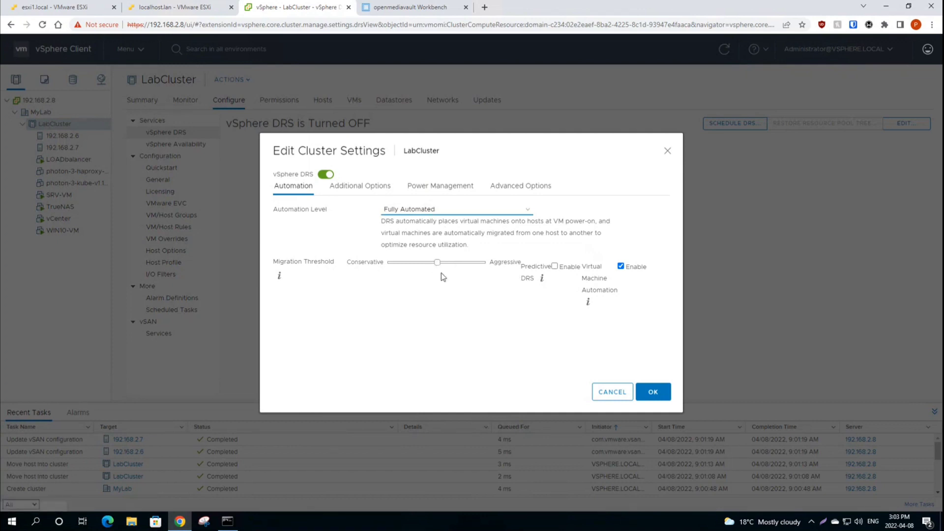
{"action": "left_click_drag", "start_coordinate": [521, 267], "coordinate": [541, 279]}
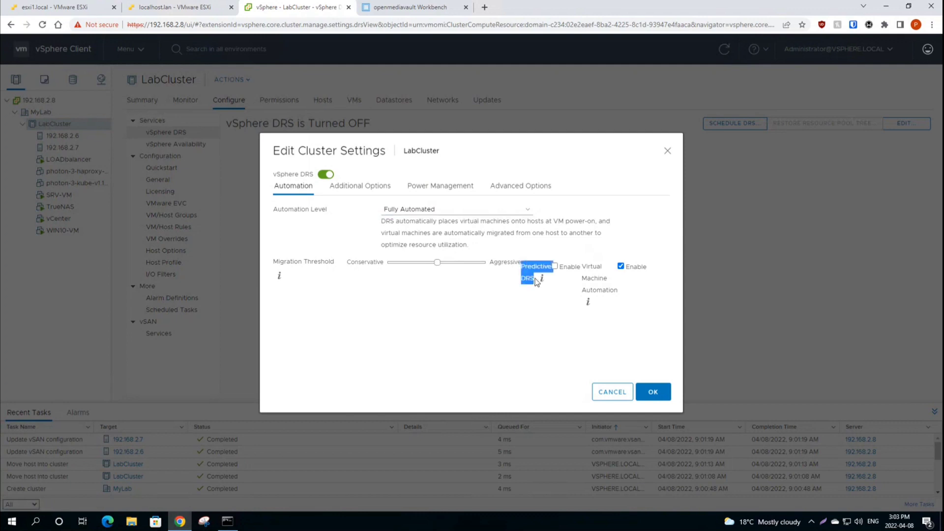
{"action": "left_click", "coordinate": [555, 266]}
Step: In the additional DRS options, toggle CPU over-commitment on and back off
{"action": "left_click", "coordinate": [356, 193]}
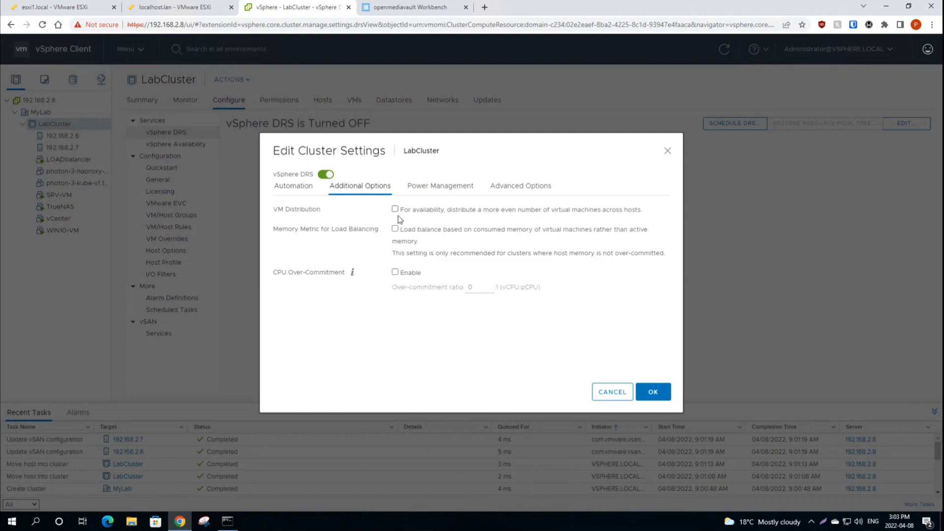
{"action": "left_click", "coordinate": [395, 273]}
{"action": "key", "text": "Tab"}
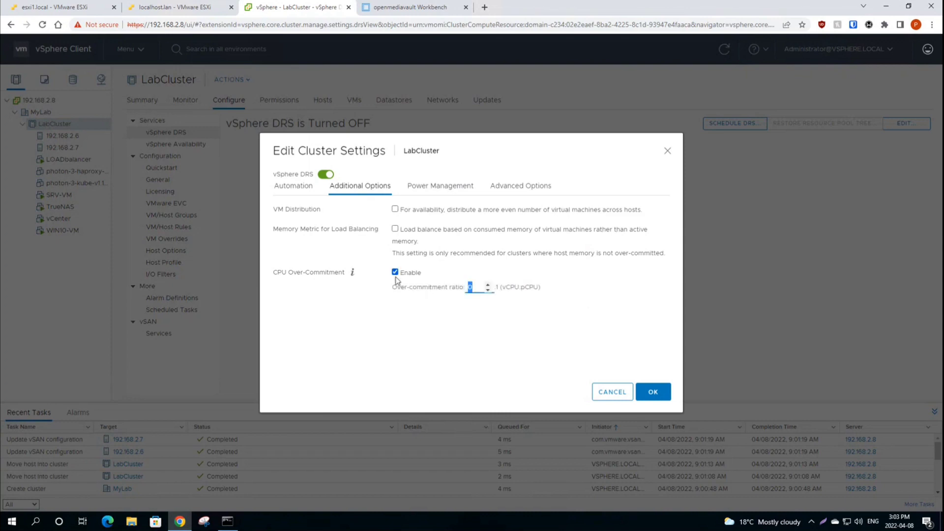
{"action": "left_click", "coordinate": [395, 273]}
{"action": "left_click_drag", "start_coordinate": [274, 273], "coordinate": [347, 278]}
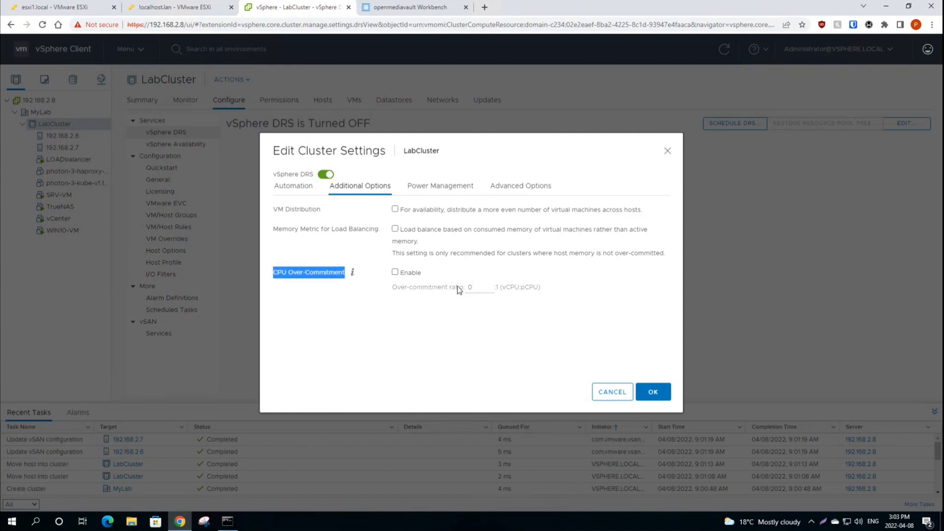
{"action": "left_click", "coordinate": [364, 309]}
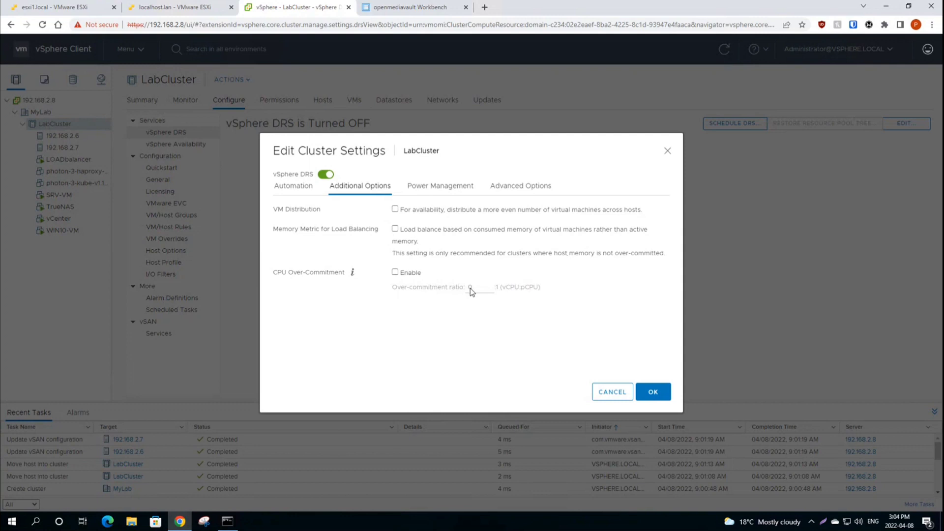
Step: Review the power management and advanced DRS options, then save the DRS settings
{"action": "left_click", "coordinate": [440, 186]}
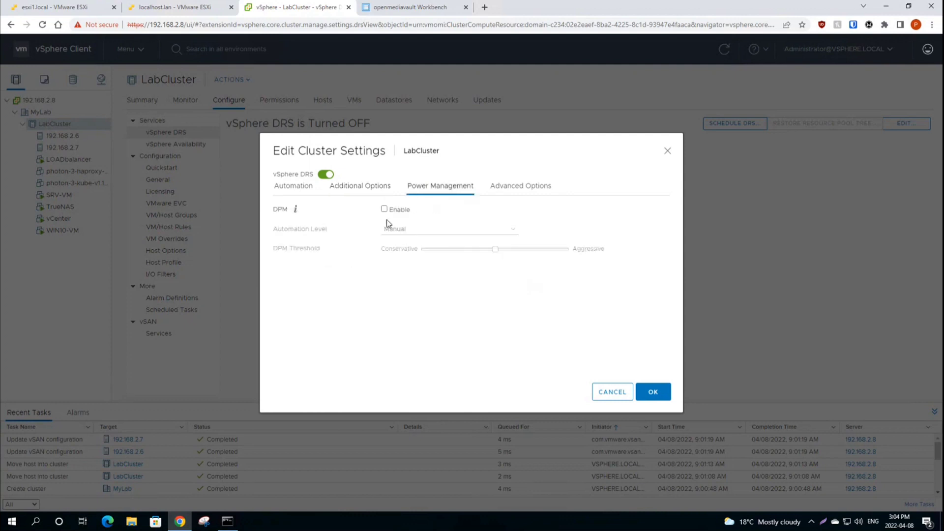
{"action": "left_click", "coordinate": [520, 186]}
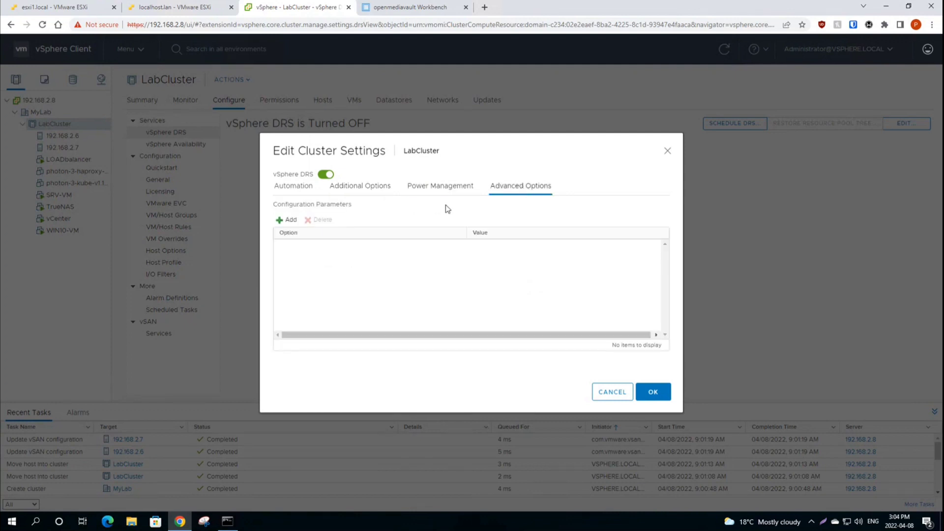
{"action": "left_click", "coordinate": [295, 188]}
{"action": "left_click", "coordinate": [654, 392]}
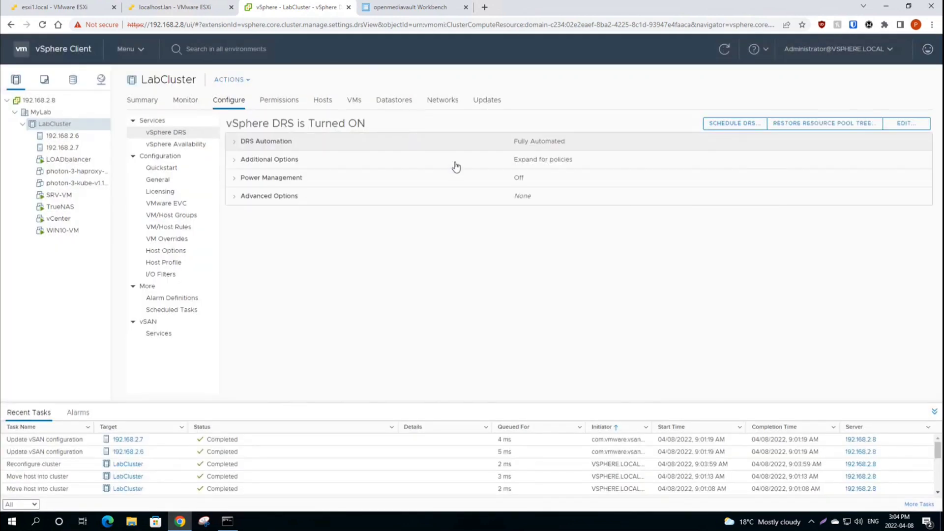
{"action": "left_click", "coordinate": [172, 148]}
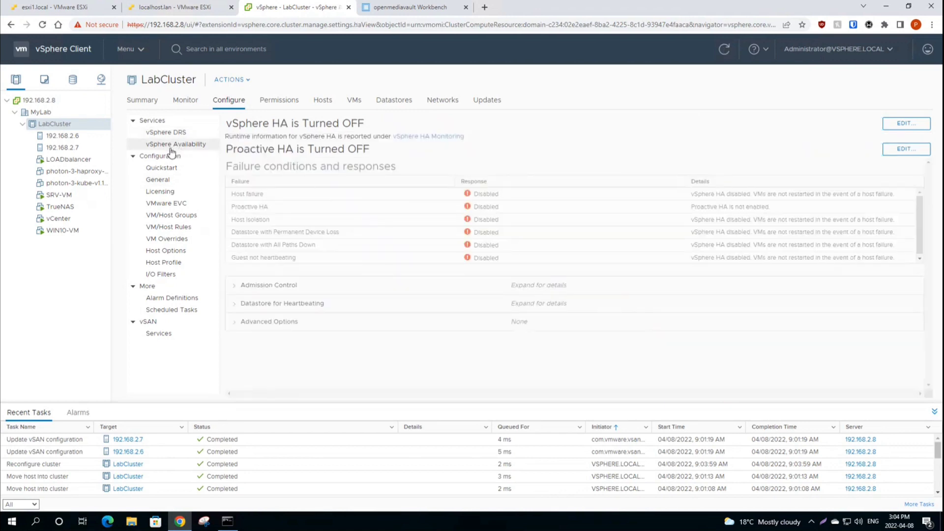
Step: Turn on vSphere HA and keep Restart VMs as the host failure response
{"action": "left_click", "coordinate": [906, 123]}
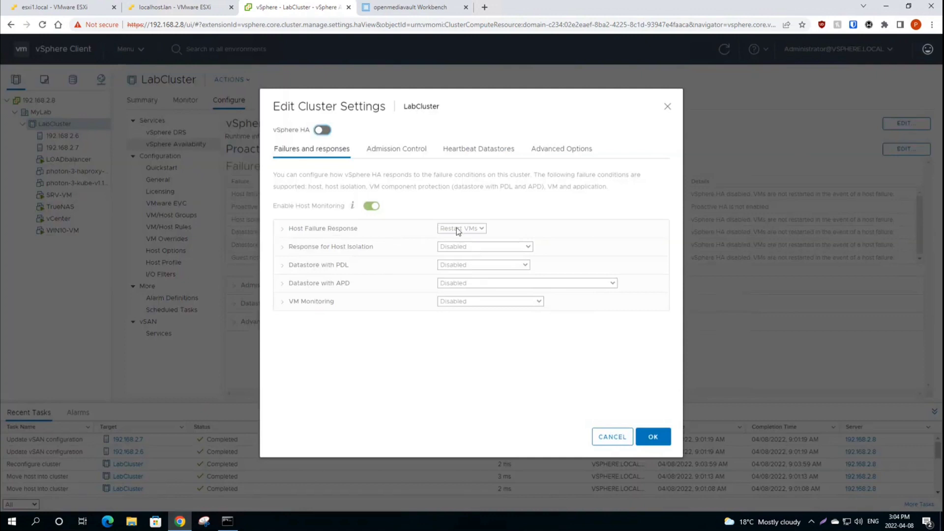
{"action": "left_click_drag", "start_coordinate": [309, 147], "coordinate": [317, 129]}
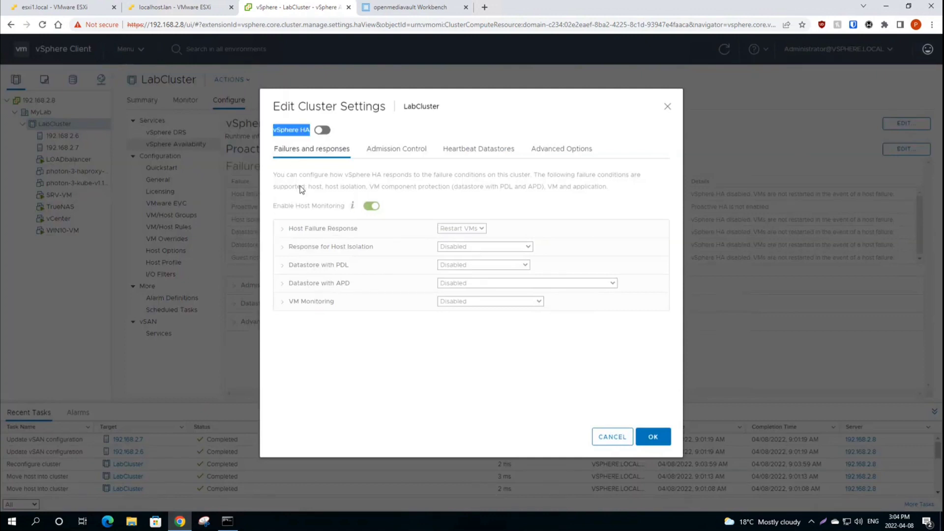
{"action": "left_click", "coordinate": [280, 177]}
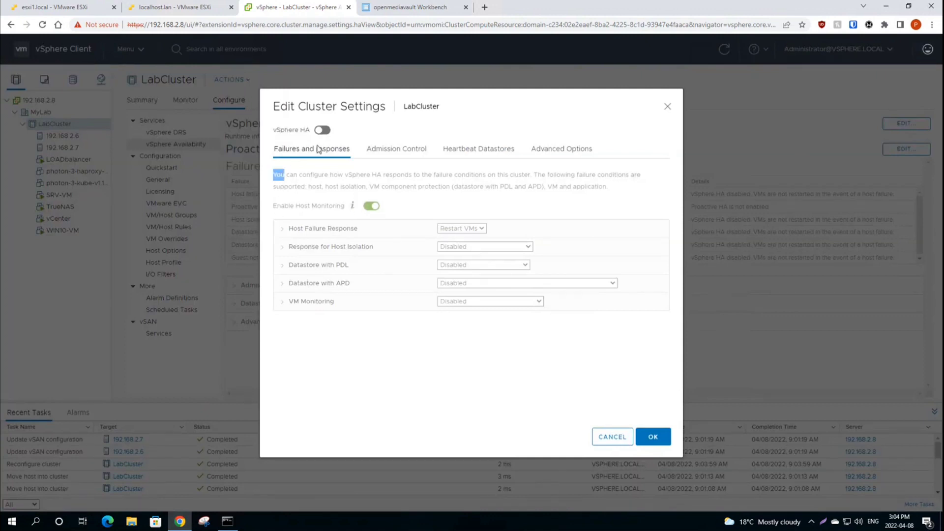
{"action": "left_click", "coordinate": [323, 131]}
{"action": "left_click", "coordinate": [323, 131]}
{"action": "left_click", "coordinate": [323, 130]}
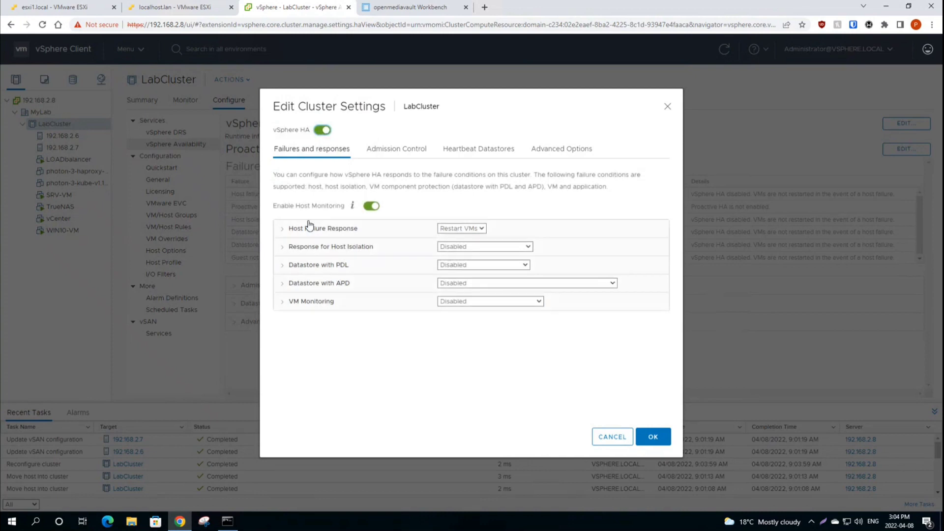
{"action": "left_click", "coordinate": [282, 229]}
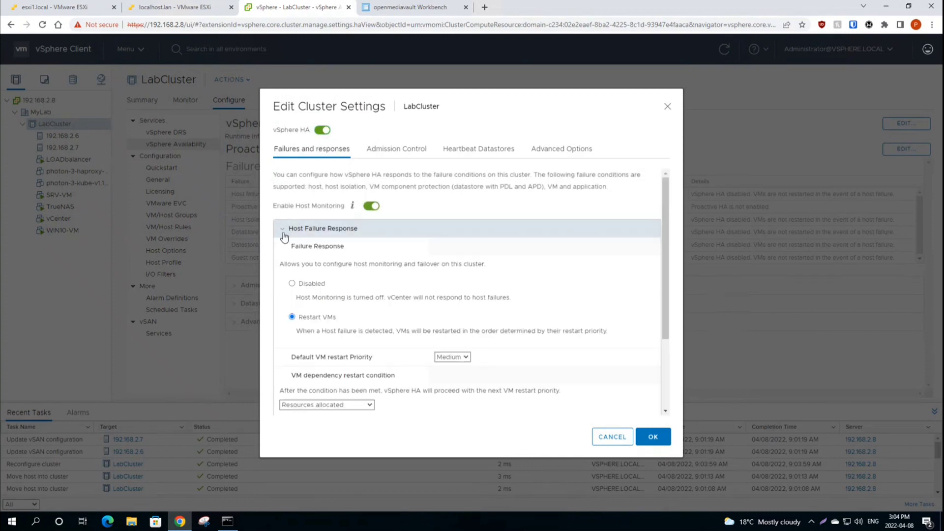
{"action": "left_click", "coordinate": [283, 230]}
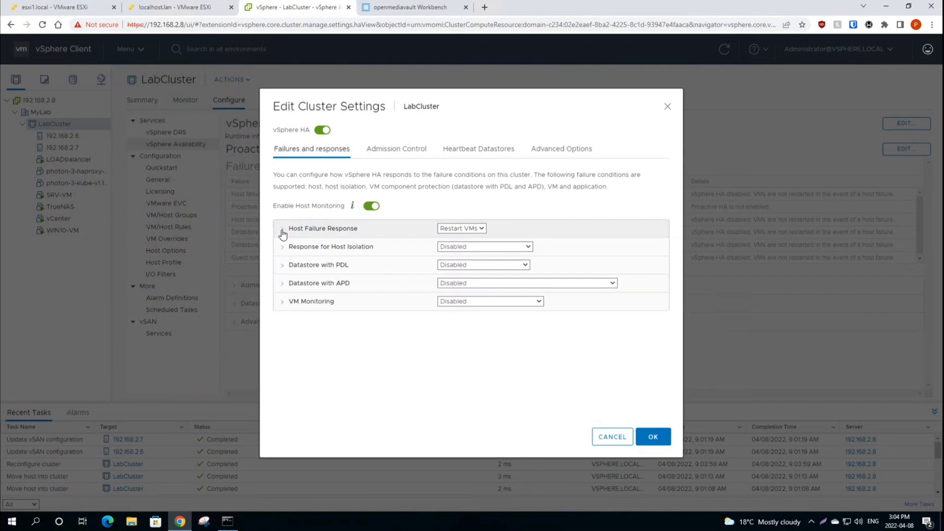
{"action": "left_click", "coordinate": [483, 230]}
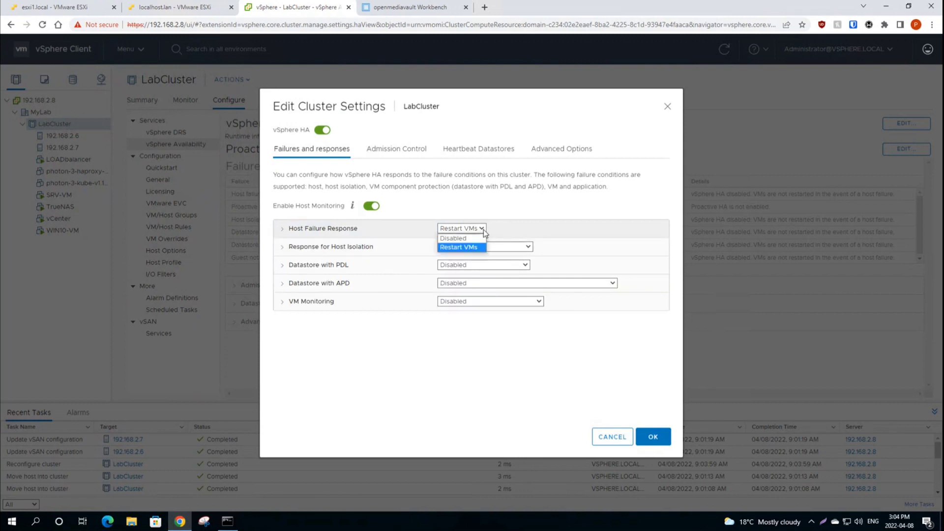
{"action": "left_click", "coordinate": [474, 230]}
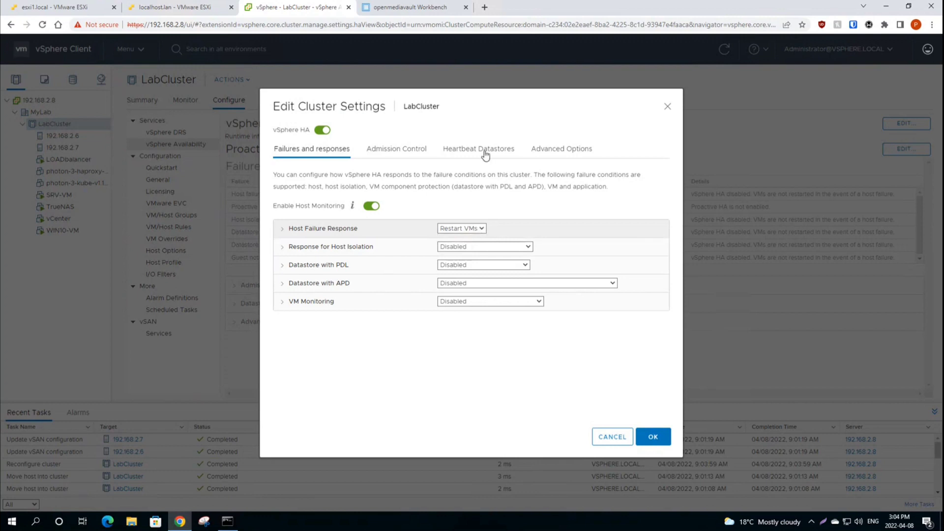
{"action": "left_click", "coordinate": [483, 230]}
{"action": "left_click", "coordinate": [481, 229]}
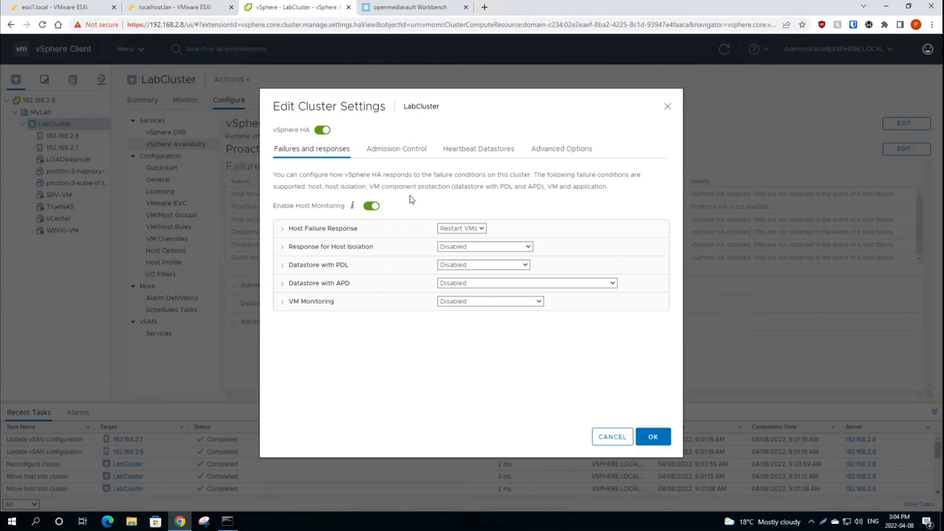
Step: Select the HB datastore for heartbeating, review the other HA tabs, and apply the settings
{"action": "left_click", "coordinate": [394, 147]}
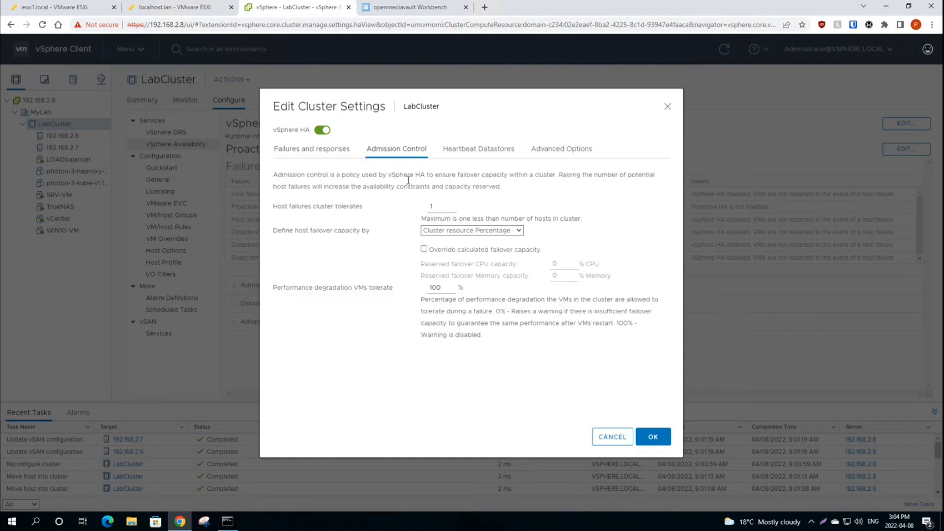
{"action": "left_click", "coordinate": [479, 154]}
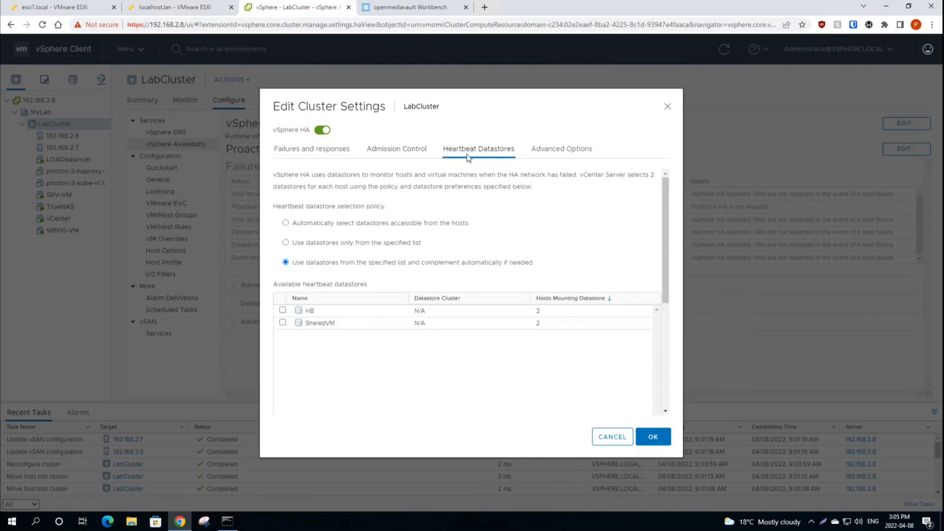
{"action": "left_click", "coordinate": [283, 311]}
{"action": "left_click", "coordinate": [564, 151]}
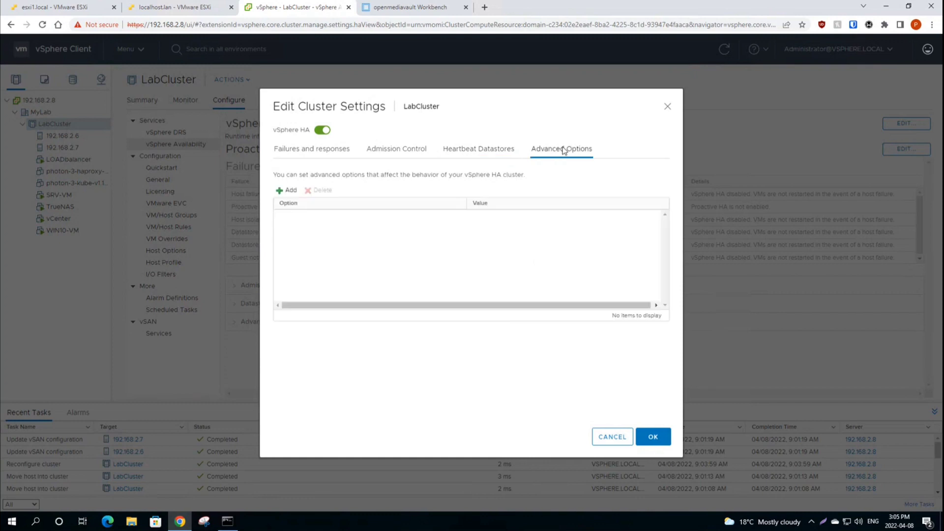
{"action": "left_click", "coordinate": [492, 157]}
{"action": "left_click", "coordinate": [396, 150]}
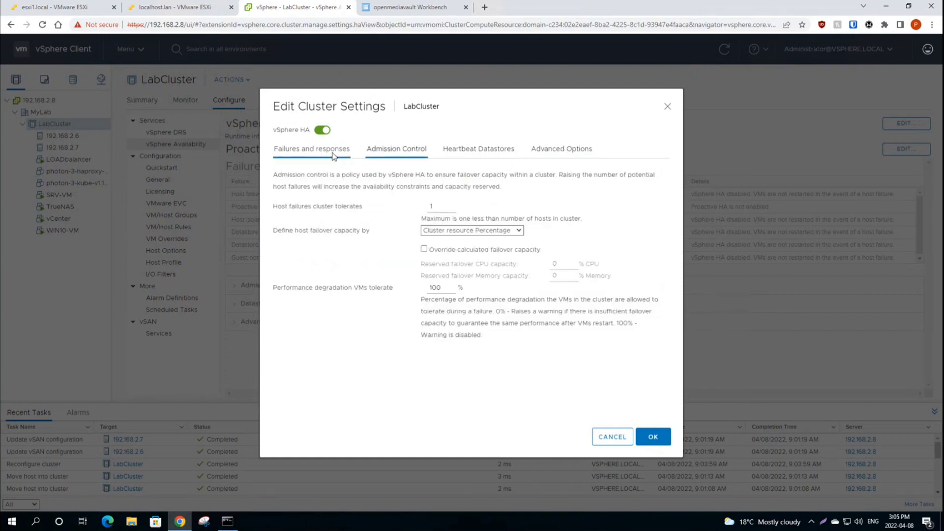
{"action": "left_click", "coordinate": [334, 155]}
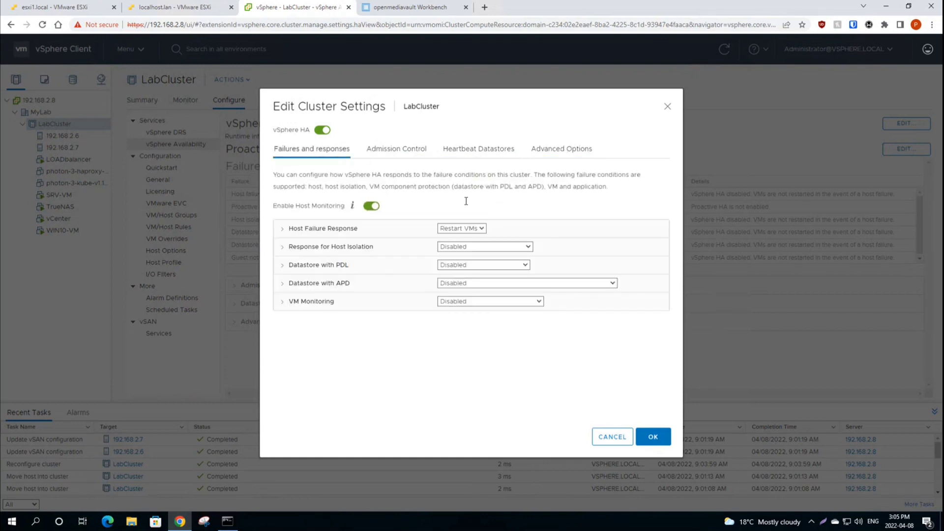
{"action": "left_click", "coordinate": [654, 437]}
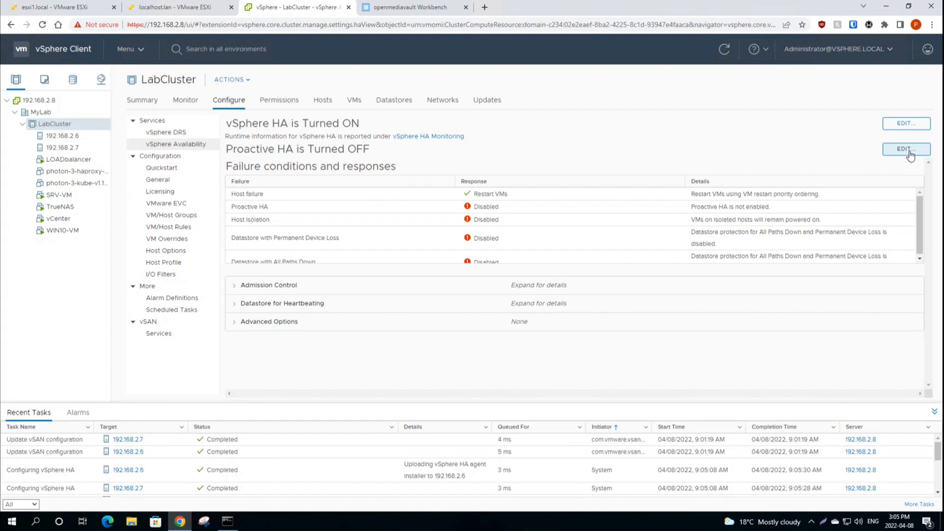
Step: Open the Edit Proactive HA dialog next to 'Proactive HA is Turned OFF'
{"action": "left_click", "coordinate": [909, 151]}
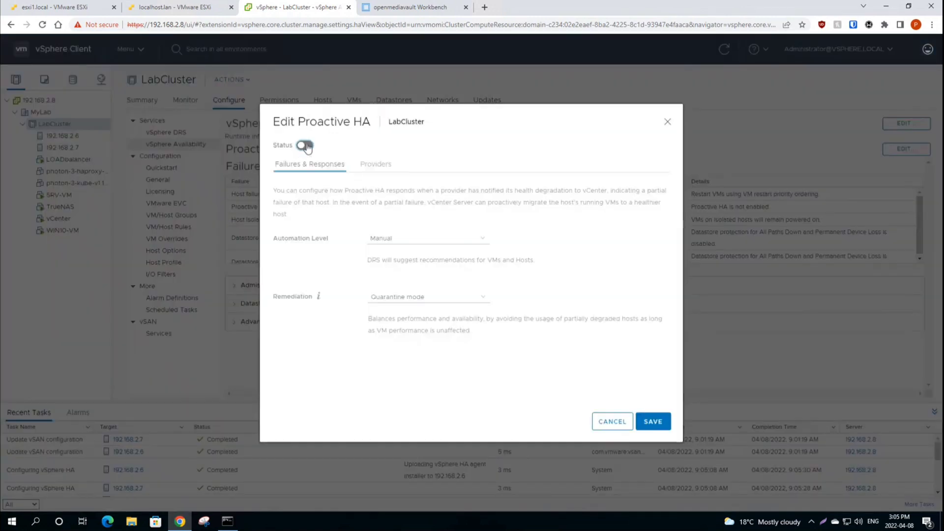
Step: Switch Proactive HA on with Manual automation level, check the Providers tab, and save
{"action": "left_click", "coordinate": [306, 146]}
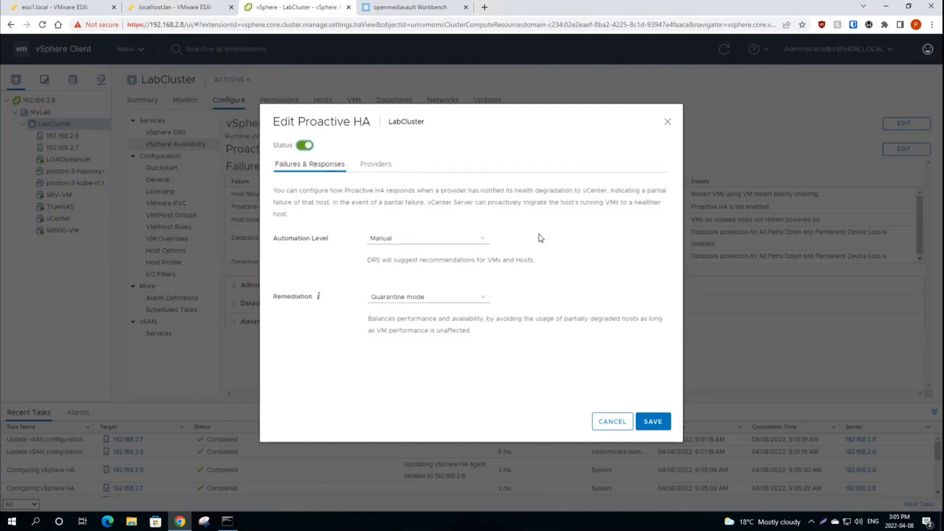
{"action": "left_click", "coordinate": [483, 241]}
{"action": "left_click", "coordinate": [482, 244]}
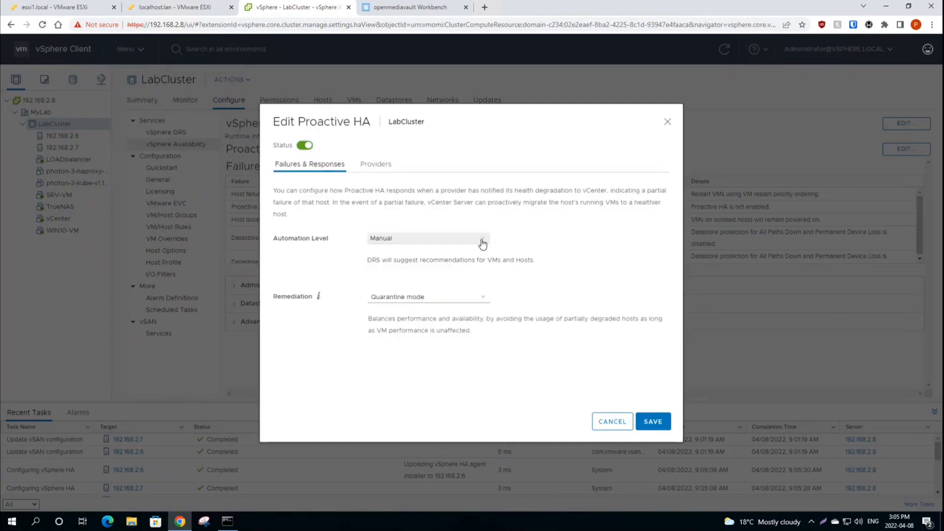
{"action": "left_click", "coordinate": [374, 167]}
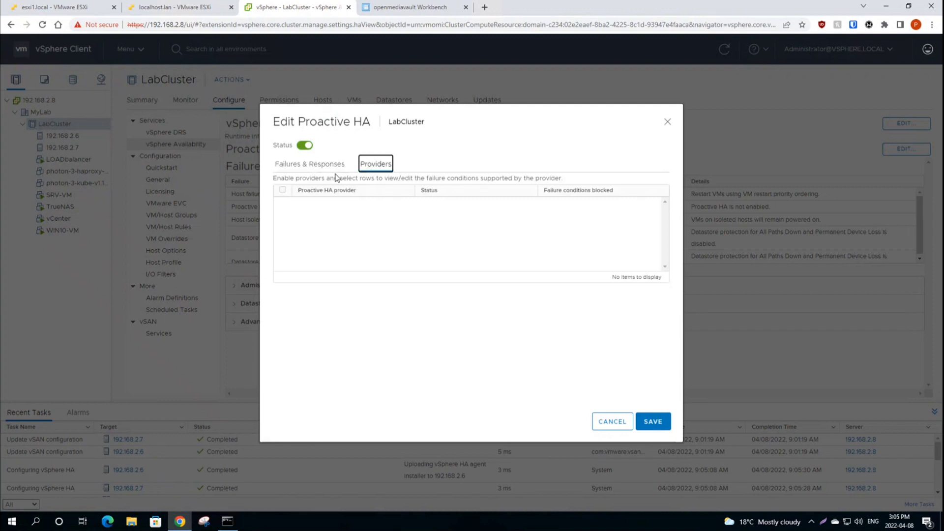
{"action": "left_click", "coordinate": [311, 167]}
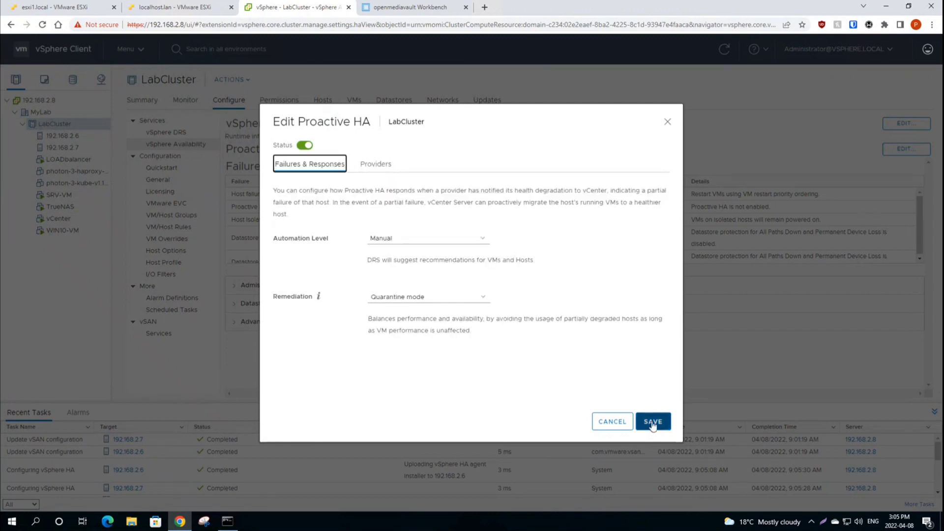
{"action": "left_click", "coordinate": [378, 164]}
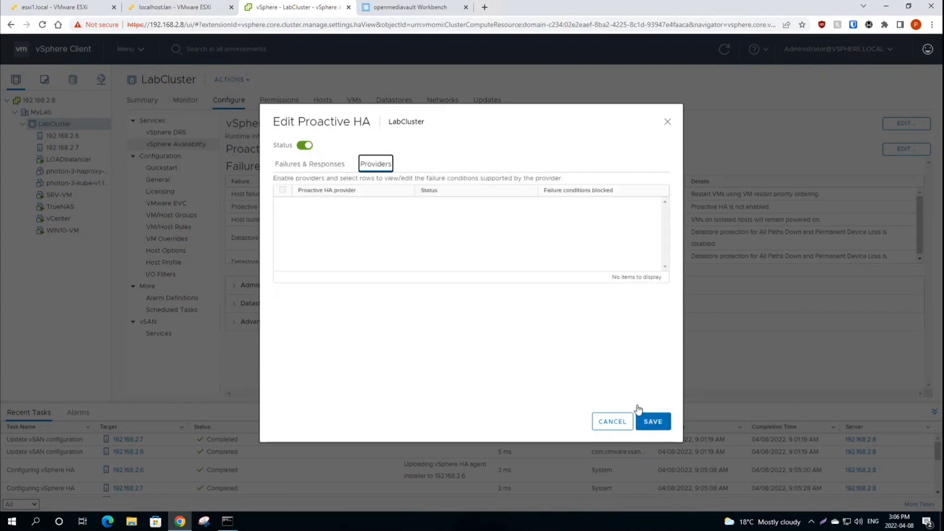
{"action": "left_click", "coordinate": [650, 422]}
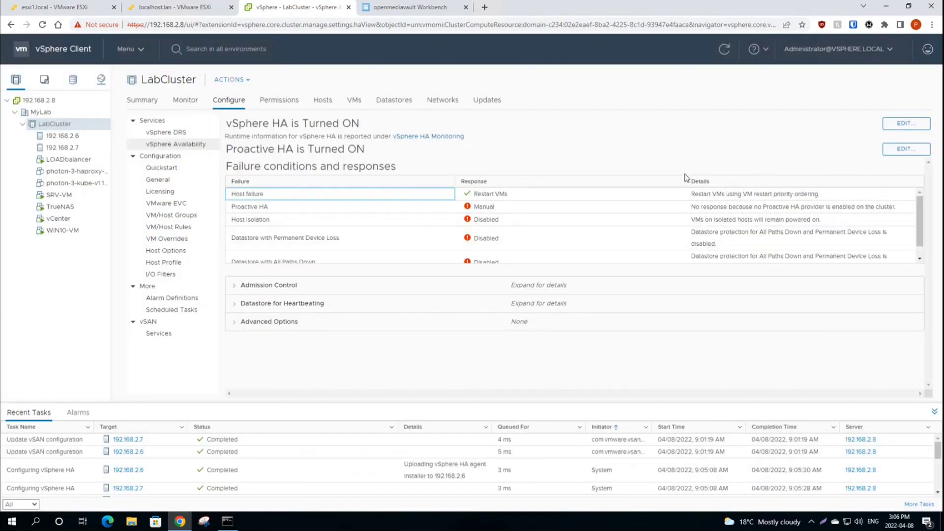
Step: Set HA admission control's host failover capacity definition to Disabled and apply
{"action": "left_click", "coordinate": [915, 126]}
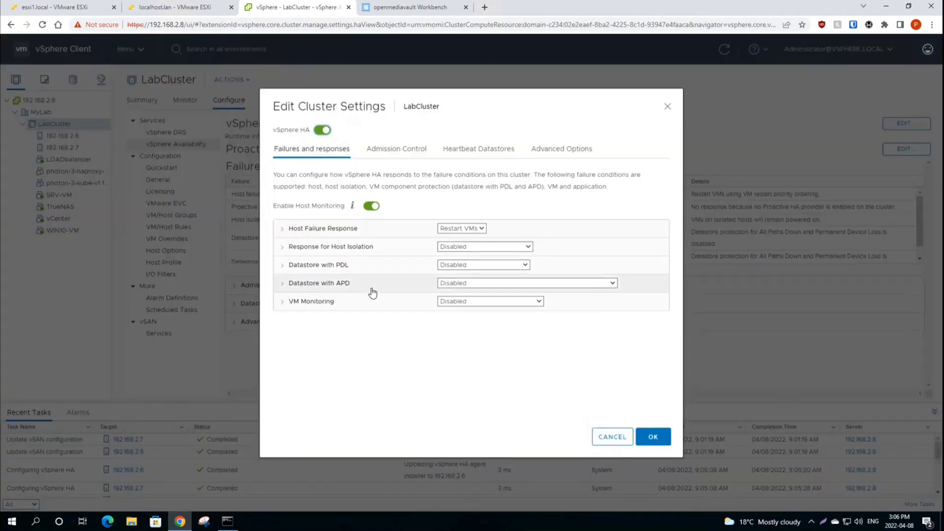
{"action": "left_click", "coordinate": [400, 149]}
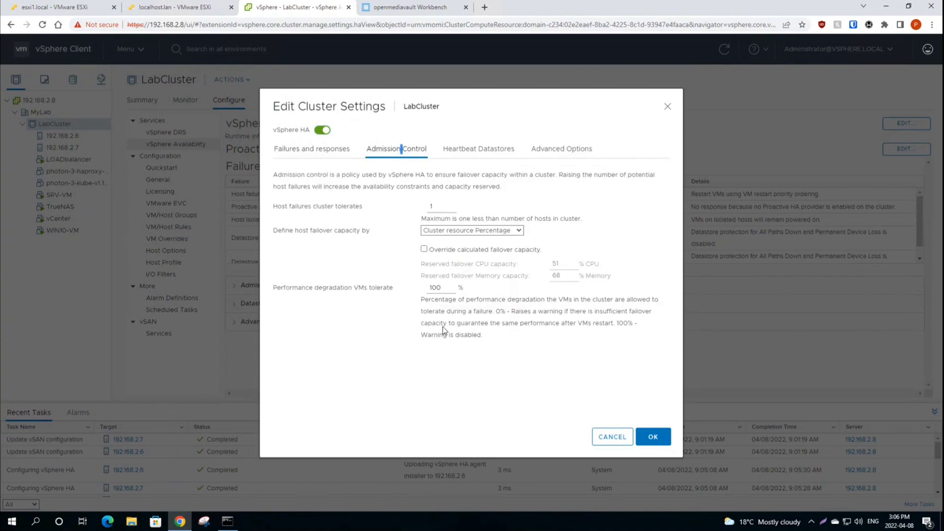
{"action": "left_click", "coordinate": [484, 234]}
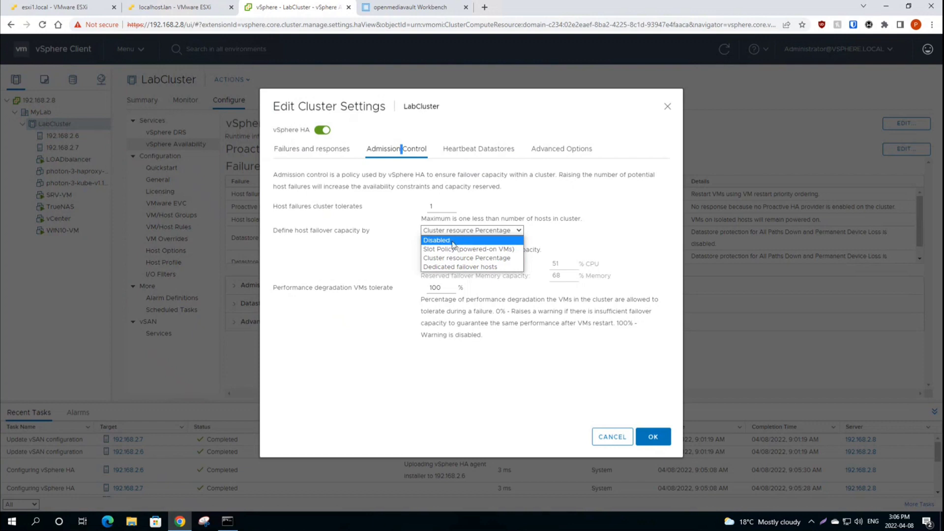
{"action": "left_click", "coordinate": [480, 235]}
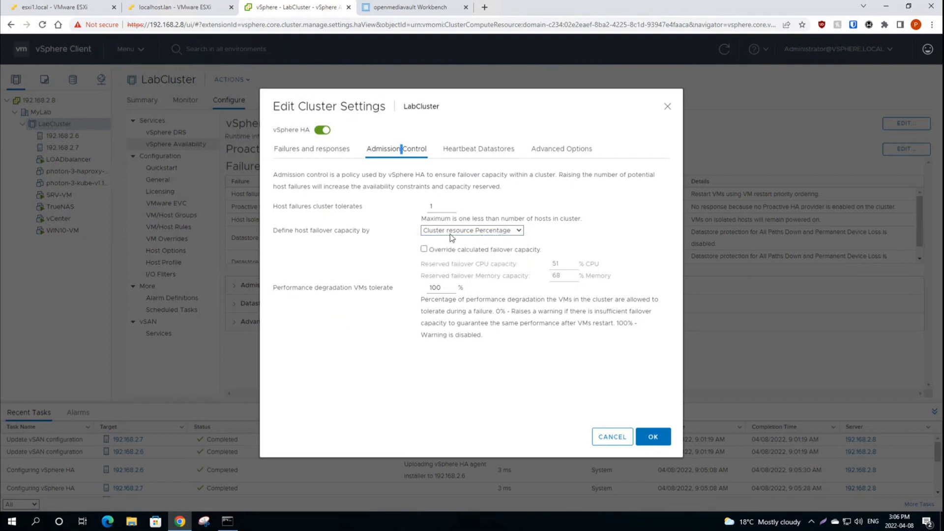
{"action": "left_click", "coordinate": [485, 230]}
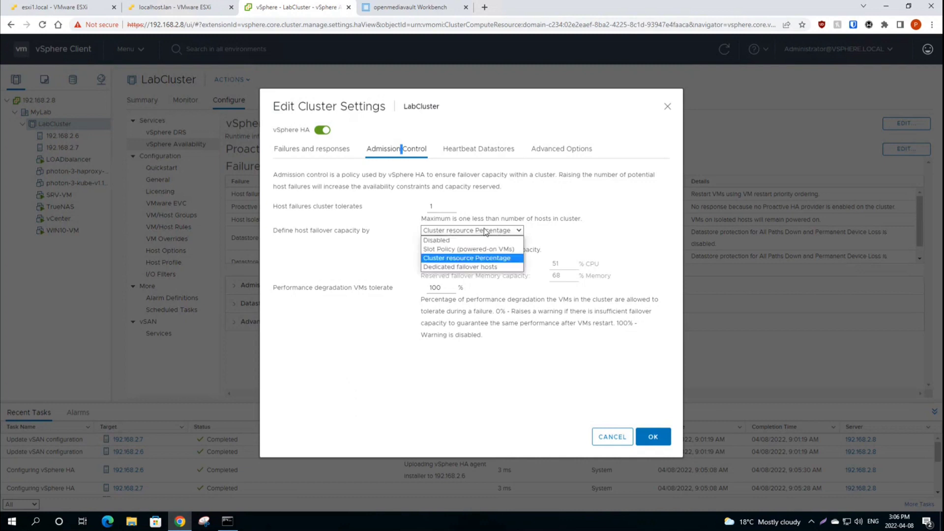
{"action": "left_click", "coordinate": [445, 240]}
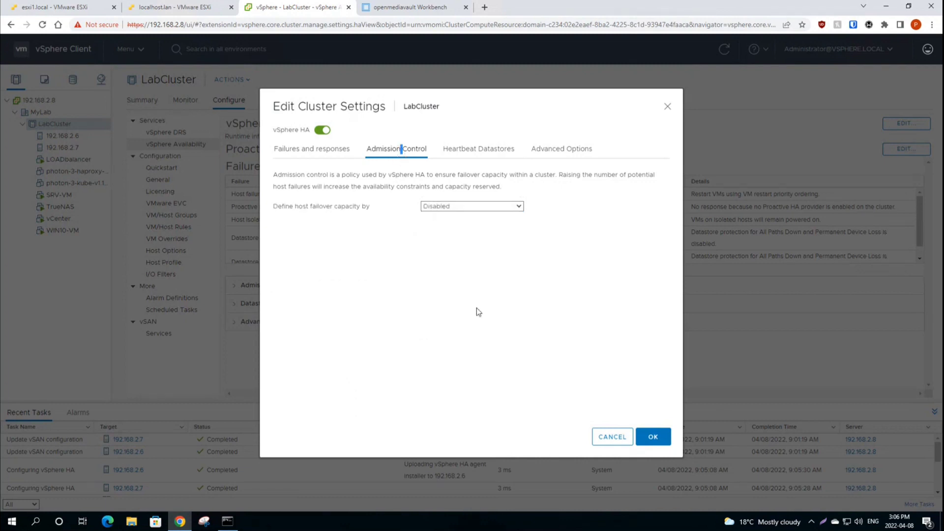
{"action": "left_click", "coordinate": [653, 437]}
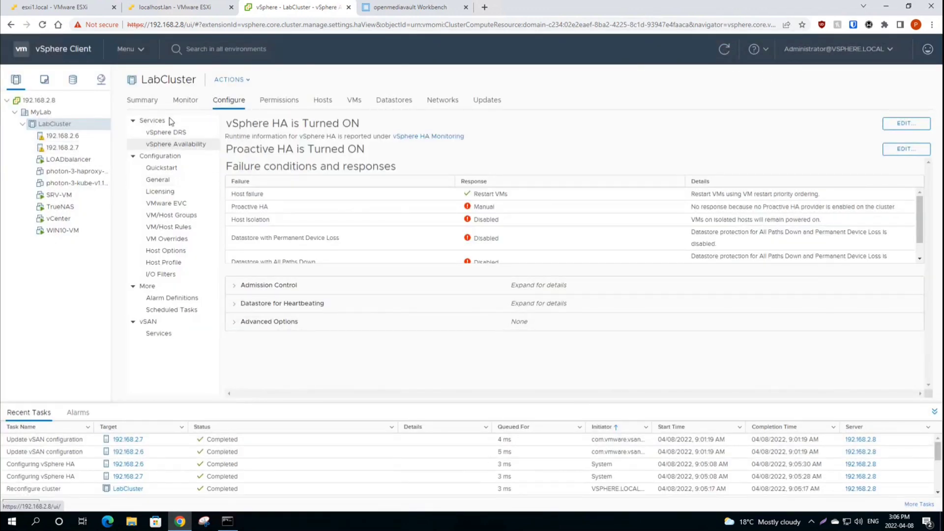
{"action": "left_click", "coordinate": [57, 138]}
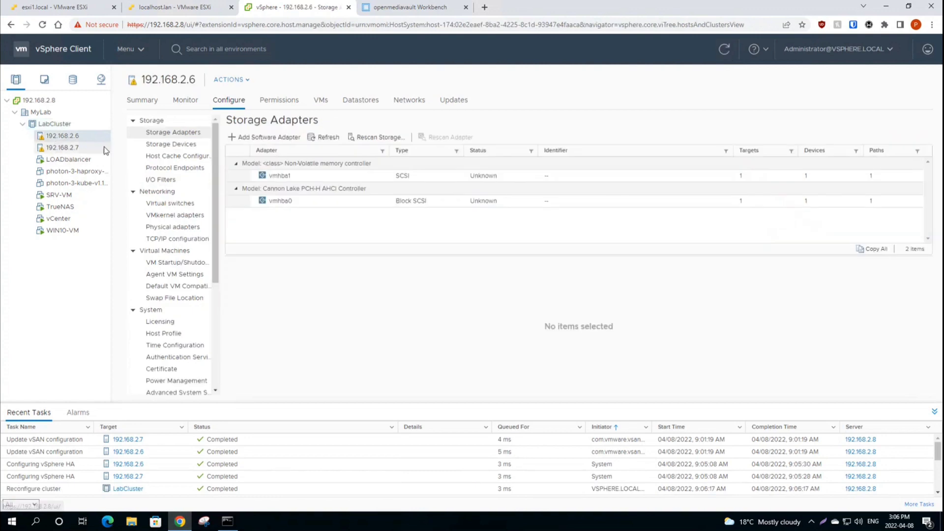
Step: Inspect host 192.168.2.6's monitoring issues, briefly comparing with host 192.168.2.7
{"action": "left_click", "coordinate": [139, 102]}
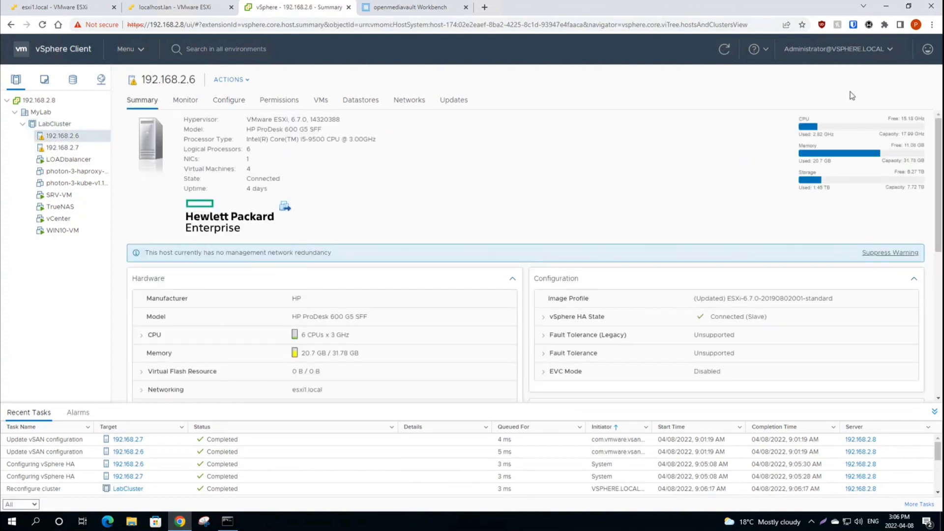
{"action": "left_click", "coordinate": [191, 105]}
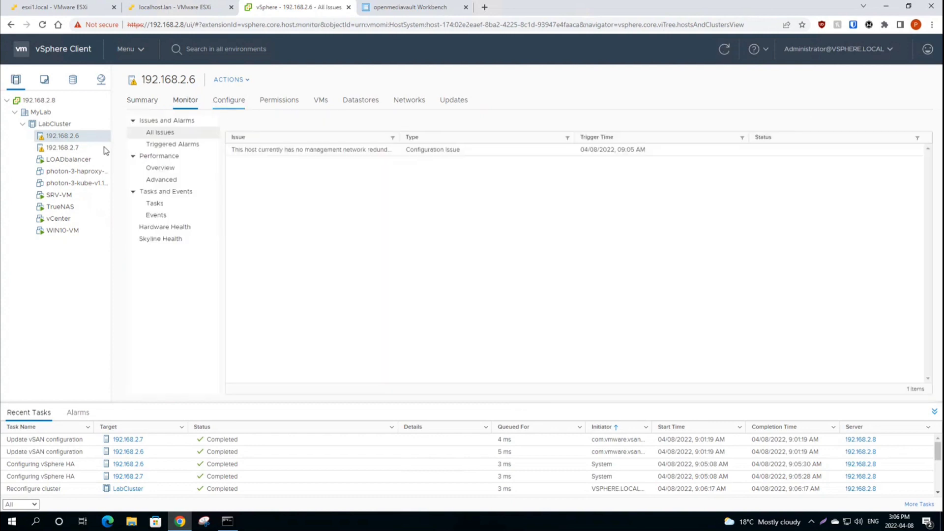
{"action": "left_click", "coordinate": [70, 152]}
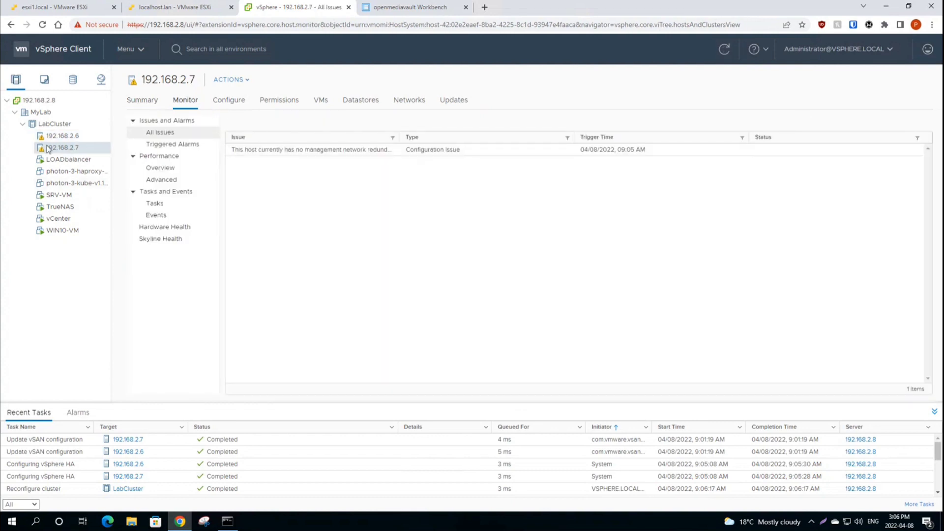
{"action": "left_click", "coordinate": [62, 136]}
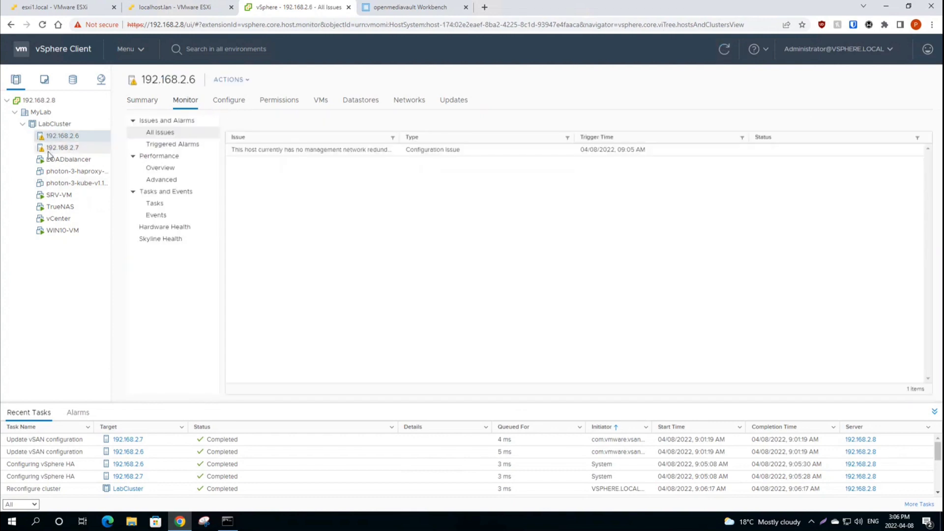
{"action": "left_click", "coordinate": [141, 100]}
{"action": "left_click", "coordinate": [185, 101]}
{"action": "left_click", "coordinate": [259, 151]}
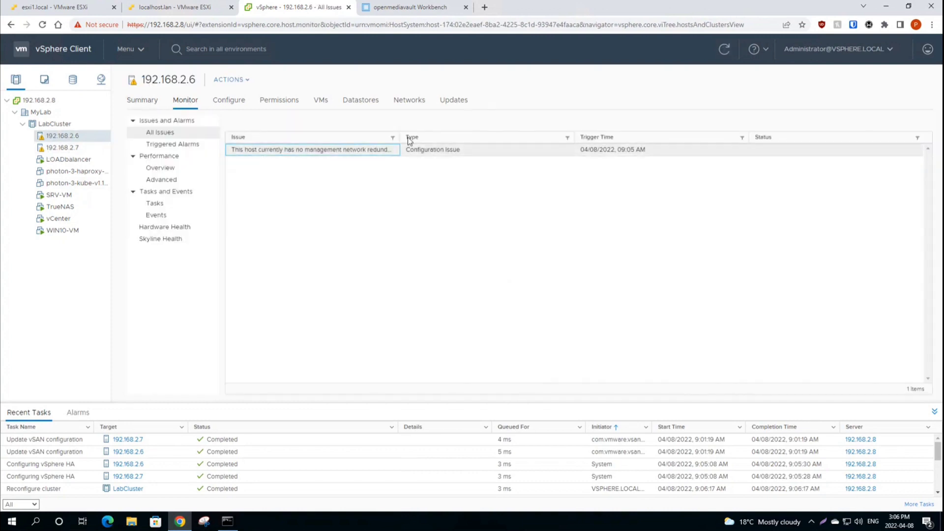
{"action": "left_click_drag", "start_coordinate": [398, 137], "coordinate": [467, 137]}
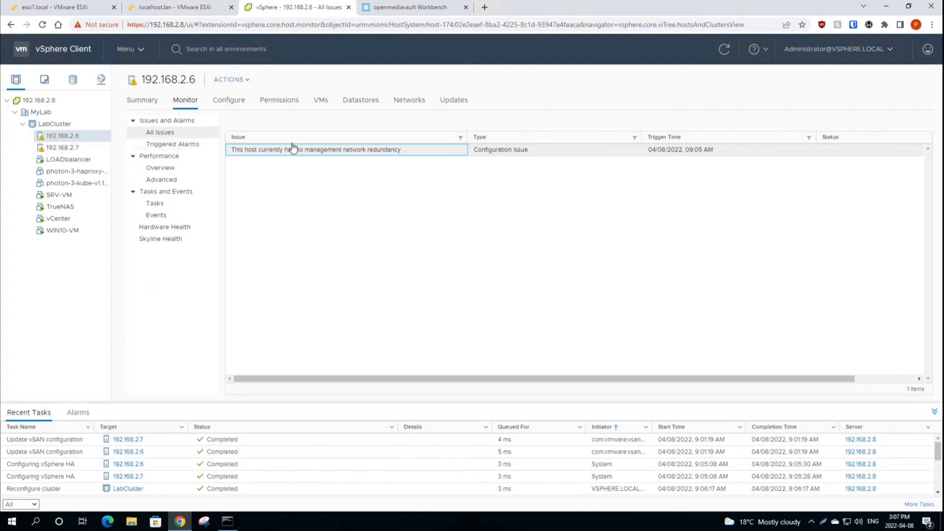
Step: Check the host's triggered alarms and confirm its vSphere HA state is Connected (Slave)
{"action": "left_click", "coordinate": [169, 144]}
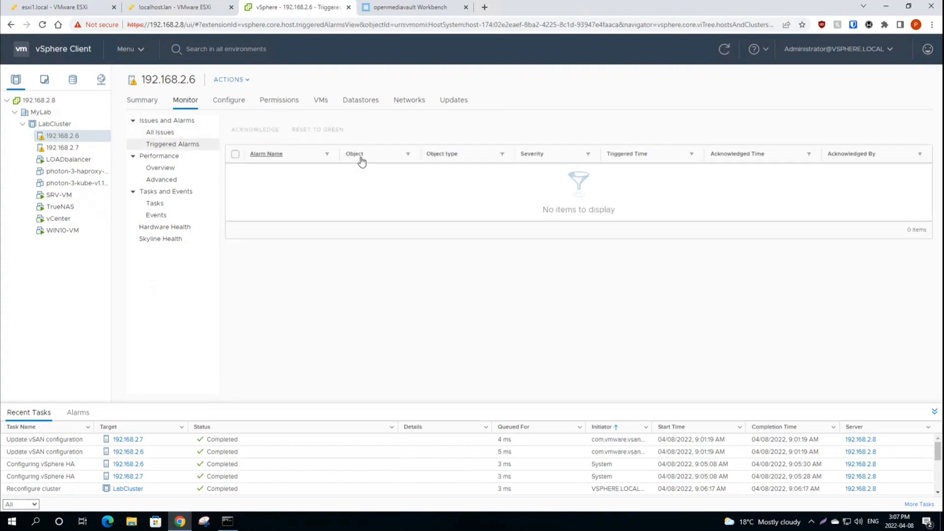
{"action": "left_click", "coordinate": [191, 133]}
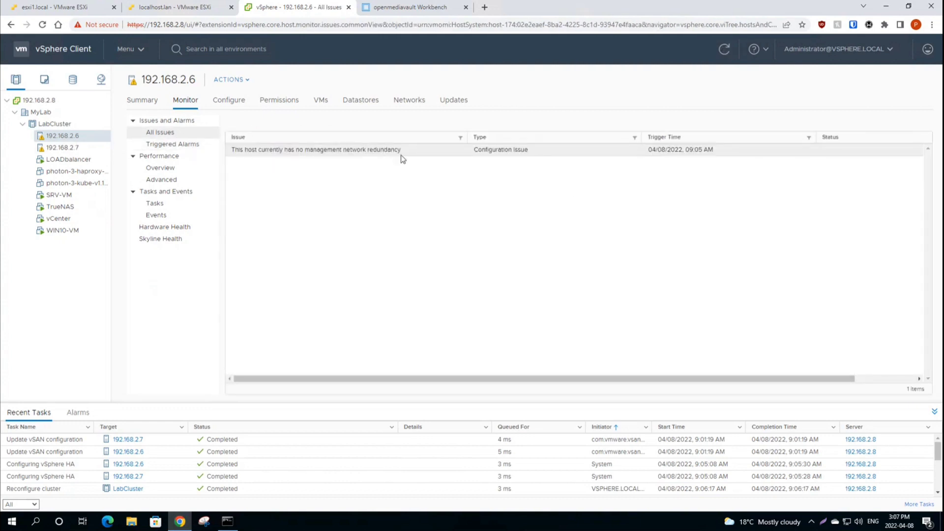
{"action": "left_click", "coordinate": [169, 144]}
{"action": "left_click", "coordinate": [153, 133]}
{"action": "left_click", "coordinate": [139, 100]}
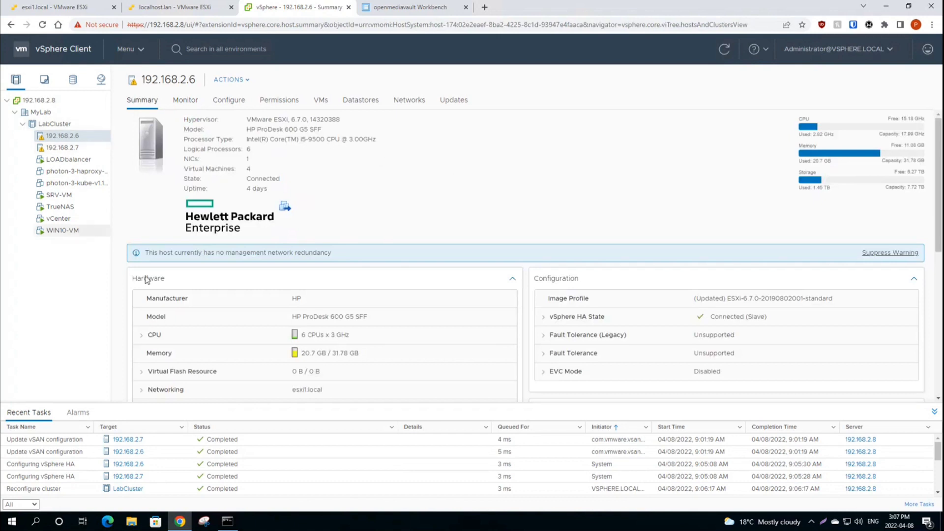
{"action": "left_click", "coordinate": [58, 156]}
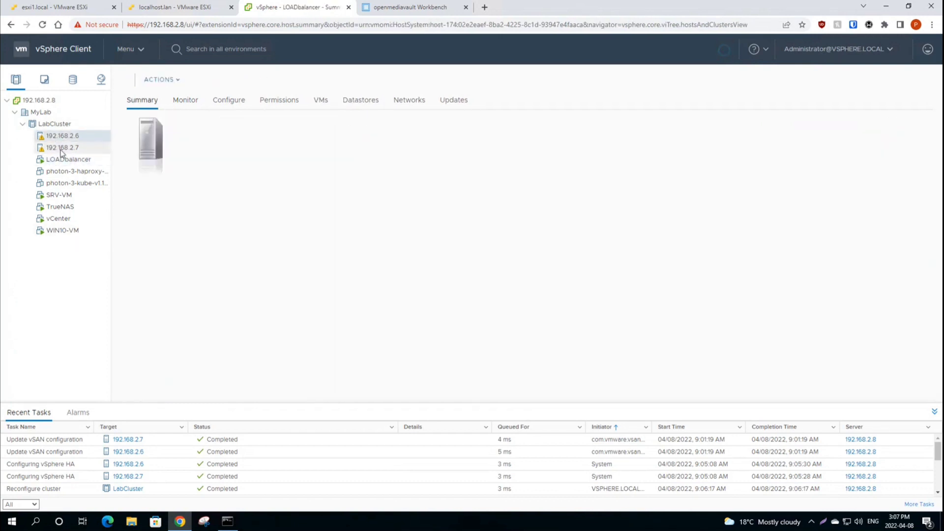
Step: Look at LOADbalancer's Template > Export OVF Template action, then open File Explorer at This PC
{"action": "left_click", "coordinate": [52, 195]}
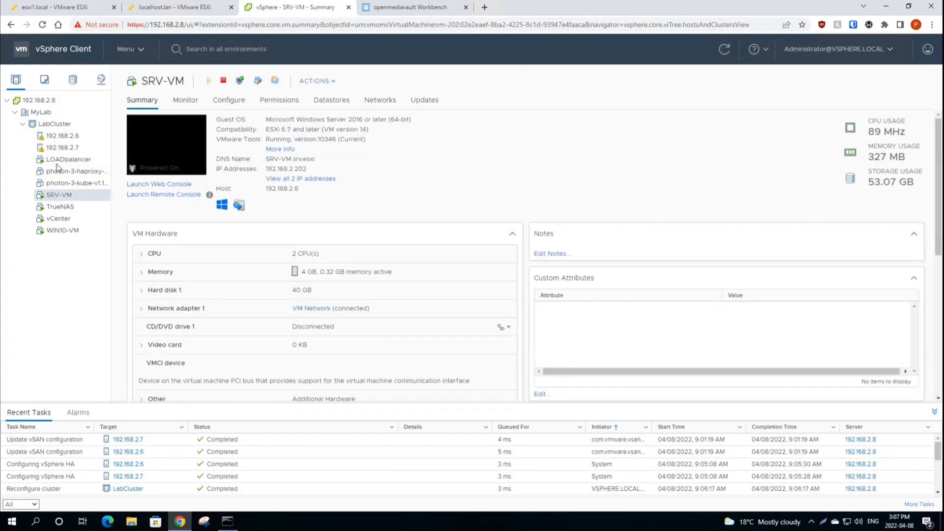
{"action": "left_click", "coordinate": [54, 162]}
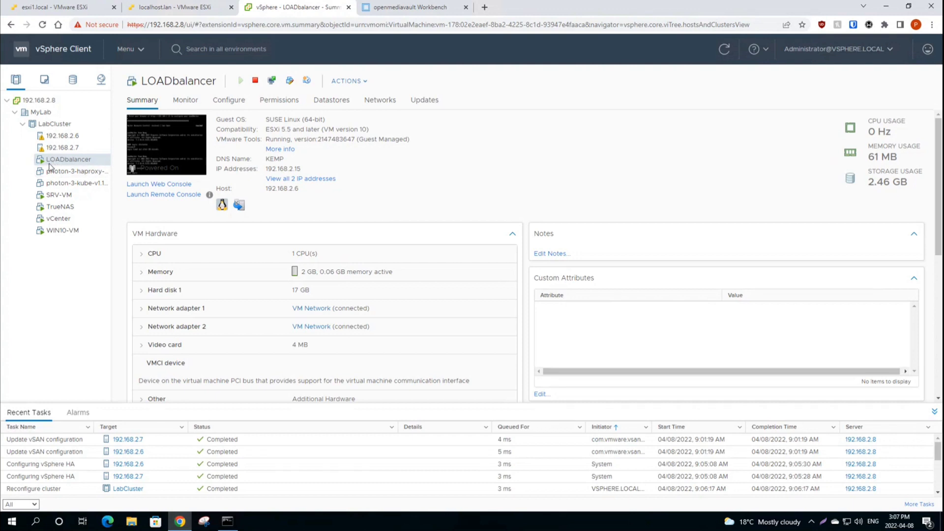
{"action": "right_click", "coordinate": [51, 159]}
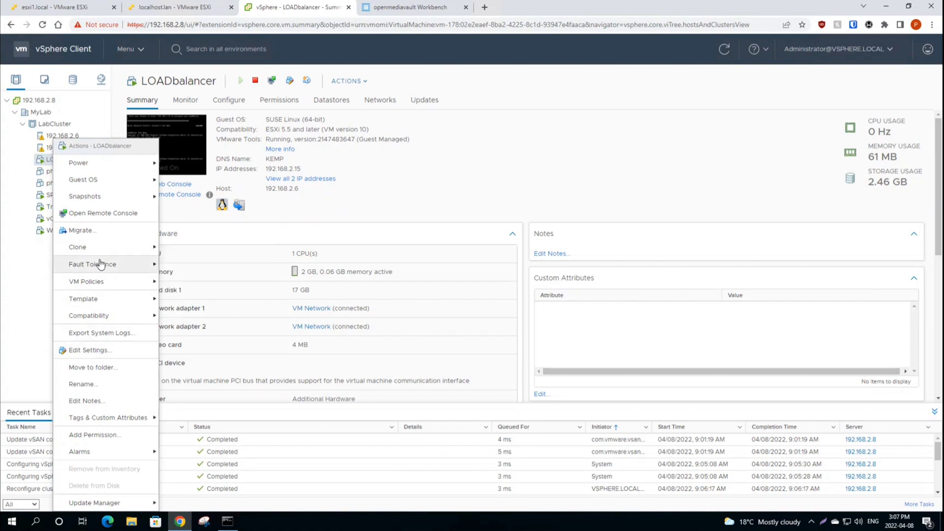
{"action": "mouse_move", "coordinate": [101, 300]}
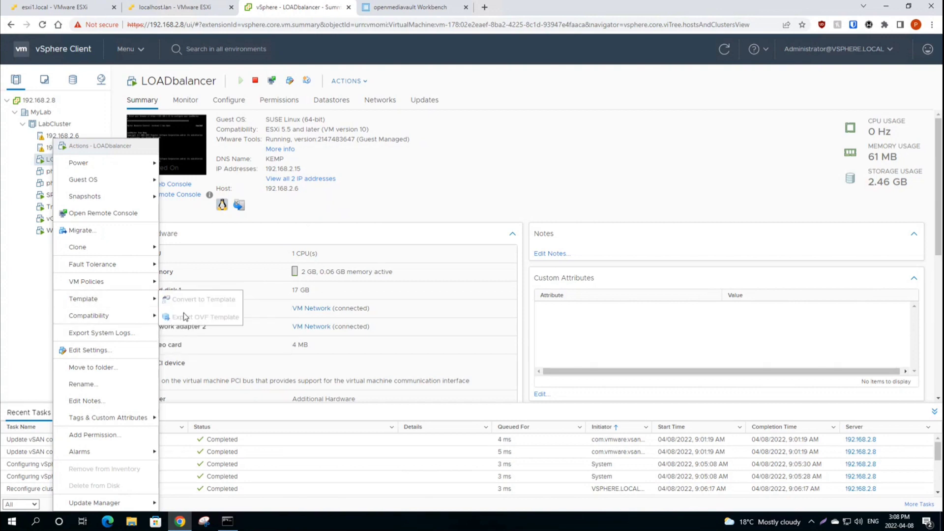
{"action": "left_click", "coordinate": [428, 182]}
{"action": "left_click", "coordinate": [132, 521]}
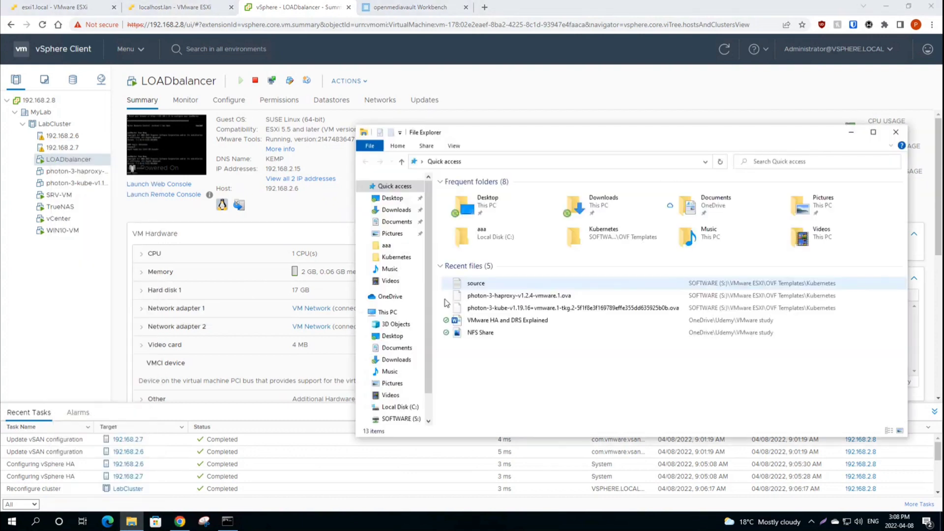
{"action": "left_click", "coordinate": [388, 311]}
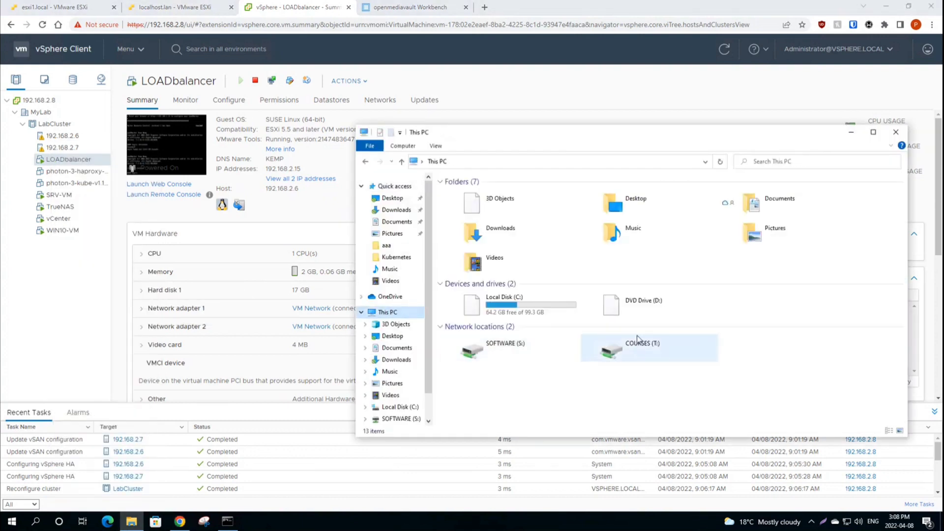
Step: Navigate to SOFTWARE (S:) > VMware ESXI > OVF Templates > Load Balancer
{"action": "double_click", "coordinate": [502, 349]}
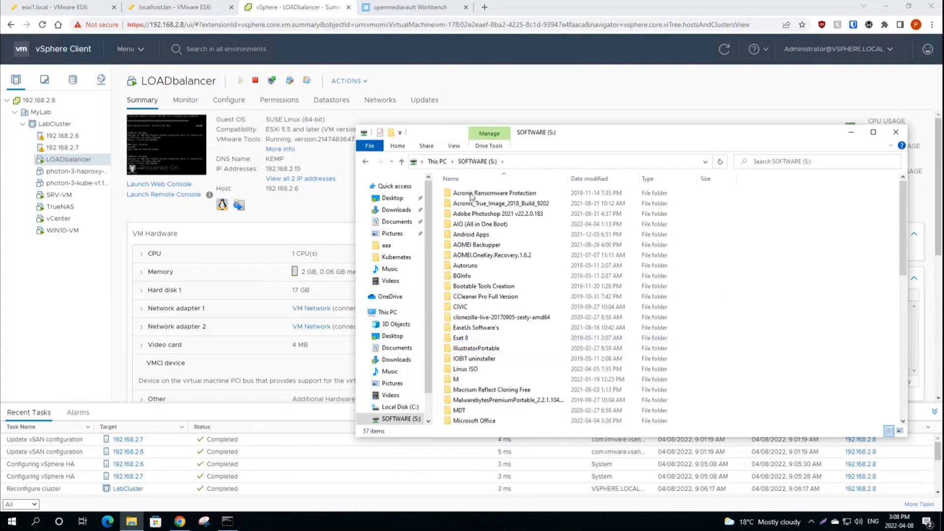
{"action": "scroll", "coordinate": [477, 311], "scroll_direction": "down", "scroll_amount": 10}
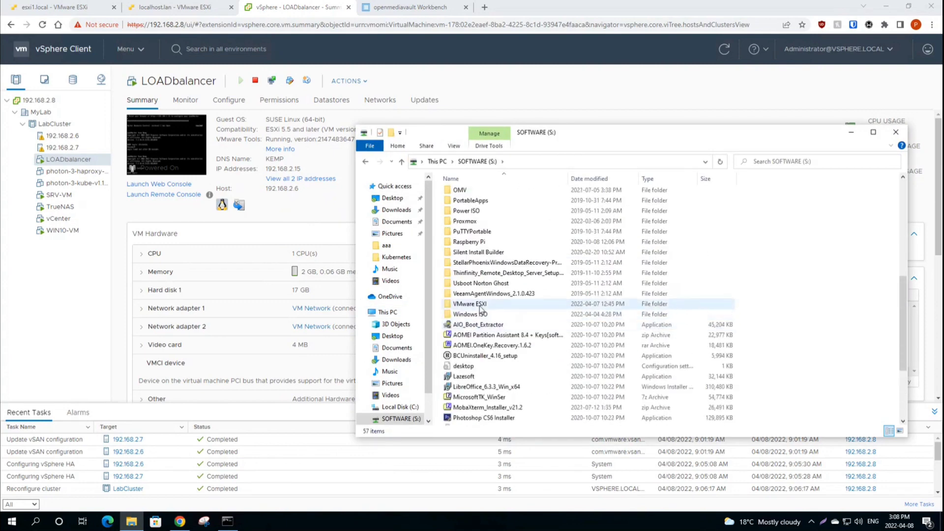
{"action": "double_click", "coordinate": [482, 310]}
{"action": "double_click", "coordinate": [467, 193]}
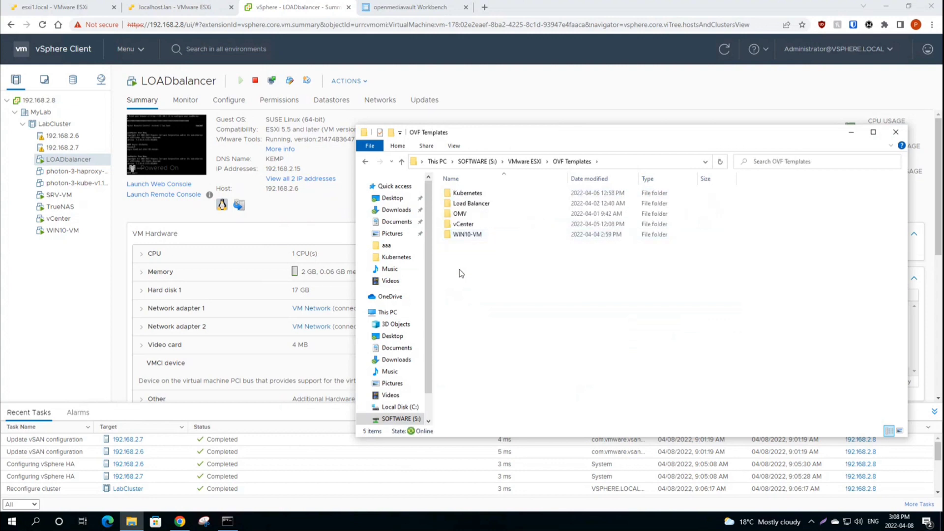
{"action": "left_click_drag", "start_coordinate": [460, 270], "coordinate": [465, 190]}
{"action": "left_click", "coordinate": [479, 273]}
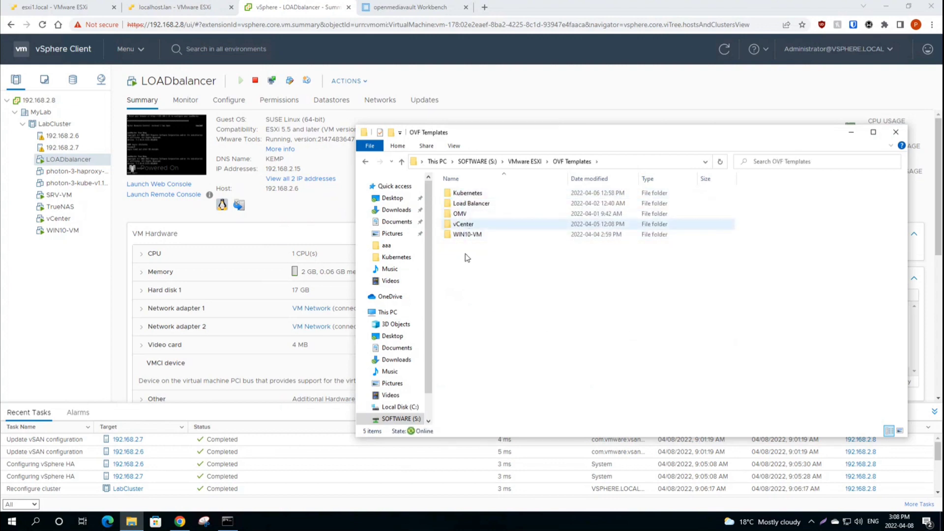
{"action": "left_click", "coordinate": [467, 213]}
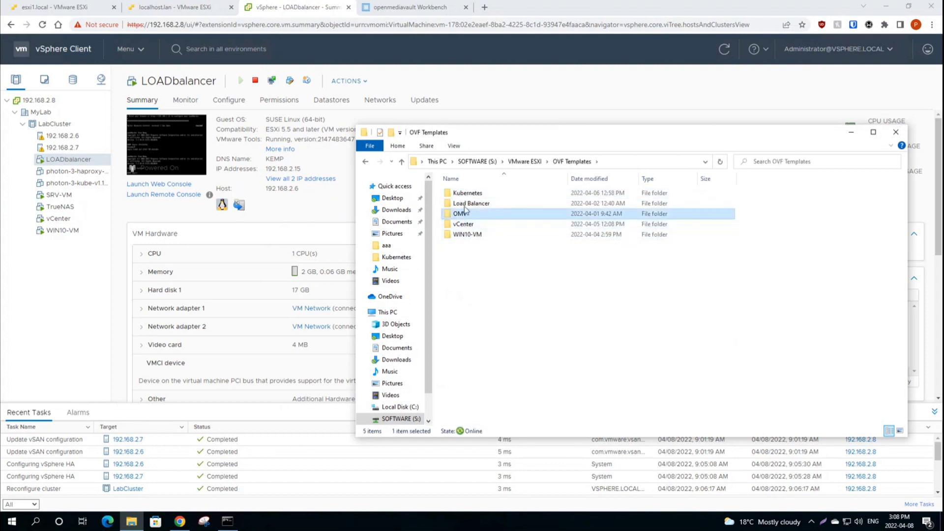
{"action": "double_click", "coordinate": [465, 203]}
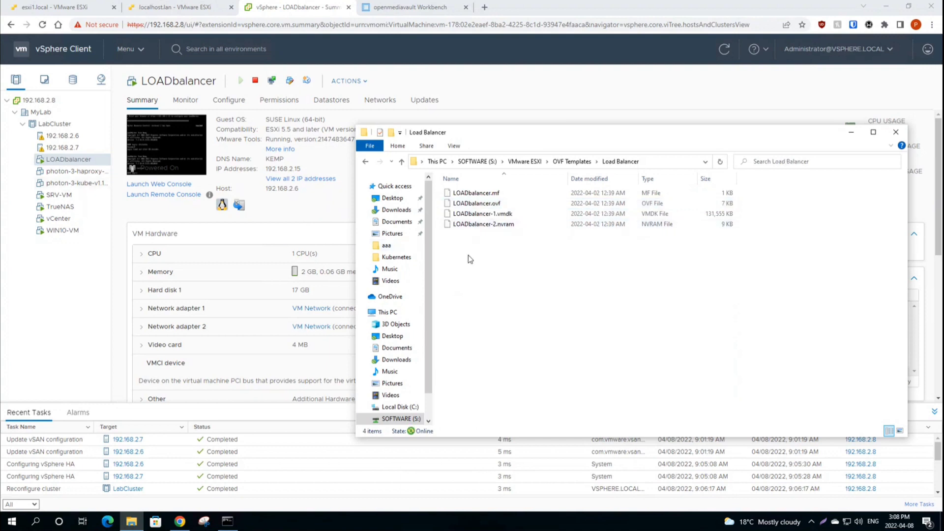
Step: Review the exported LOADbalancer .mf, .ovf, .vmdk and .nvram files in the folder
{"action": "left_click_drag", "start_coordinate": [469, 256], "coordinate": [503, 196]}
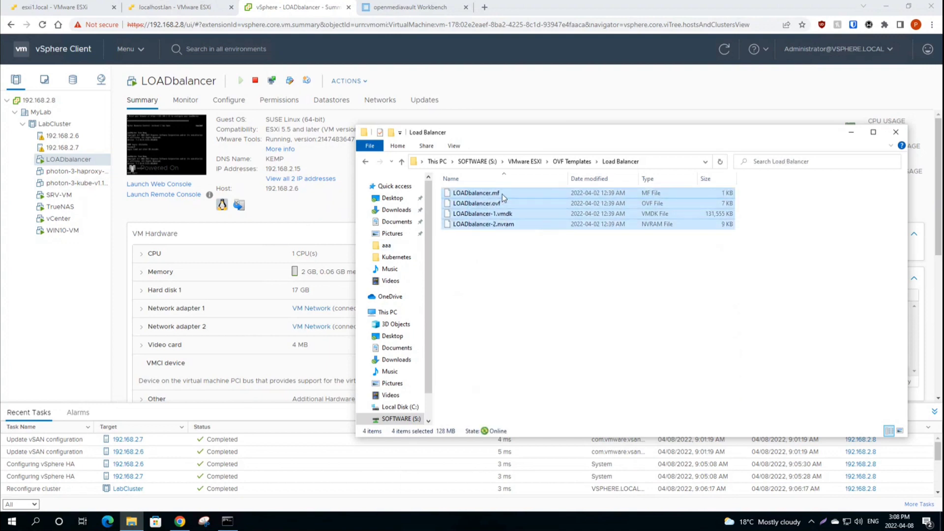
{"action": "left_click", "coordinate": [504, 194]}
{"action": "left_click", "coordinate": [505, 204]}
{"action": "left_click", "coordinate": [512, 215]}
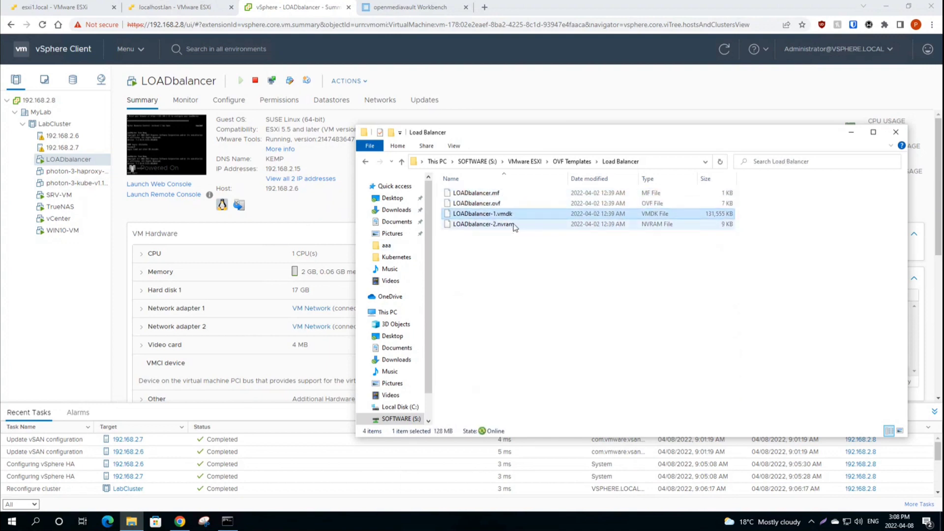
{"action": "left_click", "coordinate": [516, 225]}
{"action": "left_click", "coordinate": [459, 252]}
{"action": "left_click_drag", "start_coordinate": [457, 252], "coordinate": [483, 191]}
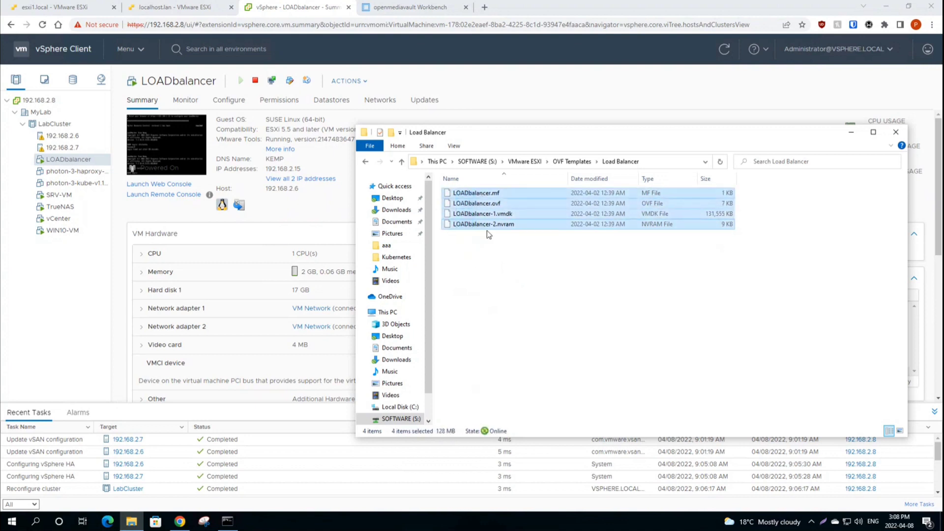
{"action": "left_click", "coordinate": [495, 278]}
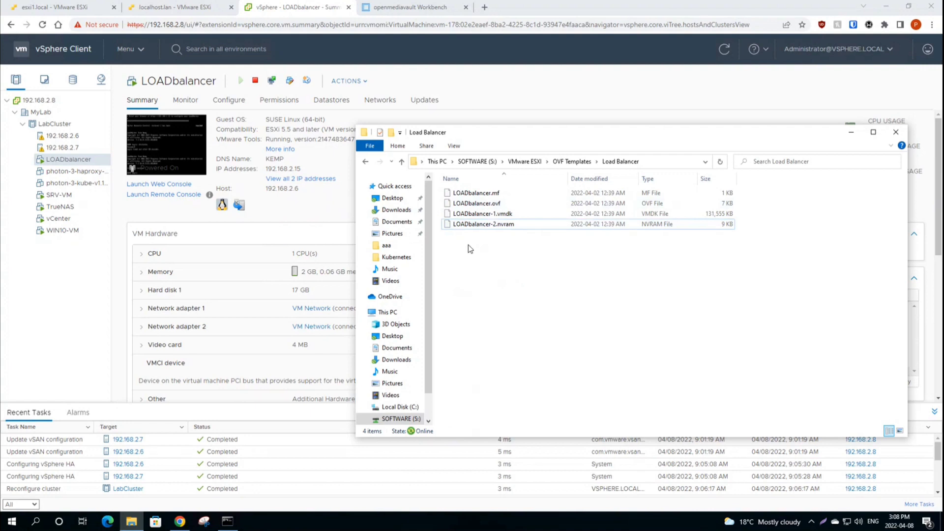
{"action": "left_click_drag", "start_coordinate": [469, 248], "coordinate": [504, 191]}
{"action": "left_click", "coordinate": [481, 261]}
{"action": "left_click_drag", "start_coordinate": [466, 253], "coordinate": [497, 194]}
{"action": "left_click", "coordinate": [484, 283]}
{"action": "left_click_drag", "start_coordinate": [715, 137], "coordinate": [546, 145]}
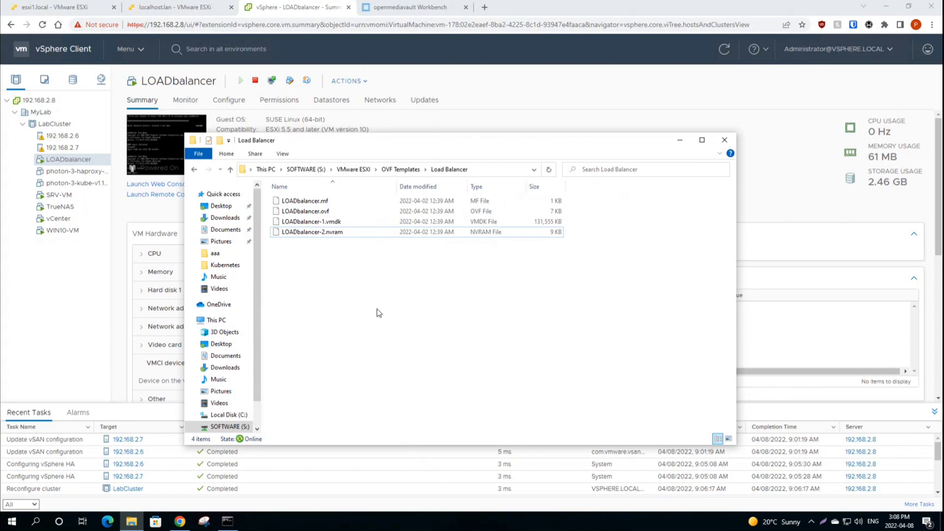
Step: Close the Load Balancer window, minimize the browser, and open SOFTWARE (S:) > VMware ESXI
{"action": "left_click", "coordinate": [725, 142]}
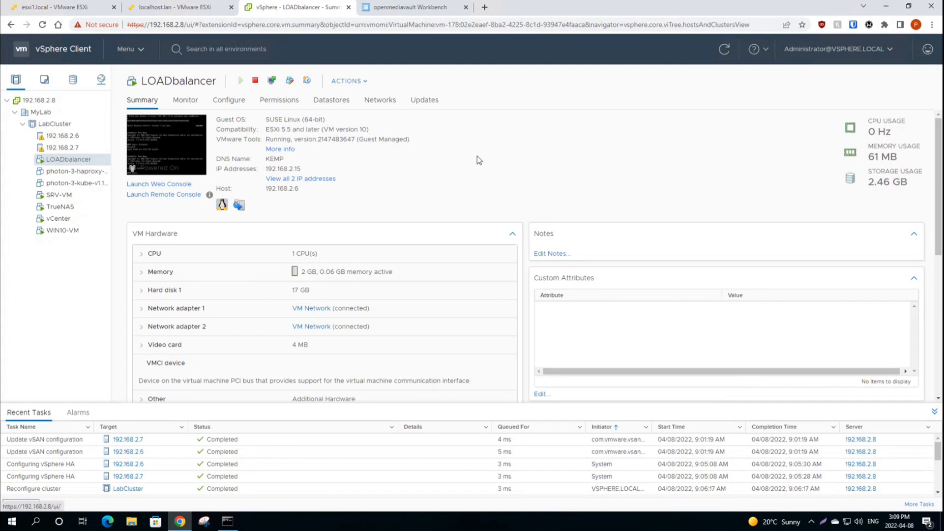
{"action": "left_click", "coordinate": [886, 5]}
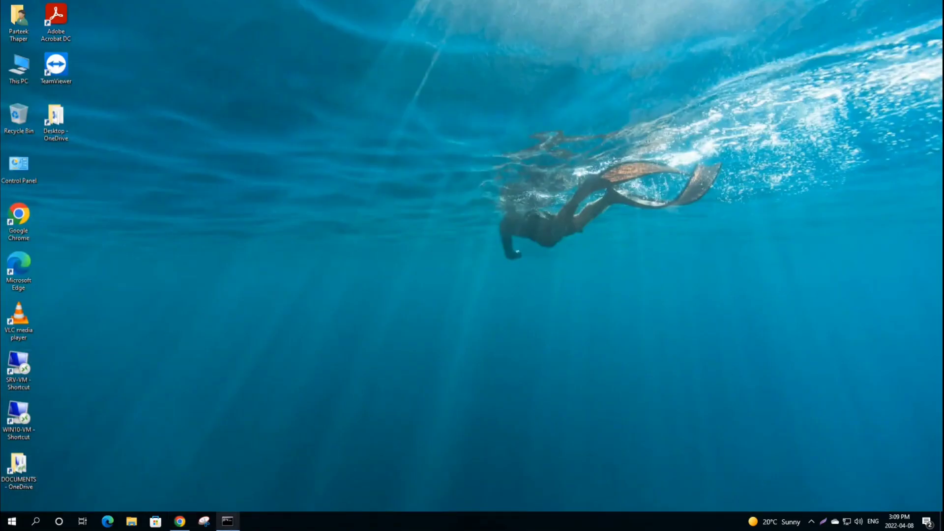
{"action": "left_click", "coordinate": [136, 524]}
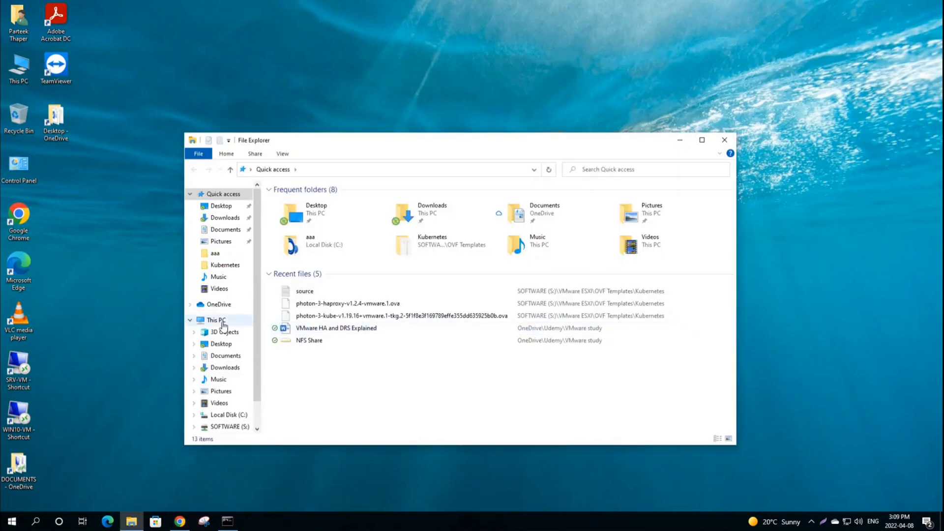
{"action": "left_click", "coordinate": [223, 324]}
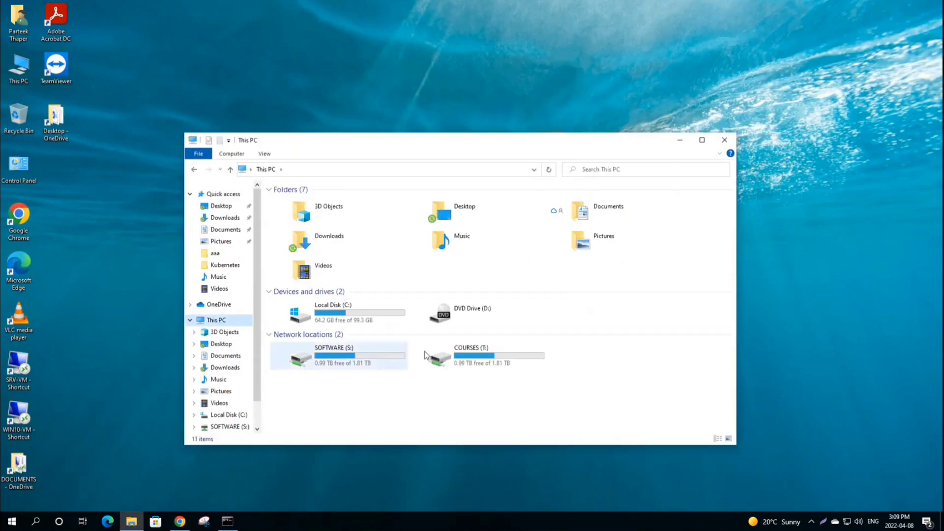
{"action": "double_click", "coordinate": [355, 358]}
{"action": "scroll", "coordinate": [314, 352], "scroll_direction": "down", "scroll_amount": 8}
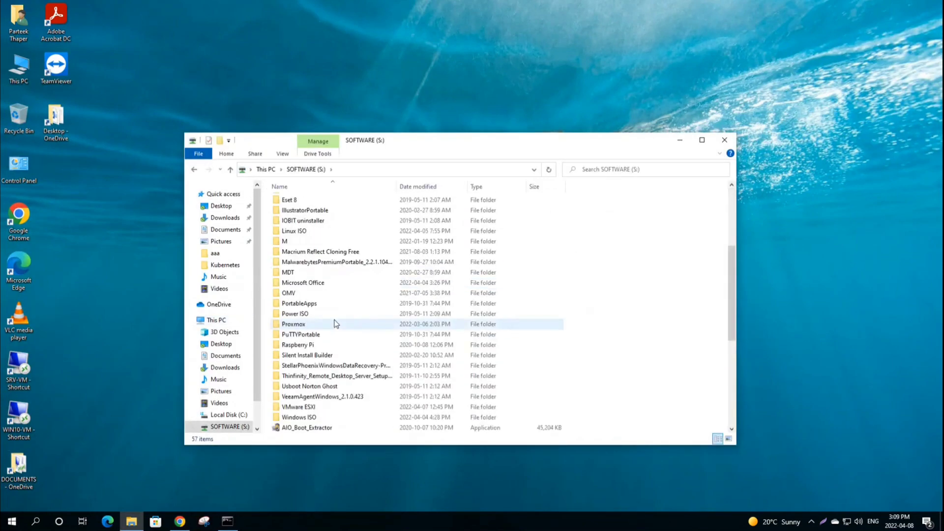
{"action": "double_click", "coordinate": [311, 345]}
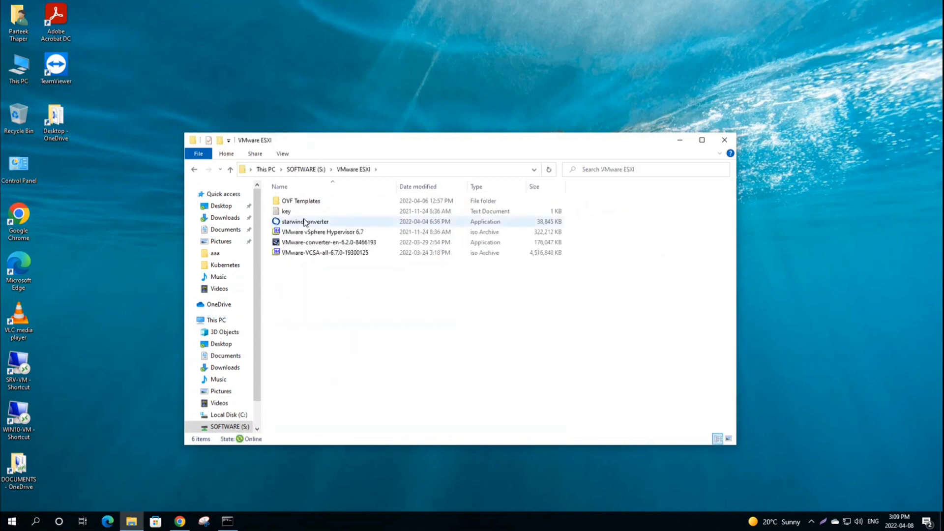
Step: Look over the converter installers and ISOs, then select starwindconverter
{"action": "left_click", "coordinate": [306, 242]}
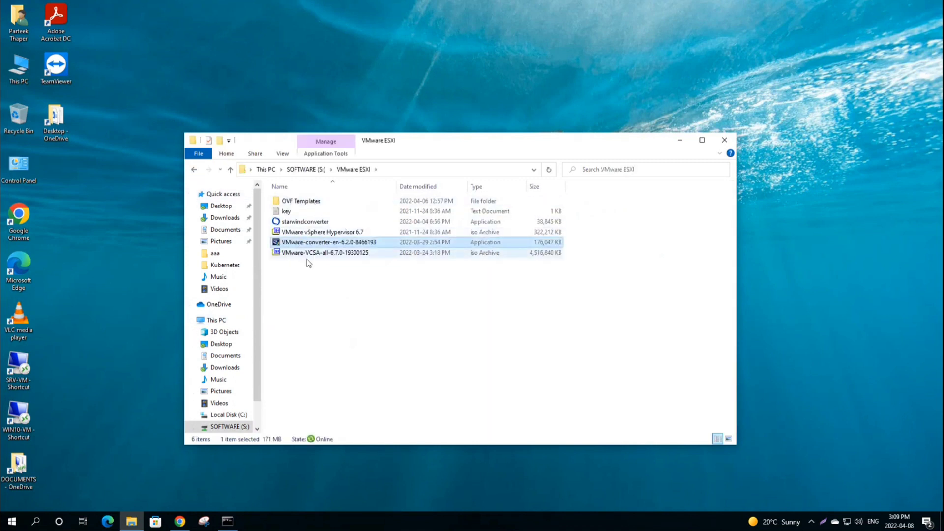
{"action": "left_click", "coordinate": [307, 252]}
{"action": "left_click", "coordinate": [303, 234]}
{"action": "left_click", "coordinate": [314, 242]}
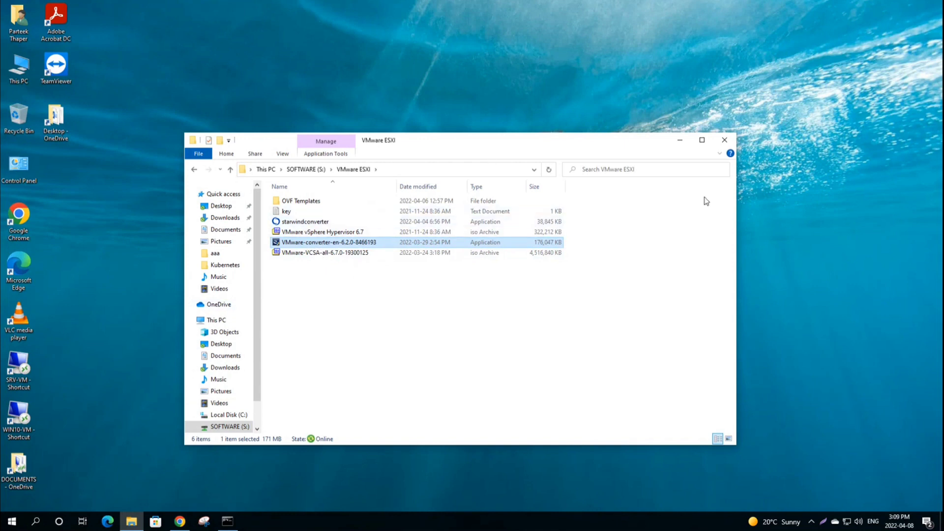
{"action": "left_click", "coordinate": [304, 223]}
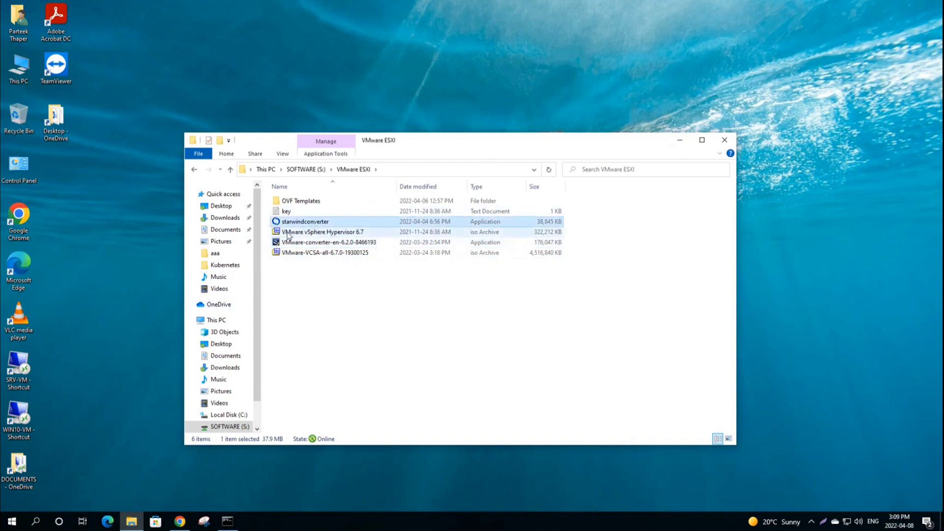
Step: Launch starwindconverter past the security warning and minimize the ESXi file window
{"action": "double_click", "coordinate": [303, 224]}
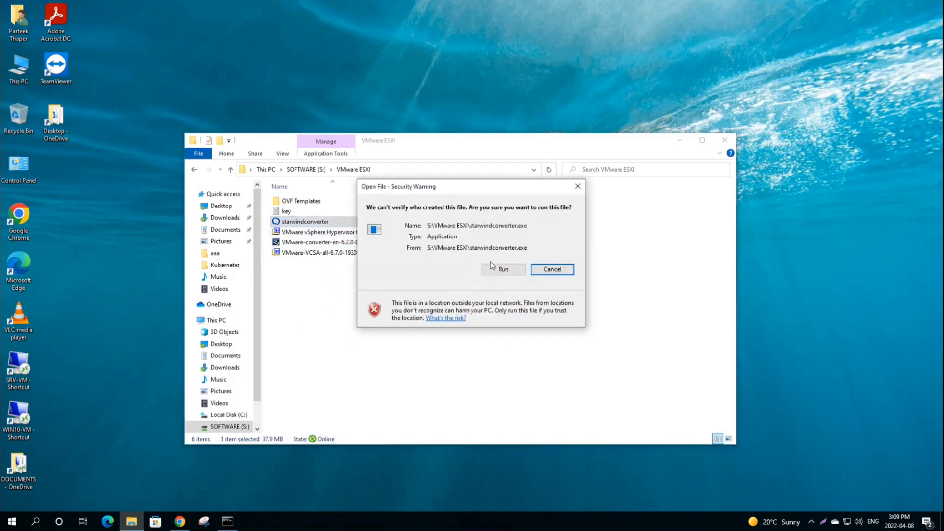
{"action": "left_click", "coordinate": [495, 267]}
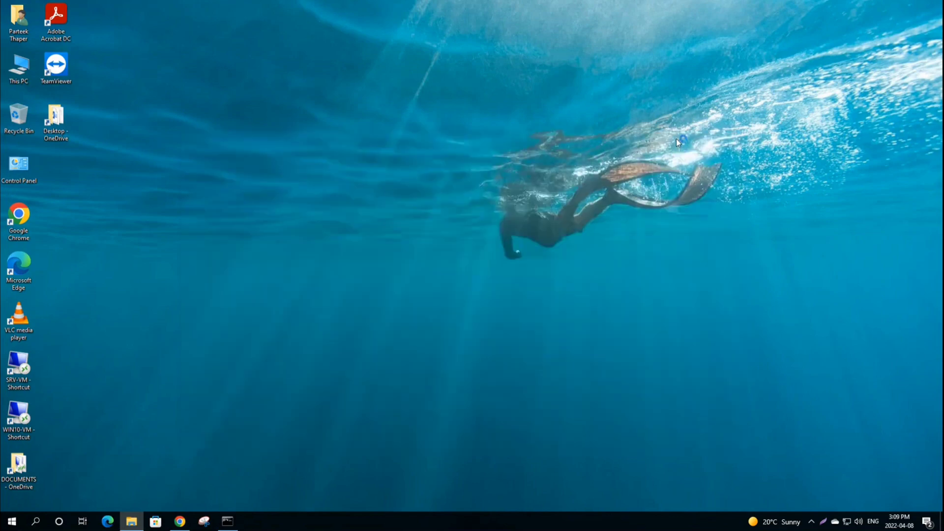
{"action": "left_click", "coordinate": [680, 140]}
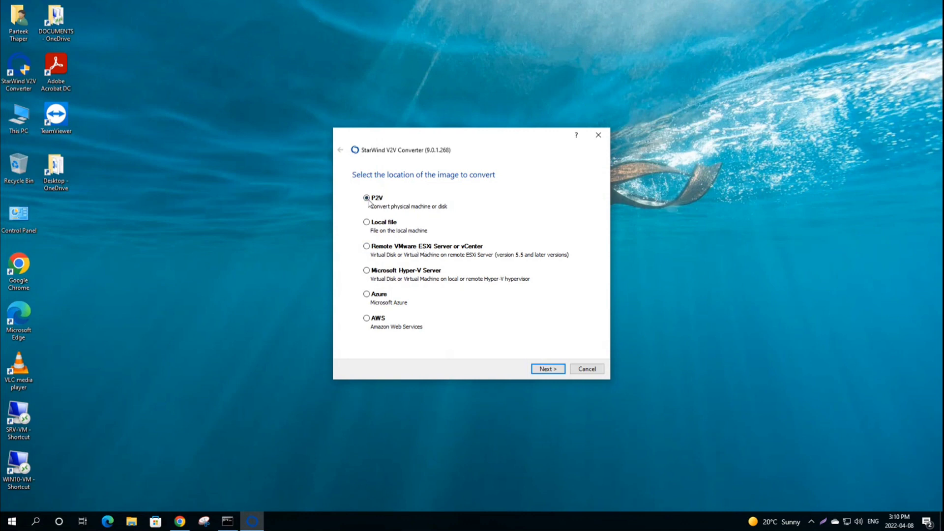
Step: Choose P2V of the entire machine with all volumes onto a remote VMware ESXi server
{"action": "left_click", "coordinate": [548, 372]}
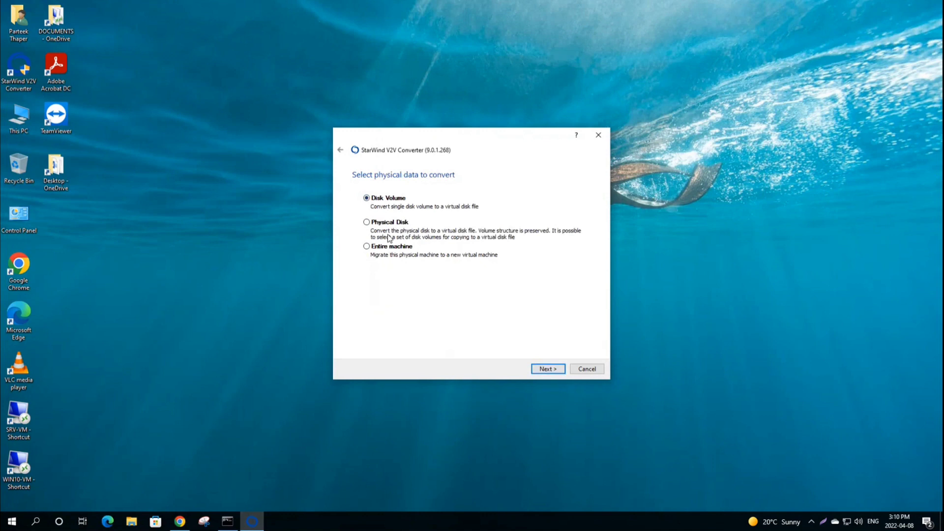
{"action": "left_click", "coordinate": [549, 373]}
{"action": "left_click", "coordinate": [556, 371]}
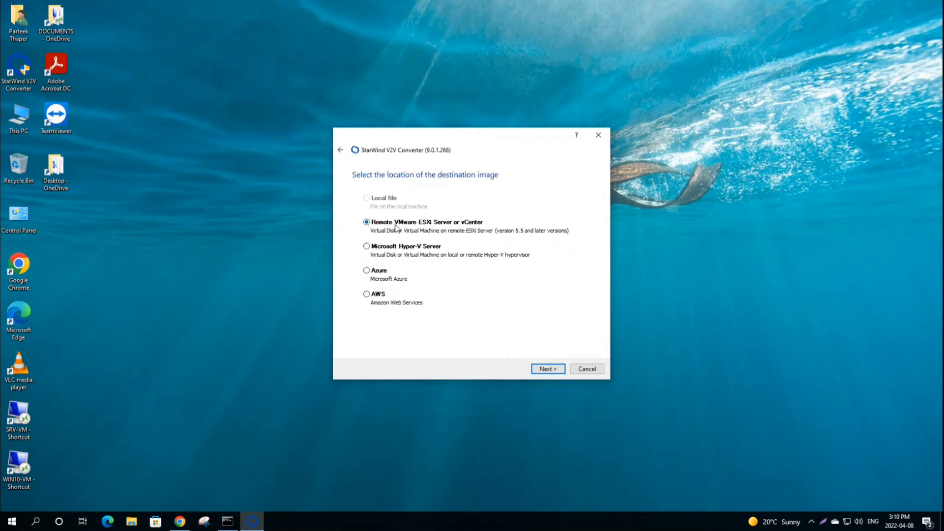
{"action": "left_click", "coordinate": [552, 370]}
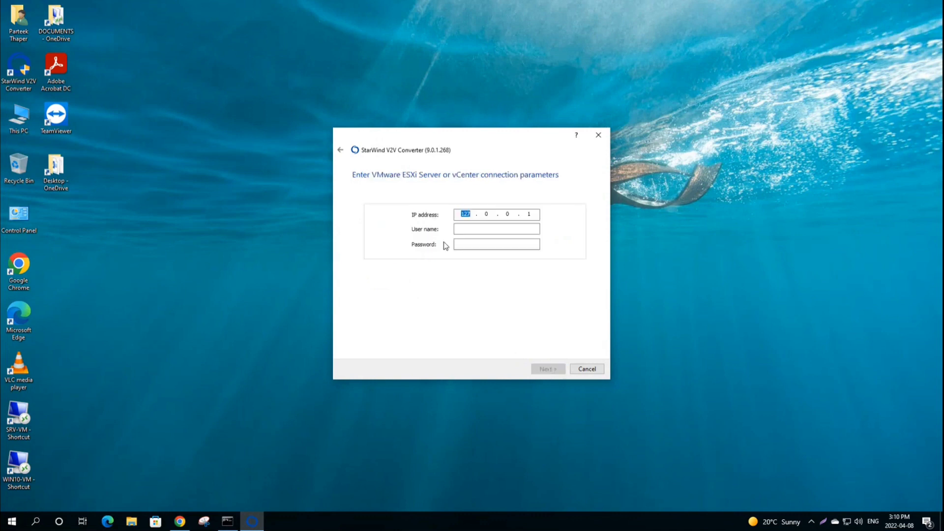
Step: Connect to ESXi host 192.168.2.6 as user root with the account password
{"action": "type", "text": "192 . 168 . 2 . 6"}
{"action": "left_click", "coordinate": [457, 229]}
{"action": "type", "text": "root"}
{"action": "key", "text": "Tab"}
{"action": "type", "text": "••"}
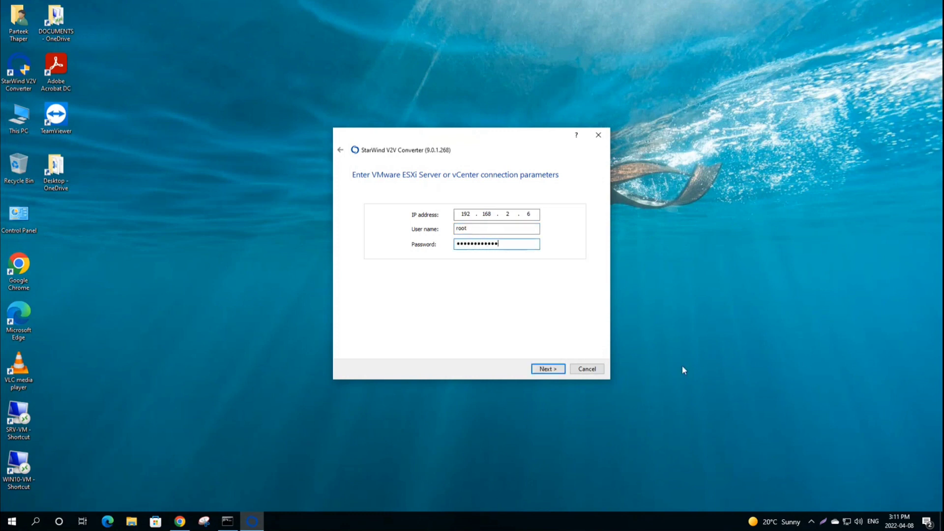
{"action": "left_click", "coordinate": [548, 368]}
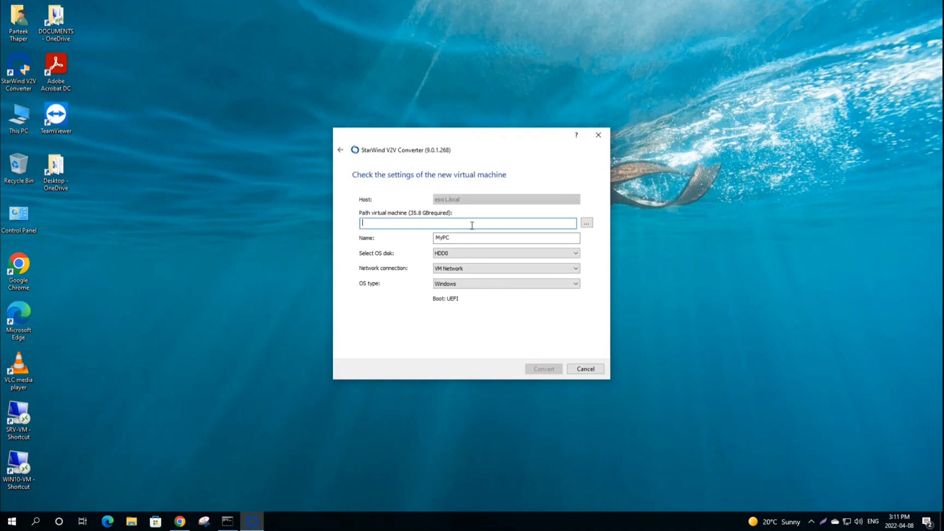
Step: Store the MyPC VM on the SharedVM datastore and start the conversion
{"action": "left_click", "coordinate": [586, 222]}
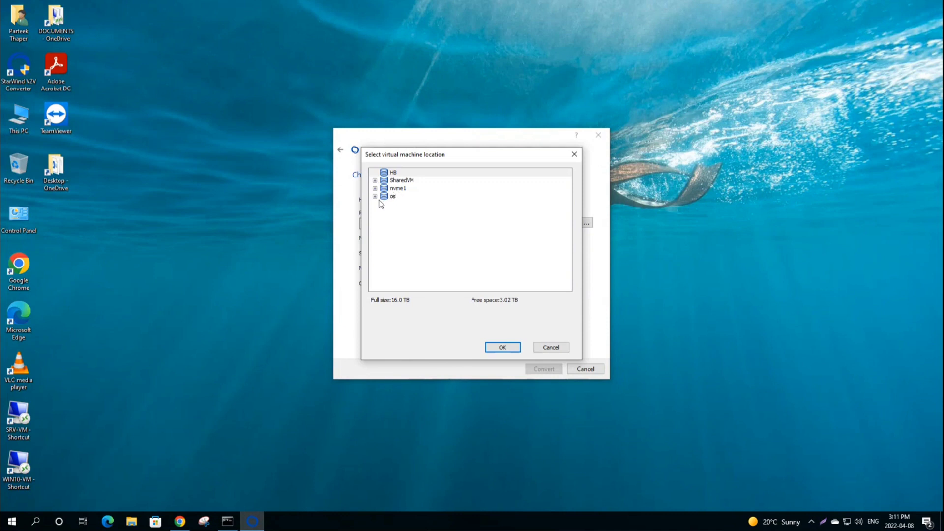
{"action": "left_click", "coordinate": [402, 174]}
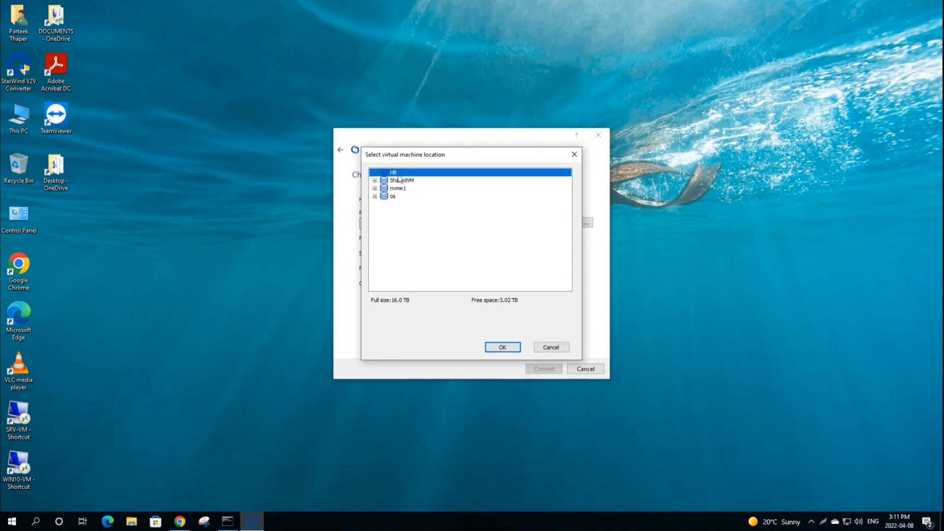
{"action": "left_click", "coordinate": [399, 181]}
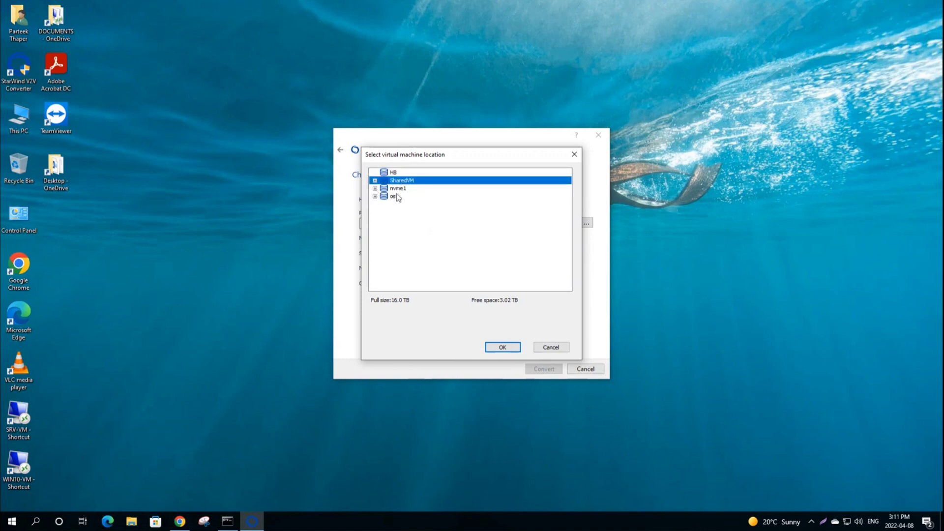
{"action": "left_click", "coordinate": [398, 198]}
{"action": "left_click", "coordinate": [399, 180]}
{"action": "left_click", "coordinate": [375, 181]}
{"action": "left_click", "coordinate": [502, 347]}
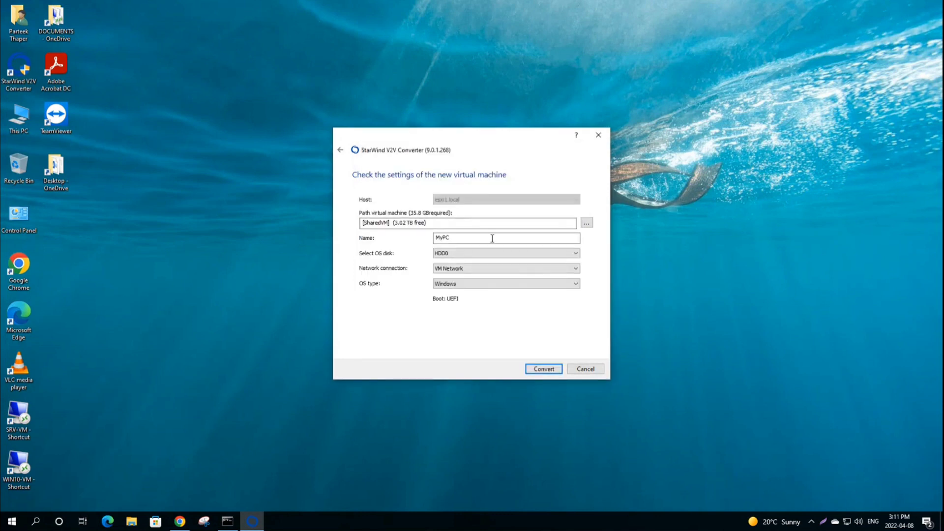
{"action": "key", "text": "Tab"}
{"action": "left_click", "coordinate": [544, 371]}
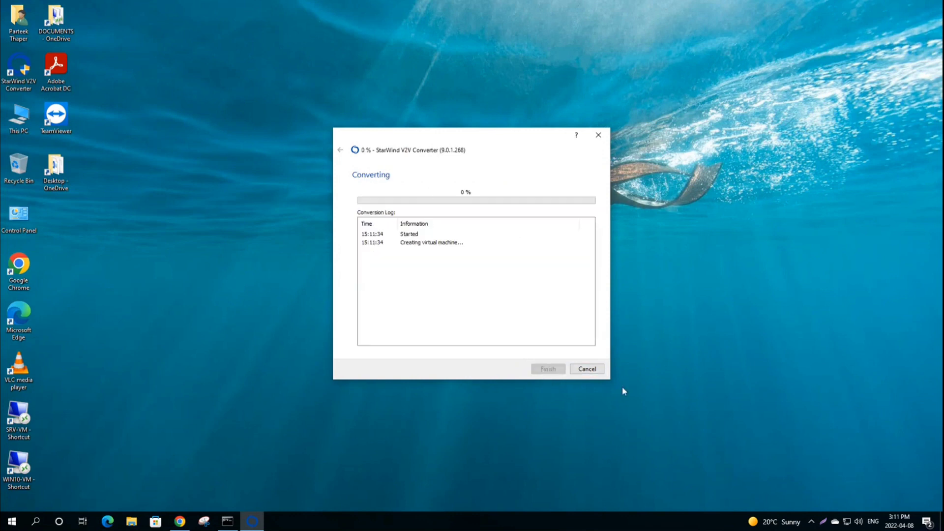
Step: Cancel the running conversion and close the StarWind converter wizard
{"action": "left_click", "coordinate": [586, 370]}
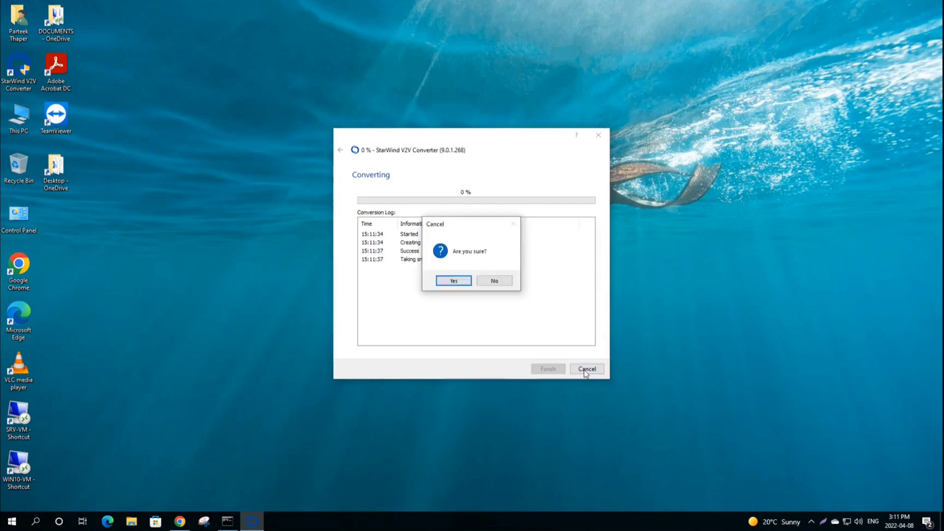
{"action": "left_click", "coordinate": [452, 281]}
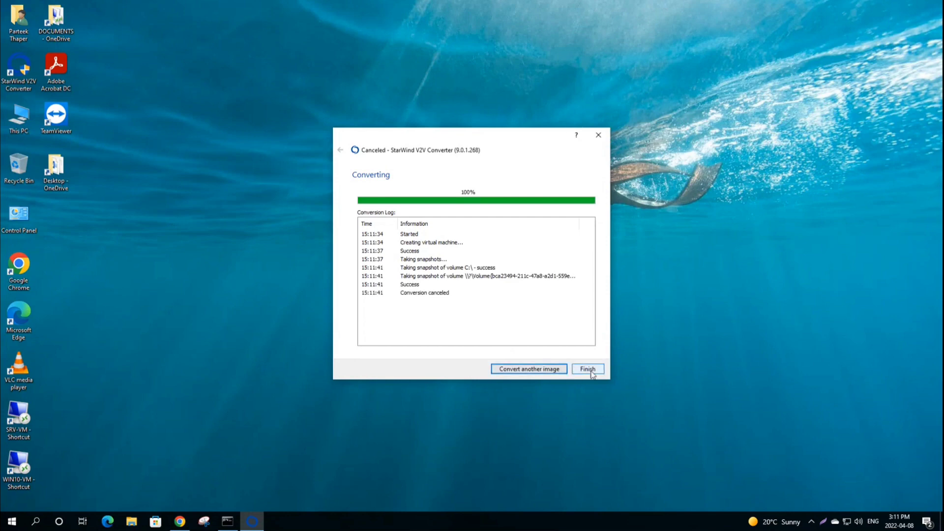
{"action": "left_click", "coordinate": [588, 369]}
Step: Dismiss Edge's welcome screen and view the powered-off MyPC VM's summary in vSphere
{"action": "left_click", "coordinate": [384, 356]}
{"action": "left_click", "coordinate": [312, 322]}
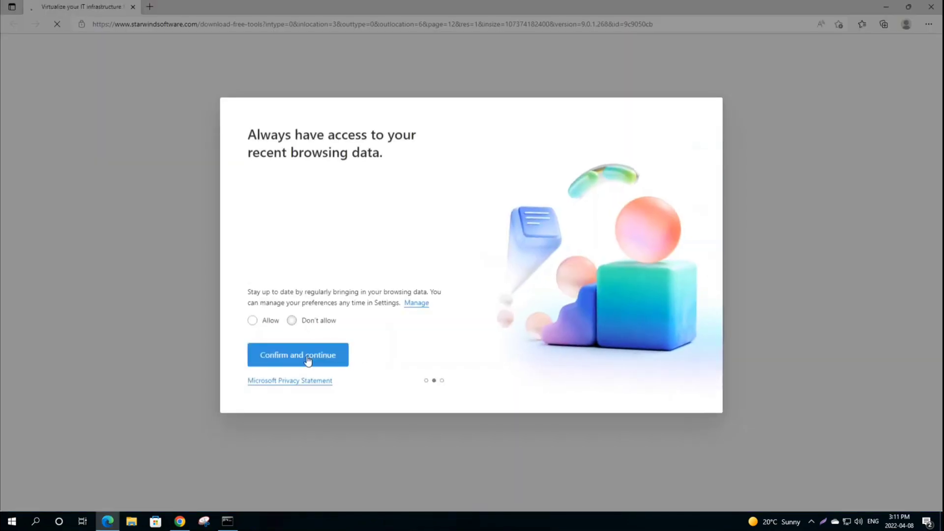
{"action": "left_click", "coordinate": [308, 358]}
{"action": "left_click", "coordinate": [180, 521]}
{"action": "left_click", "coordinate": [55, 171]}
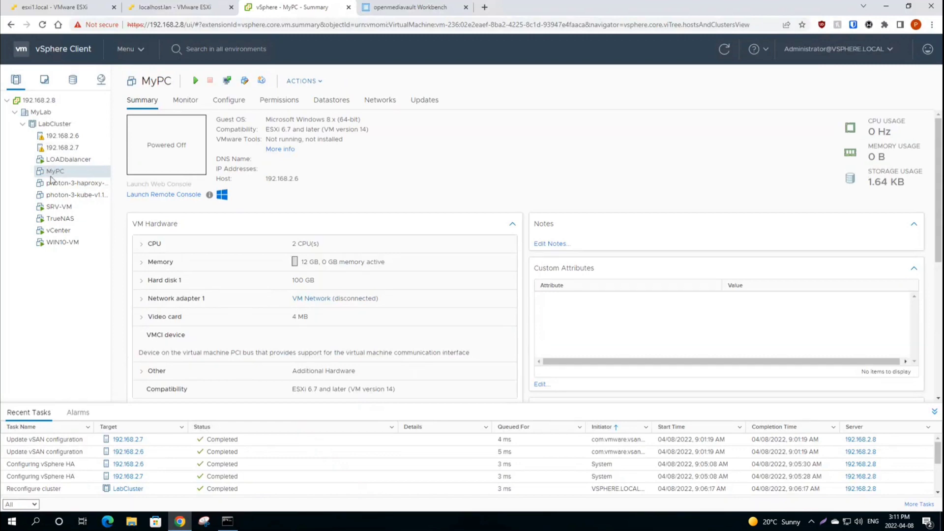
Step: Delete the MyPC VM from disk and confirm the deletion
{"action": "right_click", "coordinate": [56, 174]}
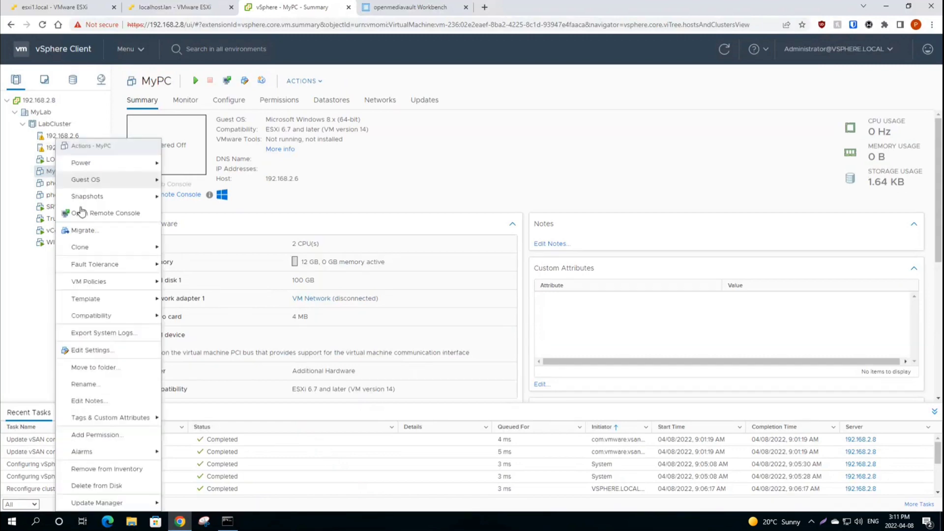
{"action": "triple_click", "coordinate": [427, 178]}
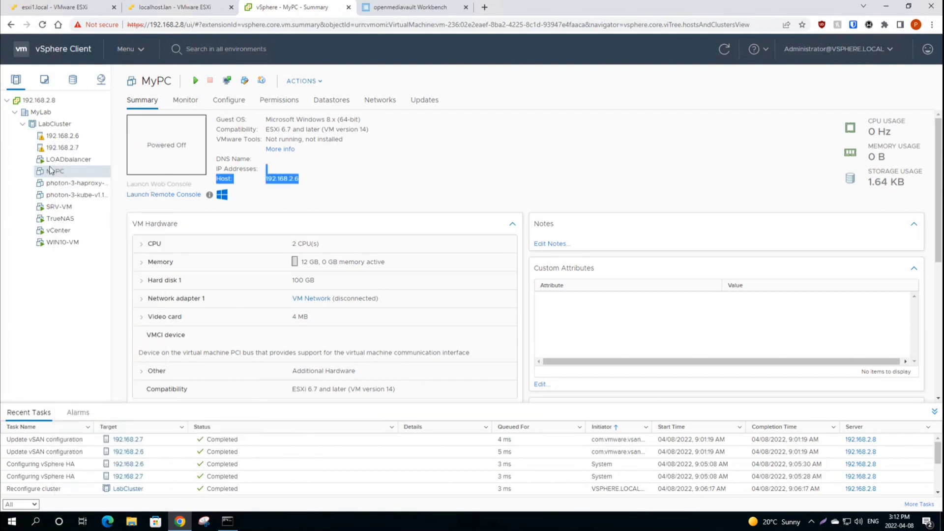
{"action": "right_click", "coordinate": [55, 172]}
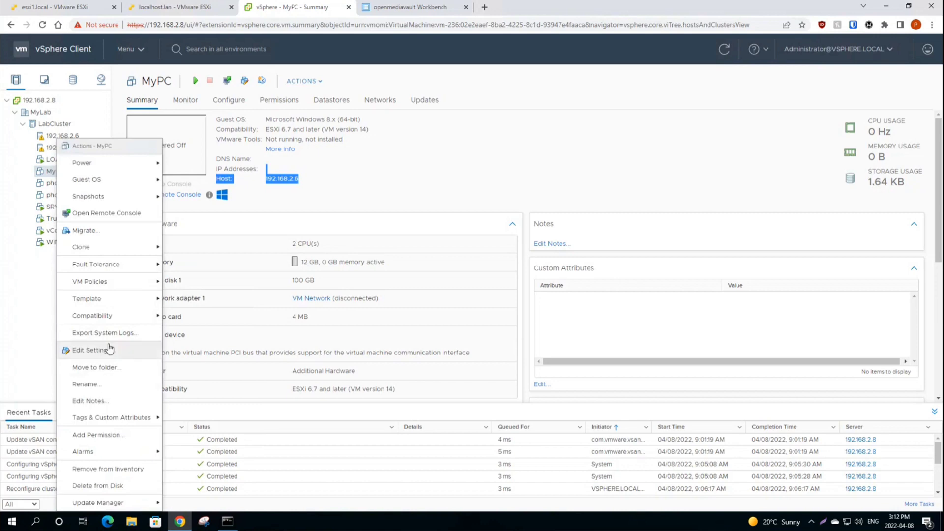
{"action": "left_click", "coordinate": [110, 486]}
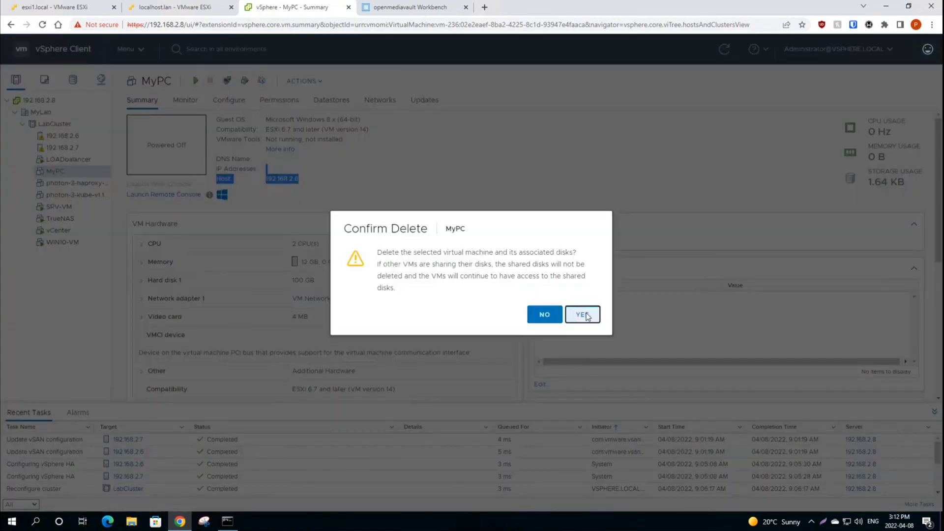
{"action": "left_click", "coordinate": [584, 315]}
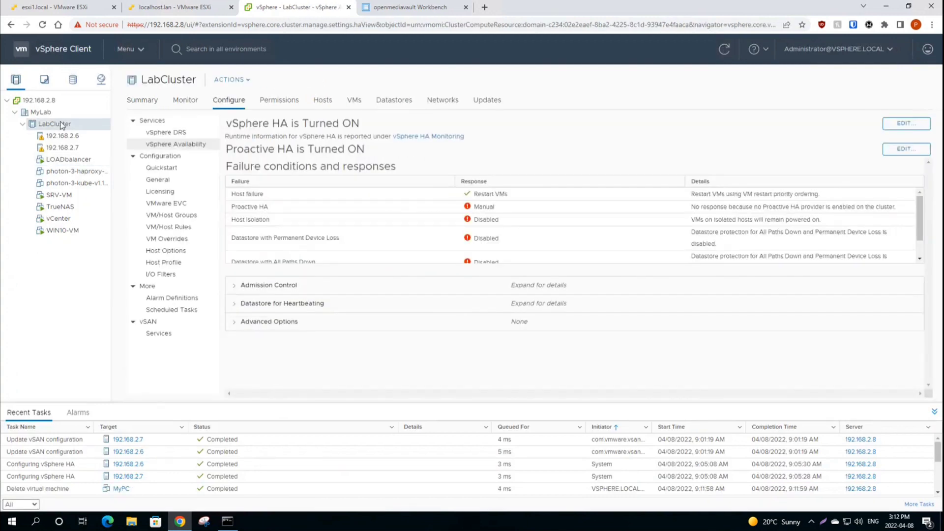
Step: Show the LOADbalancer VM's summary and close its actions menu
{"action": "left_click", "coordinate": [41, 112]}
{"action": "left_click", "coordinate": [68, 160]}
{"action": "right_click", "coordinate": [68, 159]}
{"action": "mouse_move", "coordinate": [93, 197]}
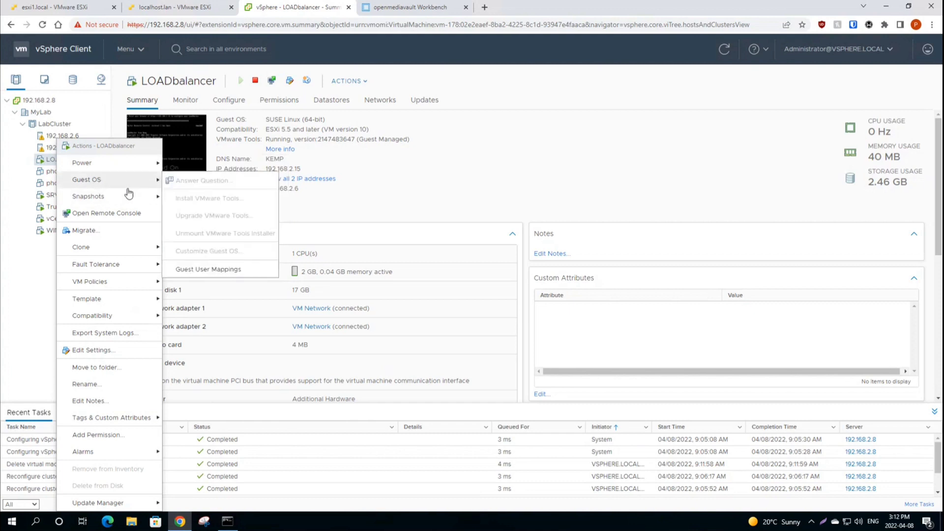
{"action": "left_click", "coordinate": [44, 289]}
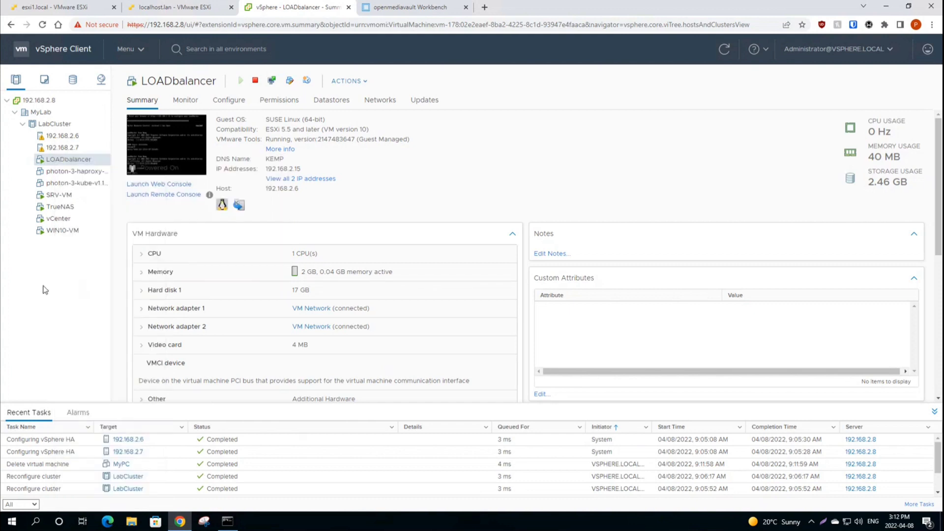
{"action": "mouse_move", "coordinate": [612, 3]}
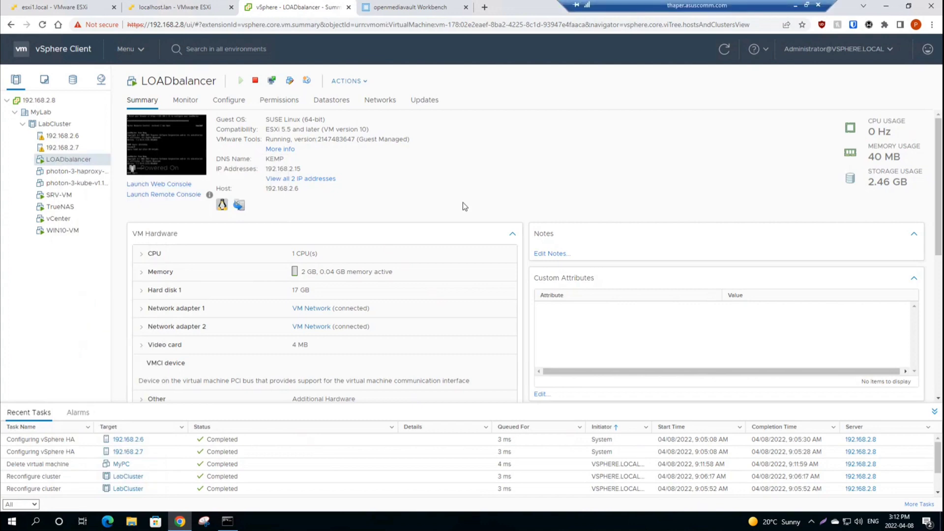